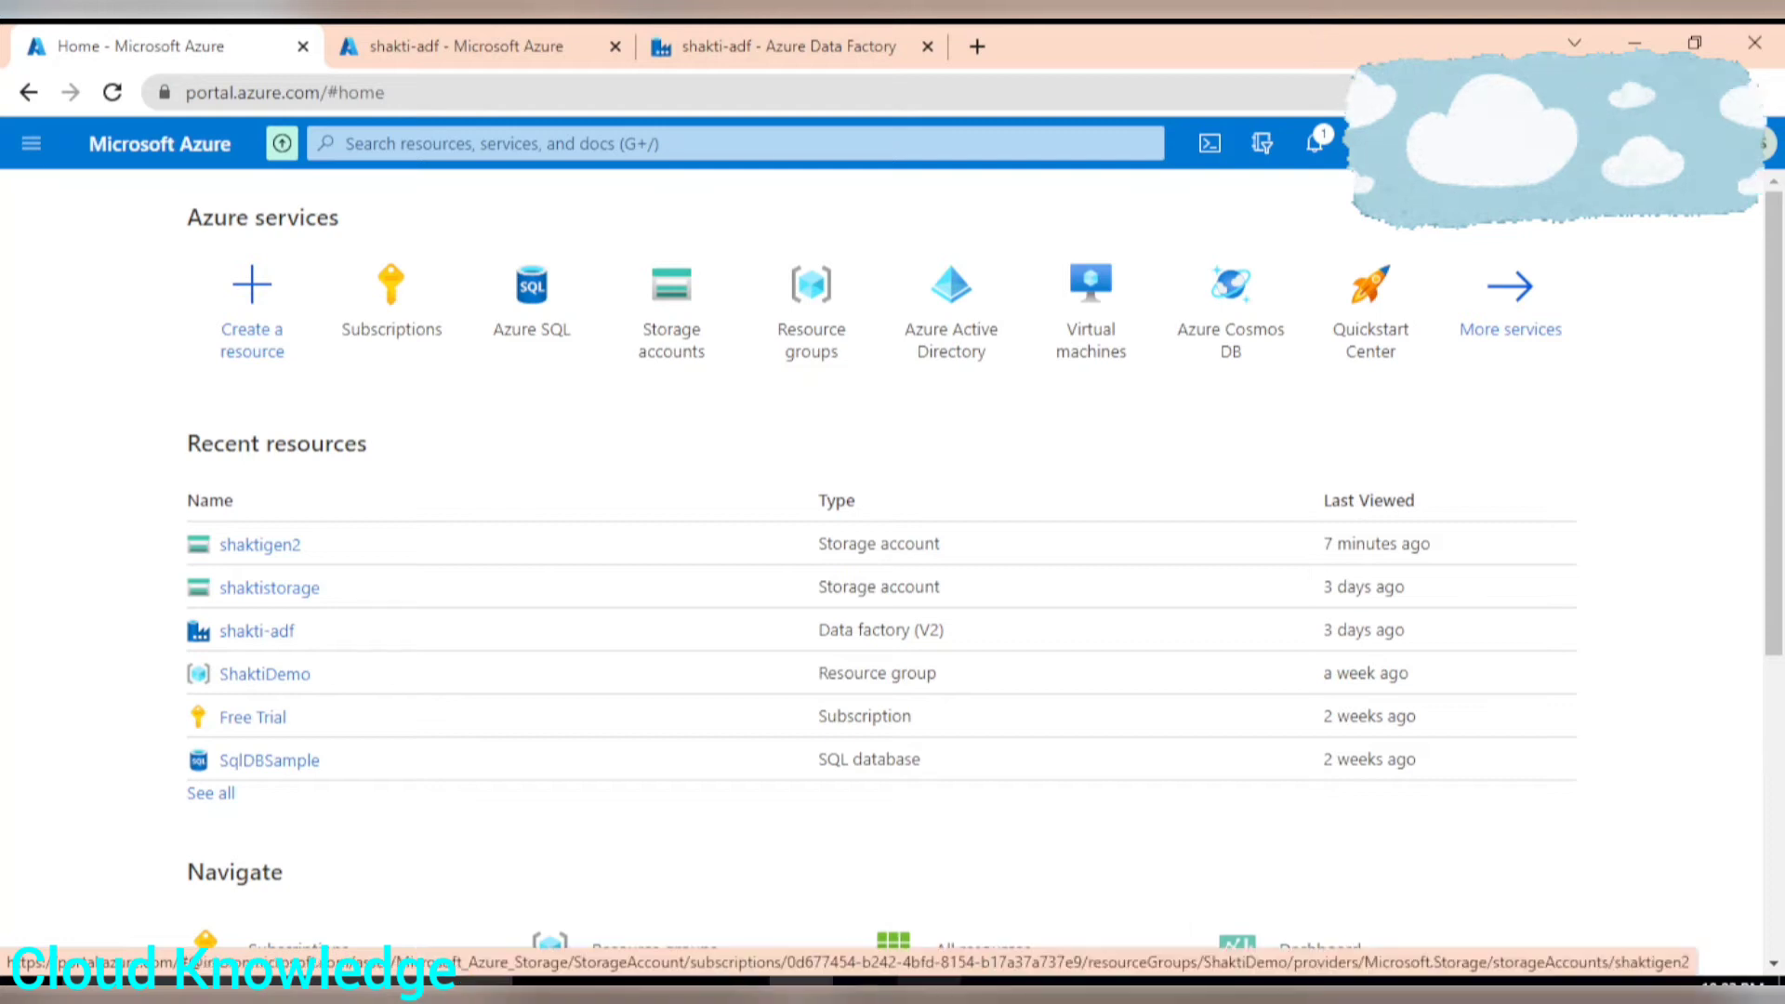
# Step: Open the gen2 container of the shaktigen2 storage account
pyautogui.moveTo(864, 991)
pyautogui.click(883, 892)
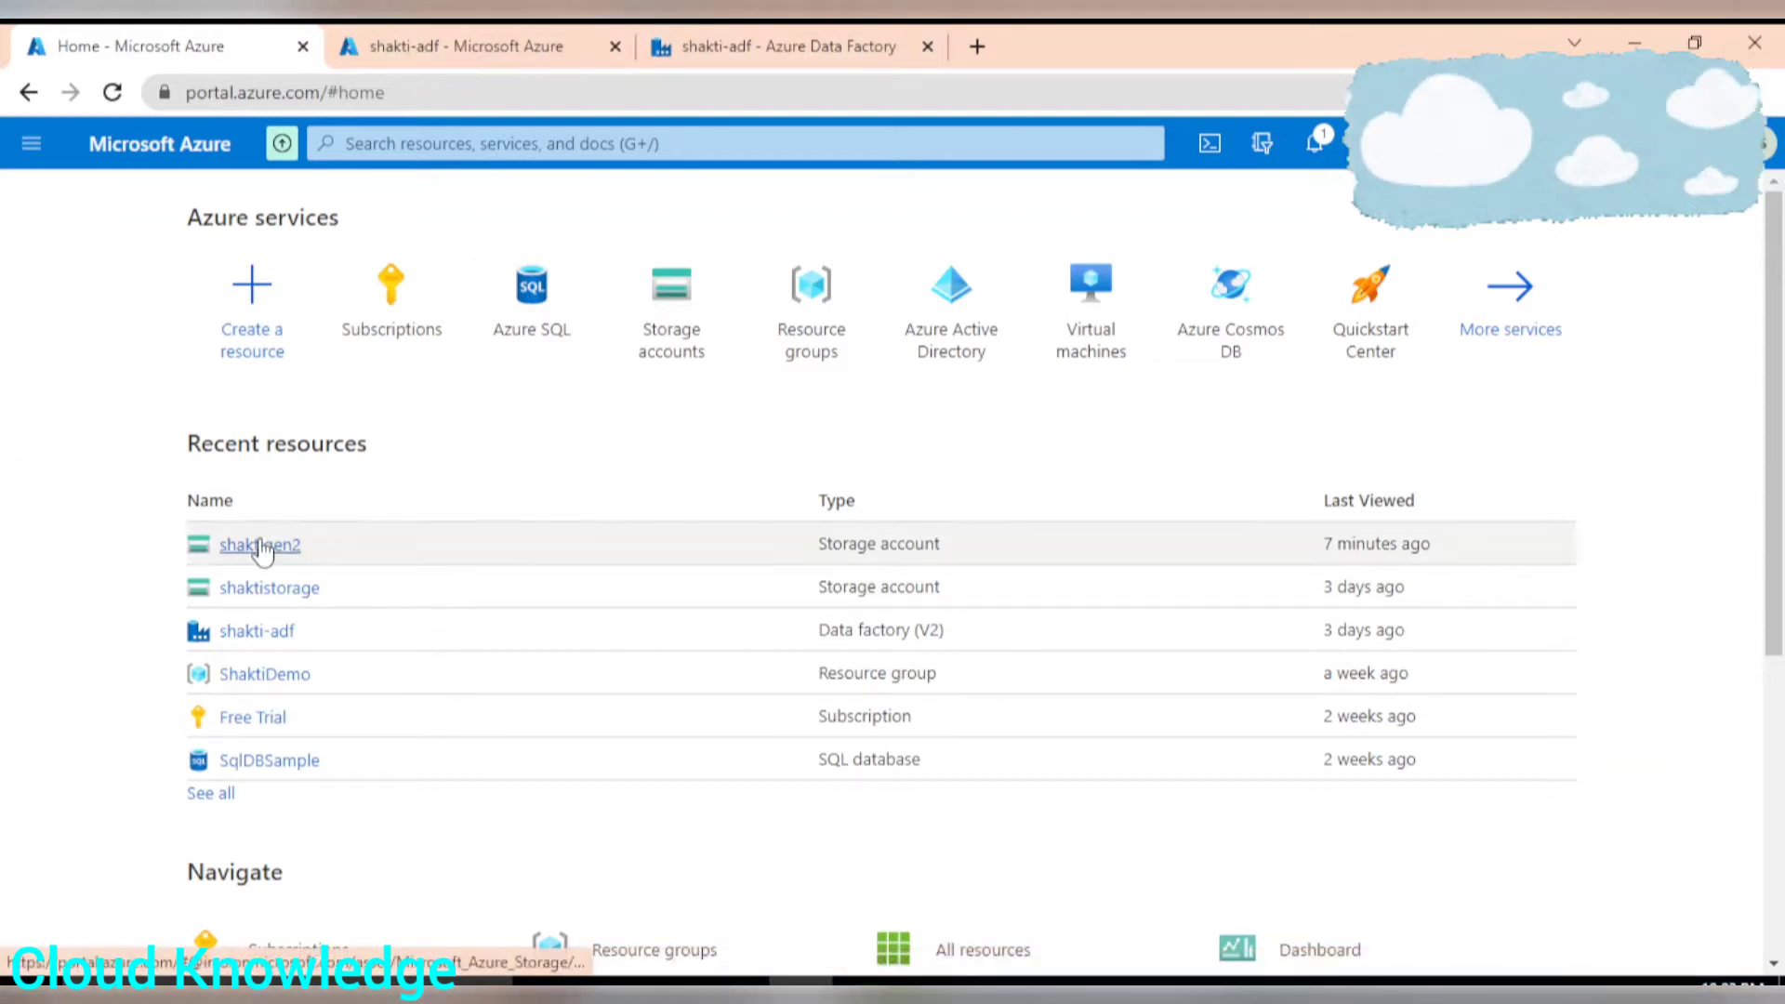
pyautogui.click(262, 545)
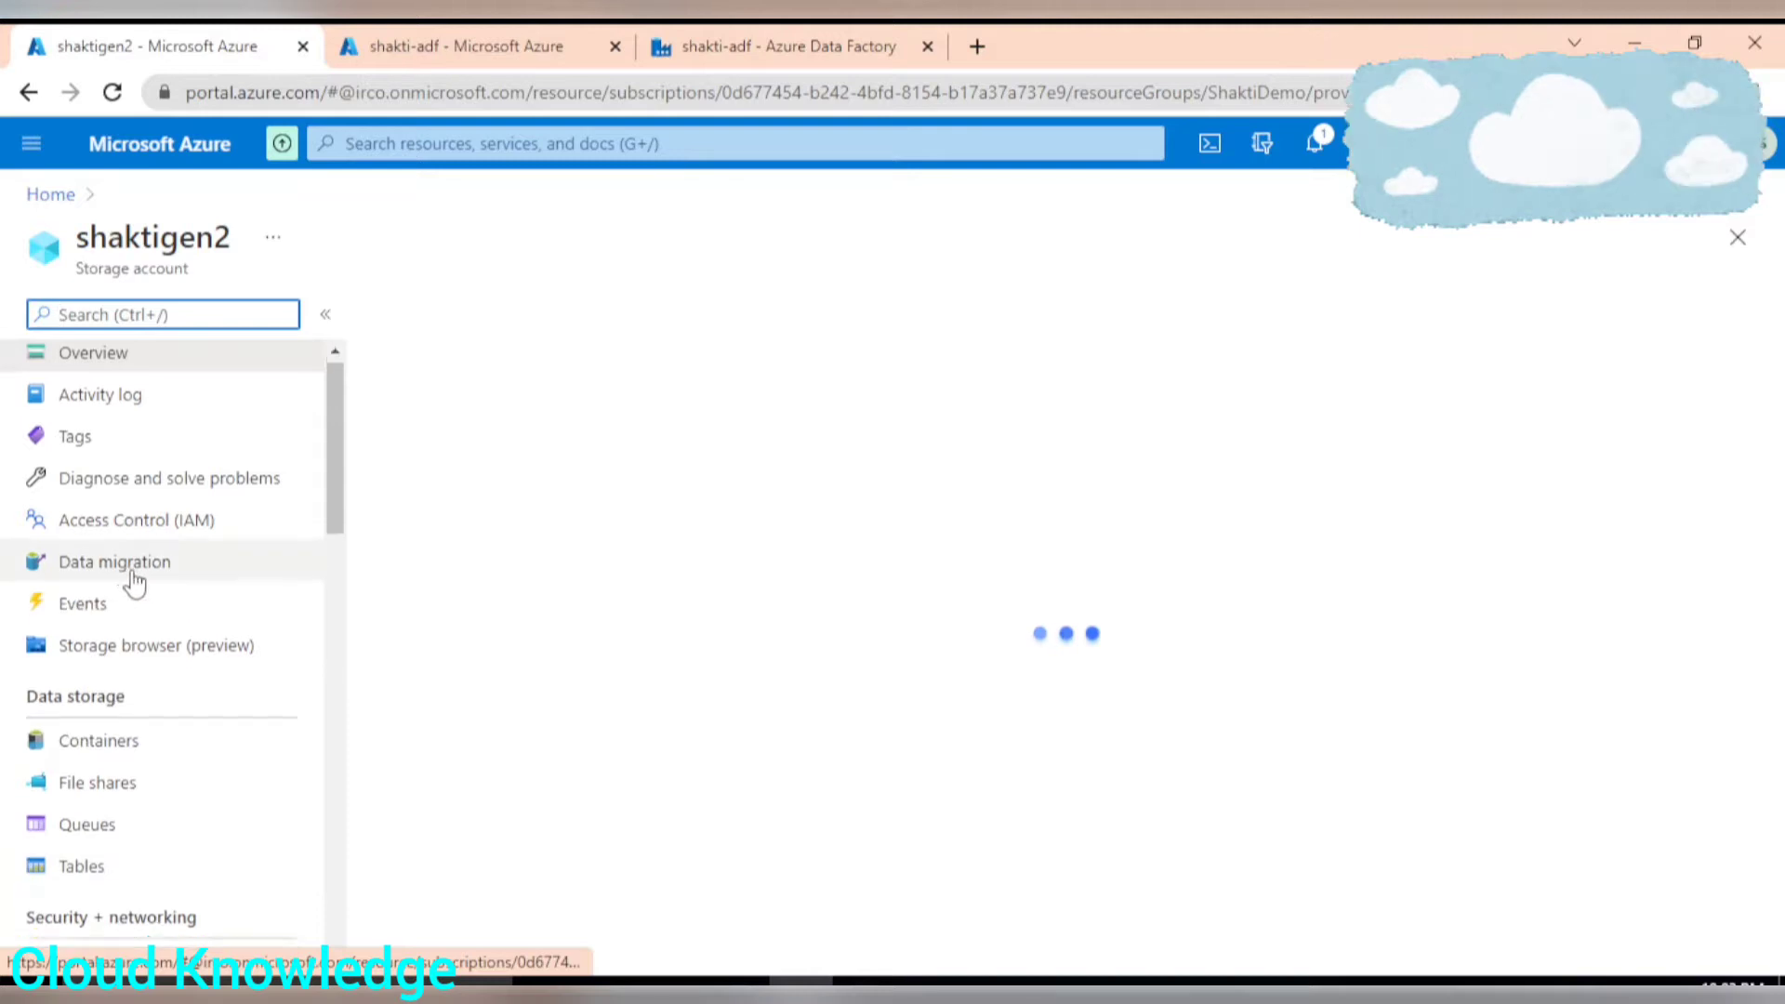
pyautogui.scroll(-3, 127, 641)
pyautogui.click(89, 491)
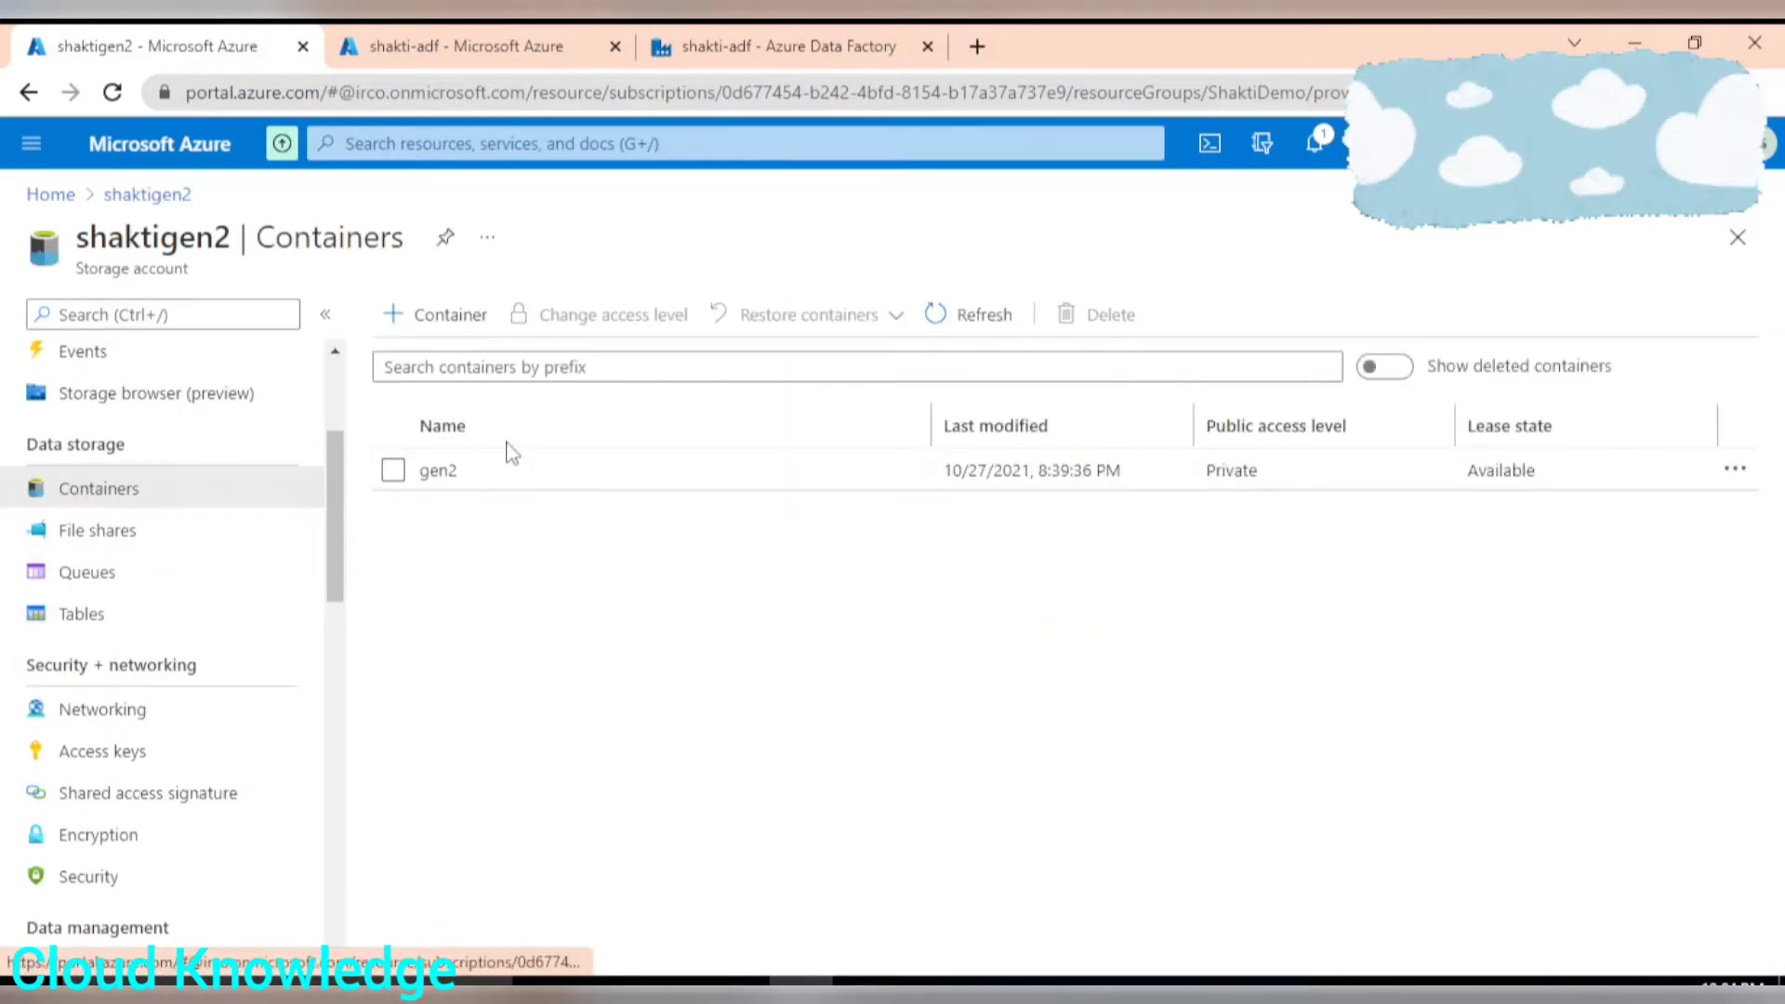
pyautogui.click(463, 476)
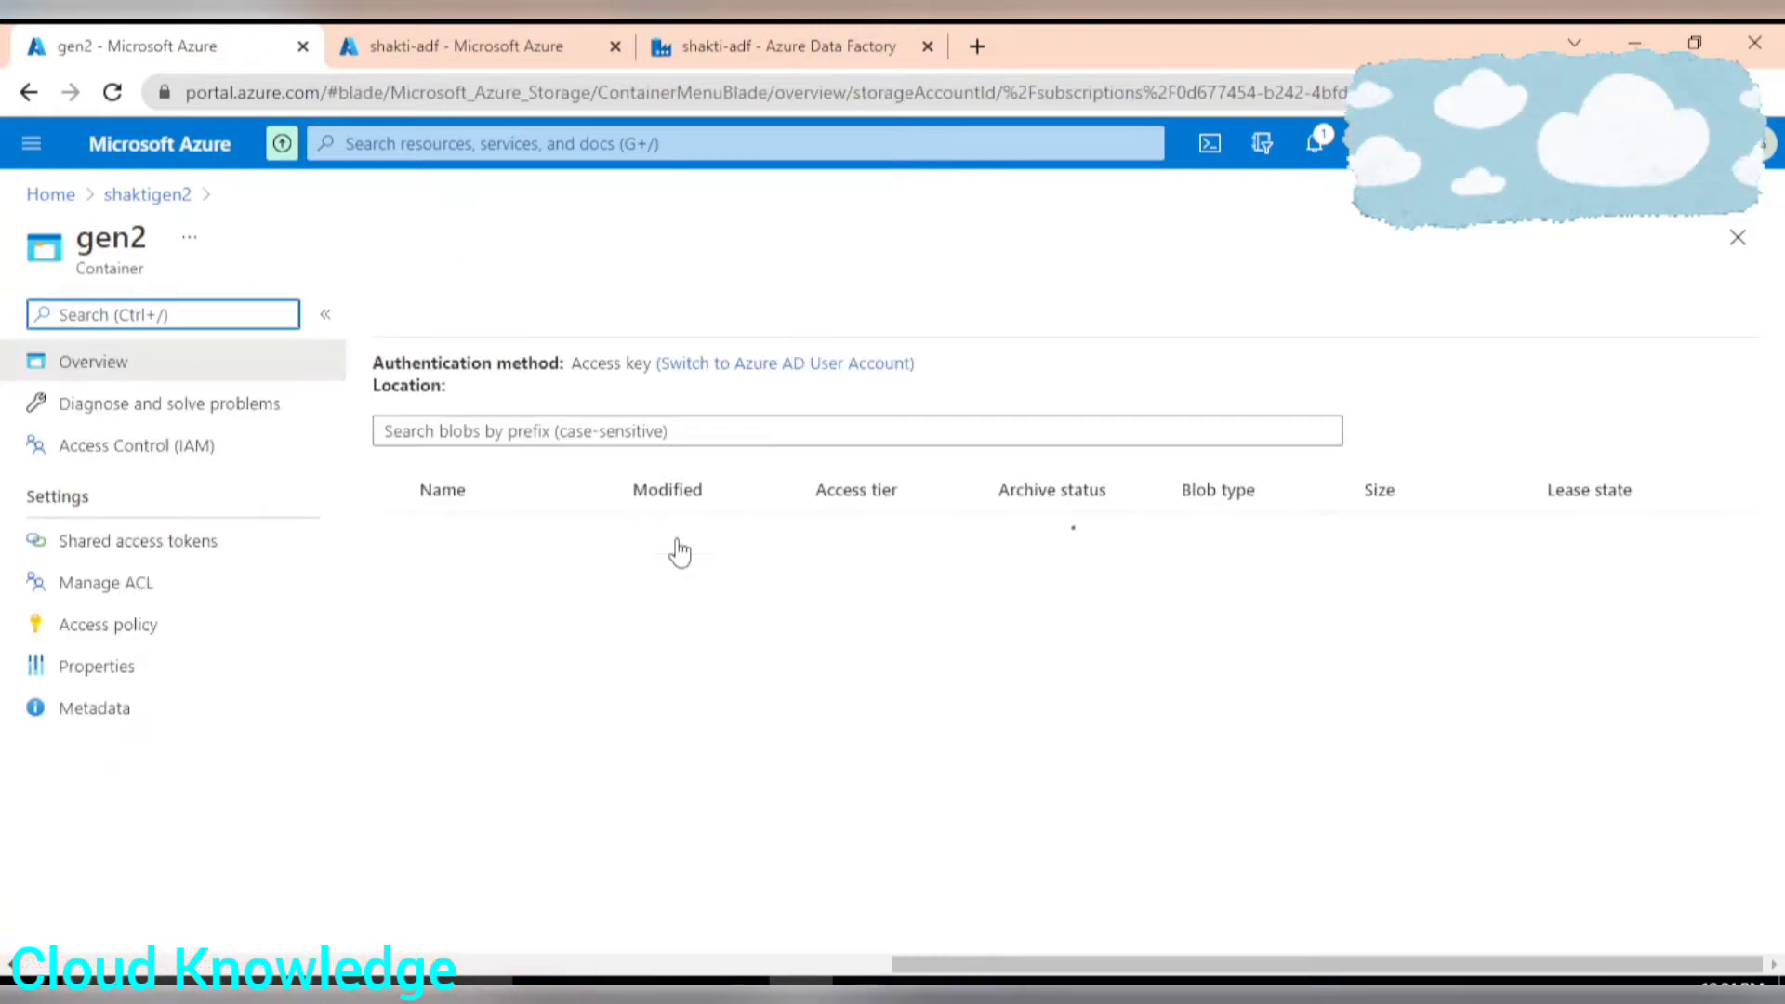
# Step: Open SortInputData.csv from the ADF_Input folder and display its contents in the blob editor
pyautogui.click(487, 540)
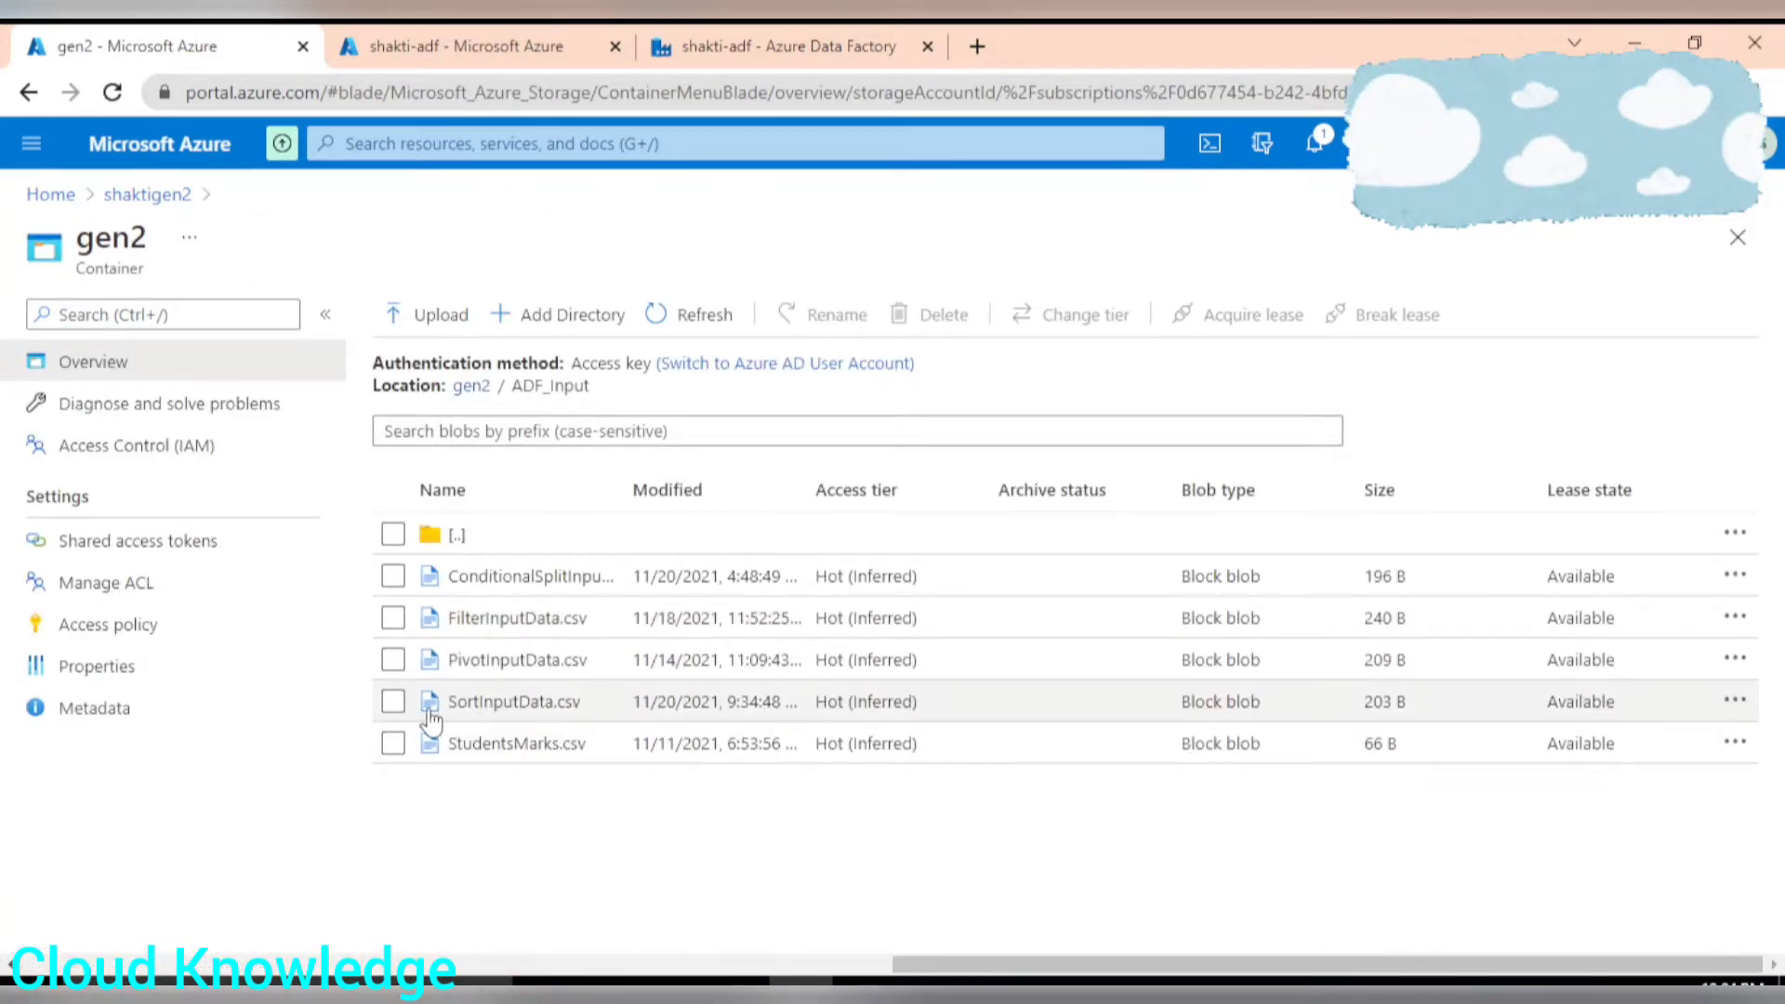
pyautogui.click(488, 704)
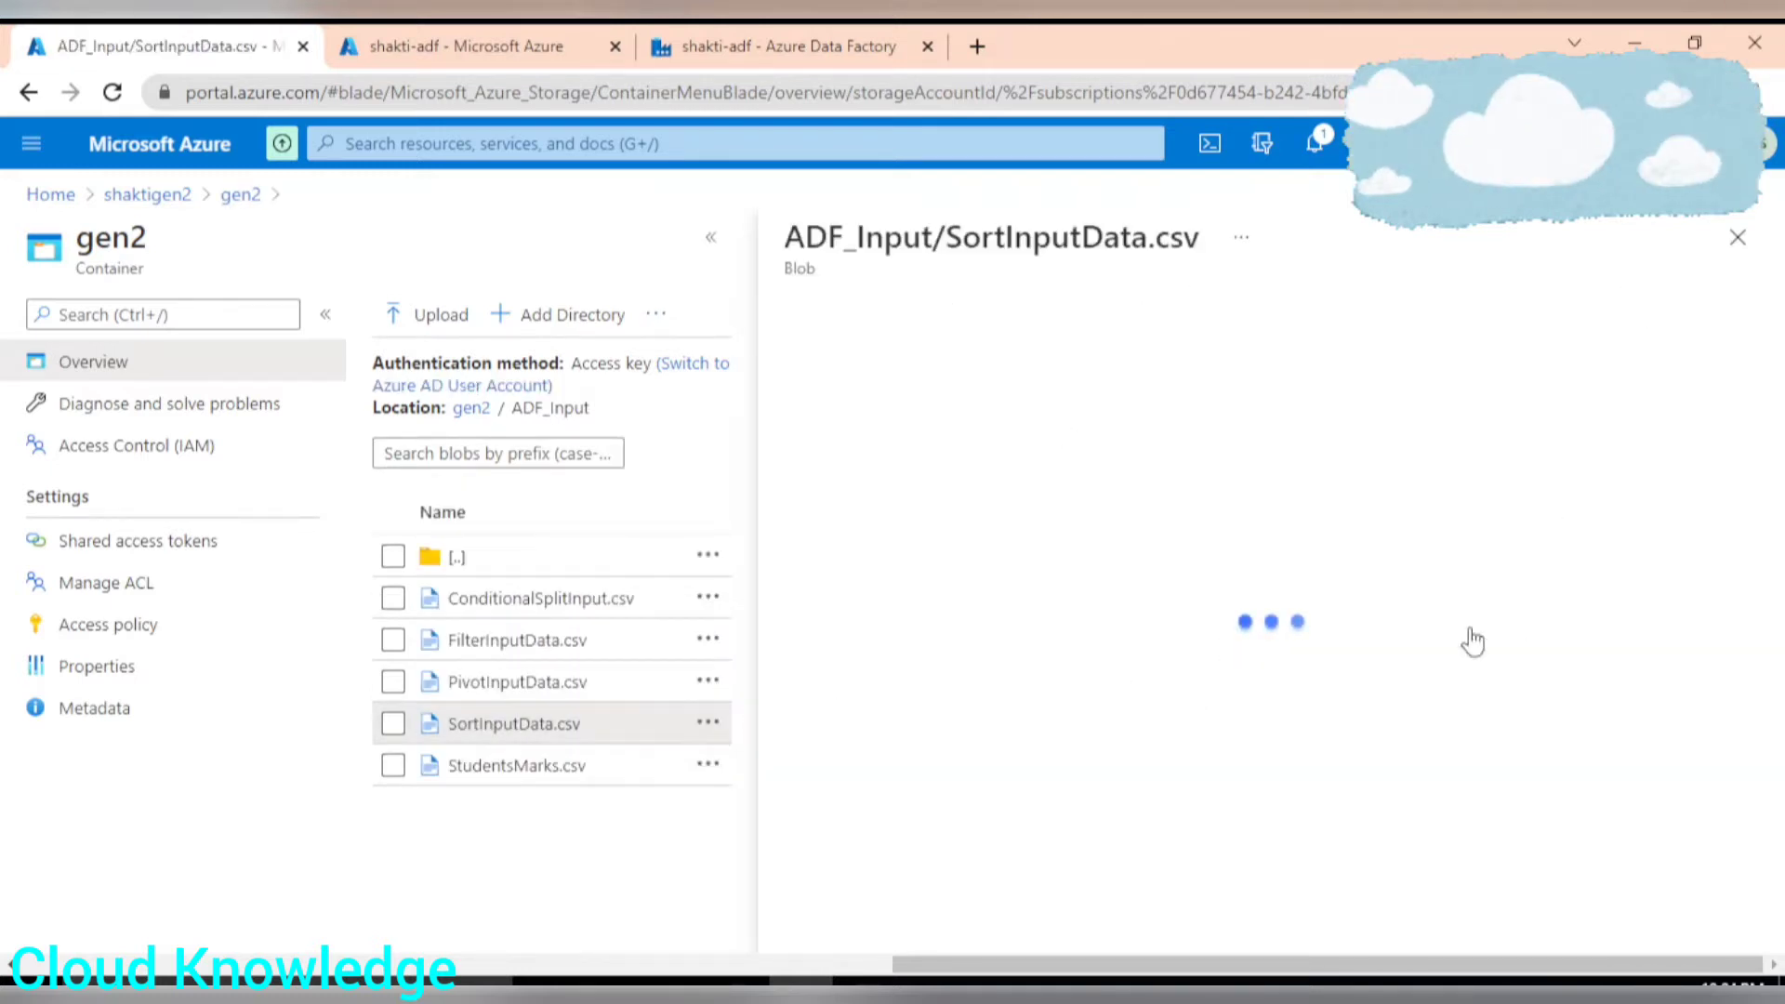
pyautogui.click(1018, 377)
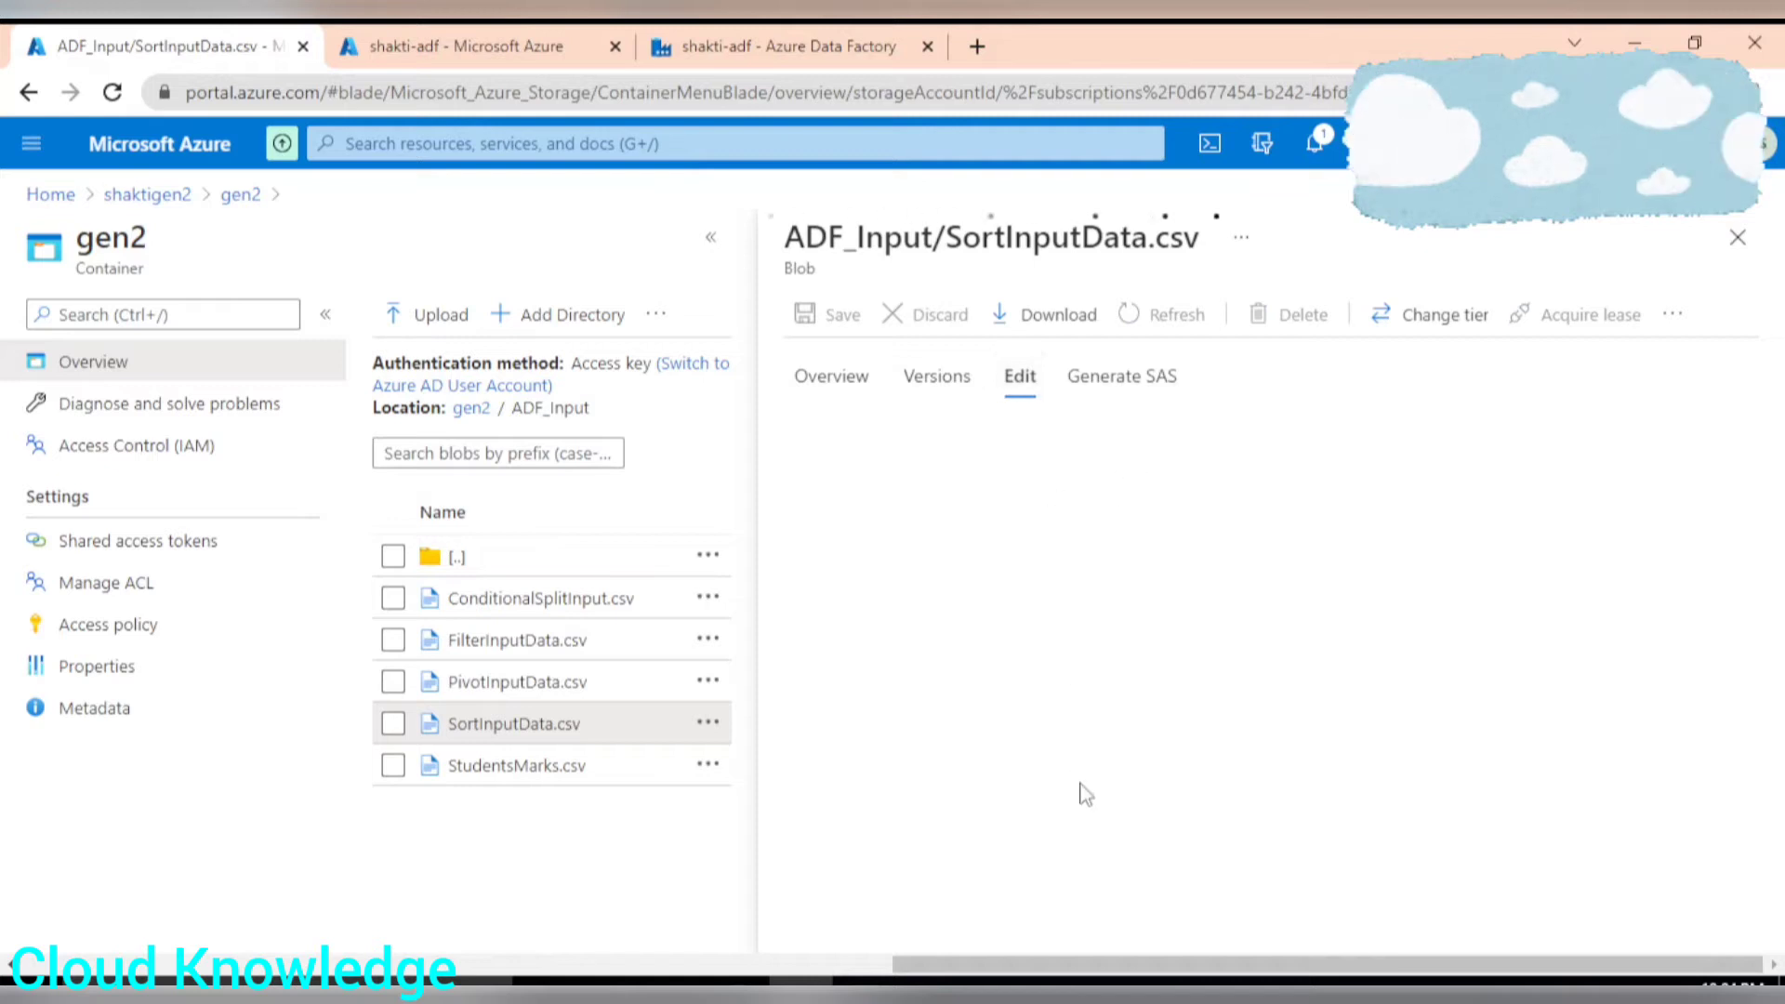
pyautogui.click(1031, 822)
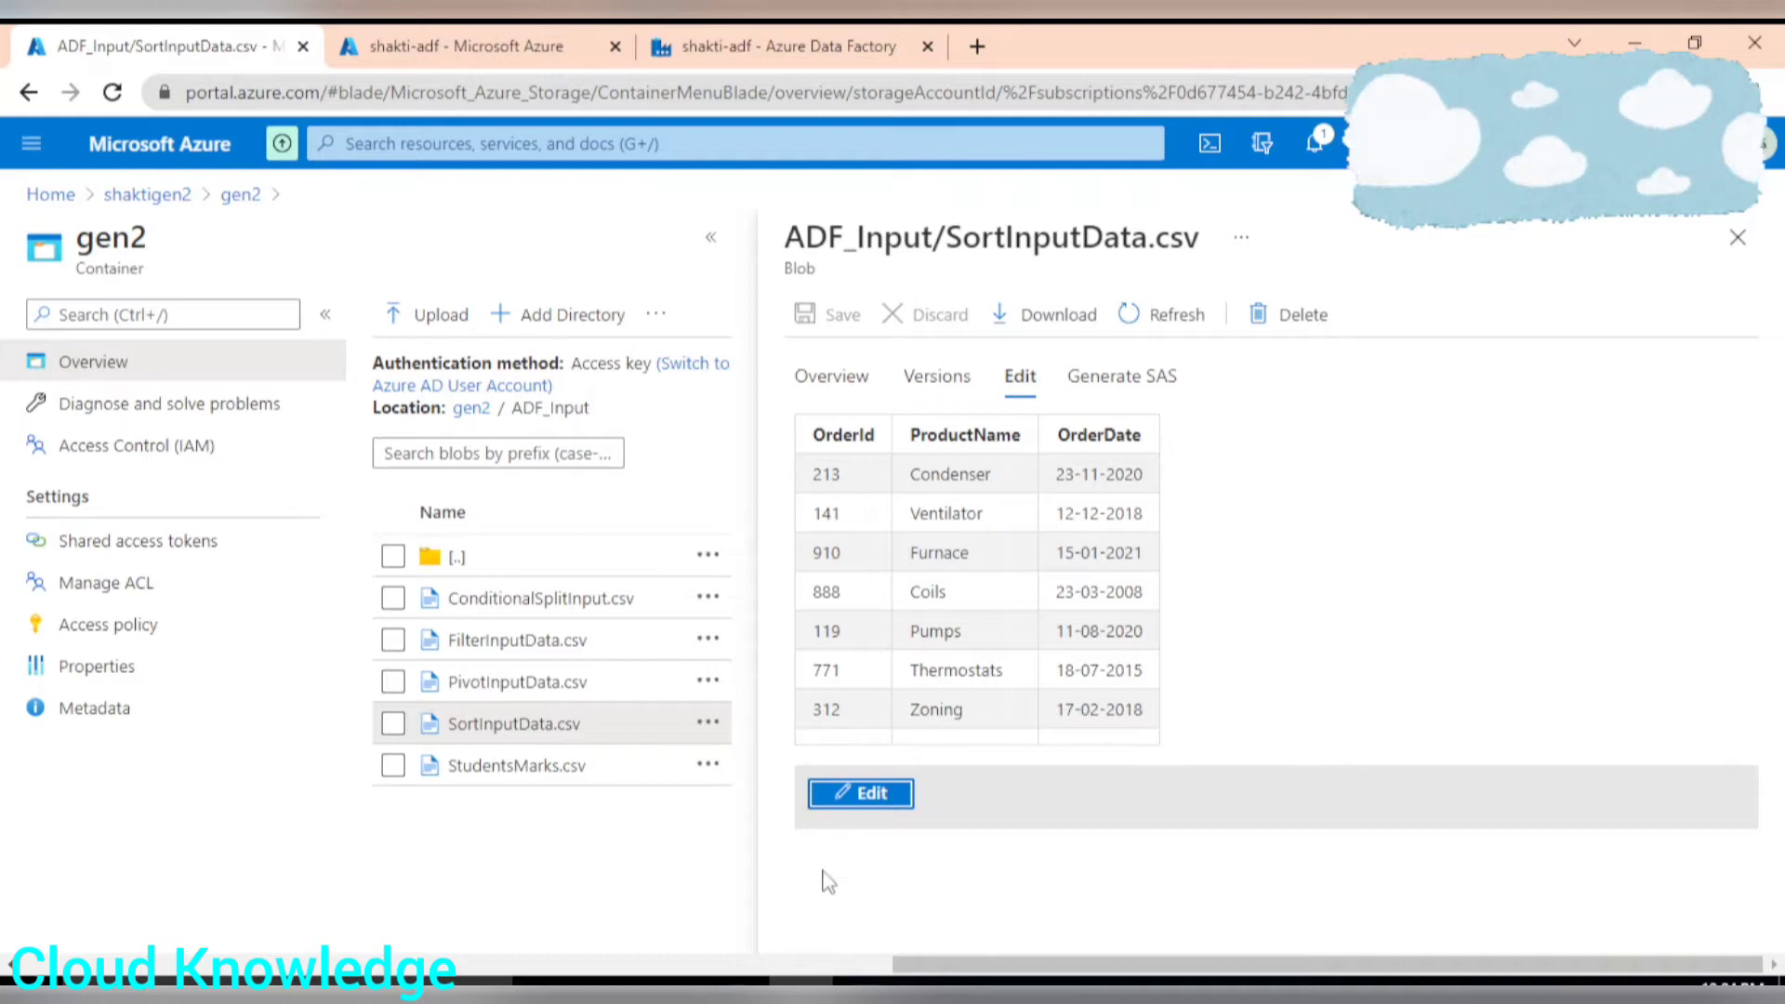
# Step: Search the web in a new tab for "sort transformation in azure data factory" and open the Microsoft documentation article on it
pyautogui.click(977, 45)
pyautogui.write('azure')
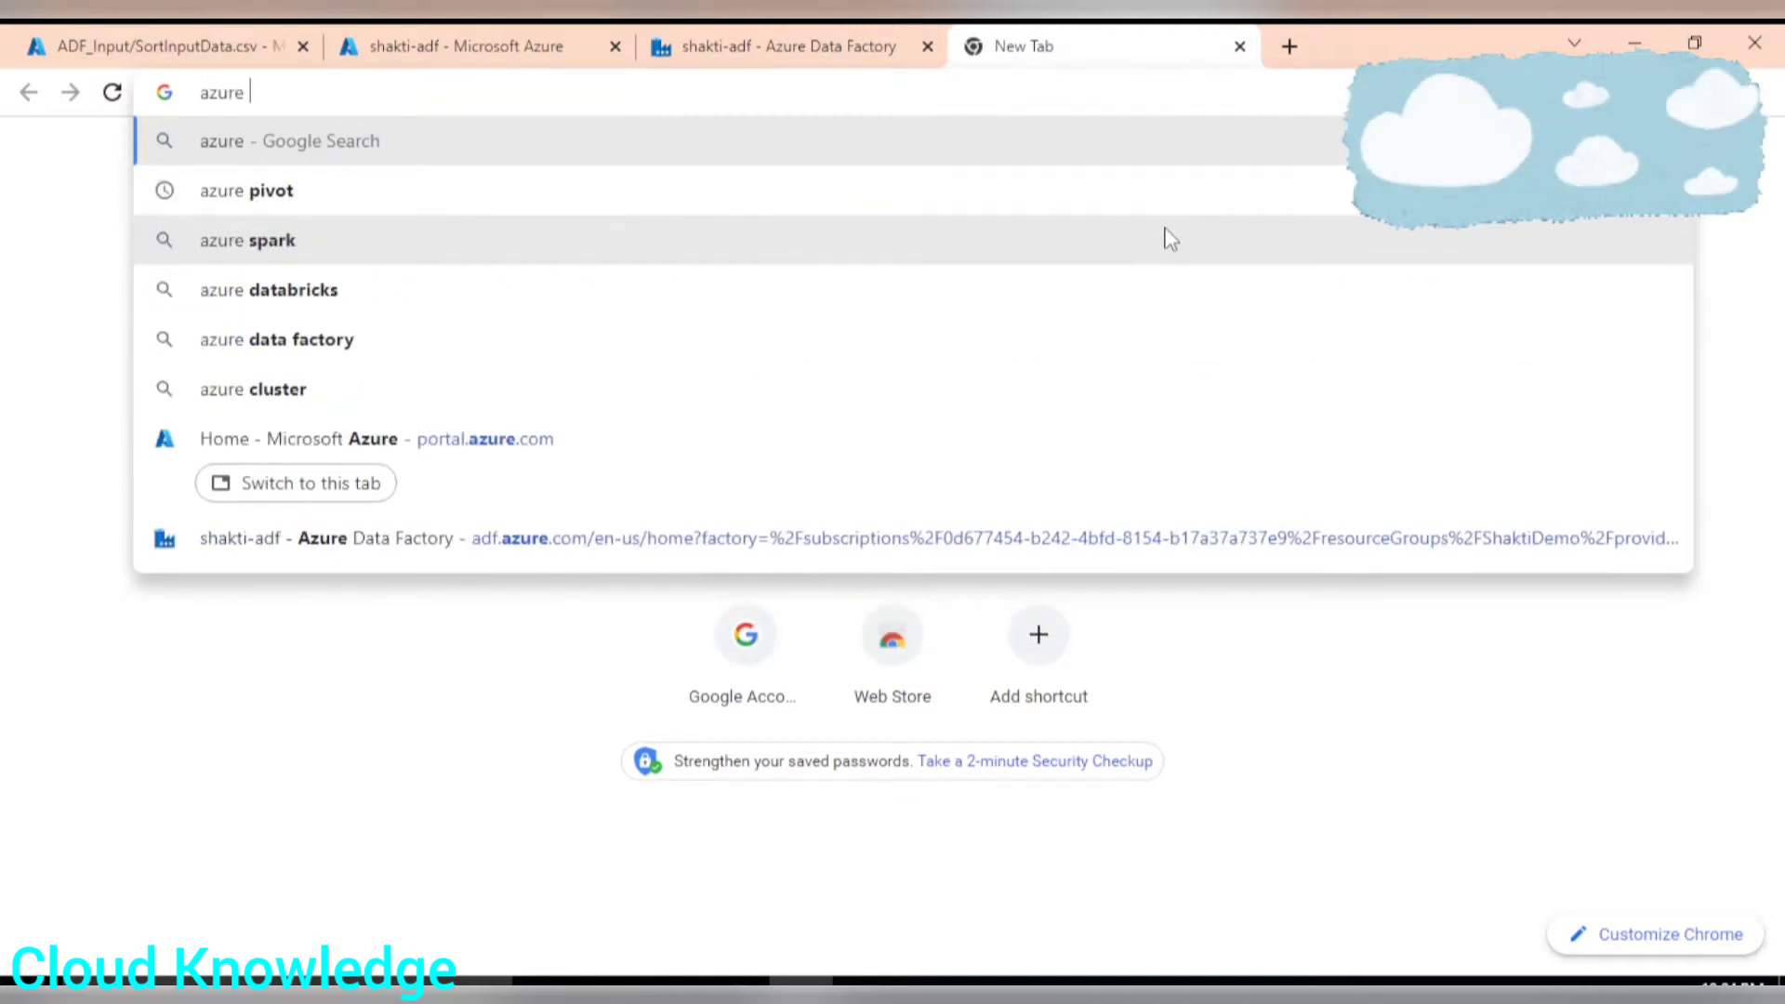
pyautogui.write(' sort')
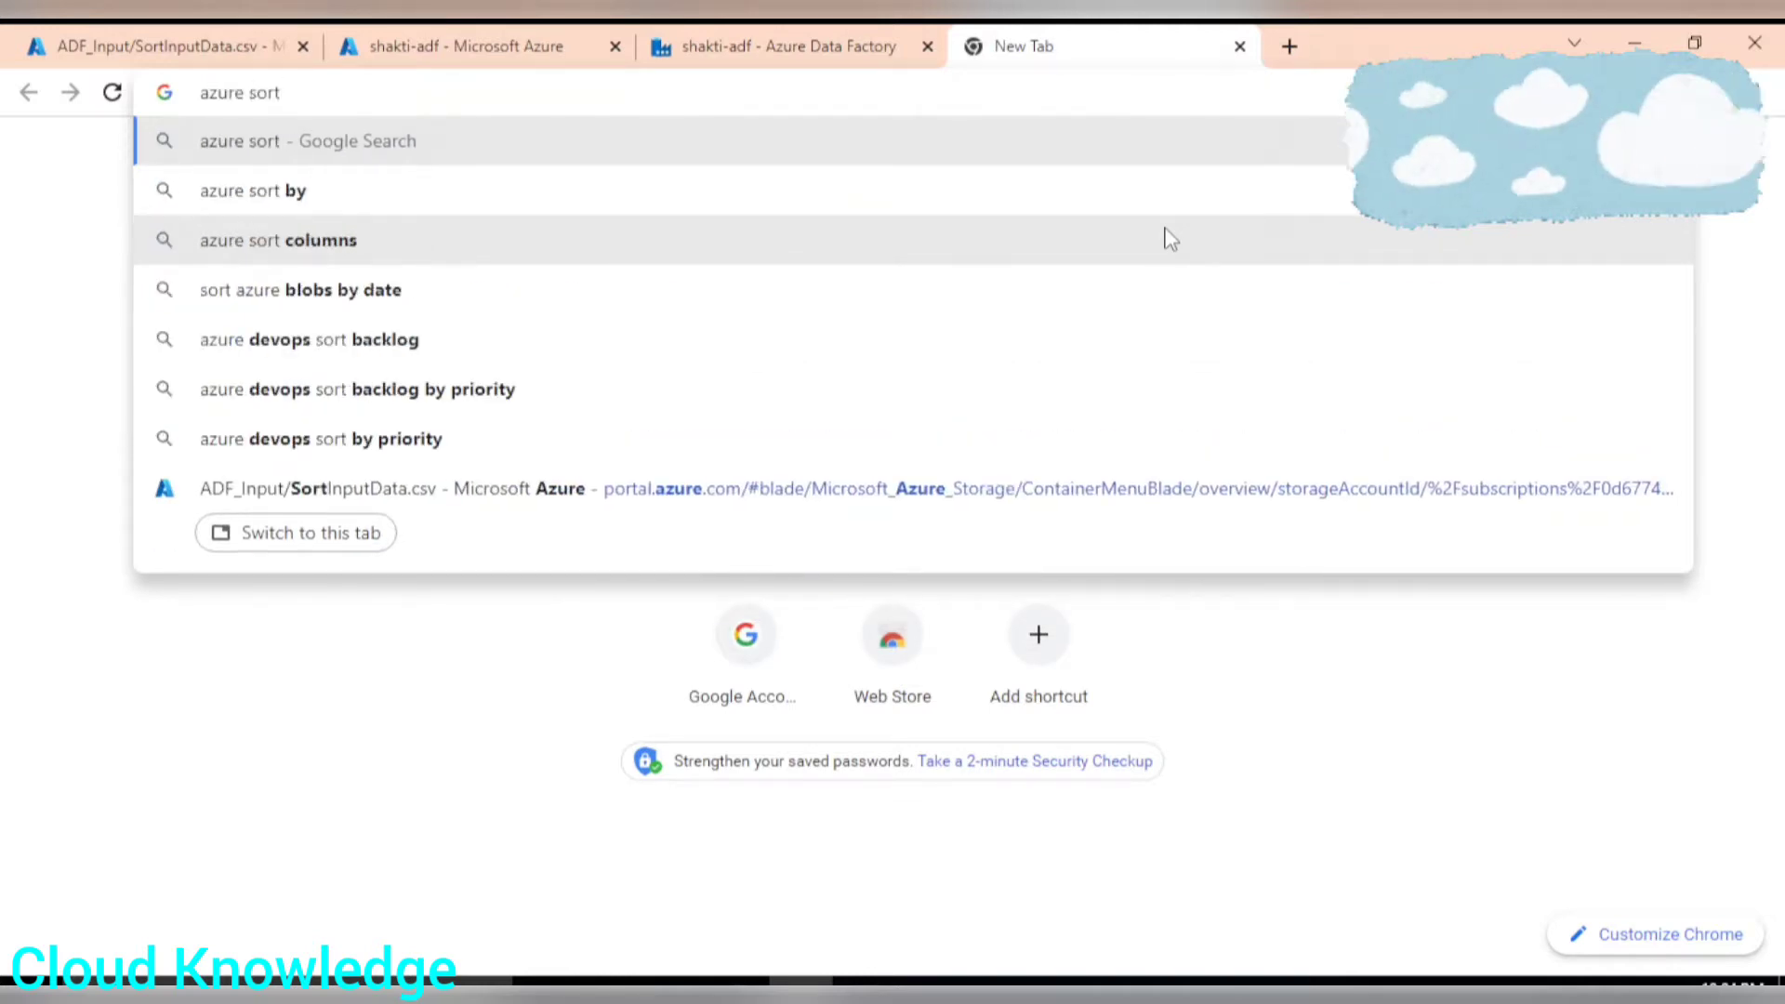
pyautogui.write(' tran')
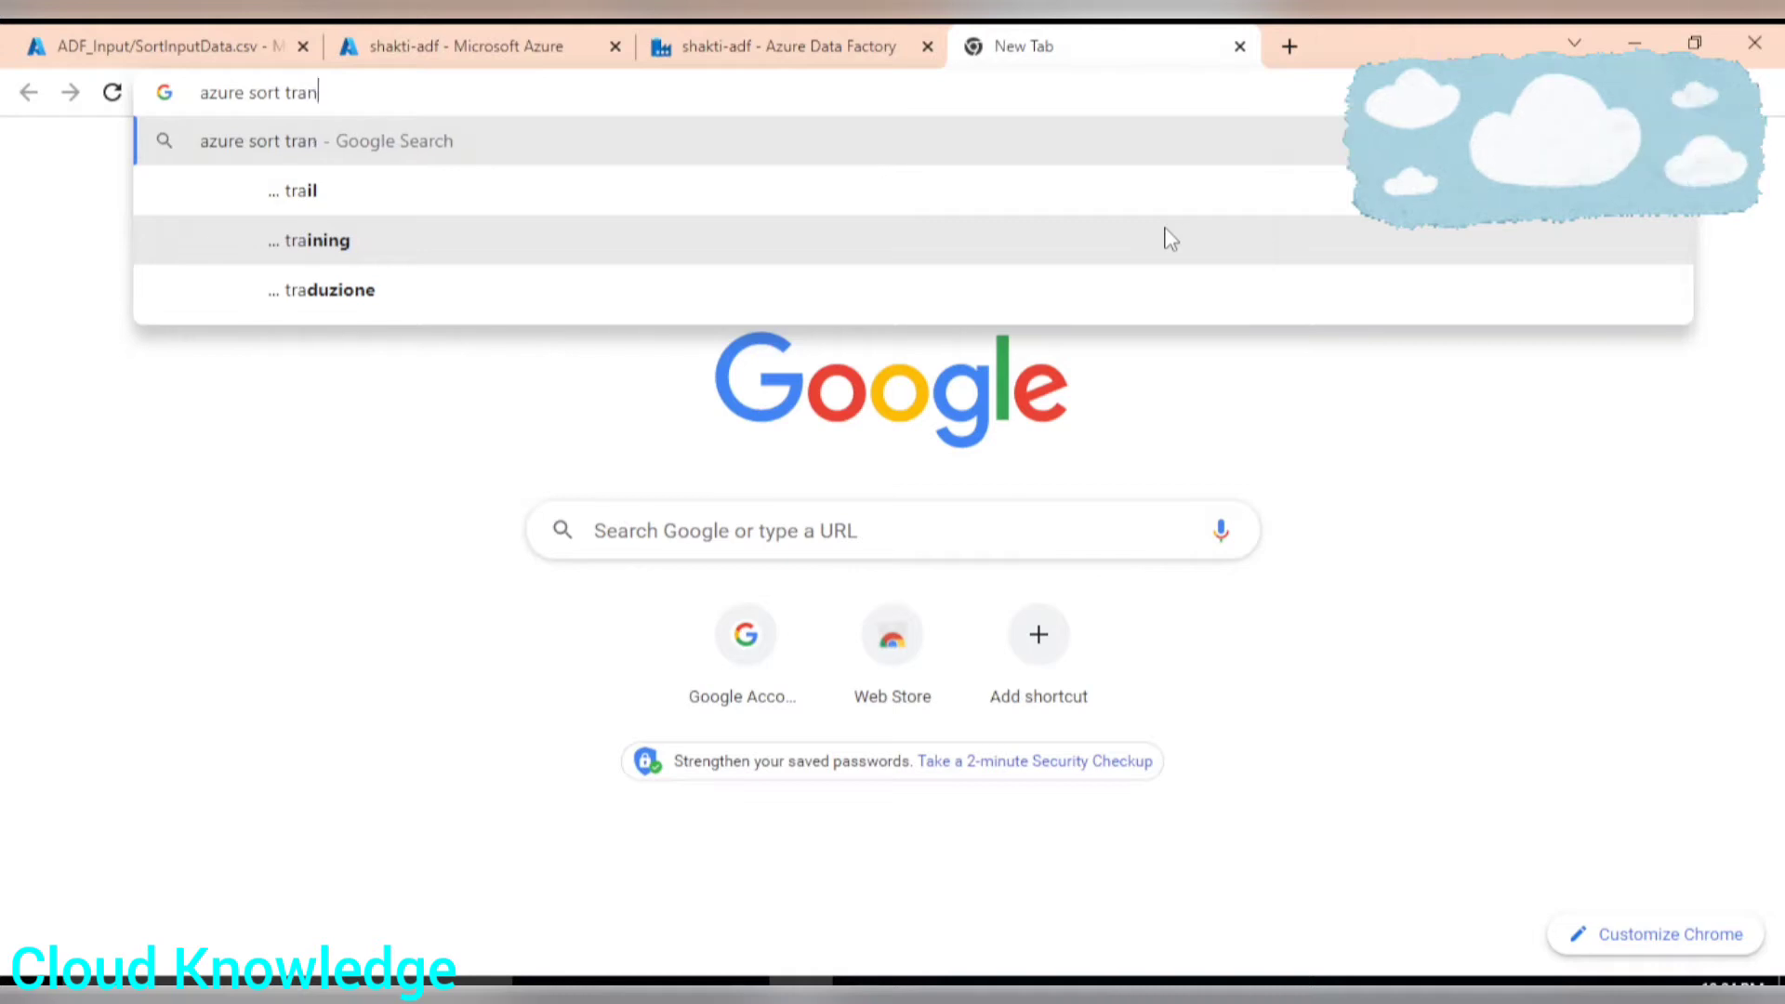
pyautogui.write('sforma')
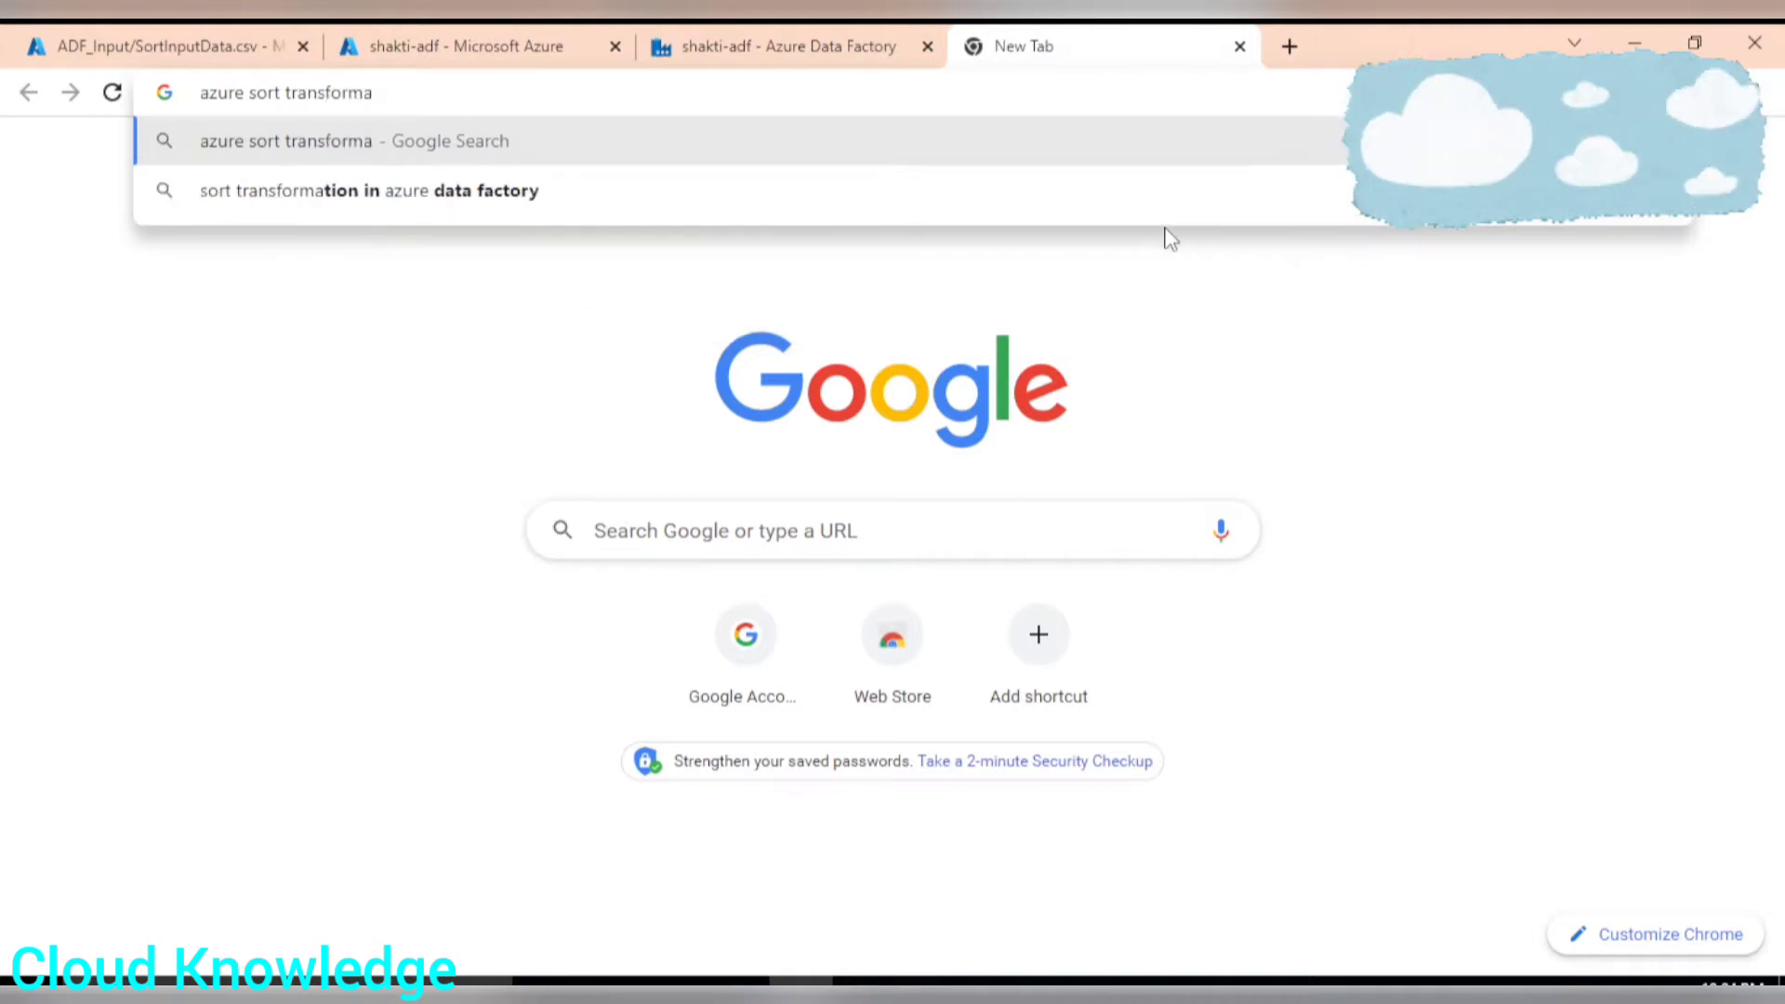
pyautogui.press('Down')
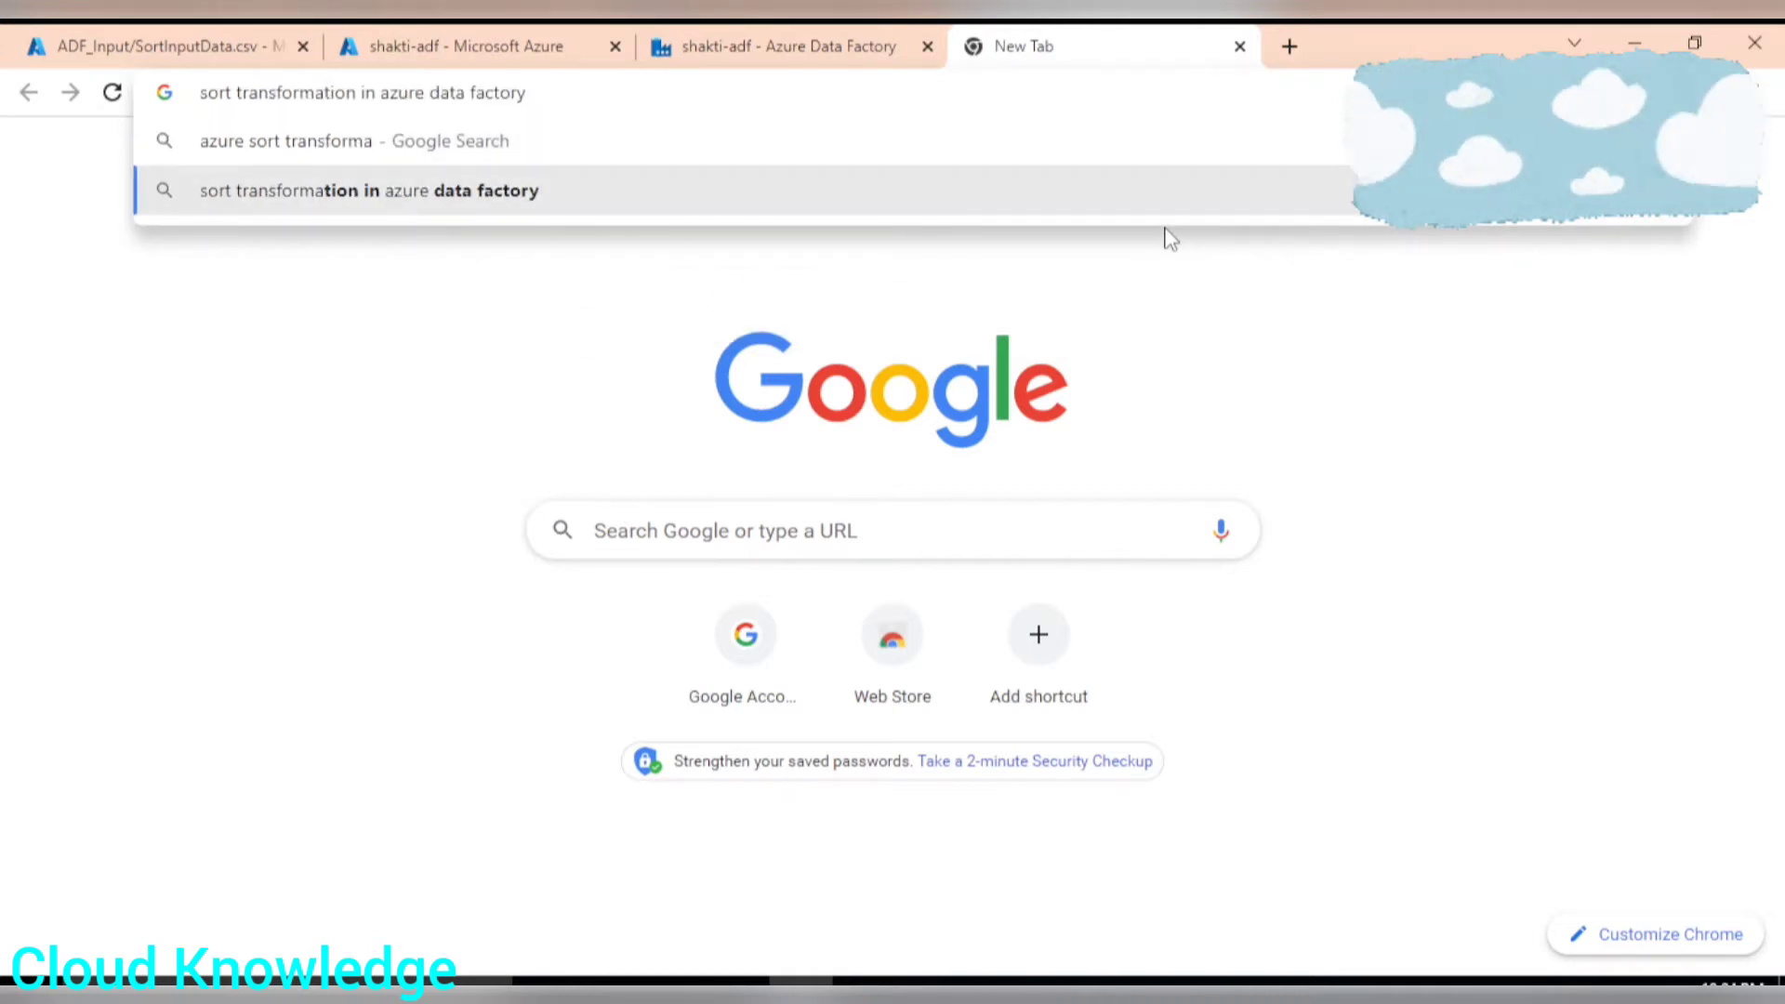
pyautogui.press('Return')
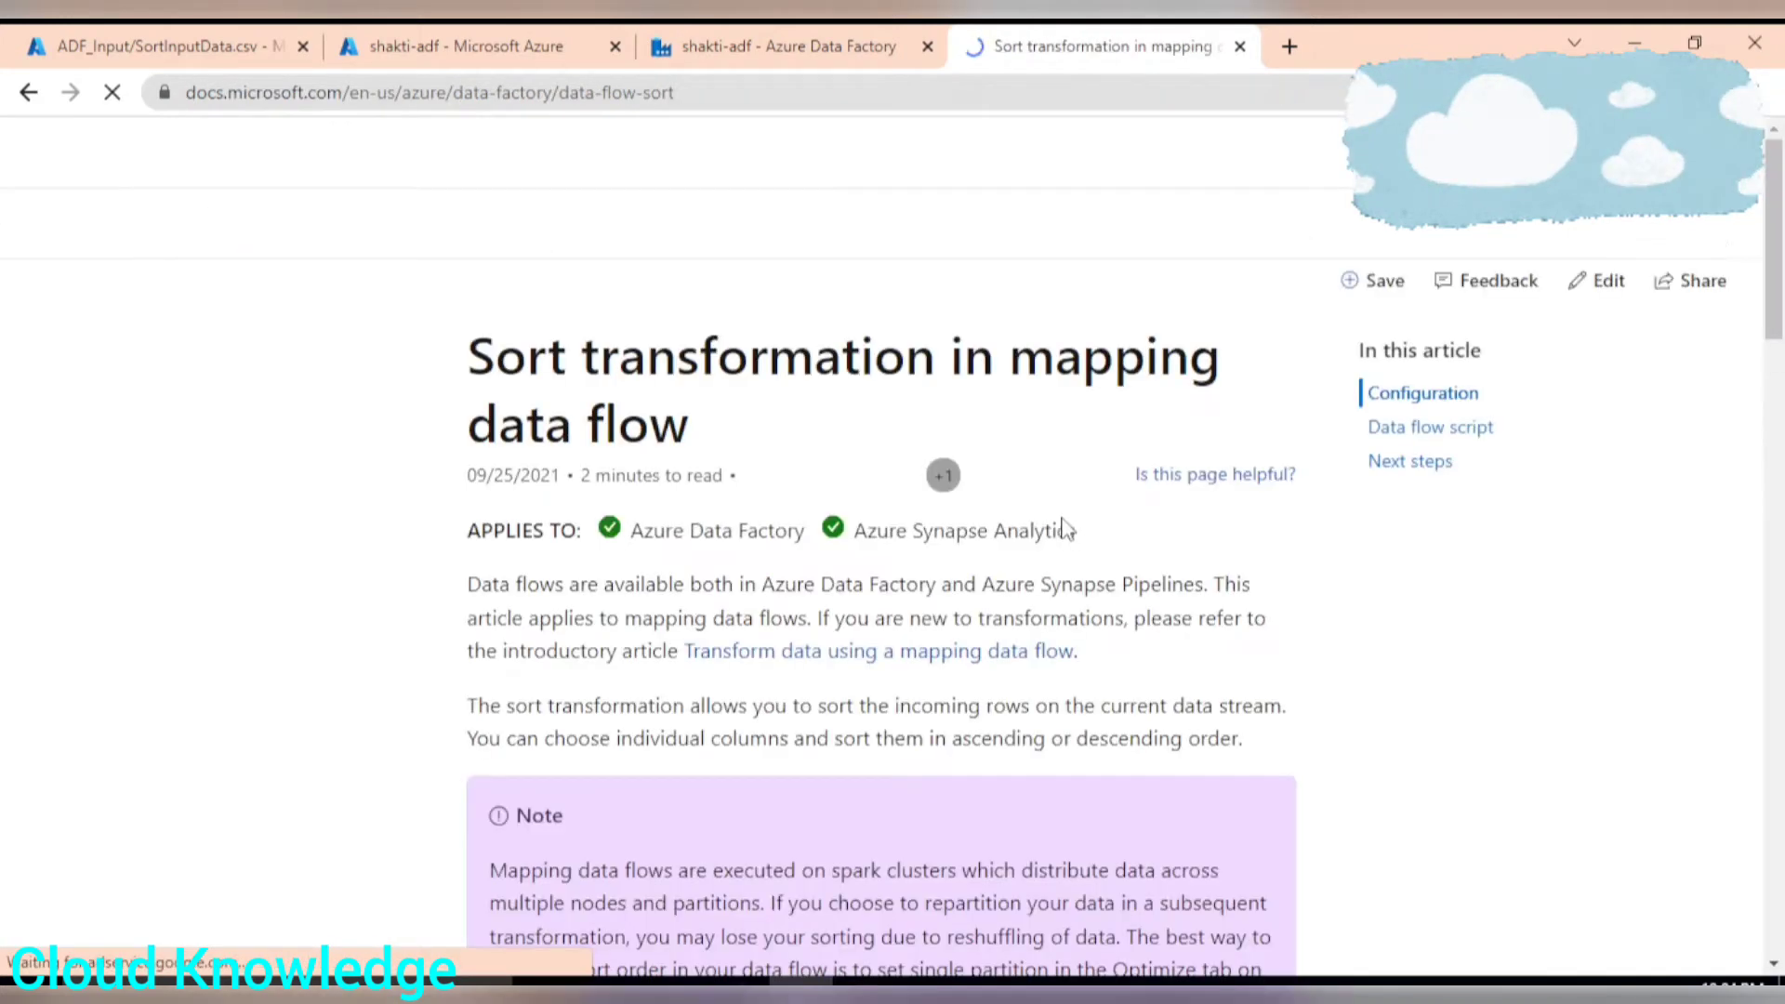
# Step: Read the article's introduction on where data flows are available and how the sort transformation orders rows
pyautogui.scroll(-1, 1058, 582)
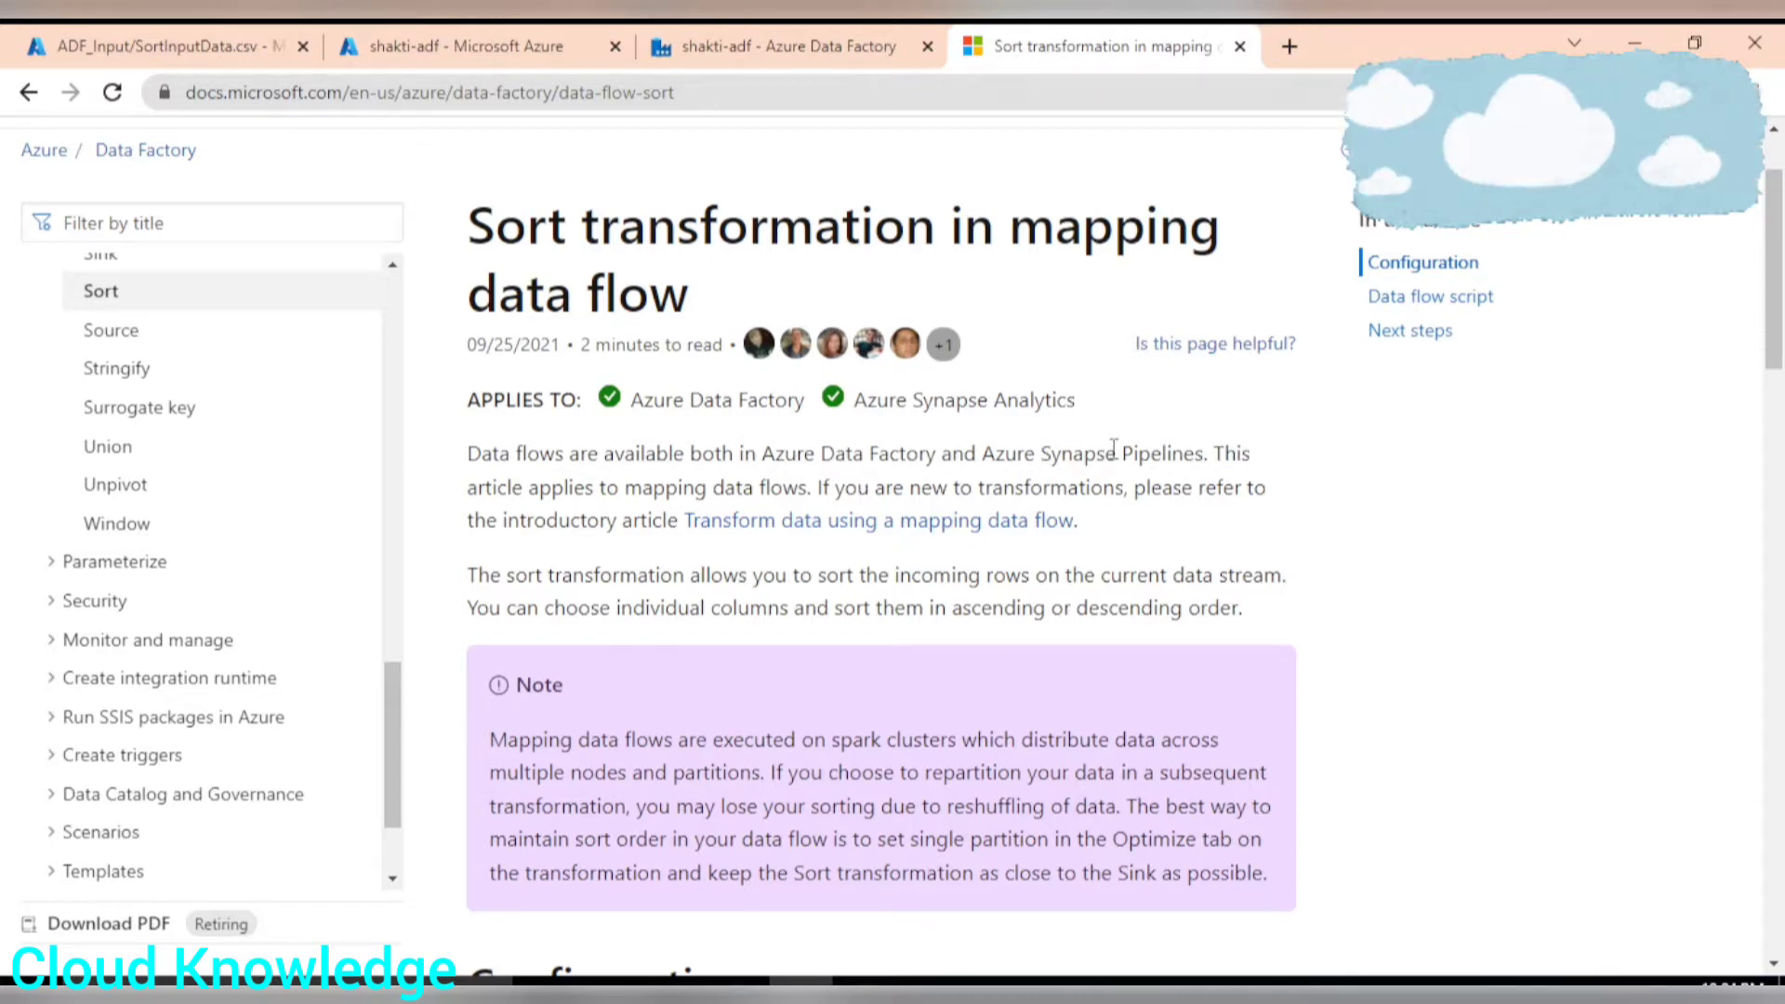
pyautogui.moveTo(1024, 454); pyautogui.dragTo(1201, 456)
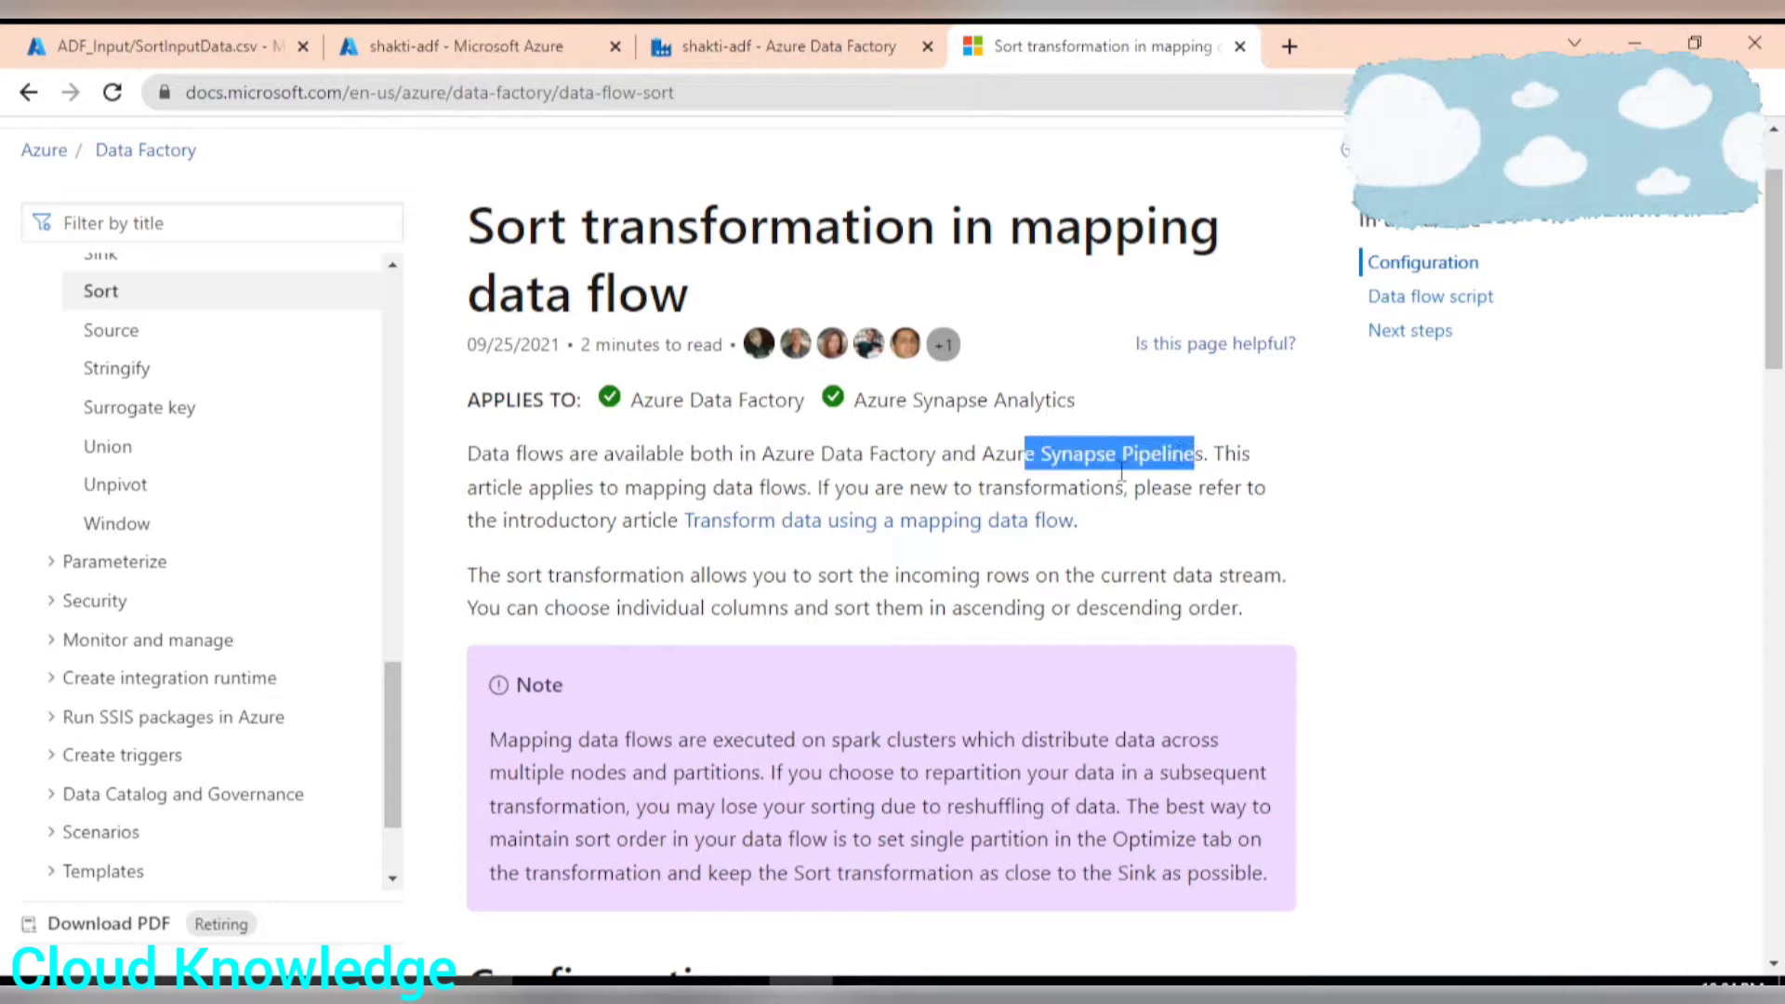
pyautogui.moveTo(504, 575); pyautogui.dragTo(1295, 592)
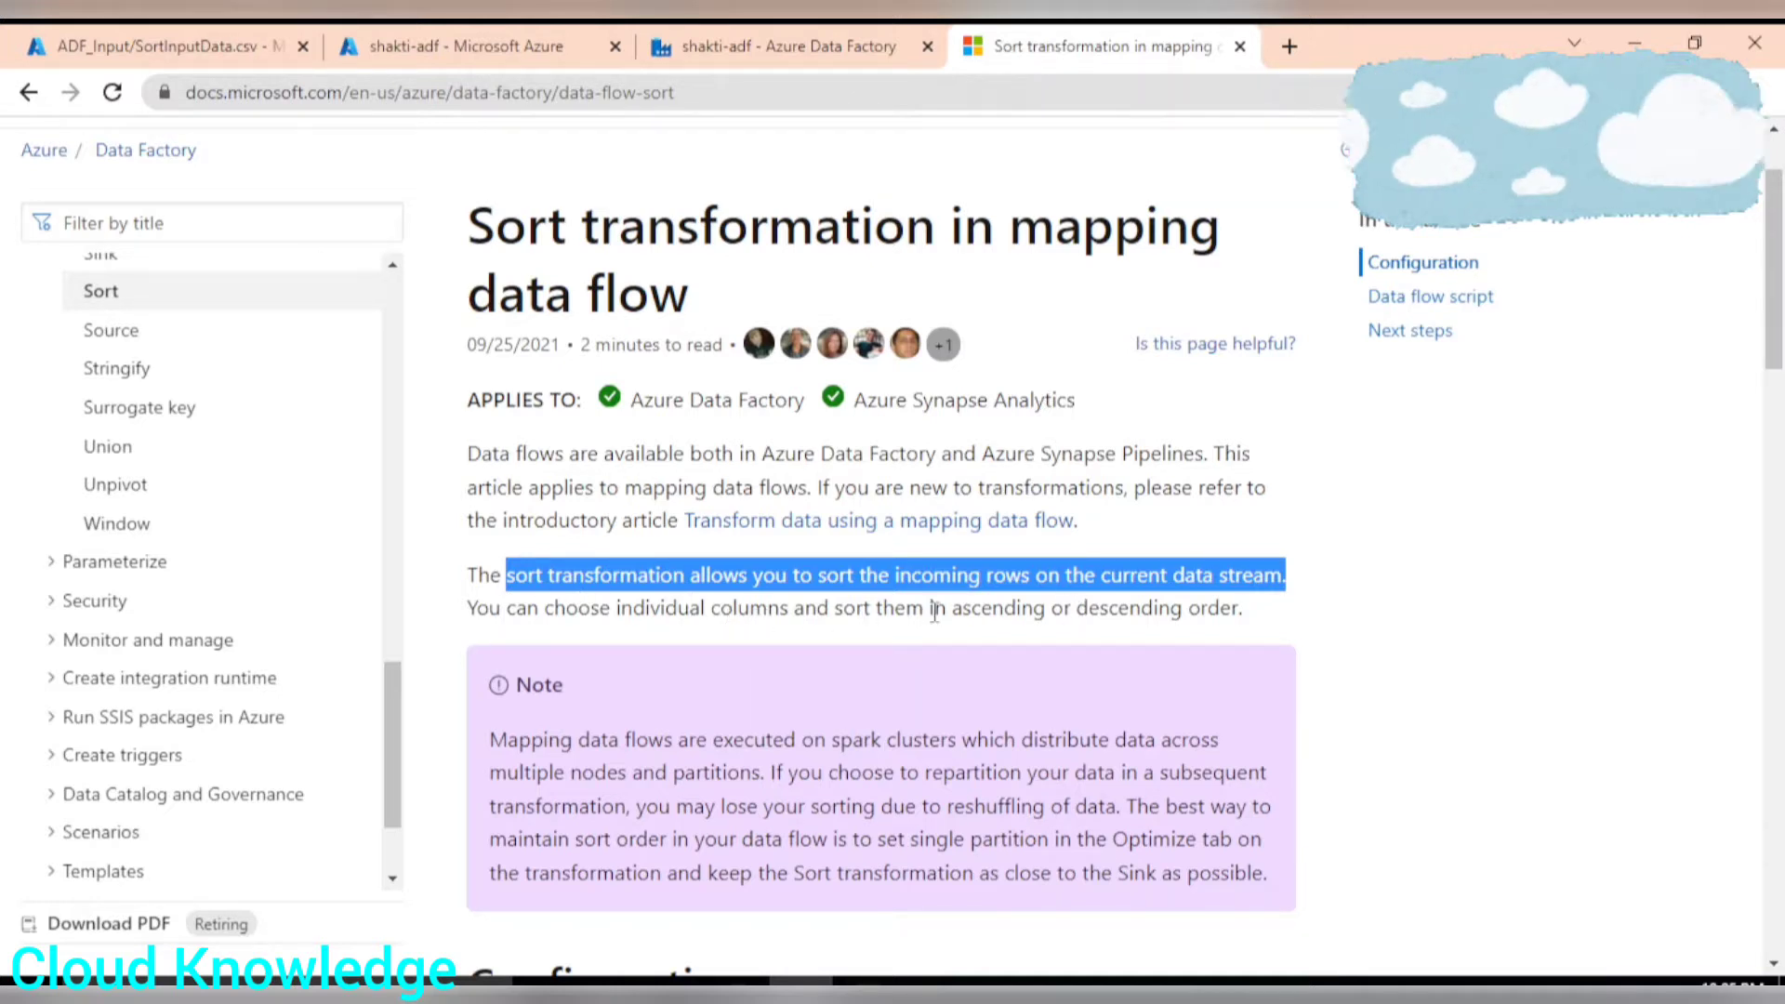
pyautogui.moveTo(950, 609); pyautogui.dragTo(1190, 603)
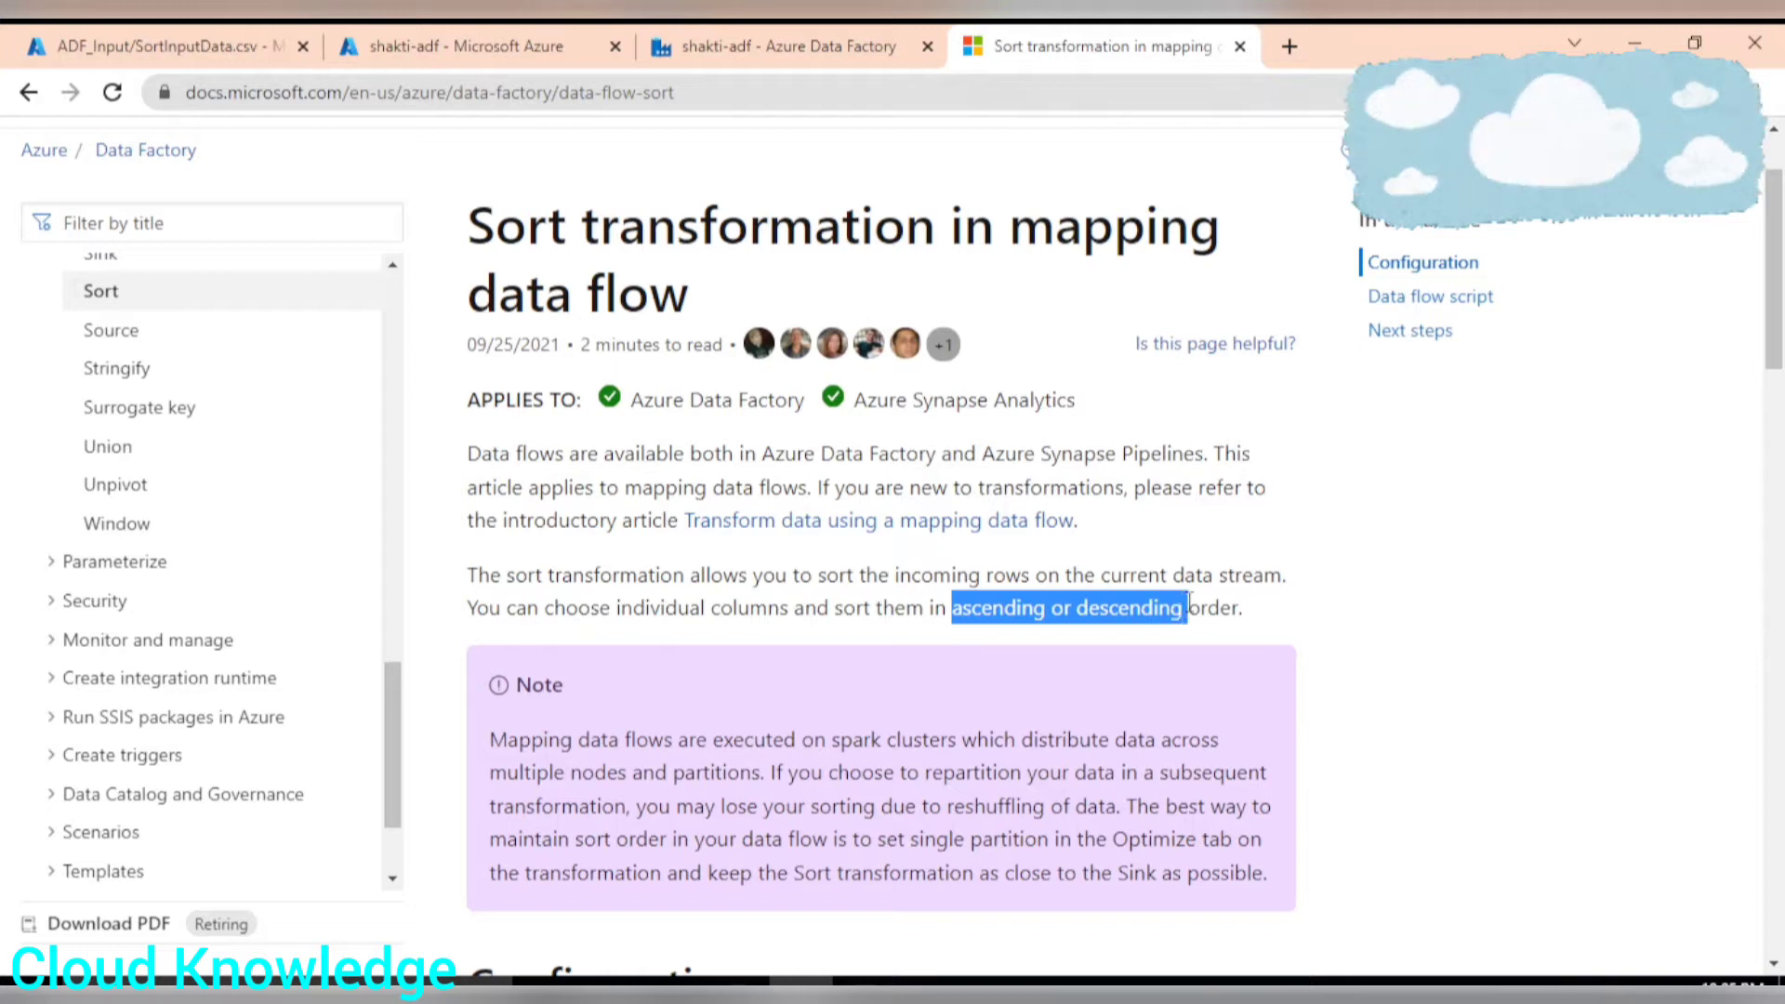
# Step: Examine the article's note on spark clusters, partitions and how to maintain sort order in a data flow
pyautogui.scroll(-3, 1148, 624)
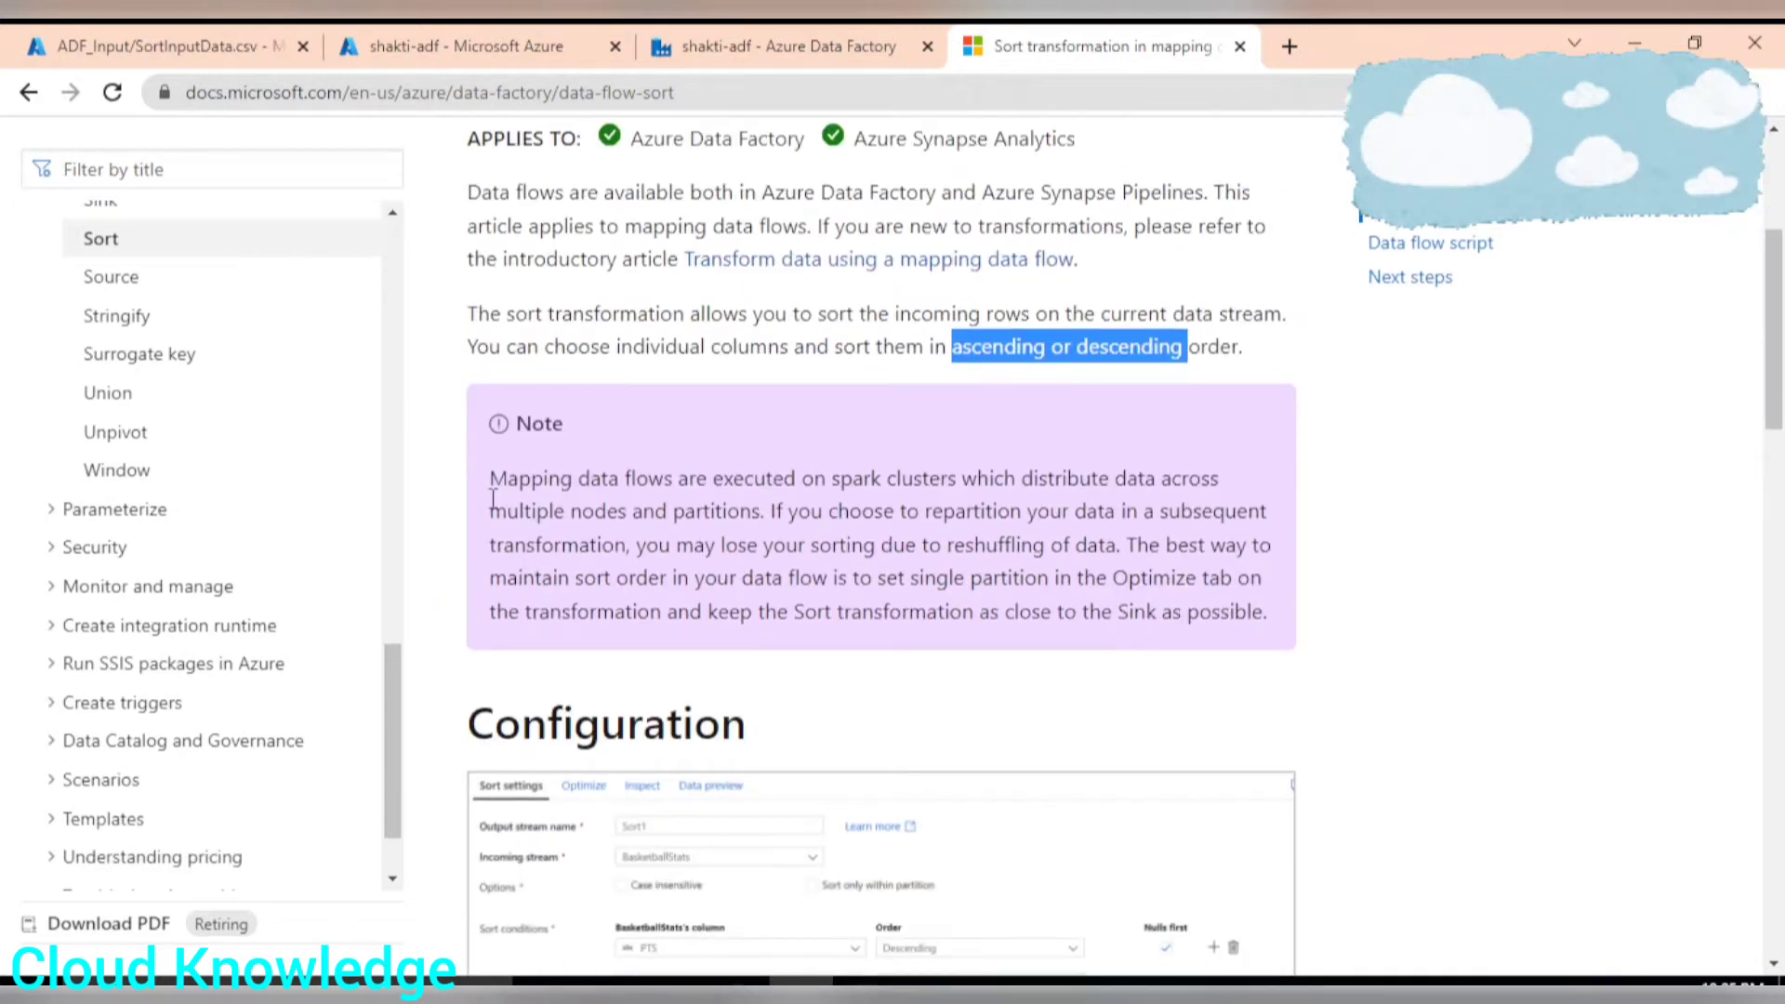
pyautogui.moveTo(495, 437); pyautogui.dragTo(1308, 628)
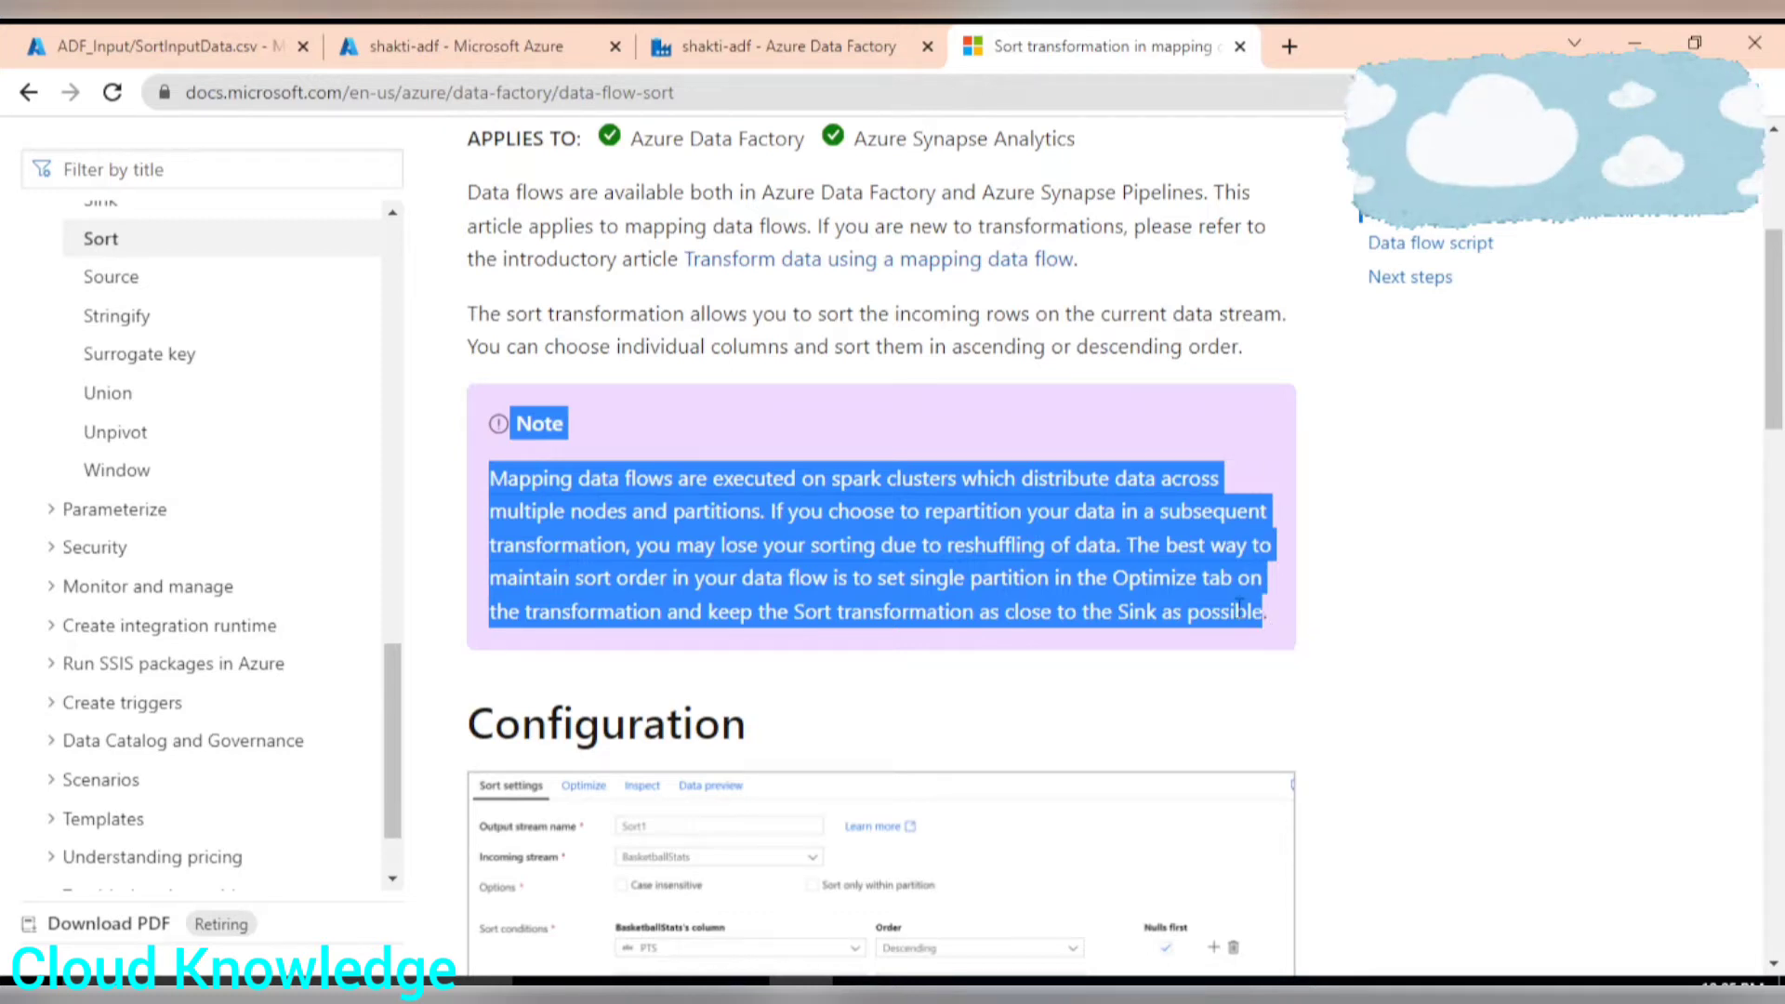
pyautogui.click(1064, 550)
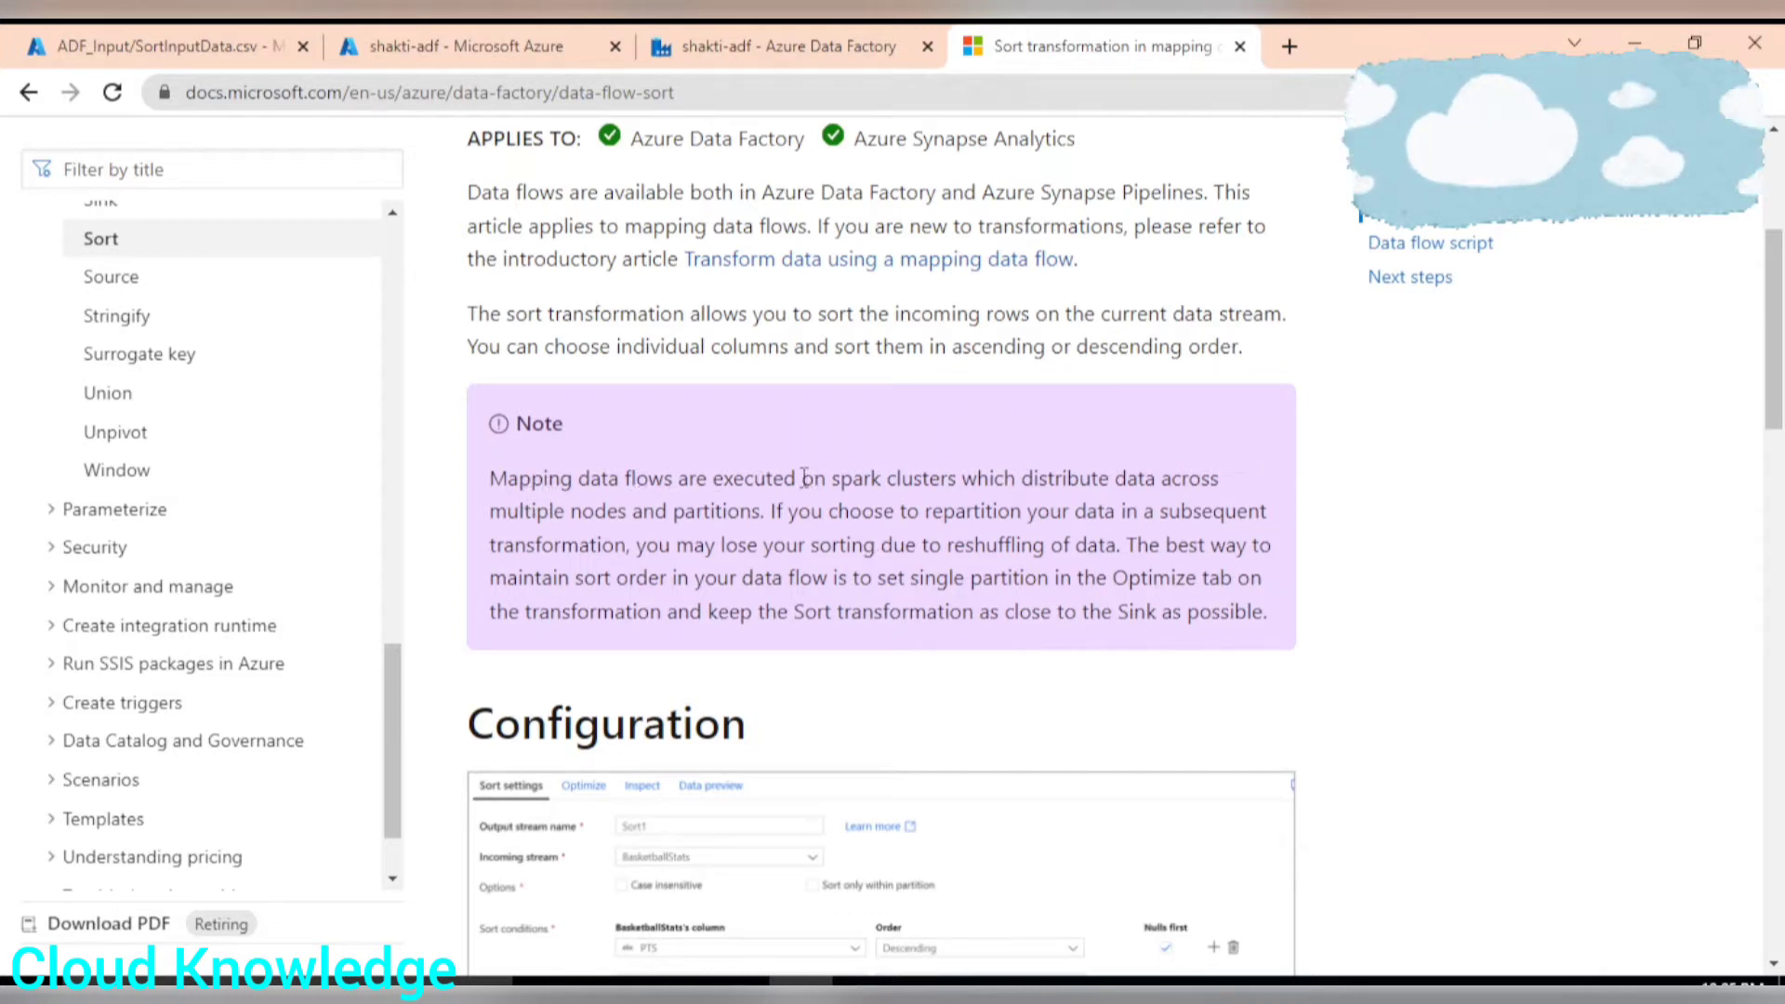
pyautogui.moveTo(804, 477); pyautogui.dragTo(962, 490)
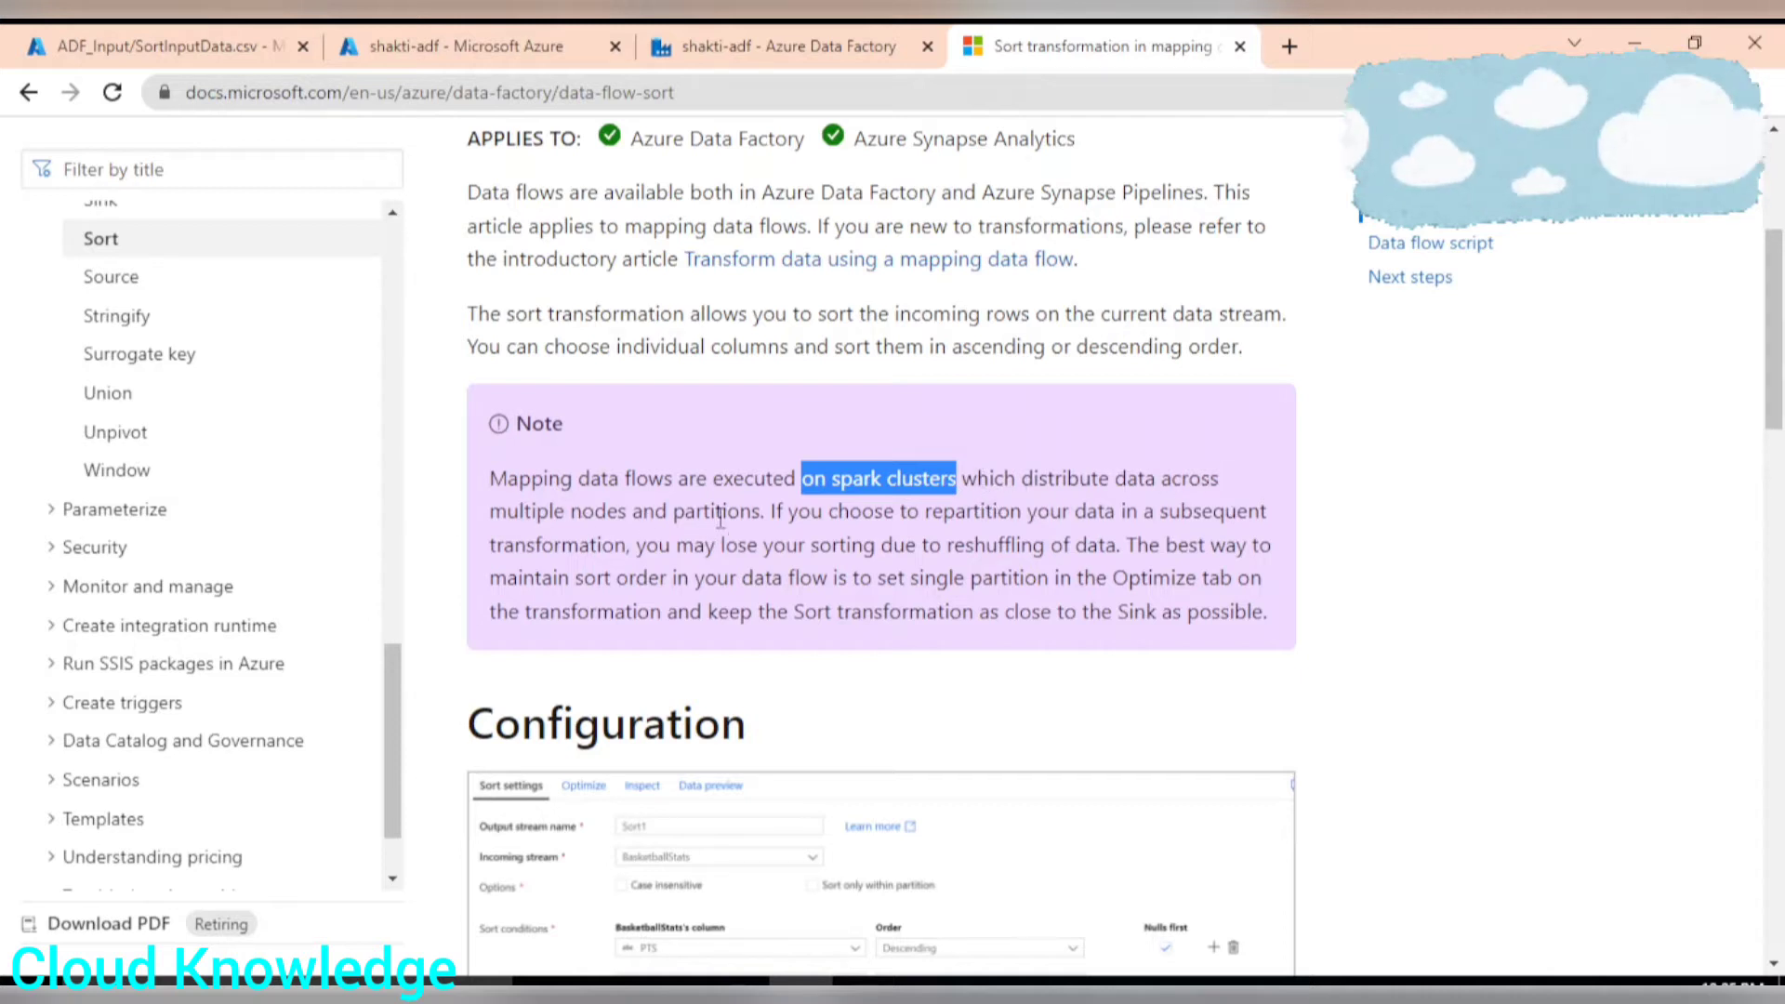
pyautogui.moveTo(618, 513); pyautogui.dragTo(749, 514)
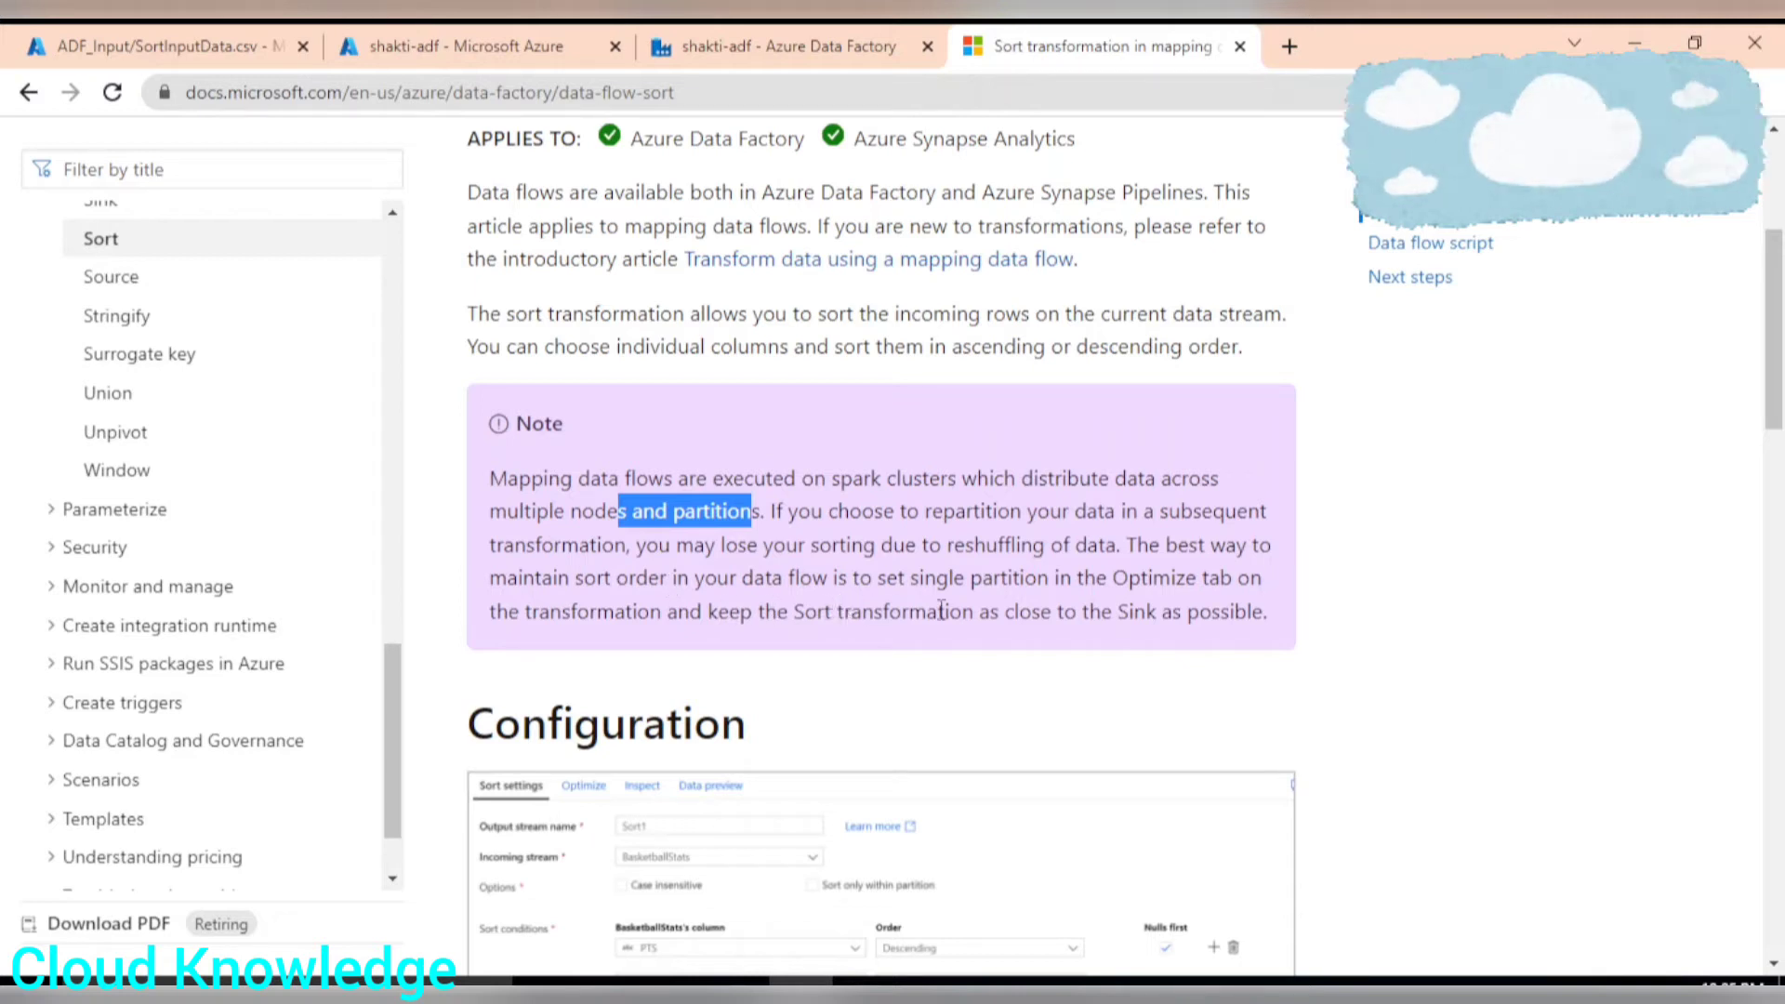
pyautogui.moveTo(876, 578); pyautogui.dragTo(1050, 580)
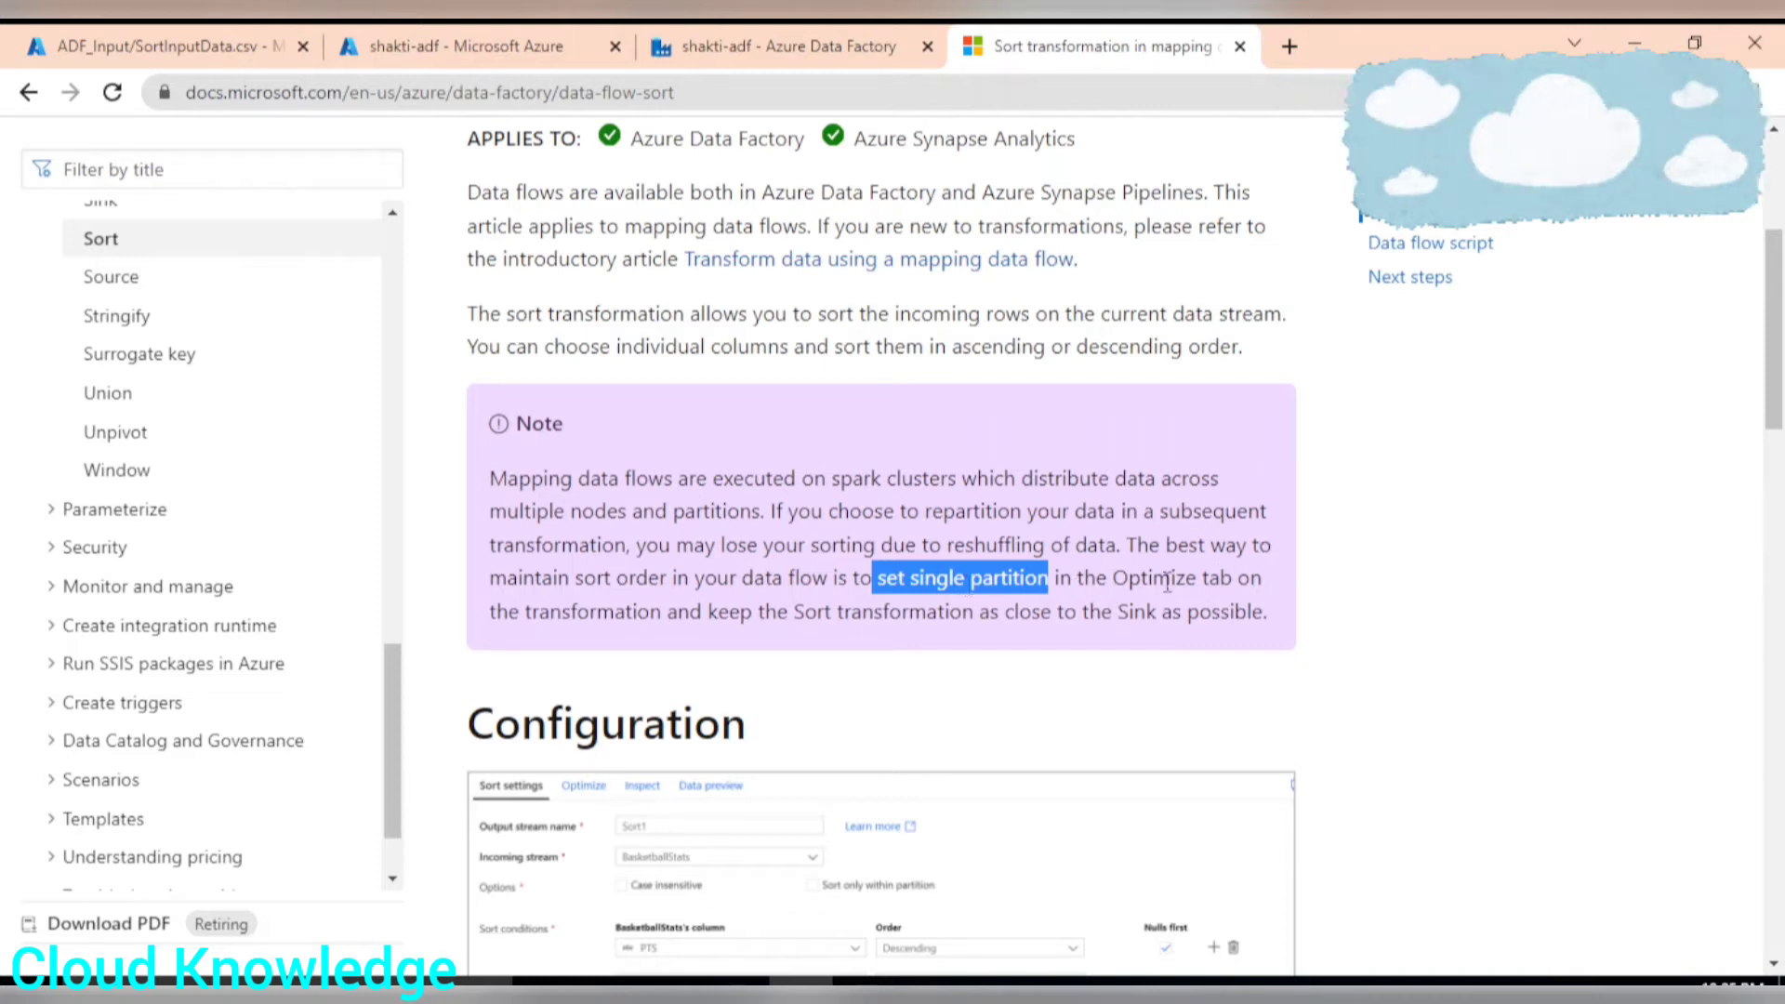
pyautogui.moveTo(1111, 579); pyautogui.dragTo(1261, 625)
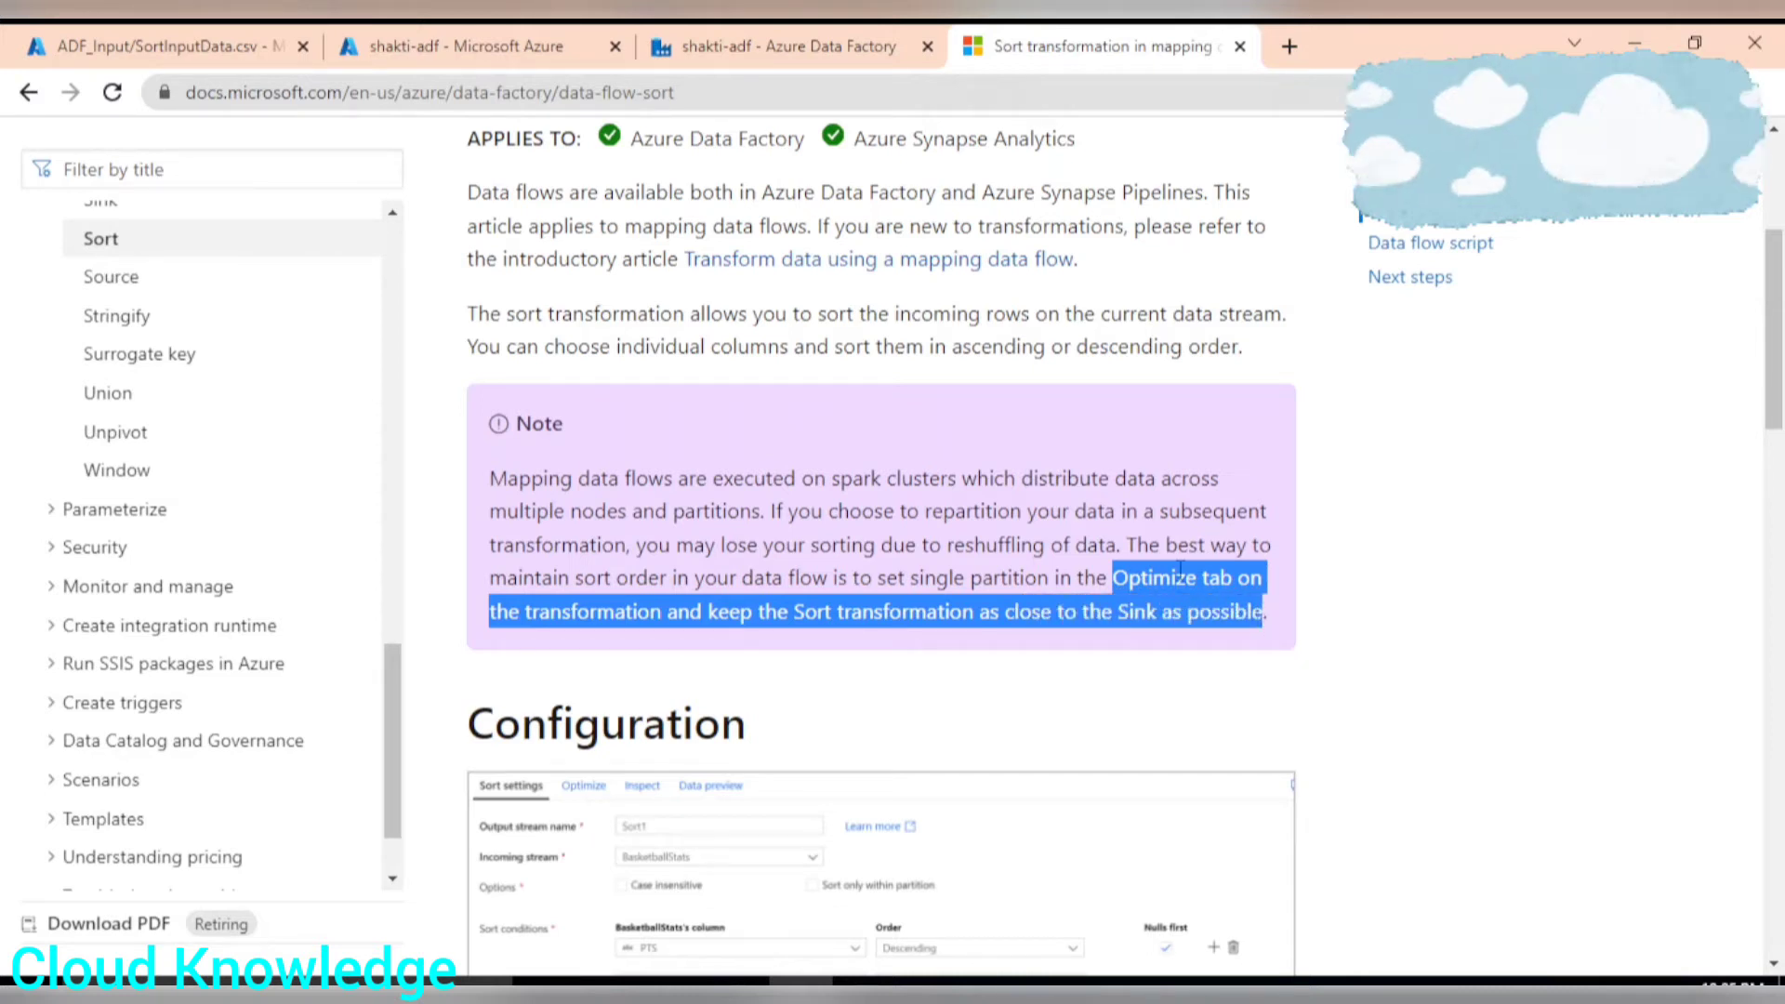
pyautogui.moveTo(1127, 545); pyautogui.dragTo(1038, 578)
pyautogui.moveTo(874, 577); pyautogui.dragTo(1067, 577)
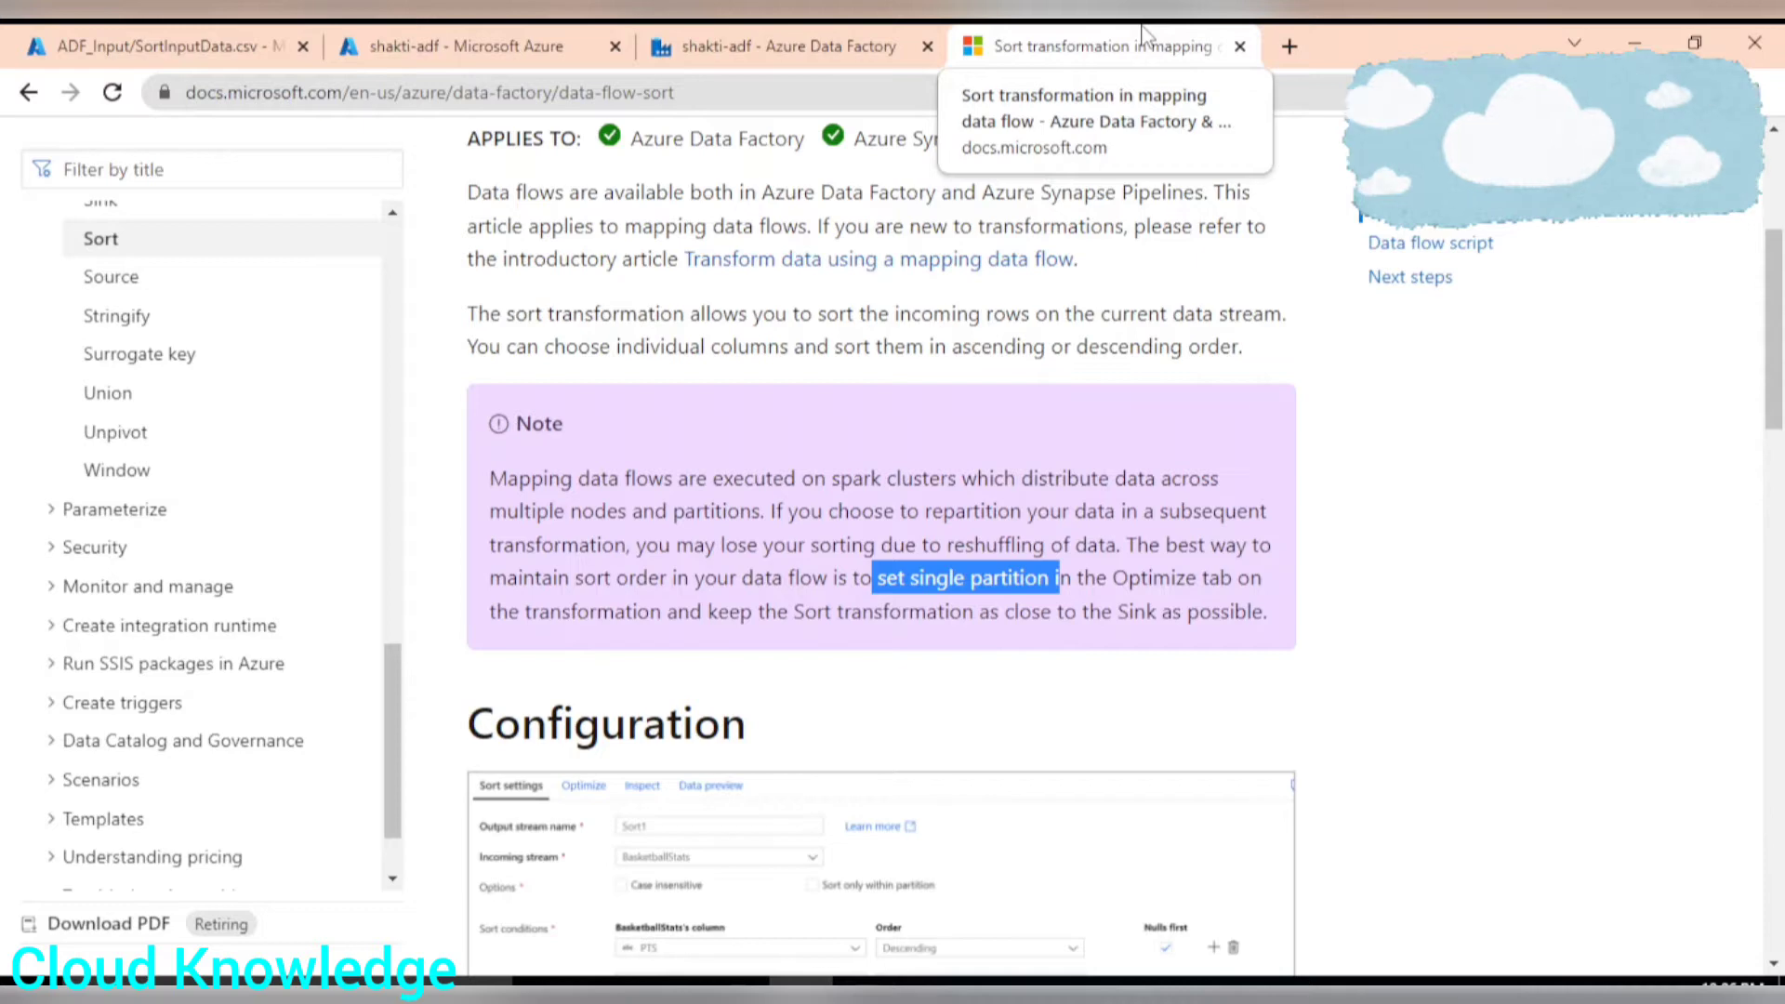
# Step: Switch to the shakti-adf data factory and create a new pipeline named SortPipeline
pyautogui.click(731, 45)
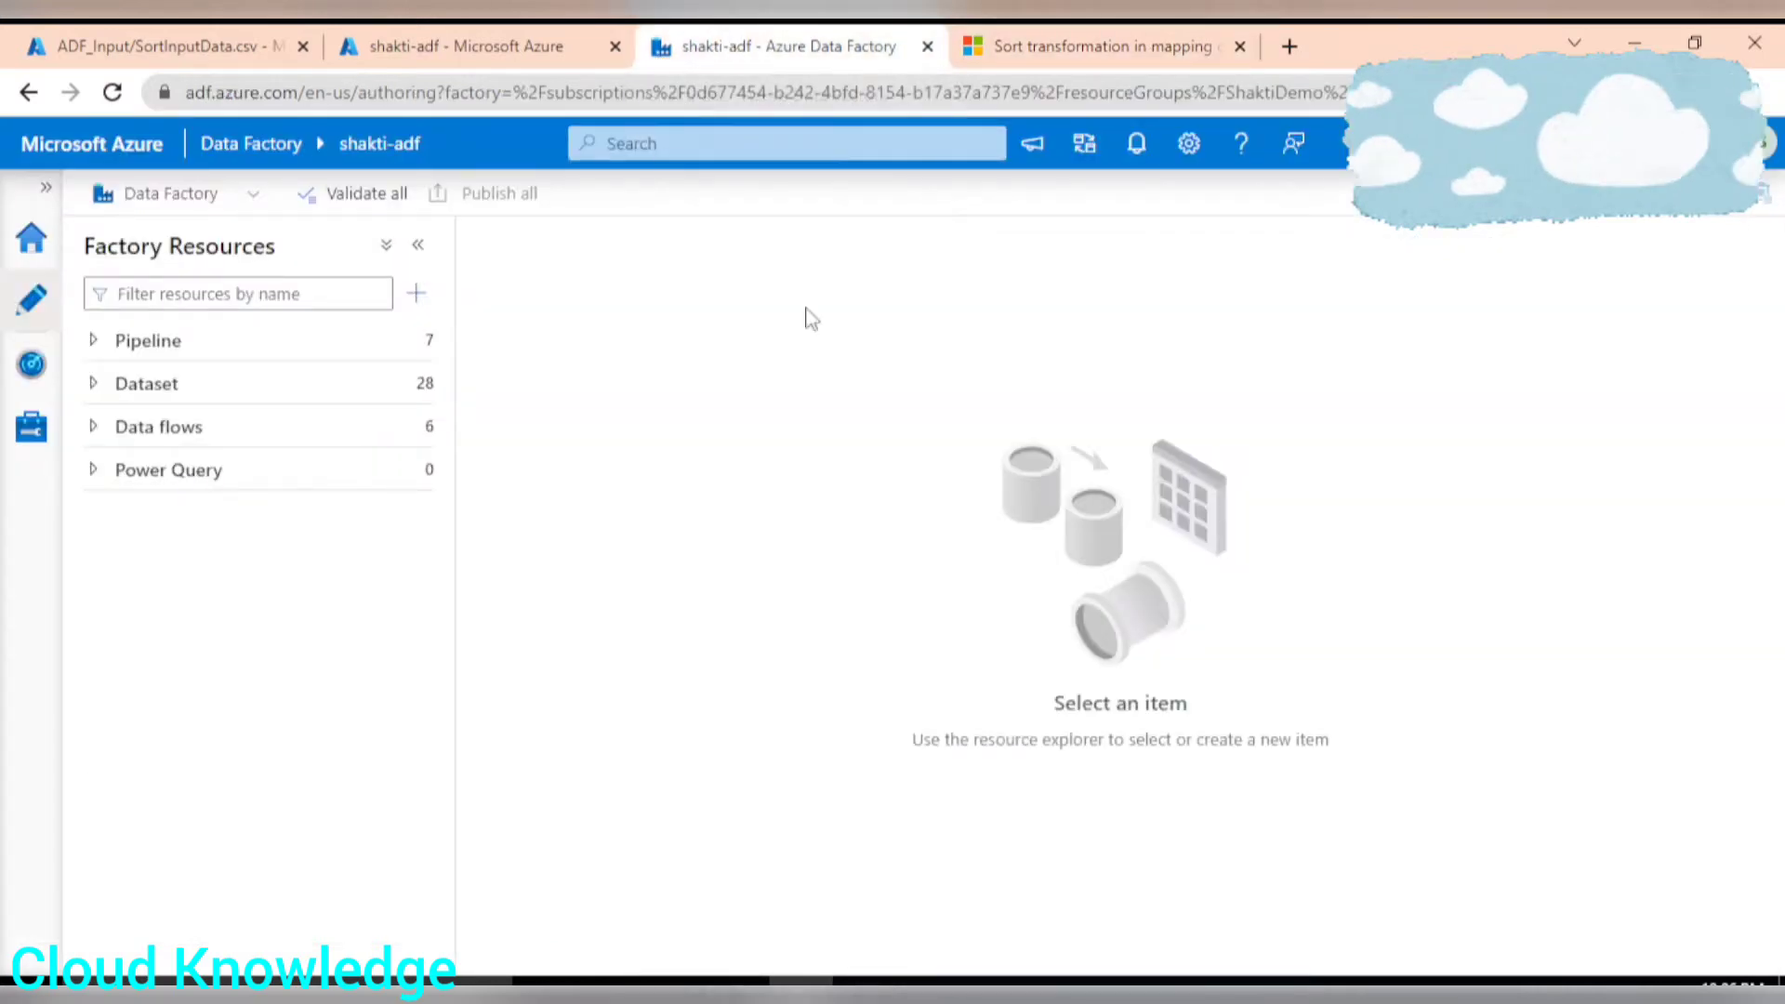
pyautogui.click(417, 296)
pyautogui.click(521, 348)
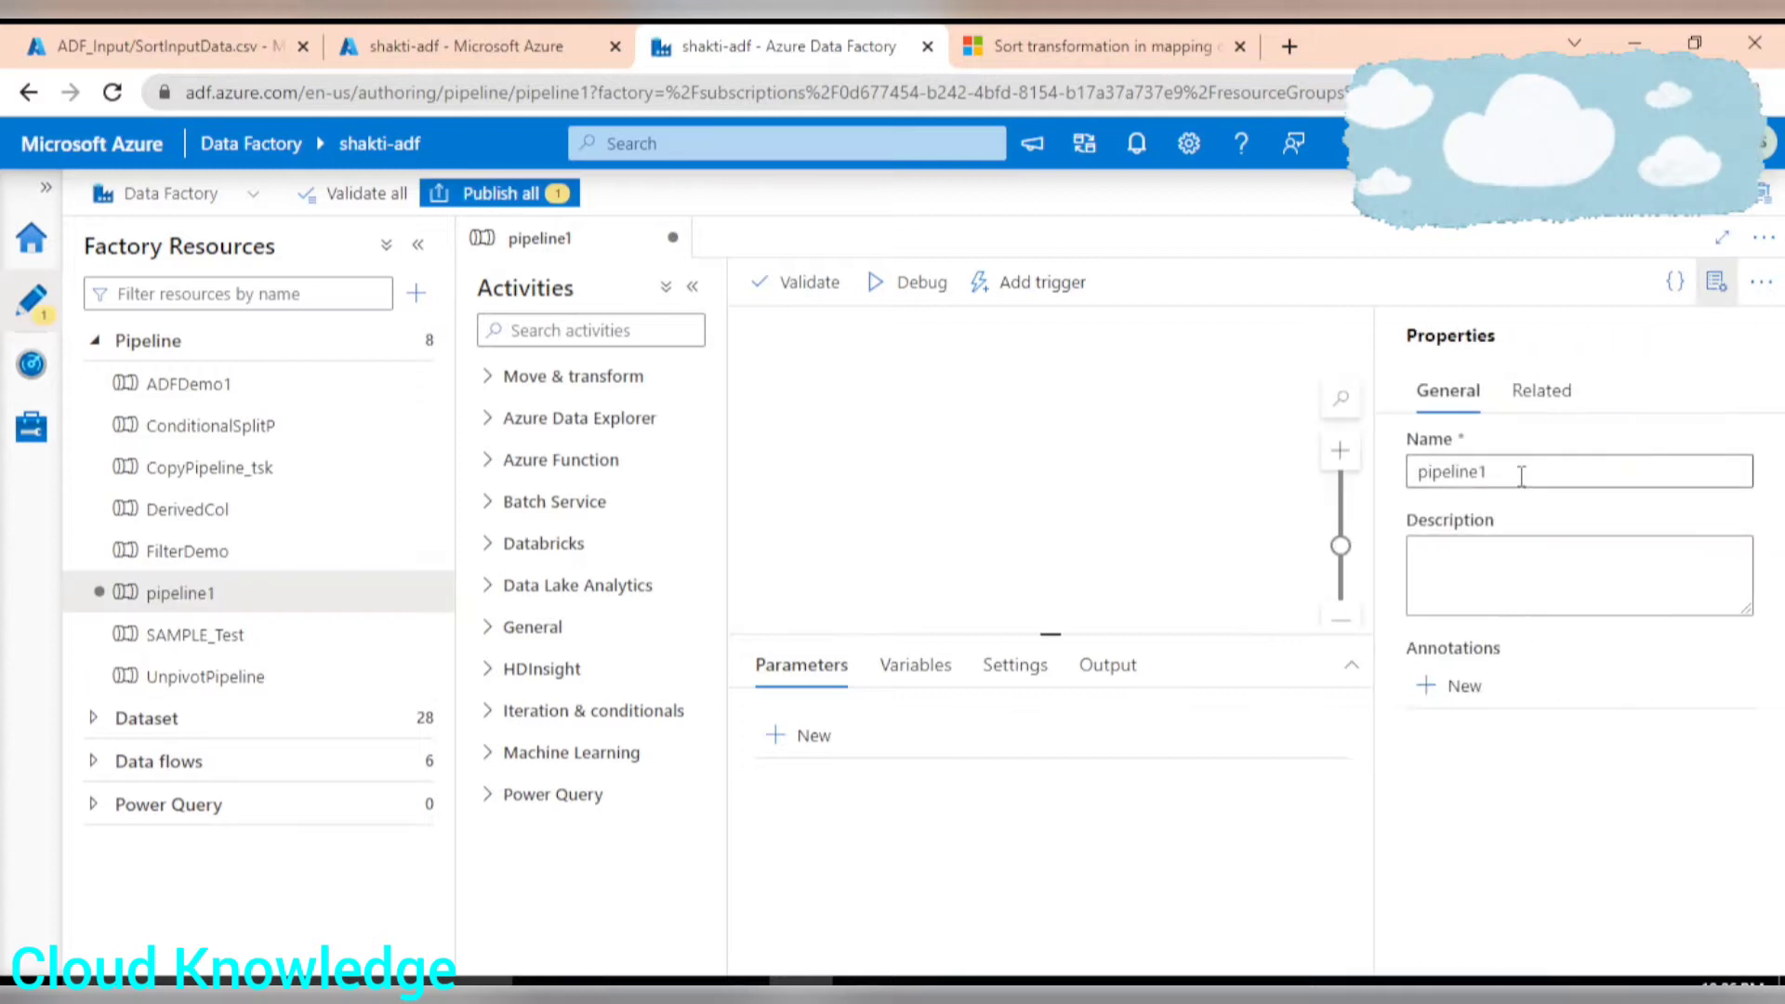
pyautogui.moveTo(1521, 476); pyautogui.dragTo(1375, 478)
pyautogui.click(1574, 506)
pyautogui.click(1506, 470)
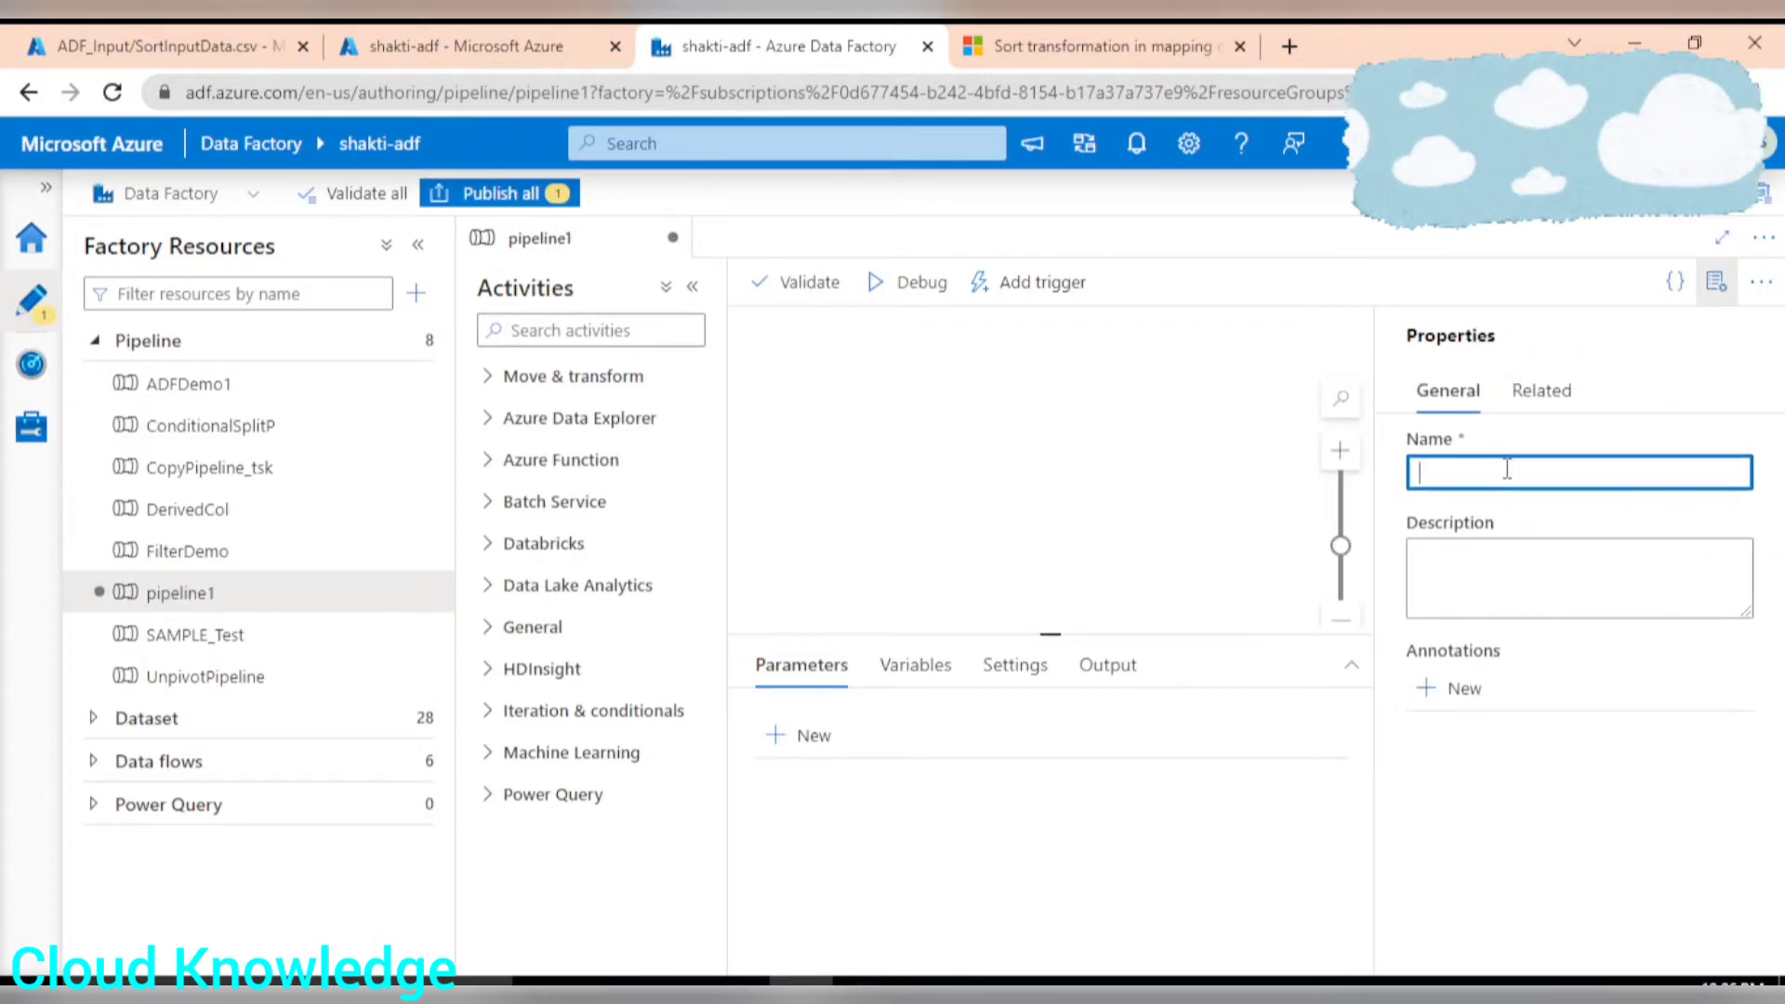
pyautogui.write('SortPipeline')
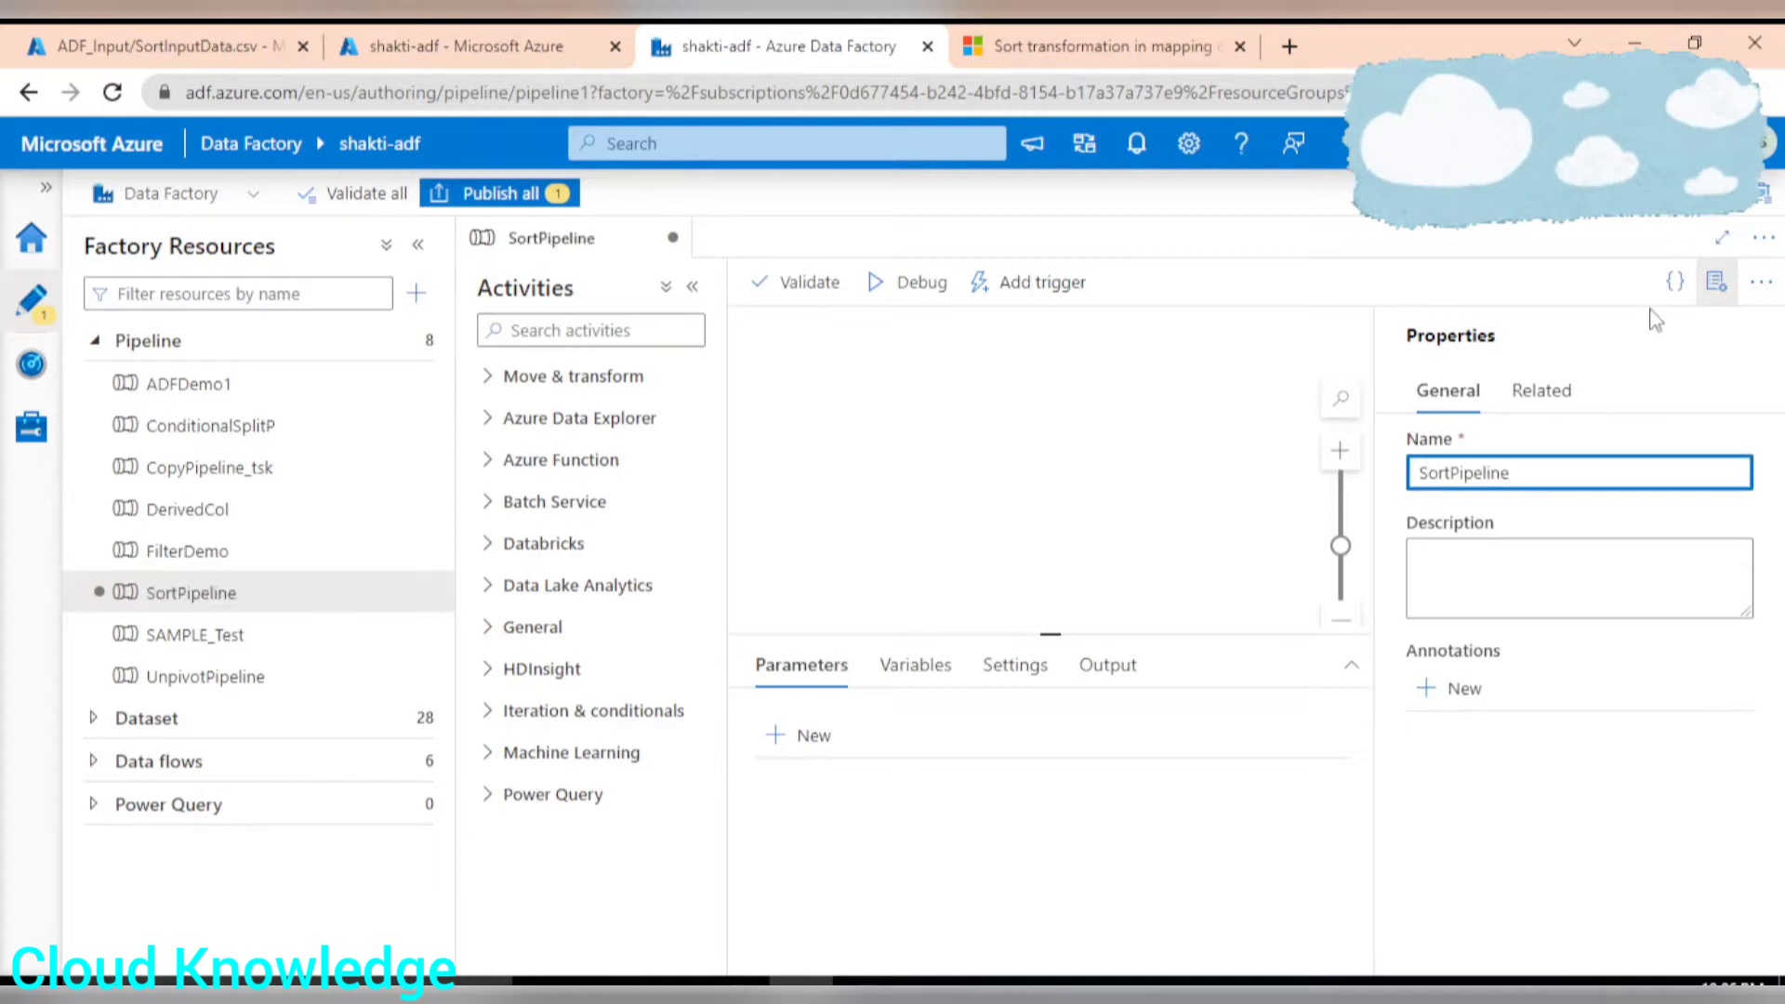
pyautogui.click(1717, 282)
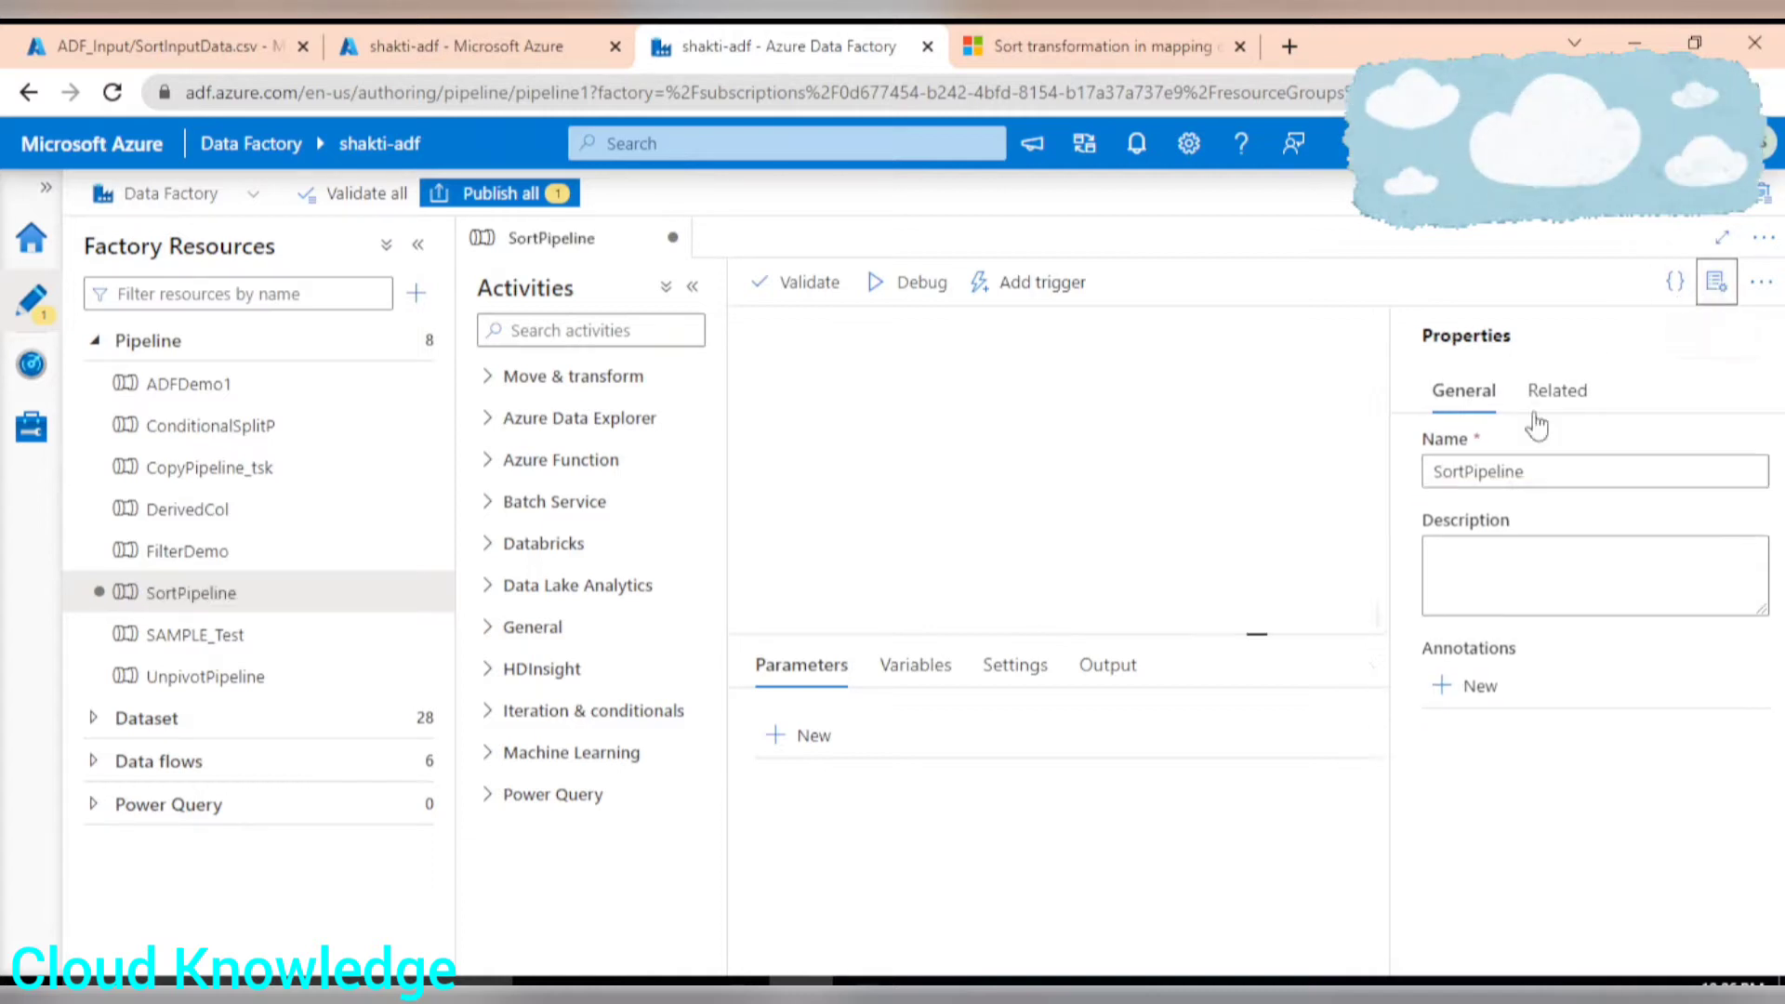
# Step: Add a Data flow activity from the Move & transform group to the SortPipeline canvas
pyautogui.click(485, 380)
pyautogui.moveTo(542, 479); pyautogui.dragTo(958, 395)
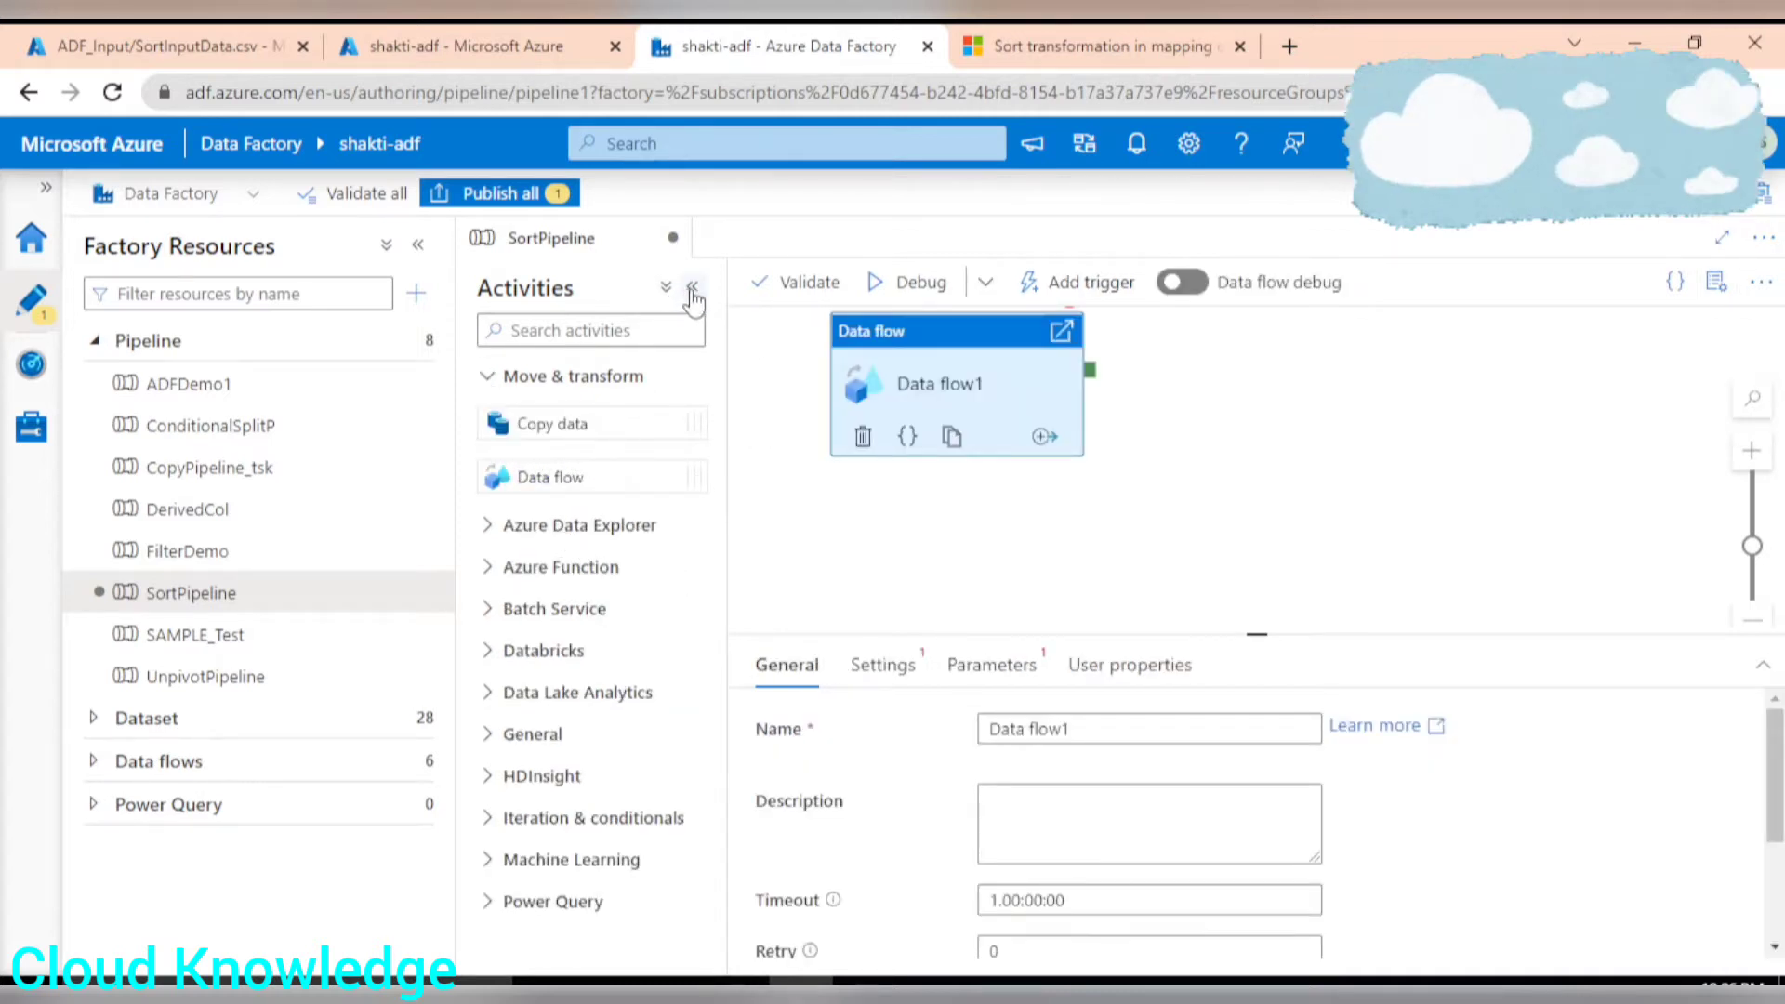
pyautogui.click(692, 286)
# Step: Rename the Data flow activity as SortDataFlow
pyautogui.click(906, 726)
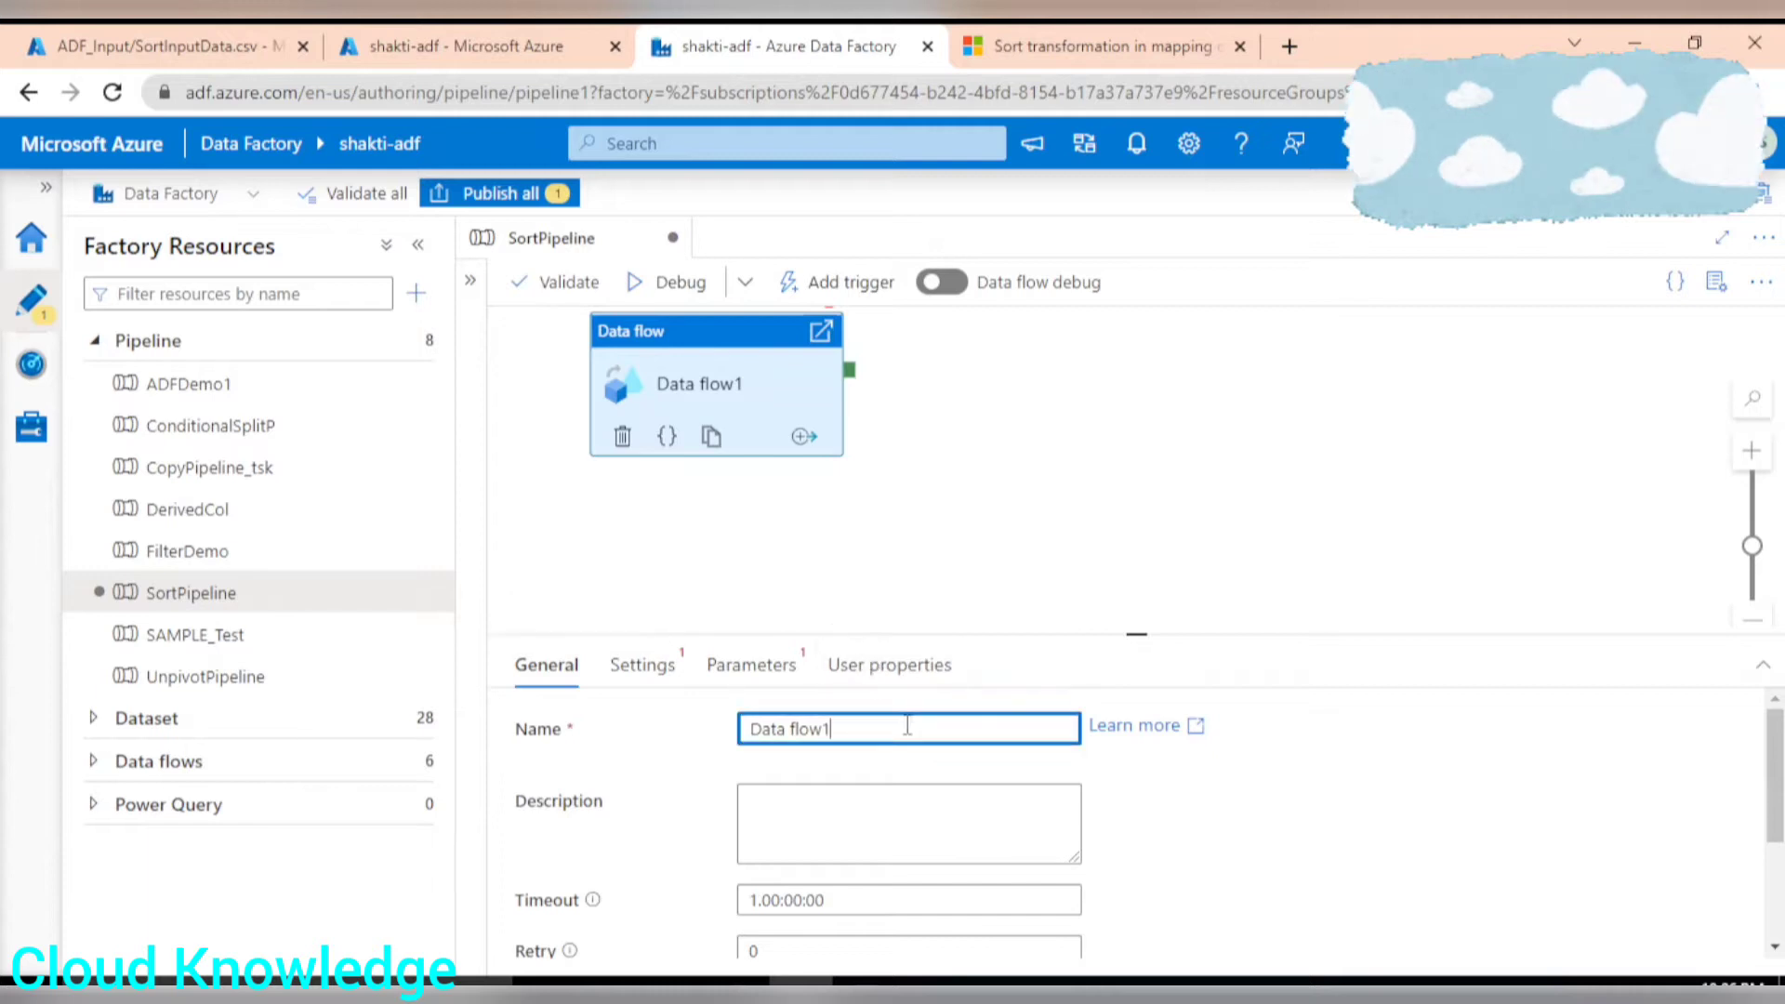
pyautogui.press('BackSpace')
pyautogui.press('BackSpace')
pyautogui.press('BackSpace')
pyautogui.press('BackSpace')
pyautogui.press('BackSpace')
pyautogui.press('BackSpace')
pyautogui.press('BackSpace')
pyautogui.press('BackSpace')
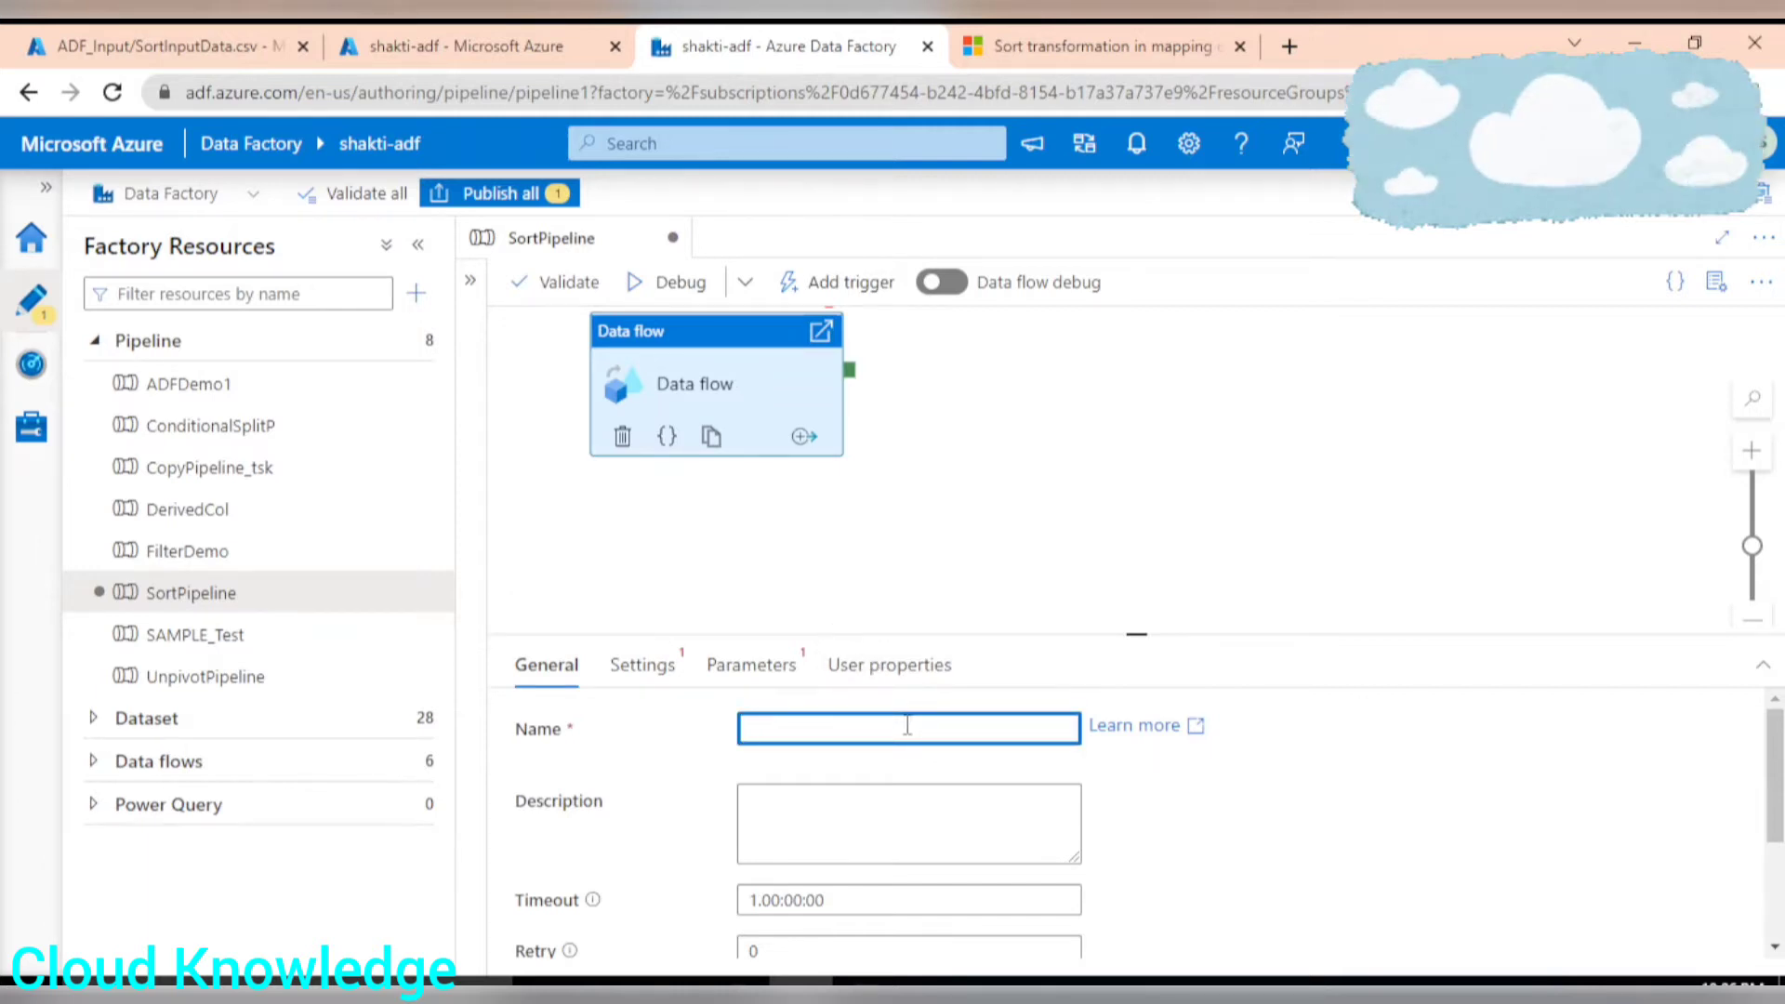
pyautogui.write('SortDataFlow')
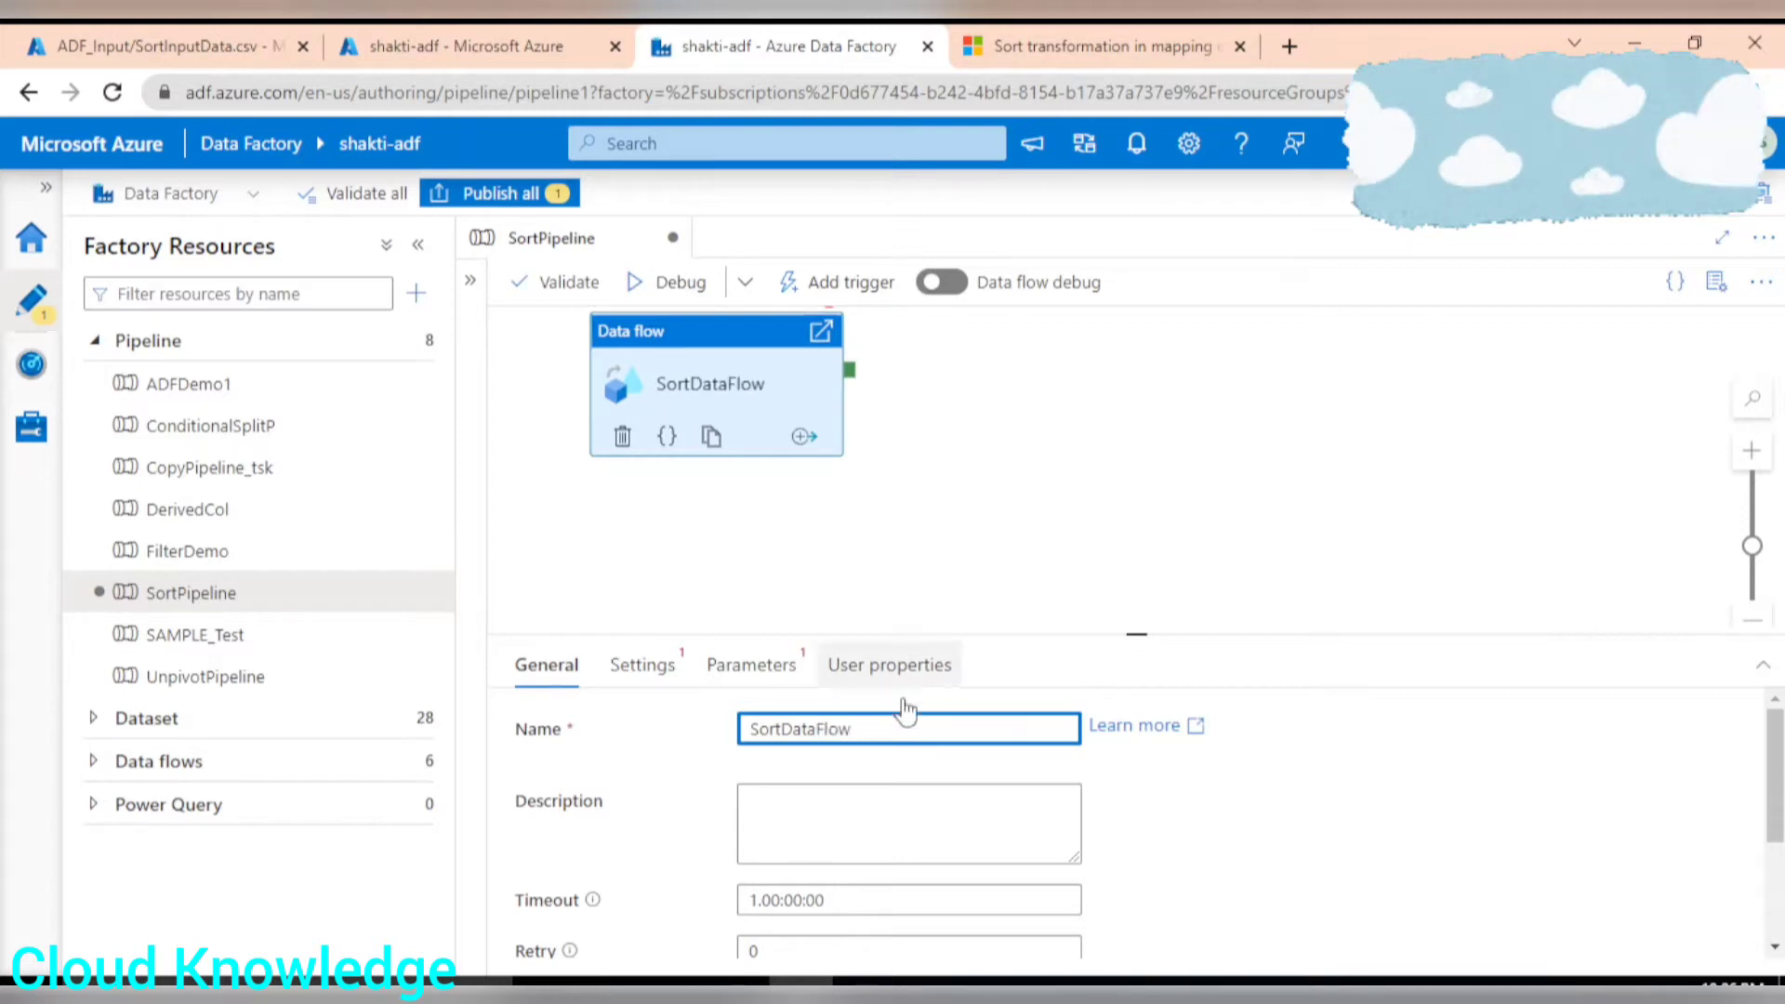
# Step: Create a new data flow for the SortDataFlow activity's settings and name it dataflowSort
pyautogui.click(646, 666)
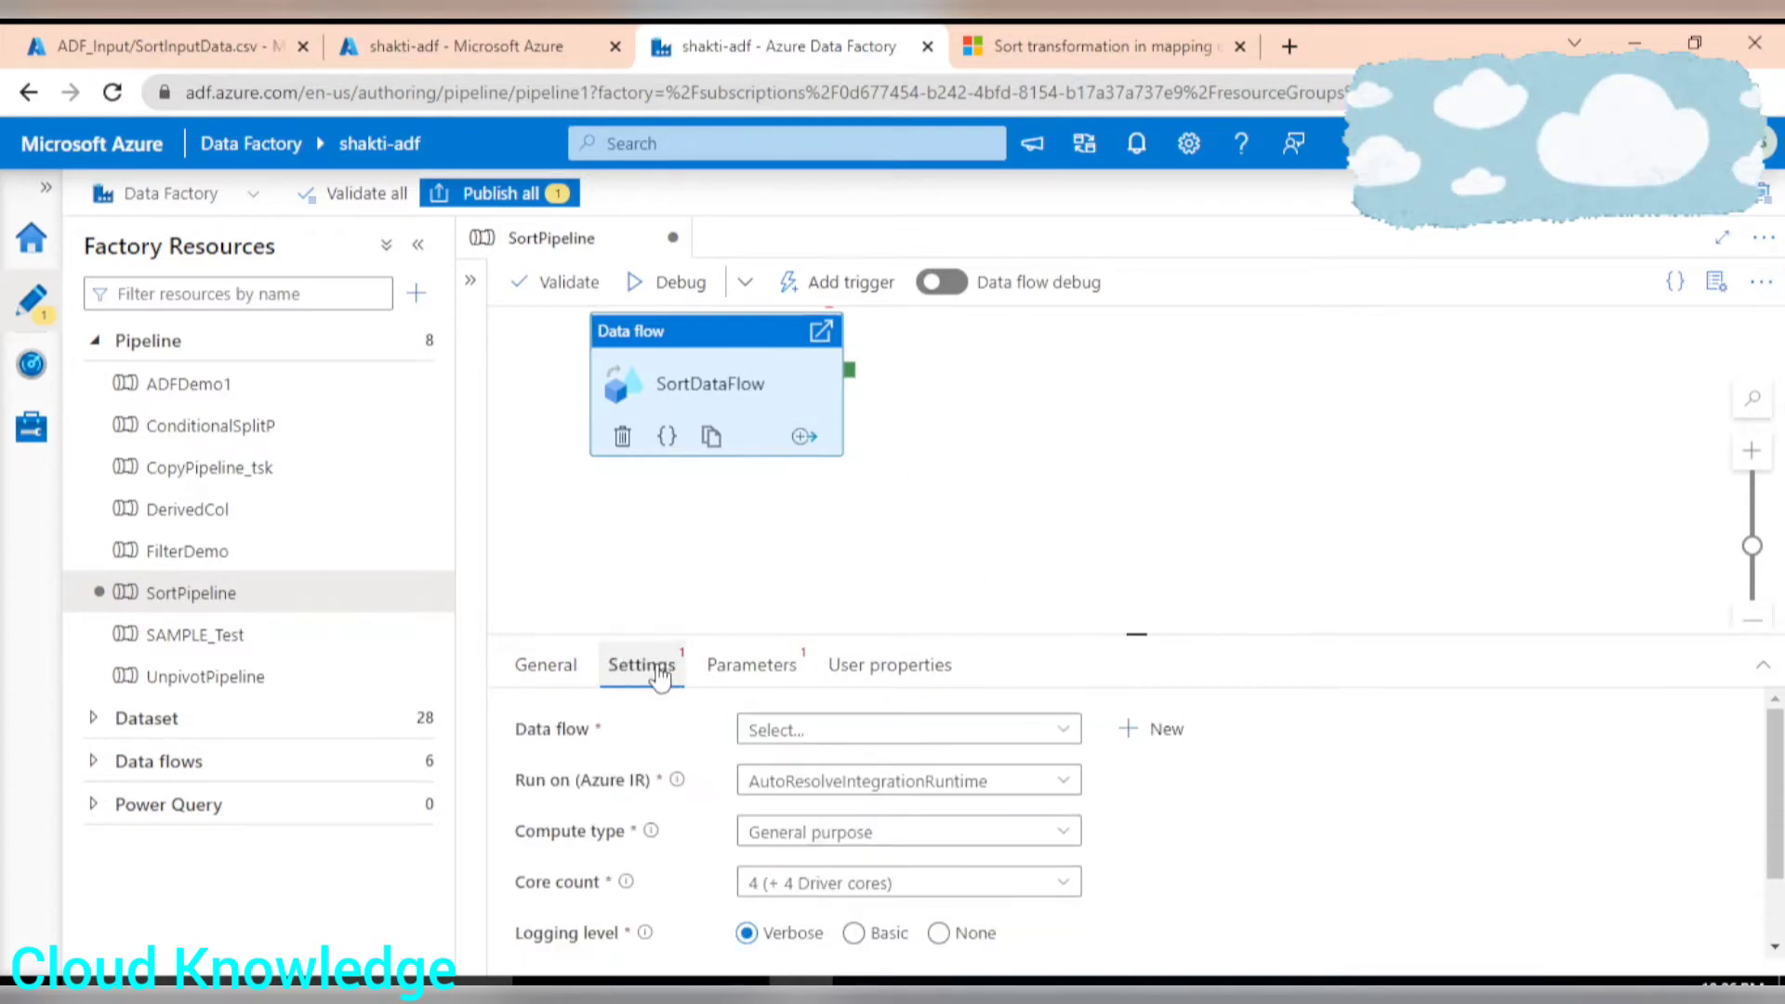
pyautogui.click(1144, 739)
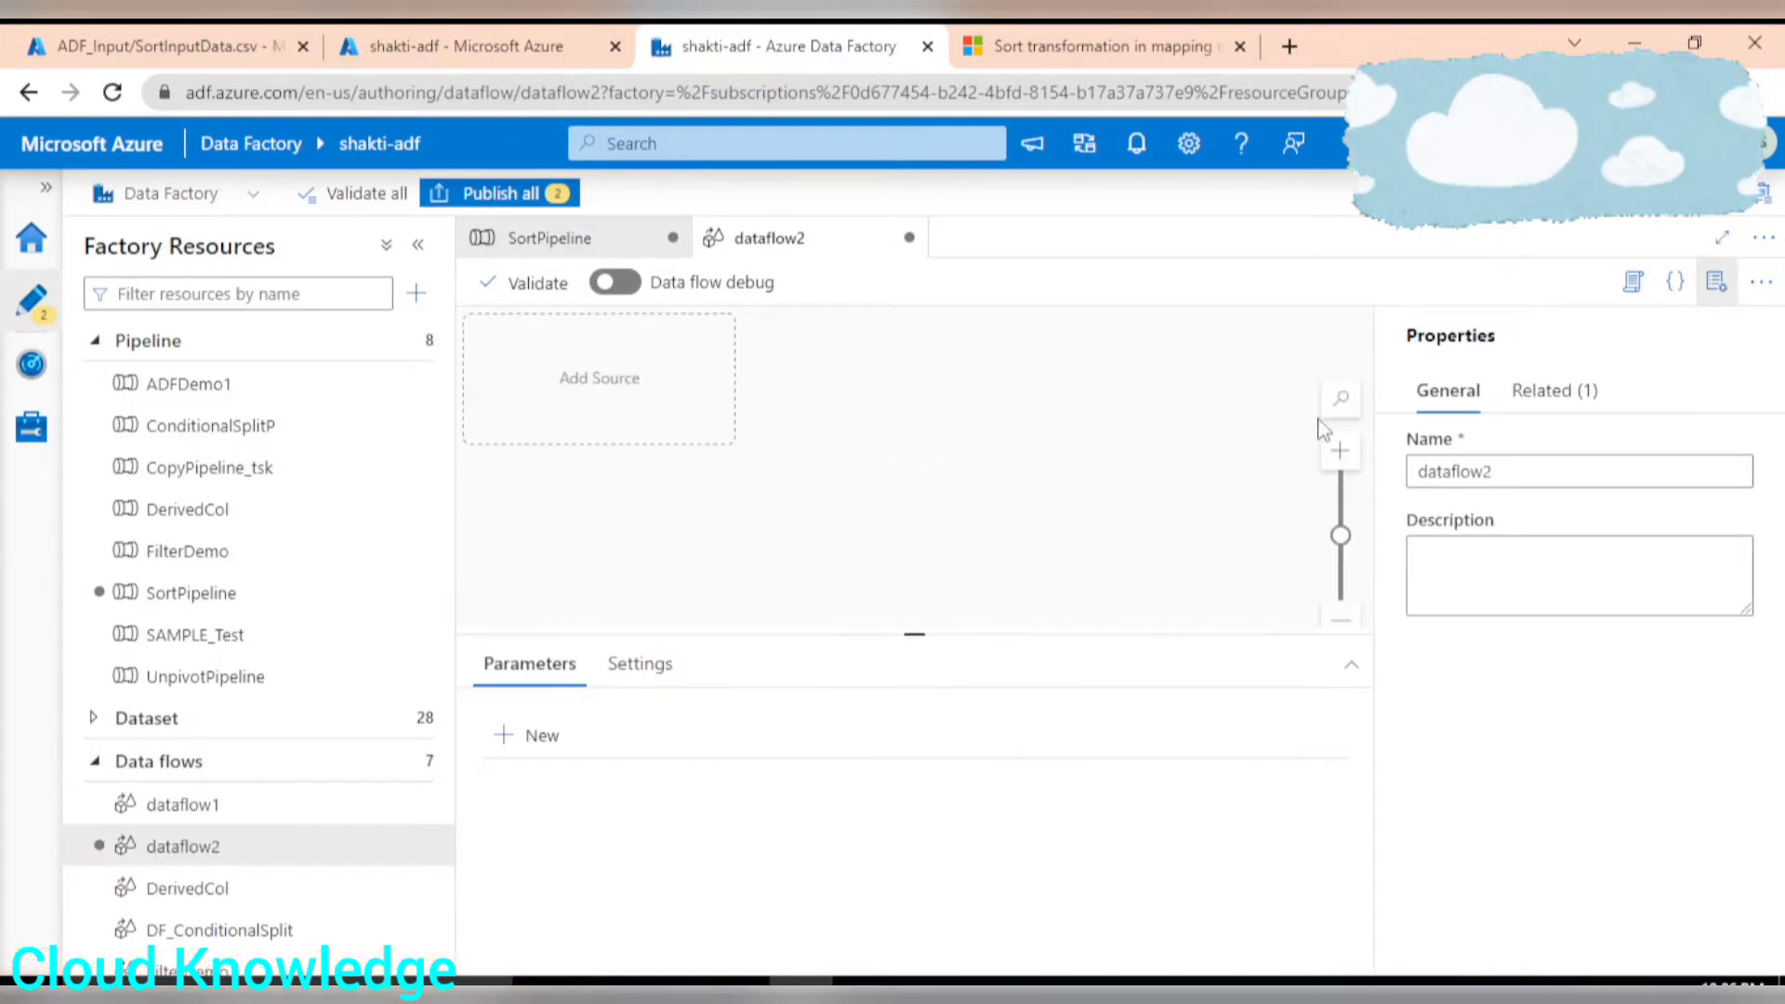
pyautogui.click(1504, 476)
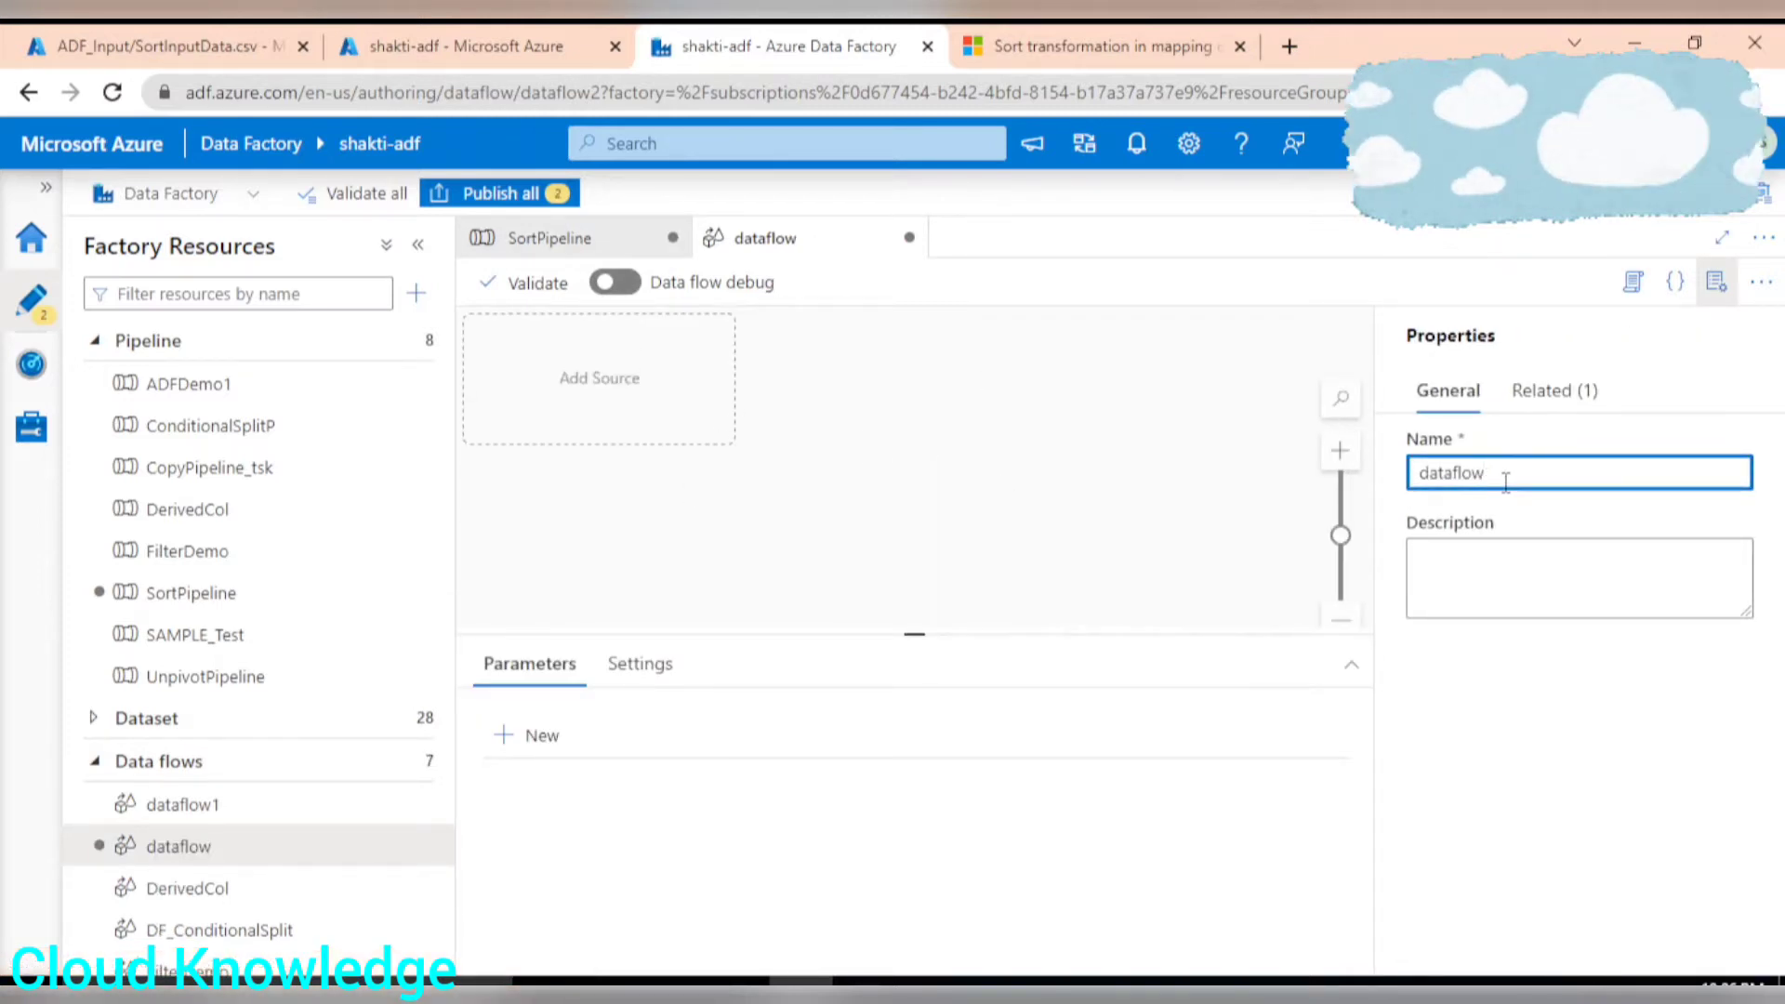
pyautogui.write('Sort')
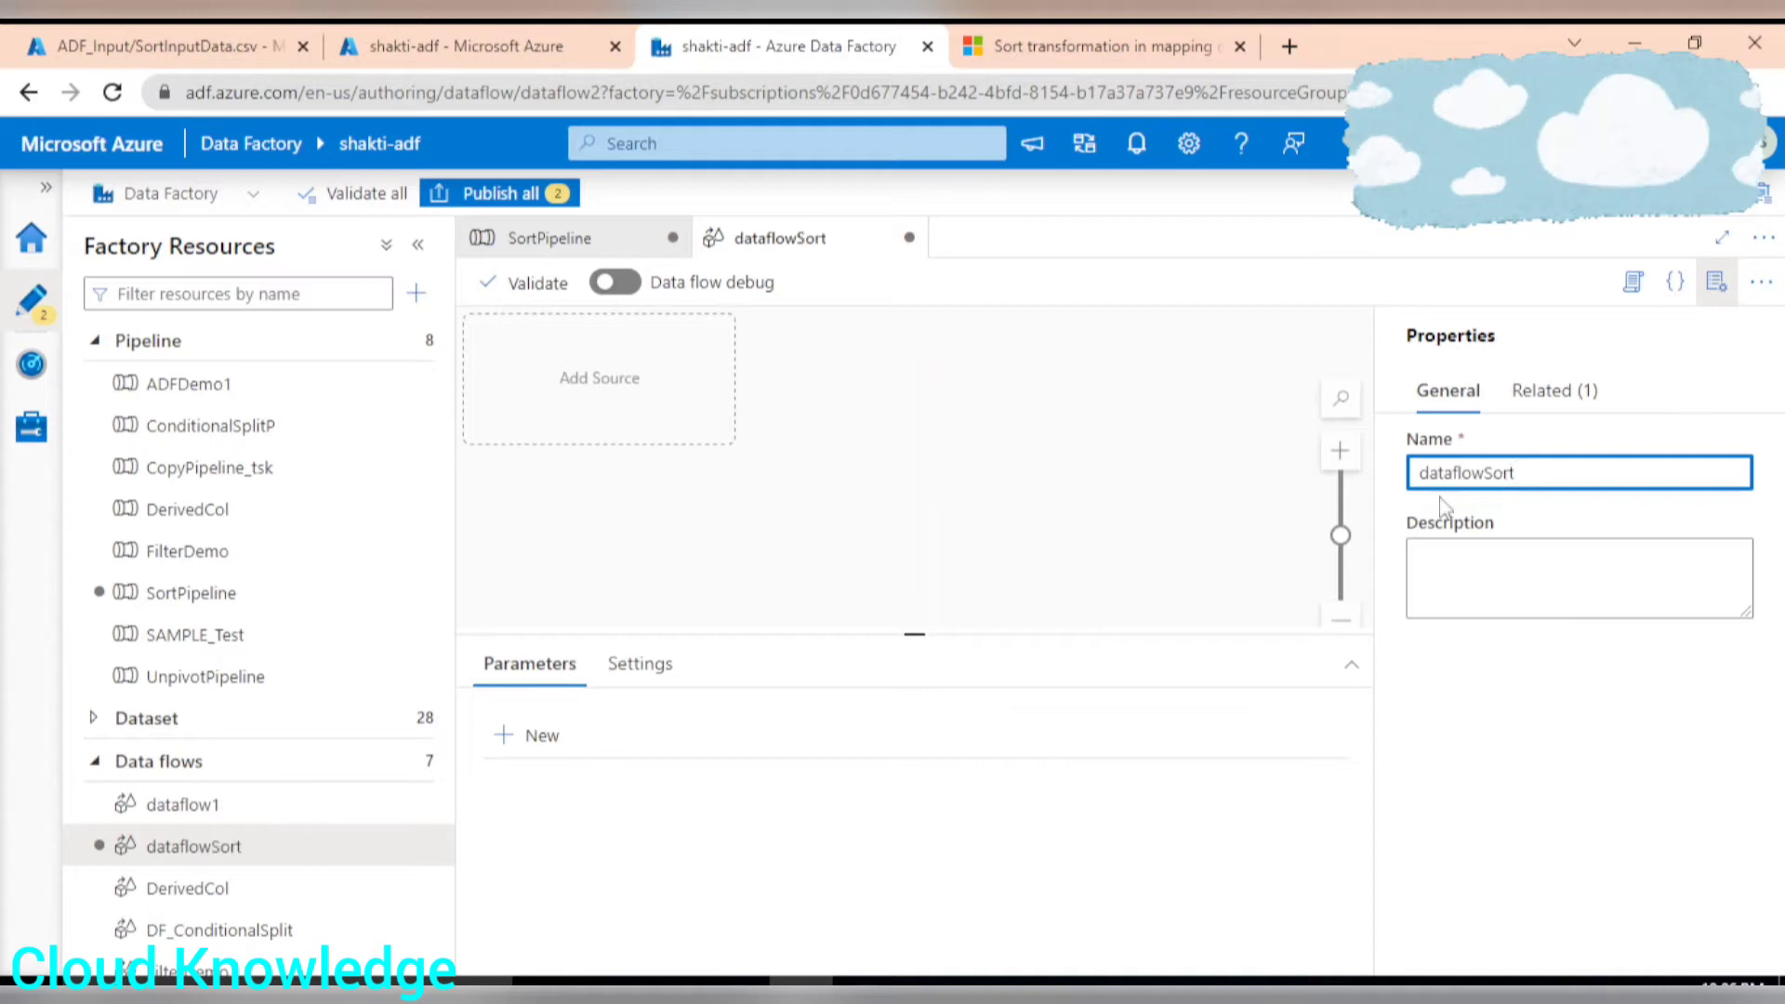
pyautogui.click(1717, 282)
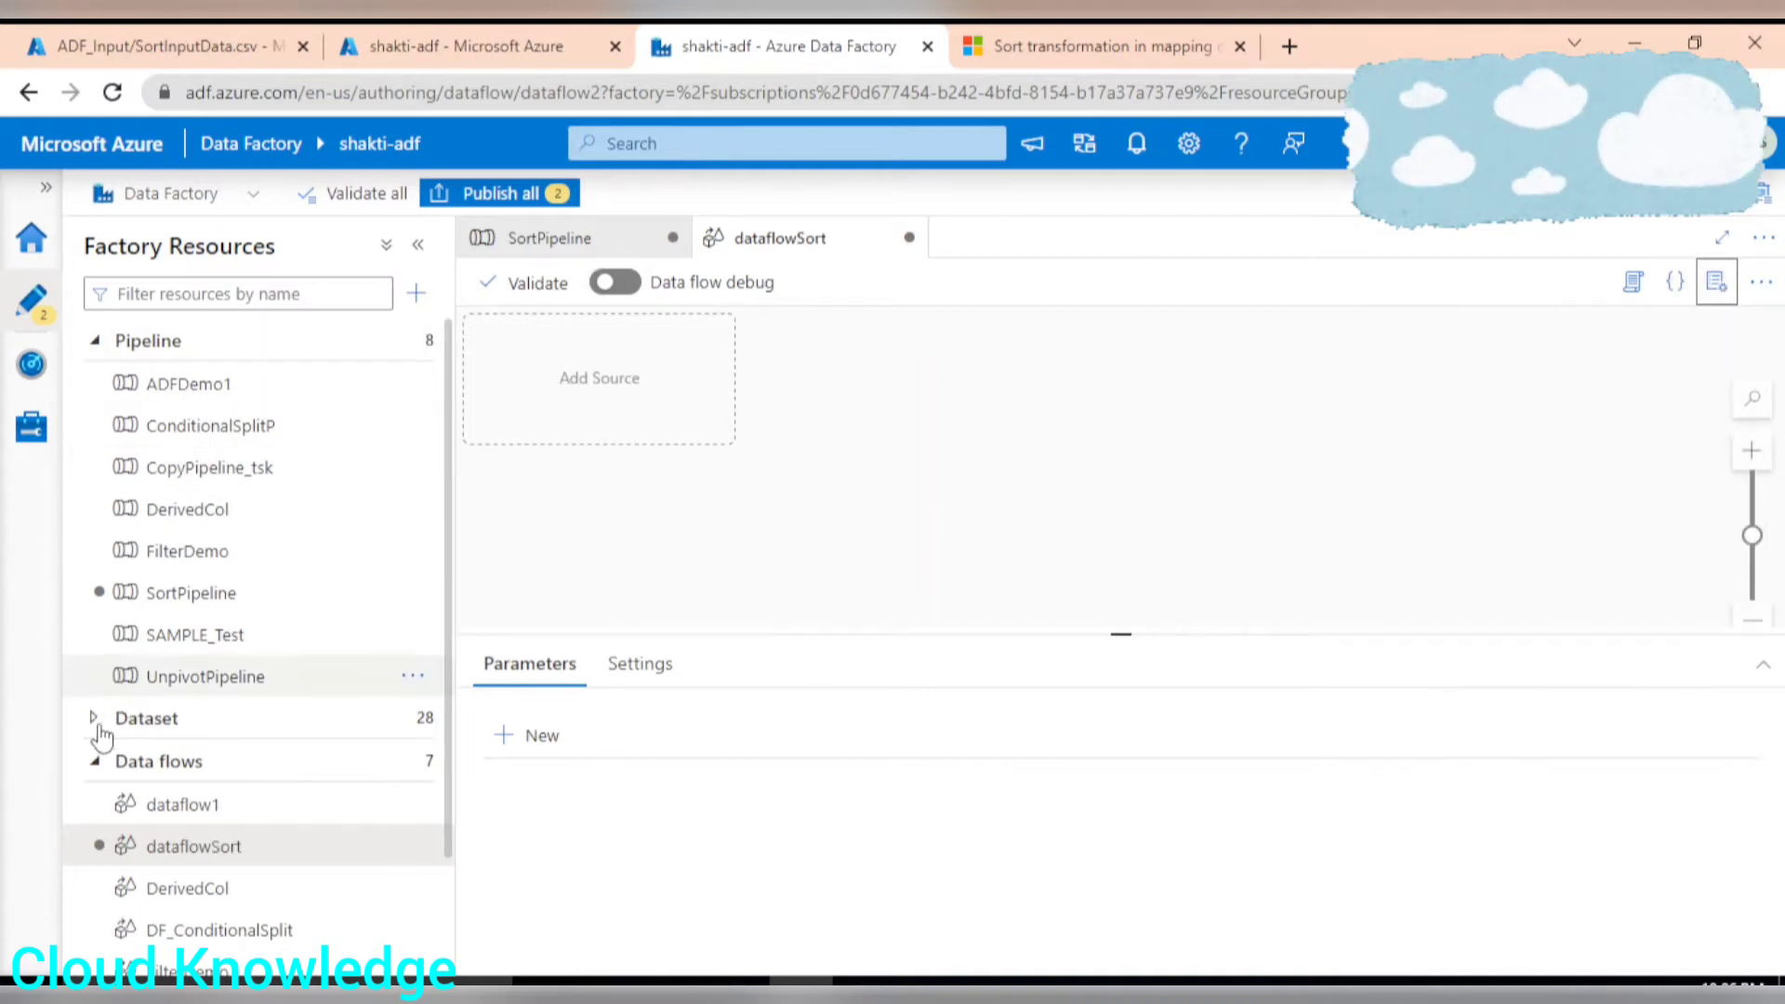
# Step: Collapse the expanded resource groups, narrow the Factory Resources pane and add a source to the dataflowSort canvas
pyautogui.click(96, 758)
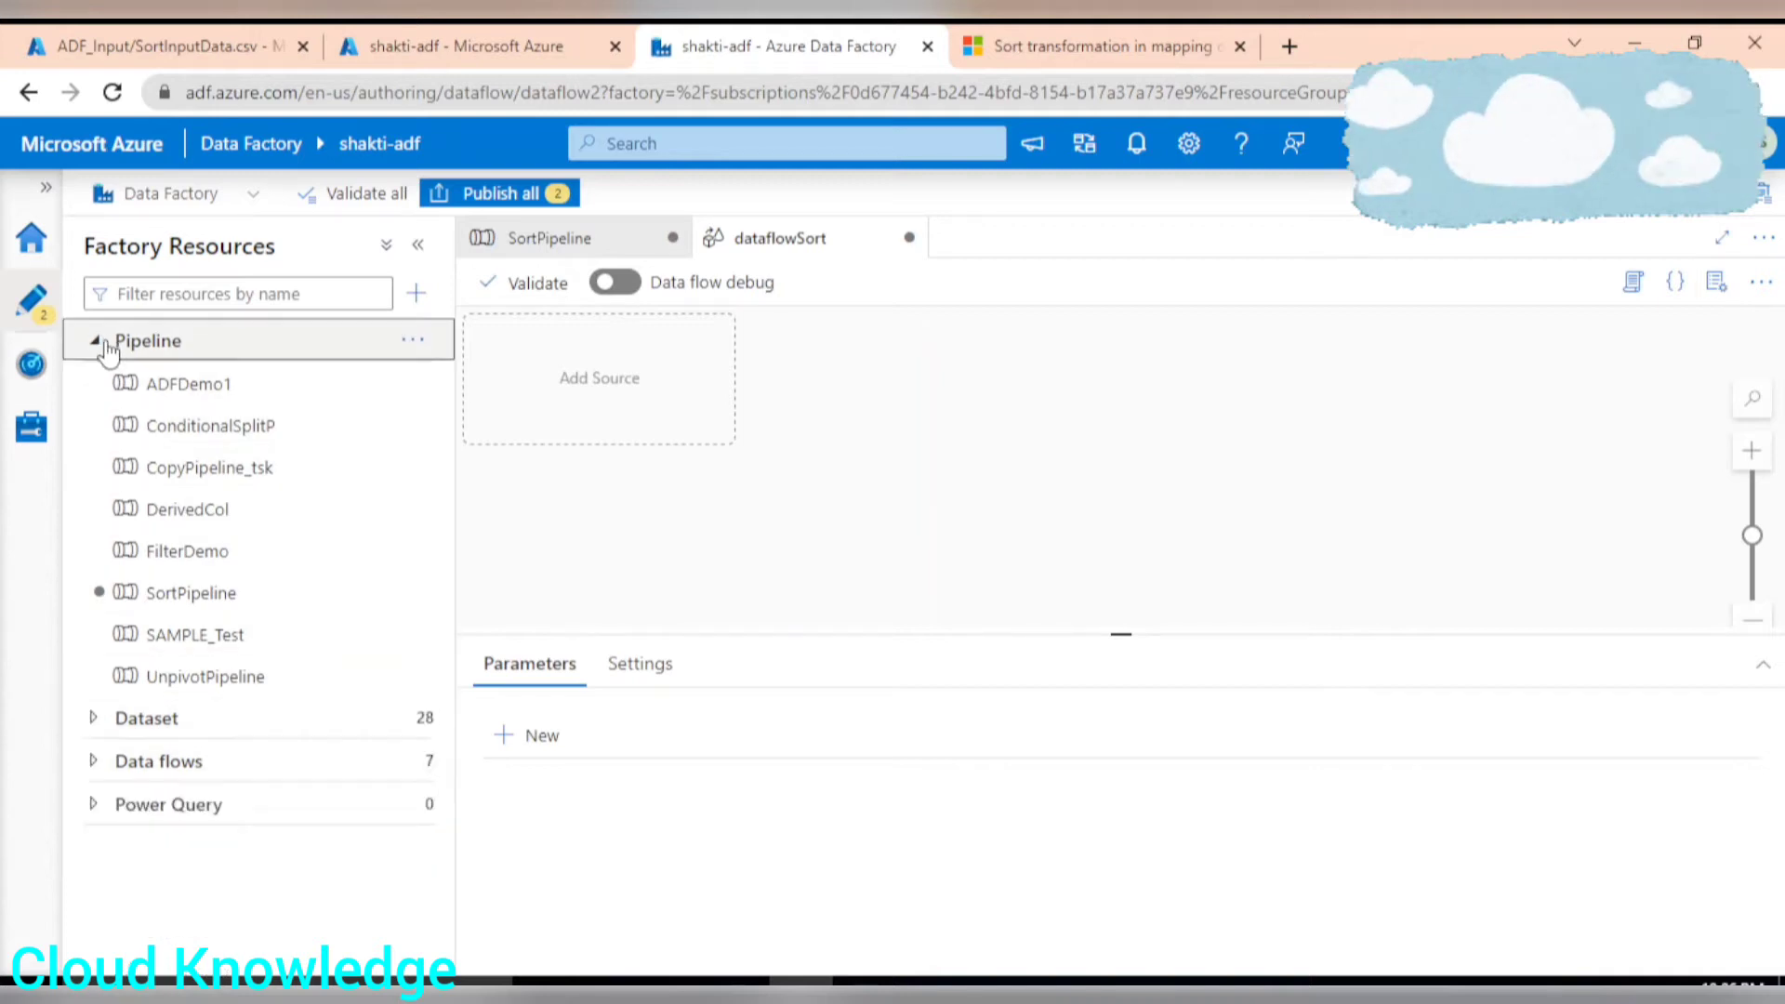
pyautogui.click(139, 341)
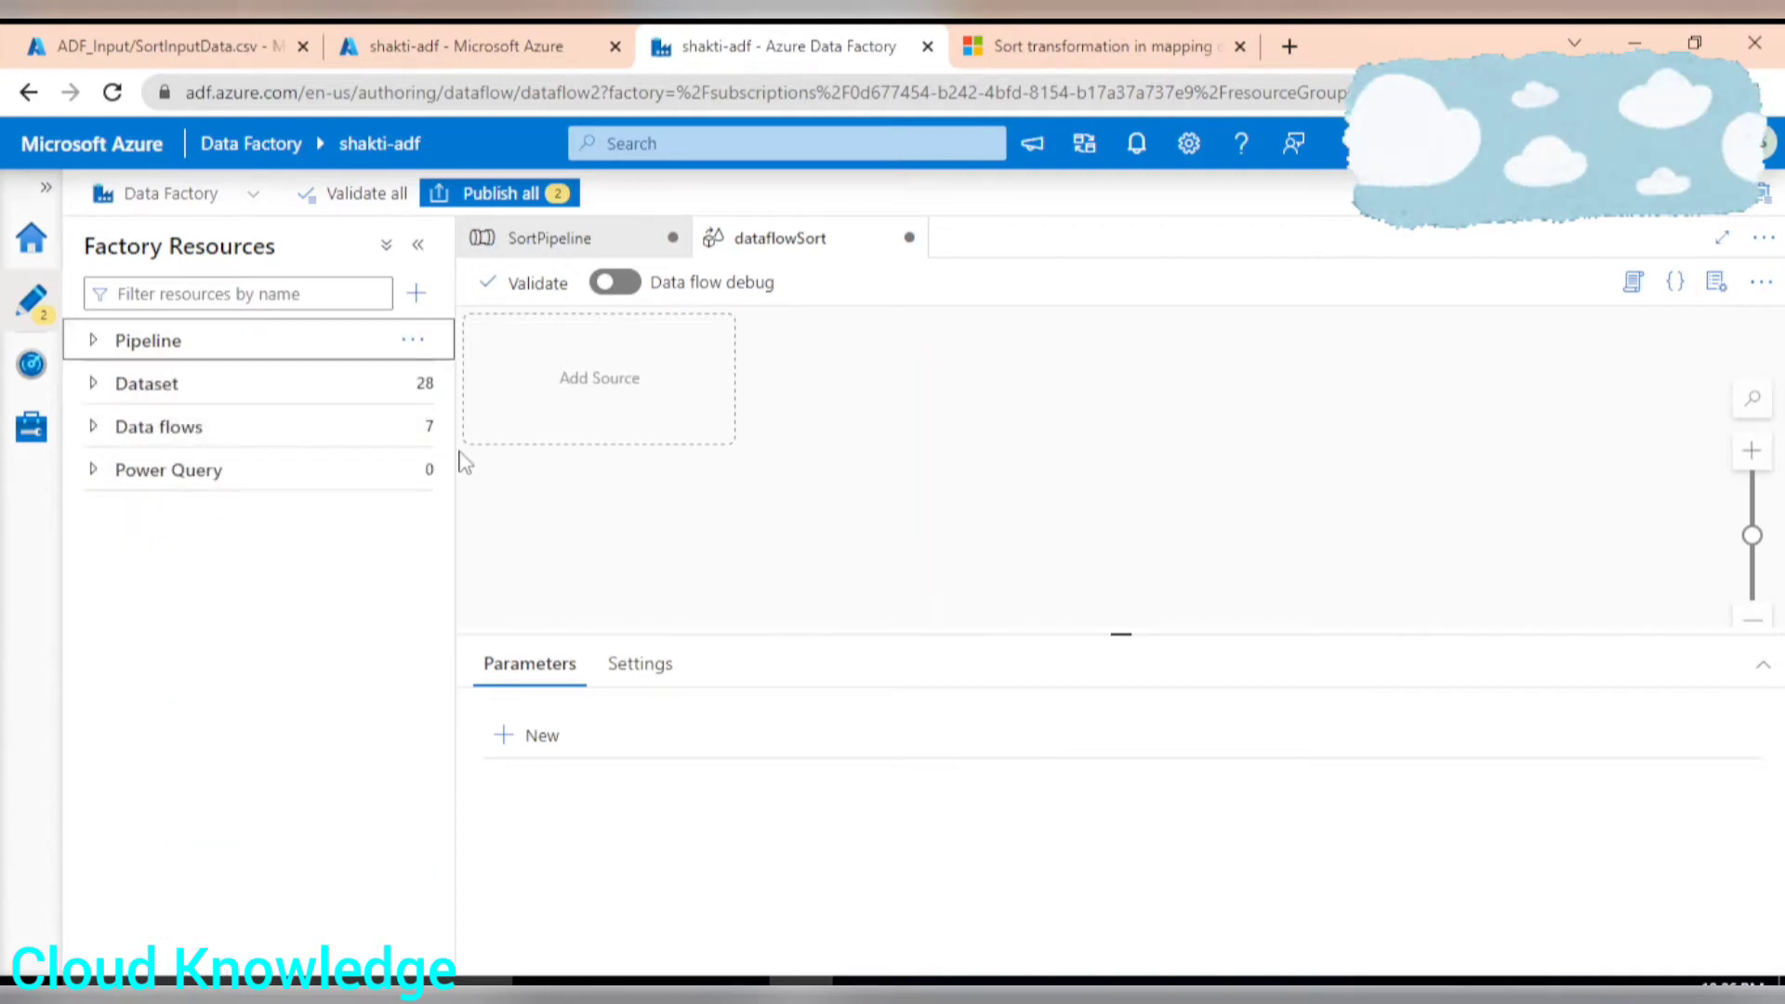
pyautogui.moveTo(455, 449); pyautogui.dragTo(398, 450)
pyautogui.click(524, 405)
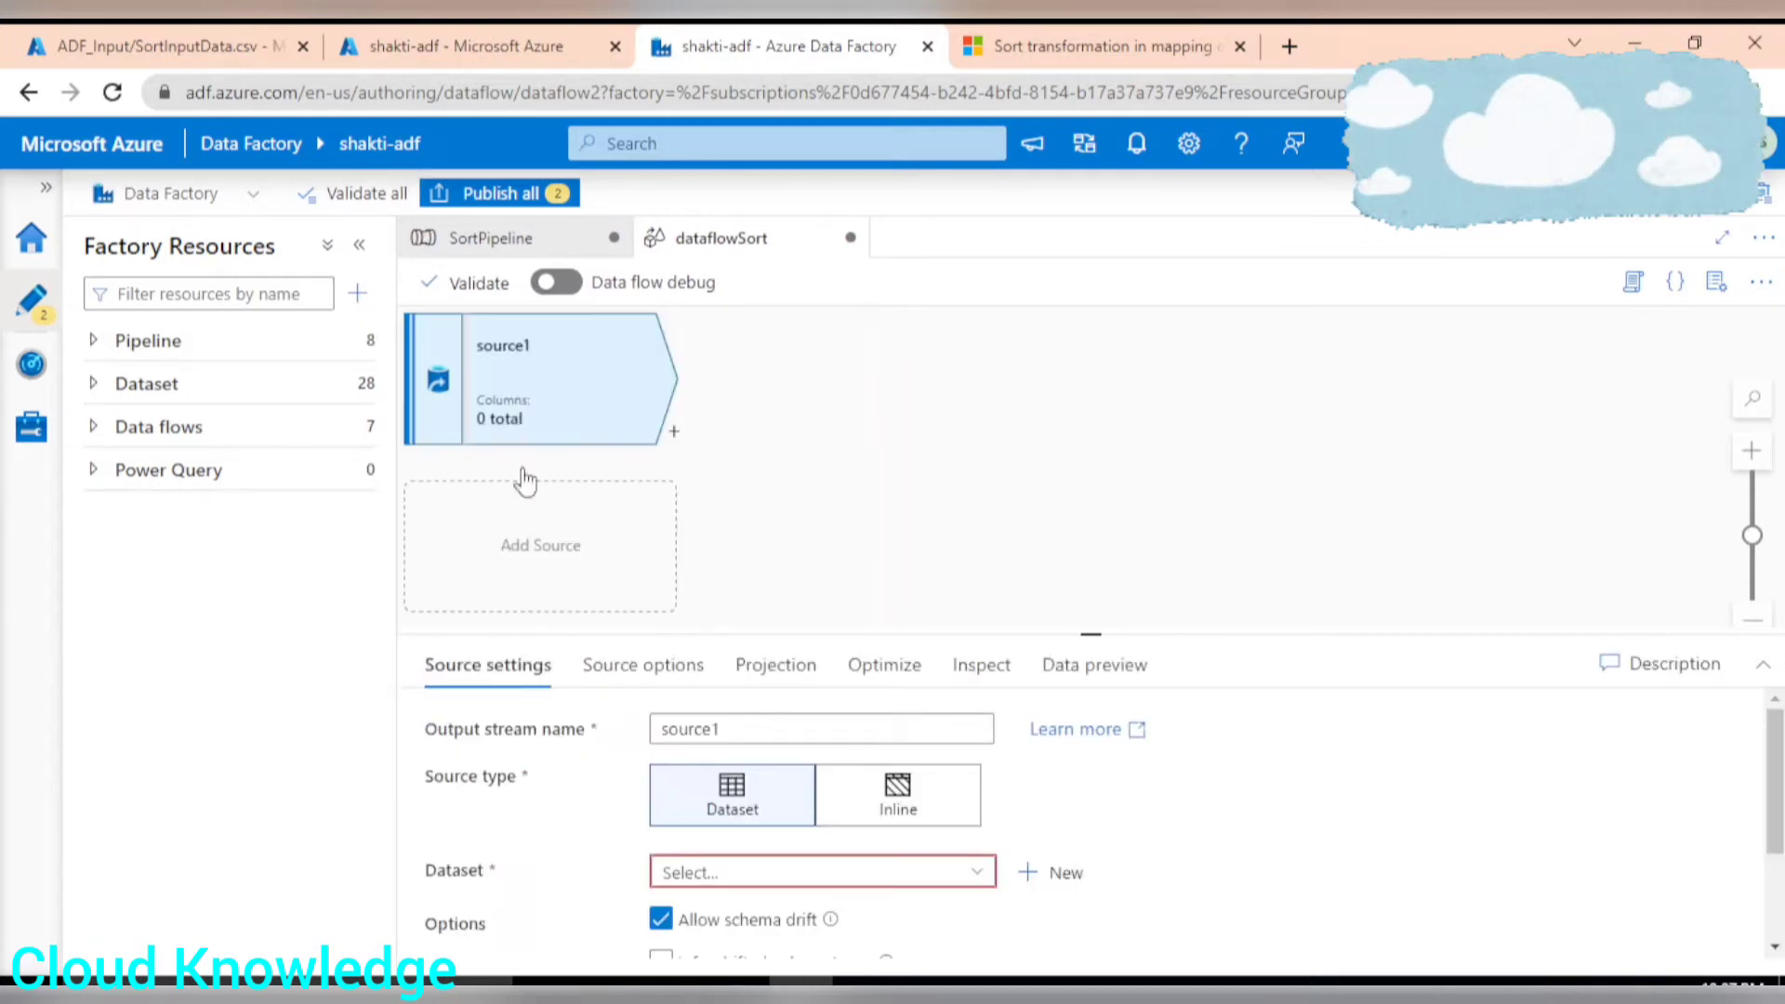
# Step: Check the SortInputData.csv input file in the gen2 storage container and return to the data flow in Azure Data Factory
pyautogui.click(223, 48)
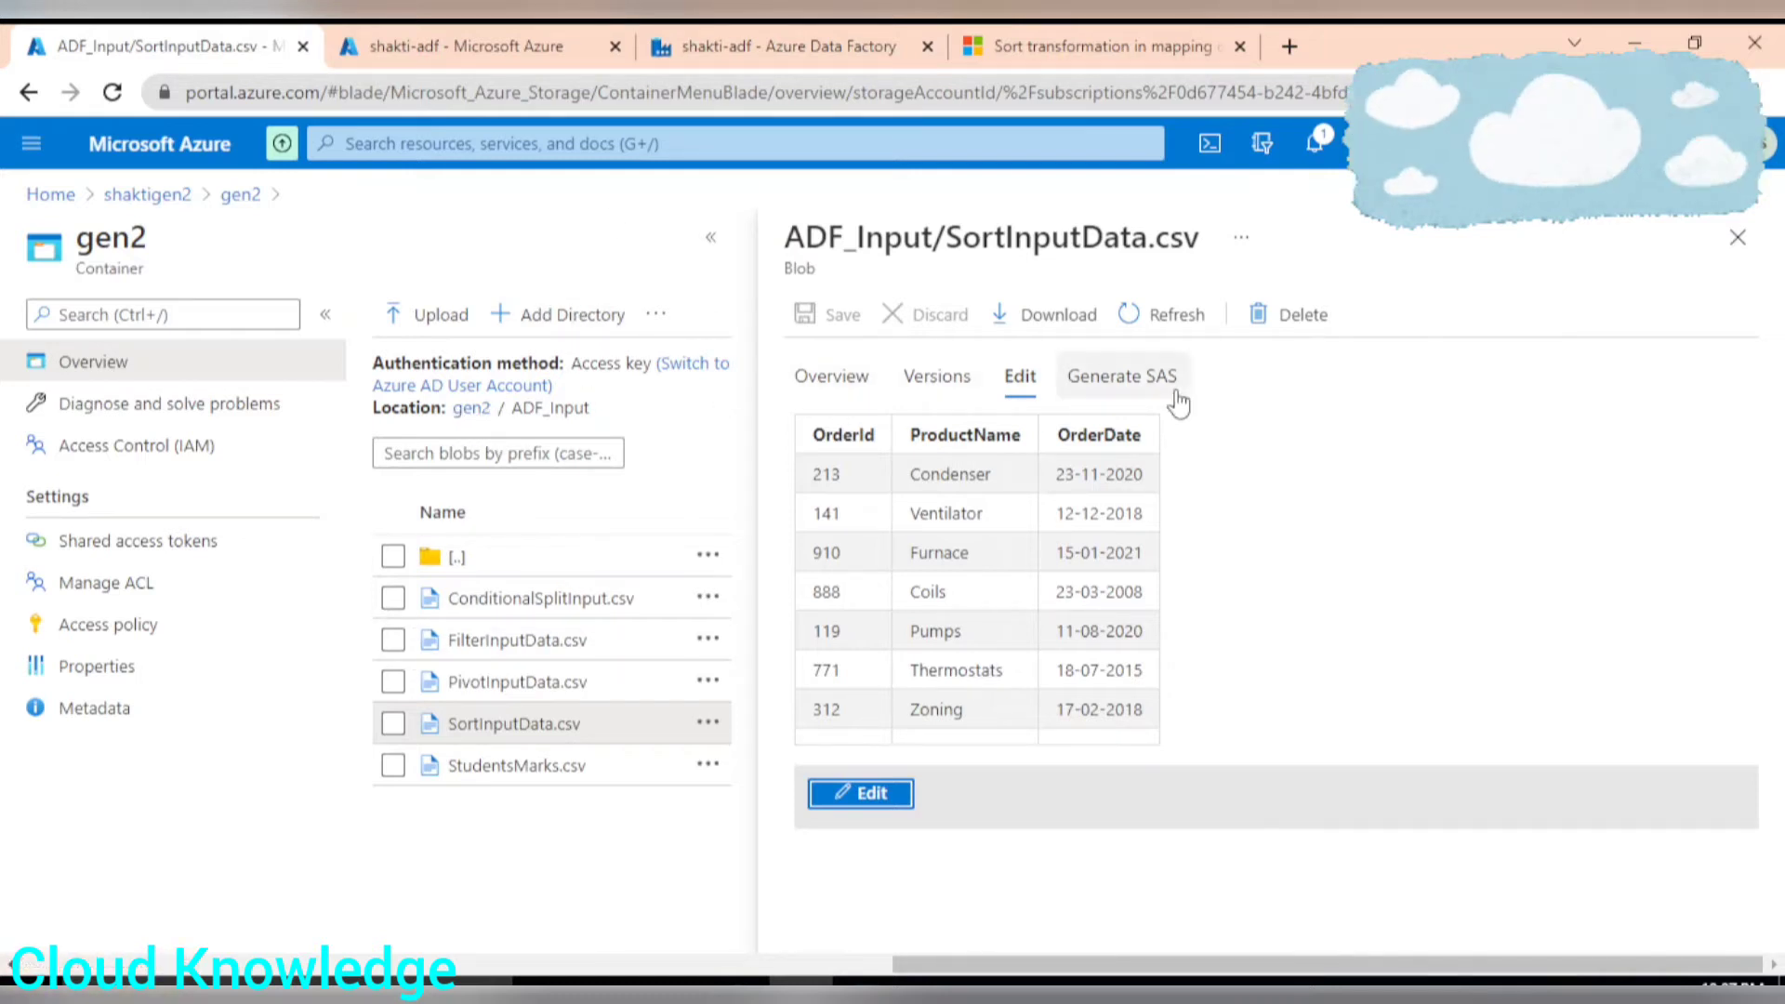
pyautogui.moveTo(797, 226); pyautogui.dragTo(1160, 249)
pyautogui.click(455, 45)
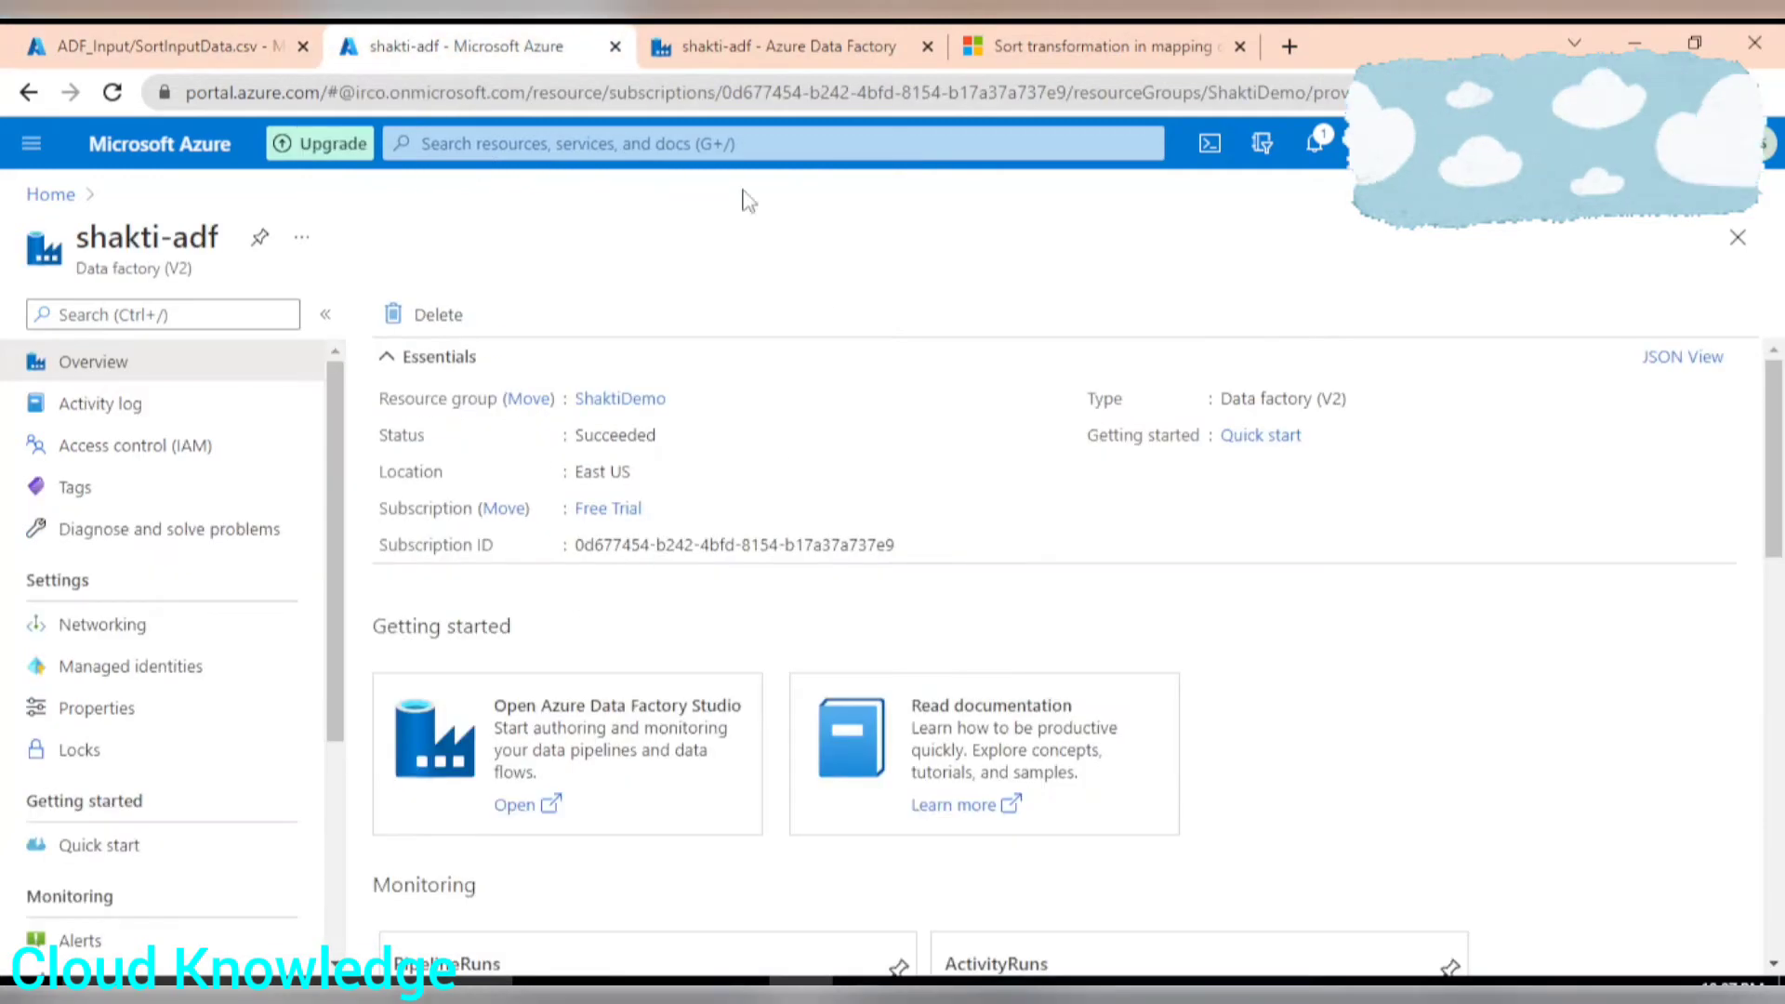
pyautogui.click(781, 45)
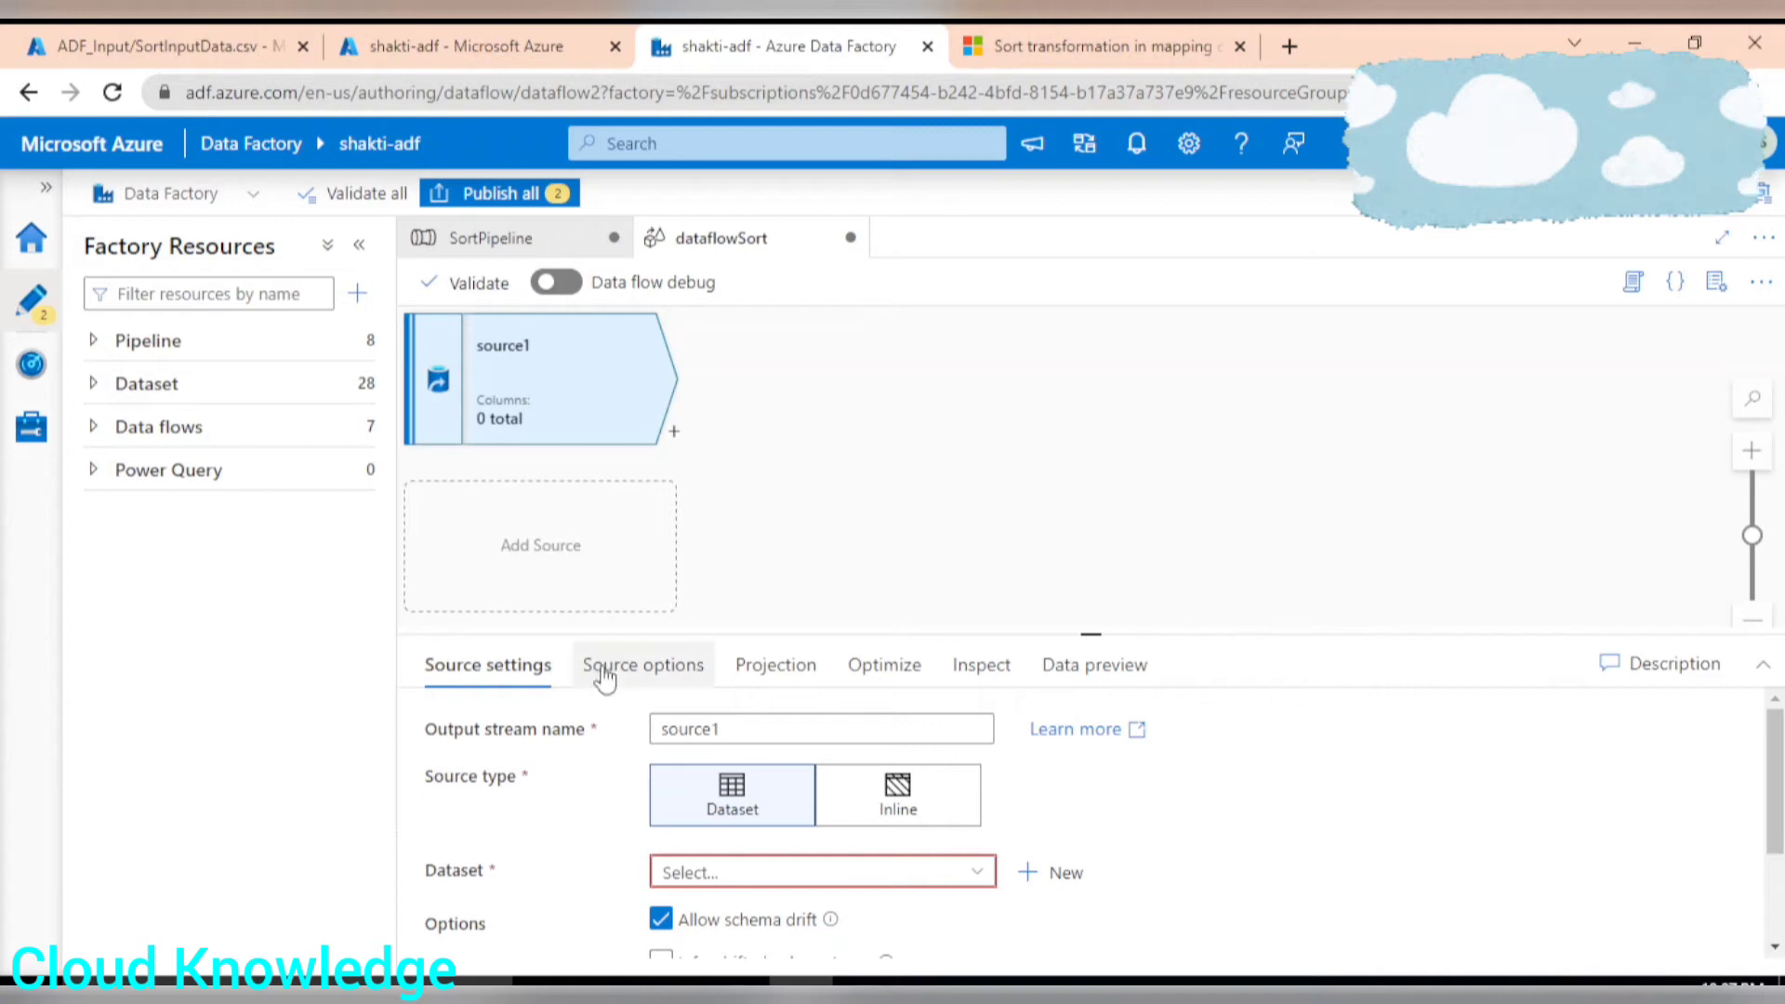
# Step: Start a new dataset for source1 using Azure Data Lake Storage Gen2 as data store and DelimitedText as format
pyautogui.moveTo(605, 637); pyautogui.dragTo(605, 563)
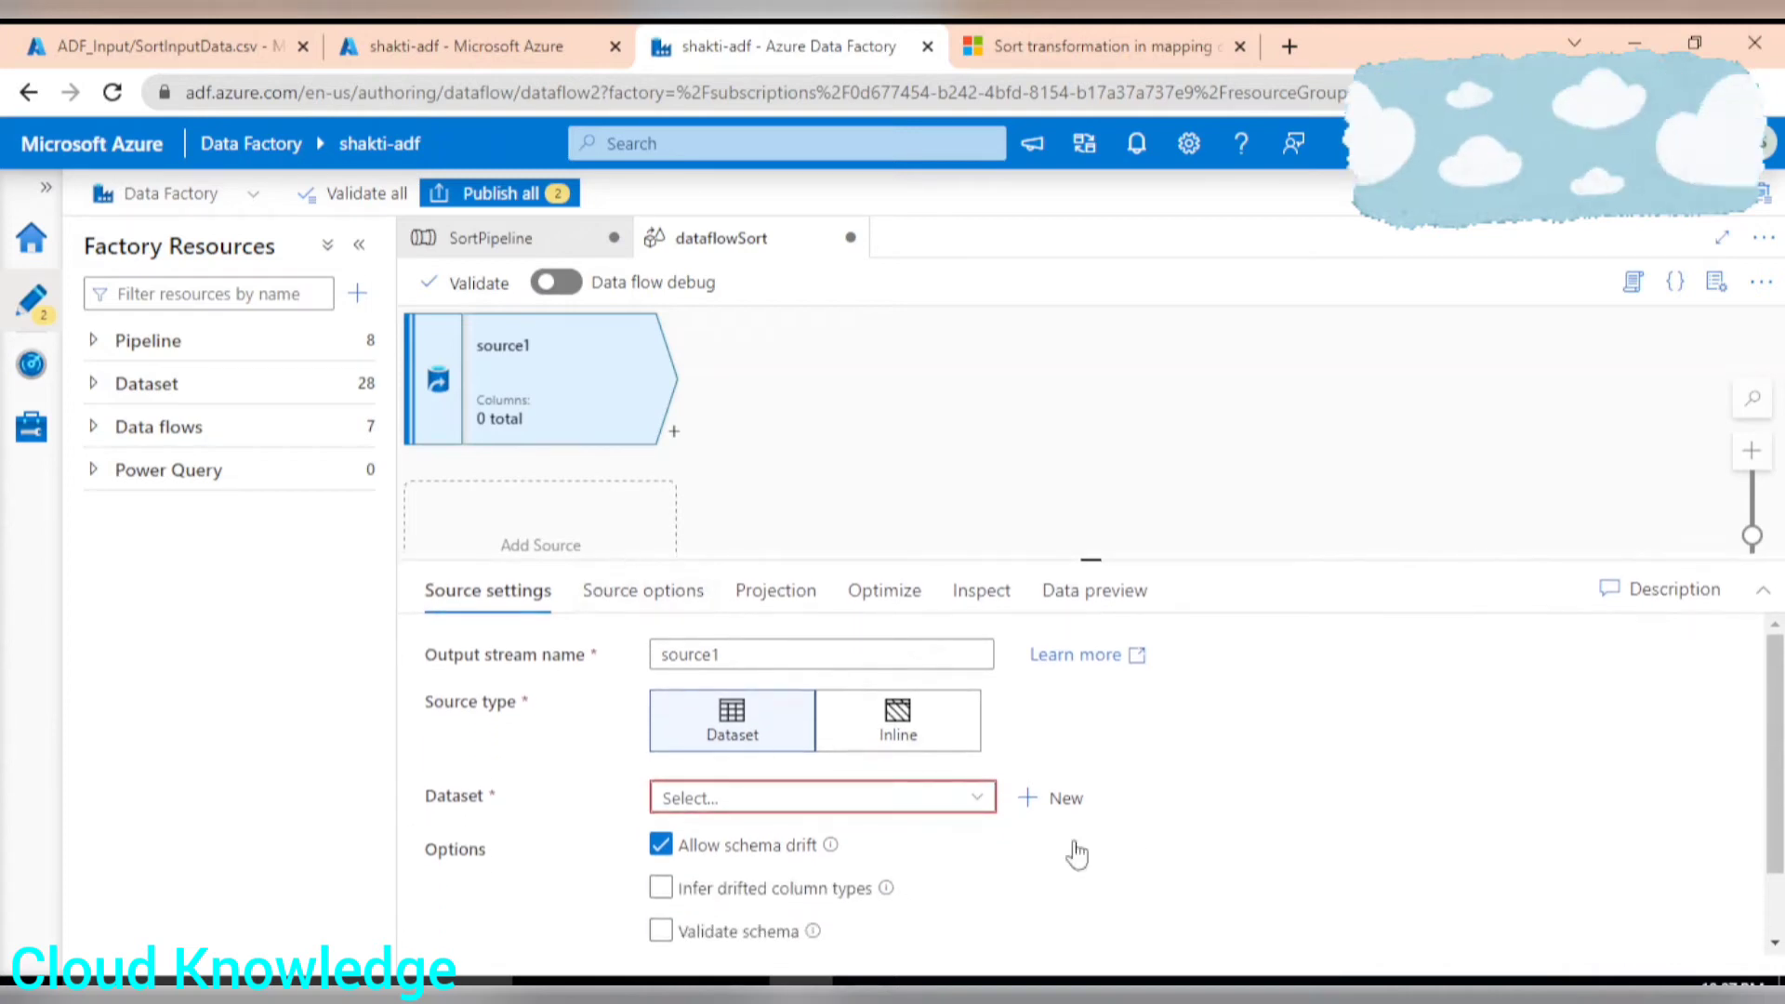
pyautogui.click(1050, 798)
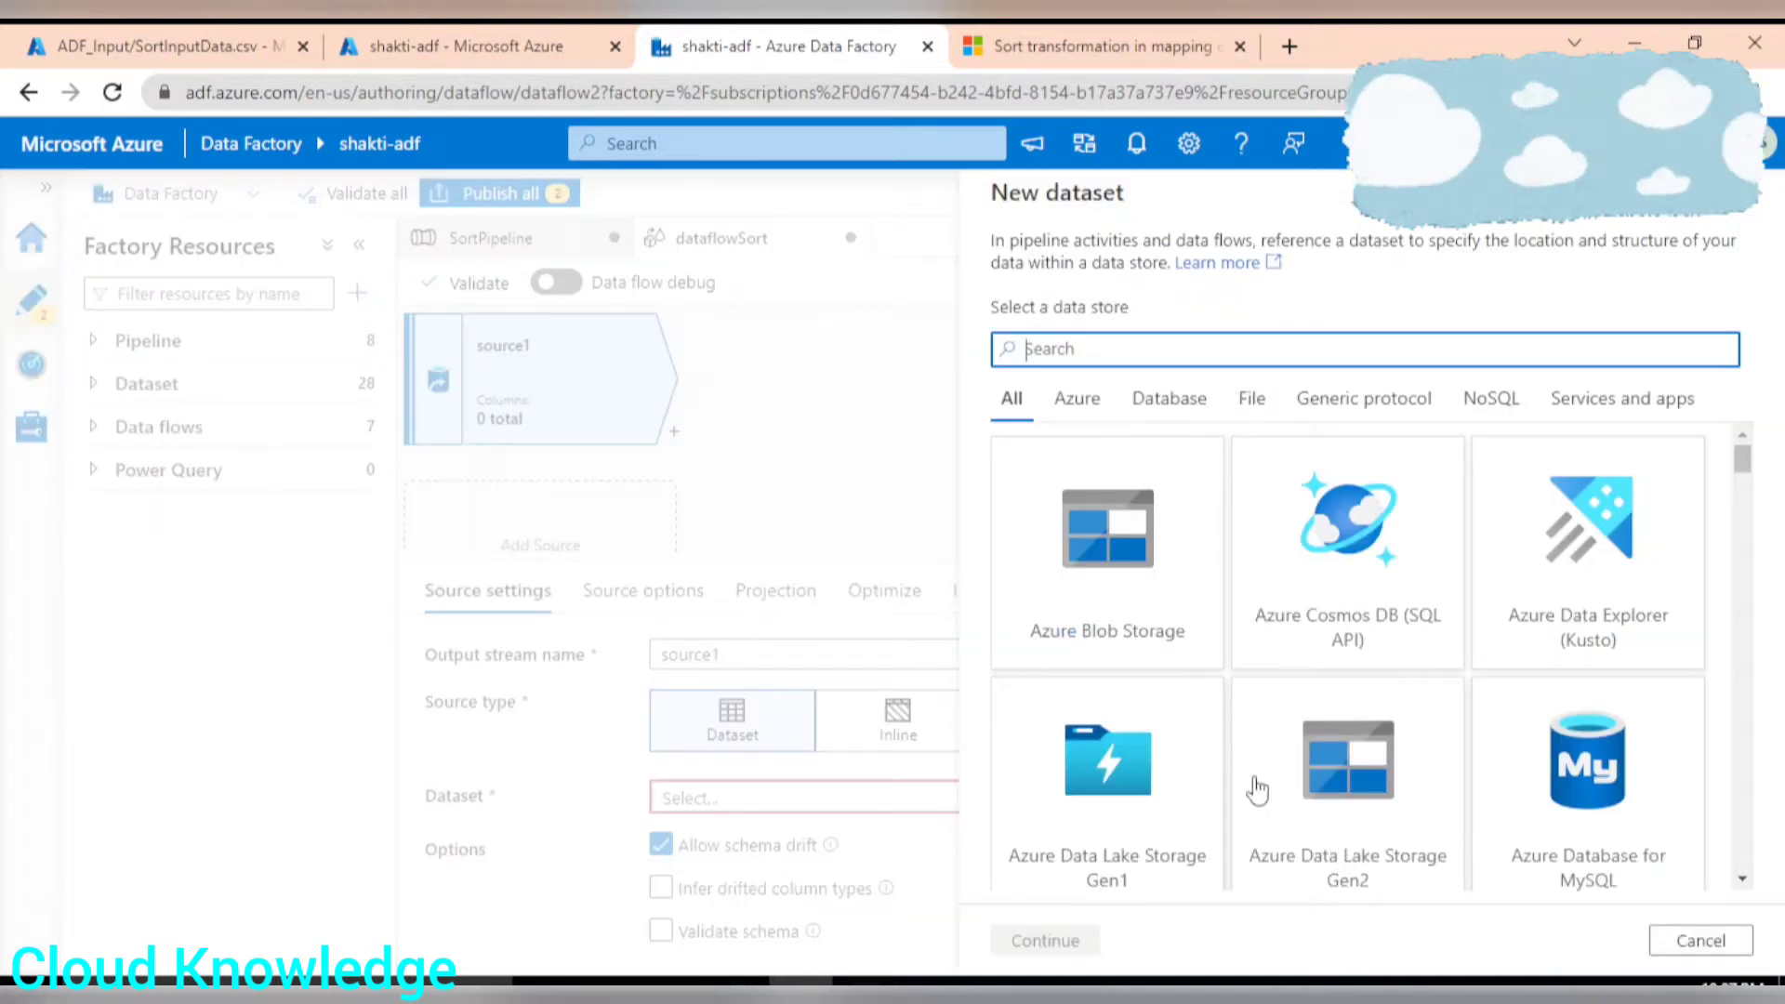
pyautogui.click(1332, 878)
pyautogui.click(1045, 940)
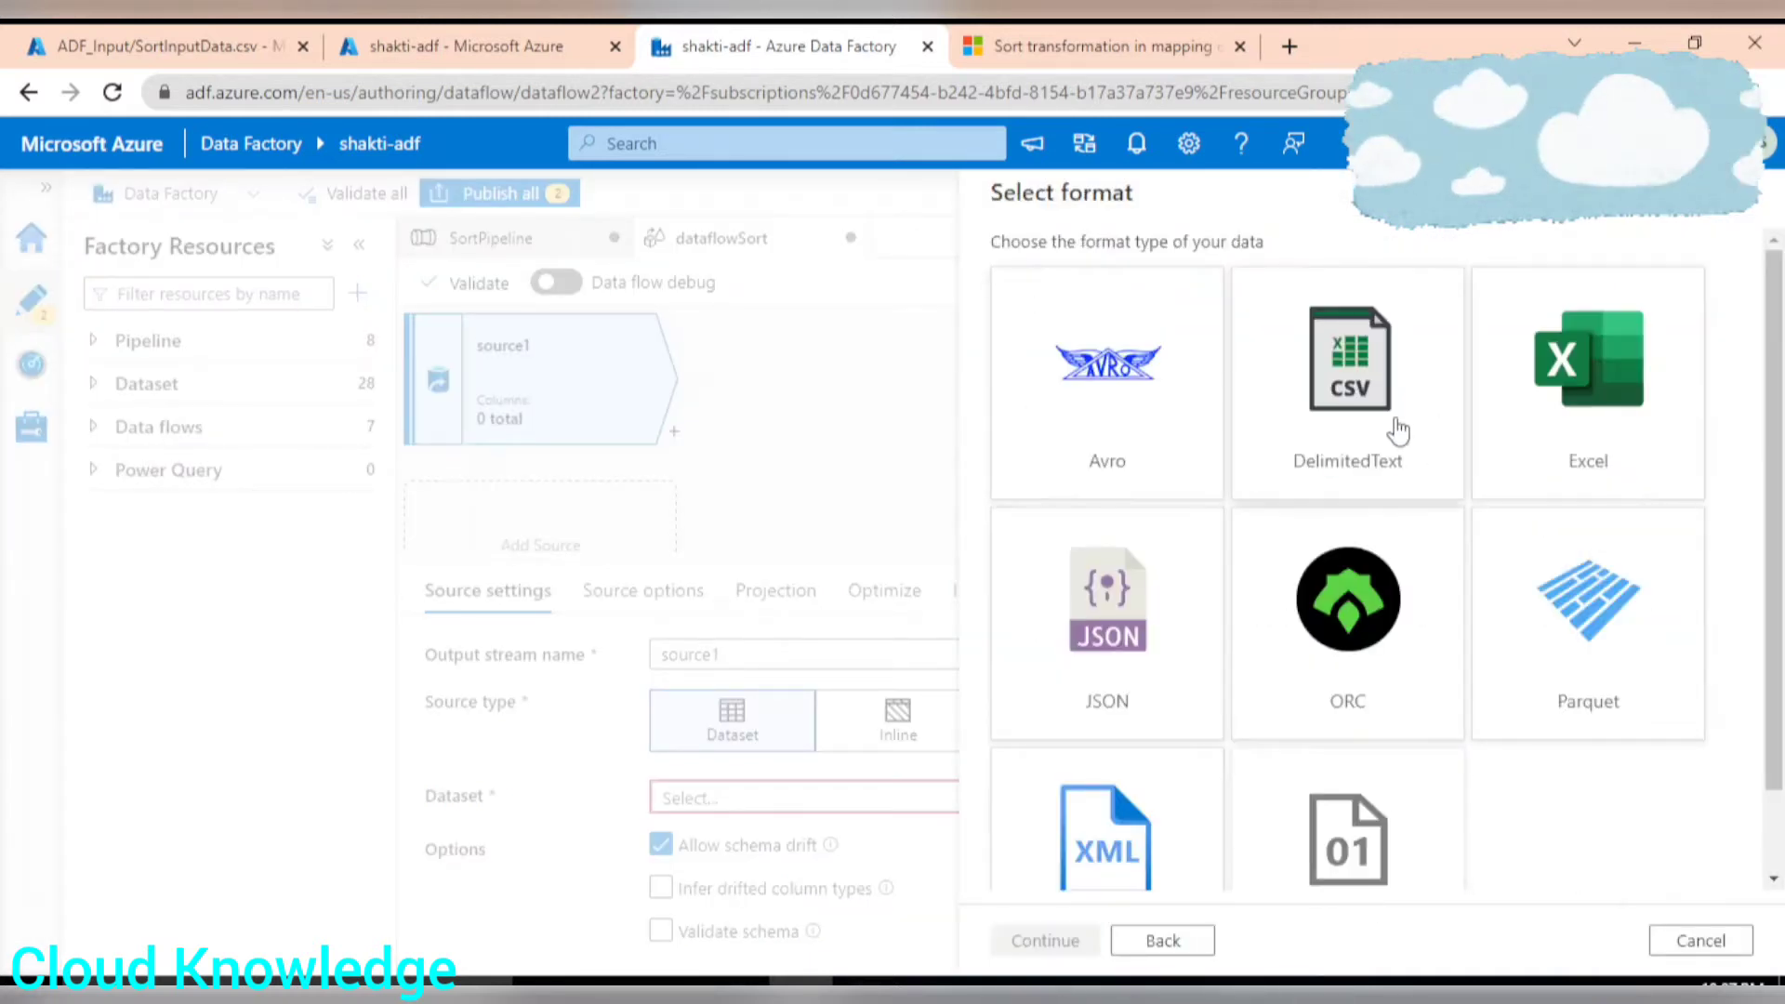
pyautogui.click(1318, 381)
pyautogui.click(1042, 940)
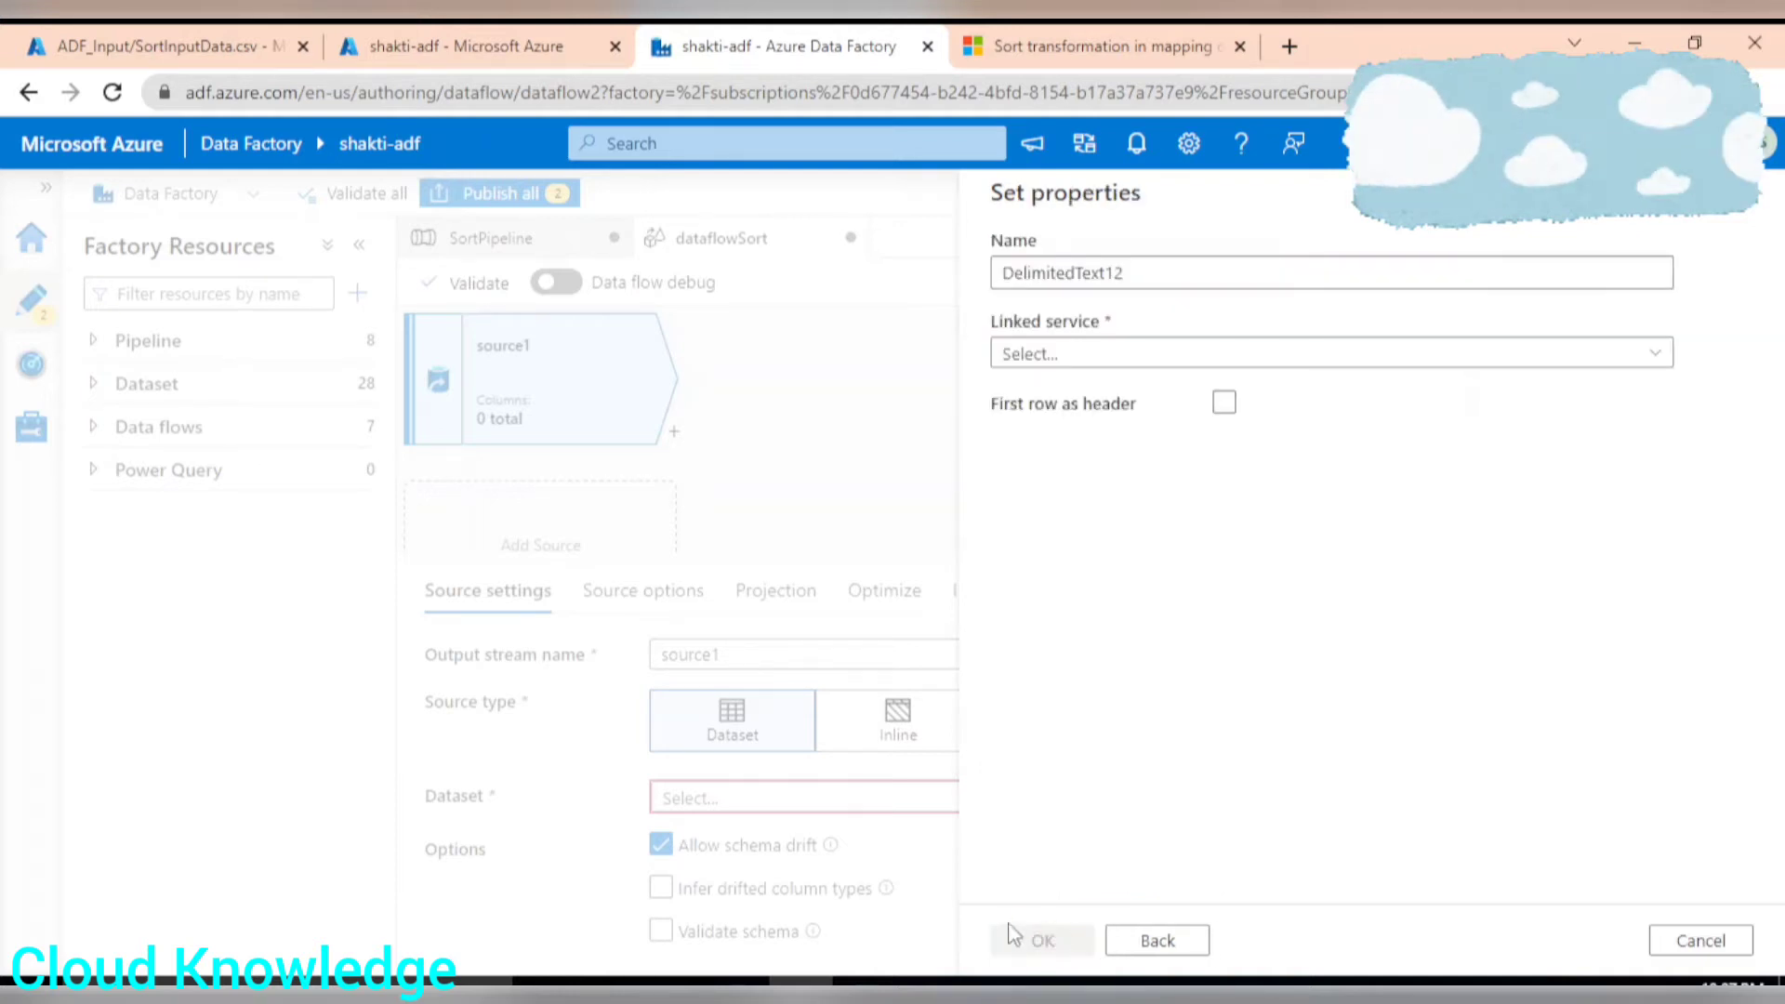
# Step: Name the dataset SortInputDataset and set its linked service to AzureDataLakeStorage1
pyautogui.moveTo(1181, 271); pyautogui.dragTo(805, 299)
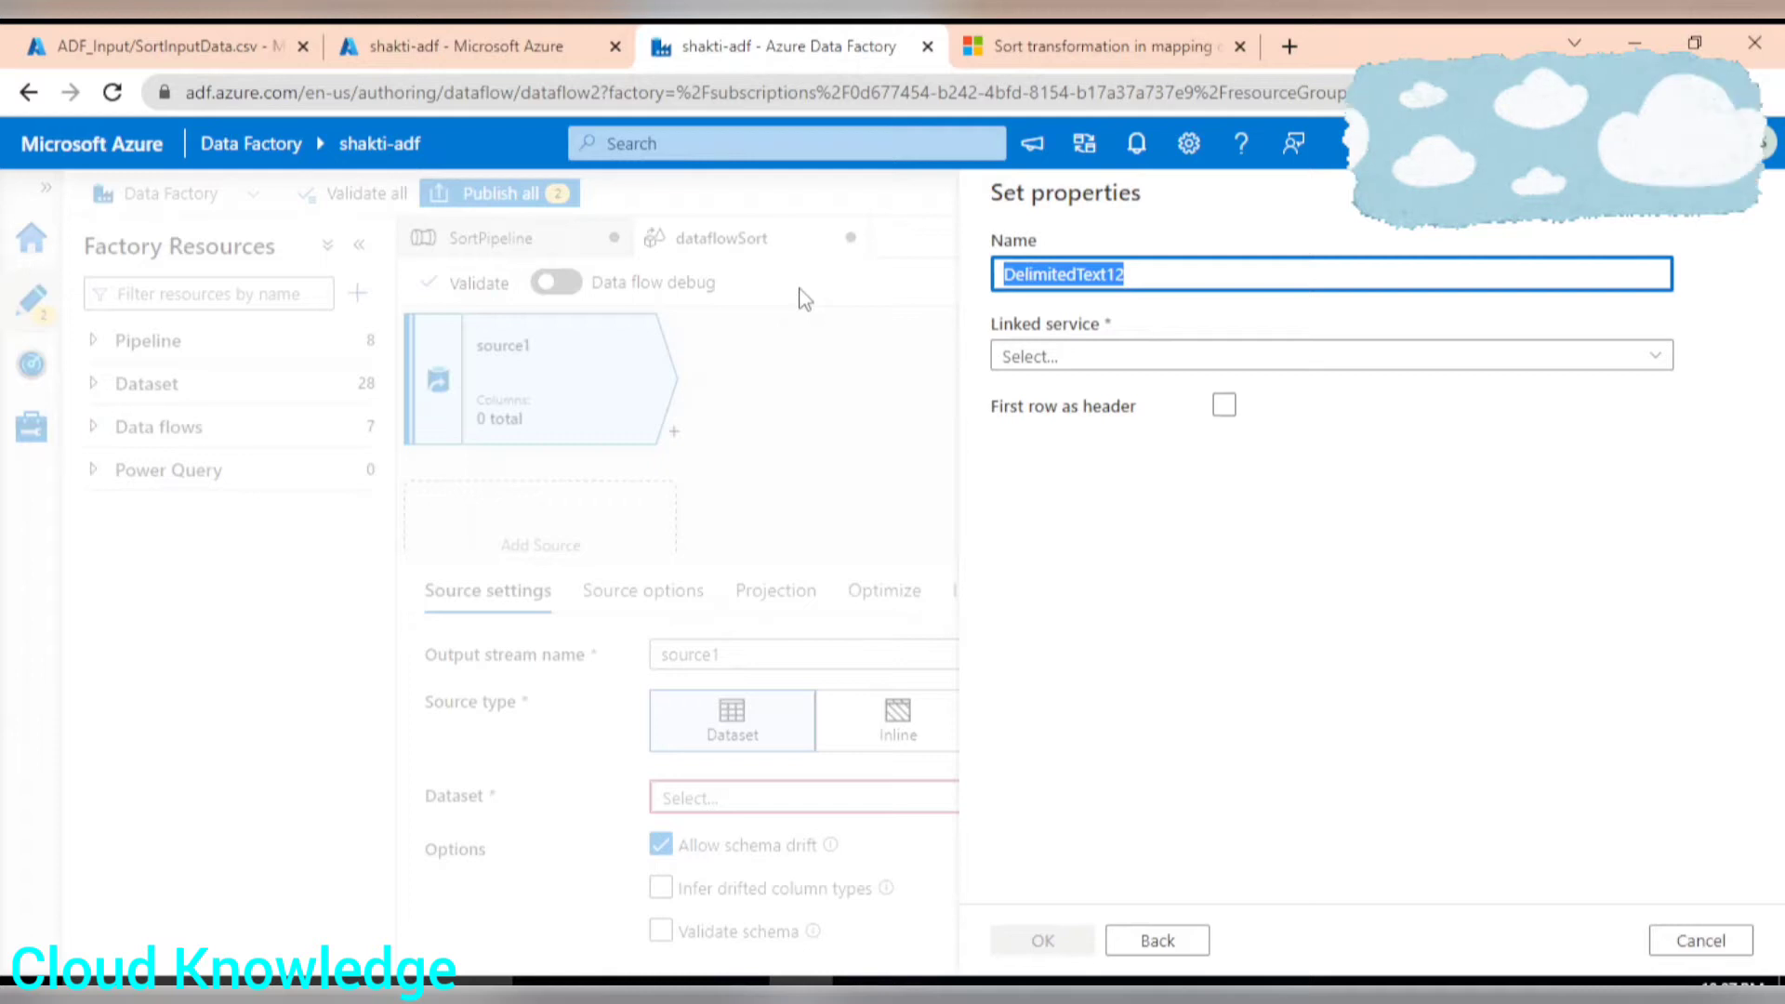
pyautogui.write('SortInputDataset')
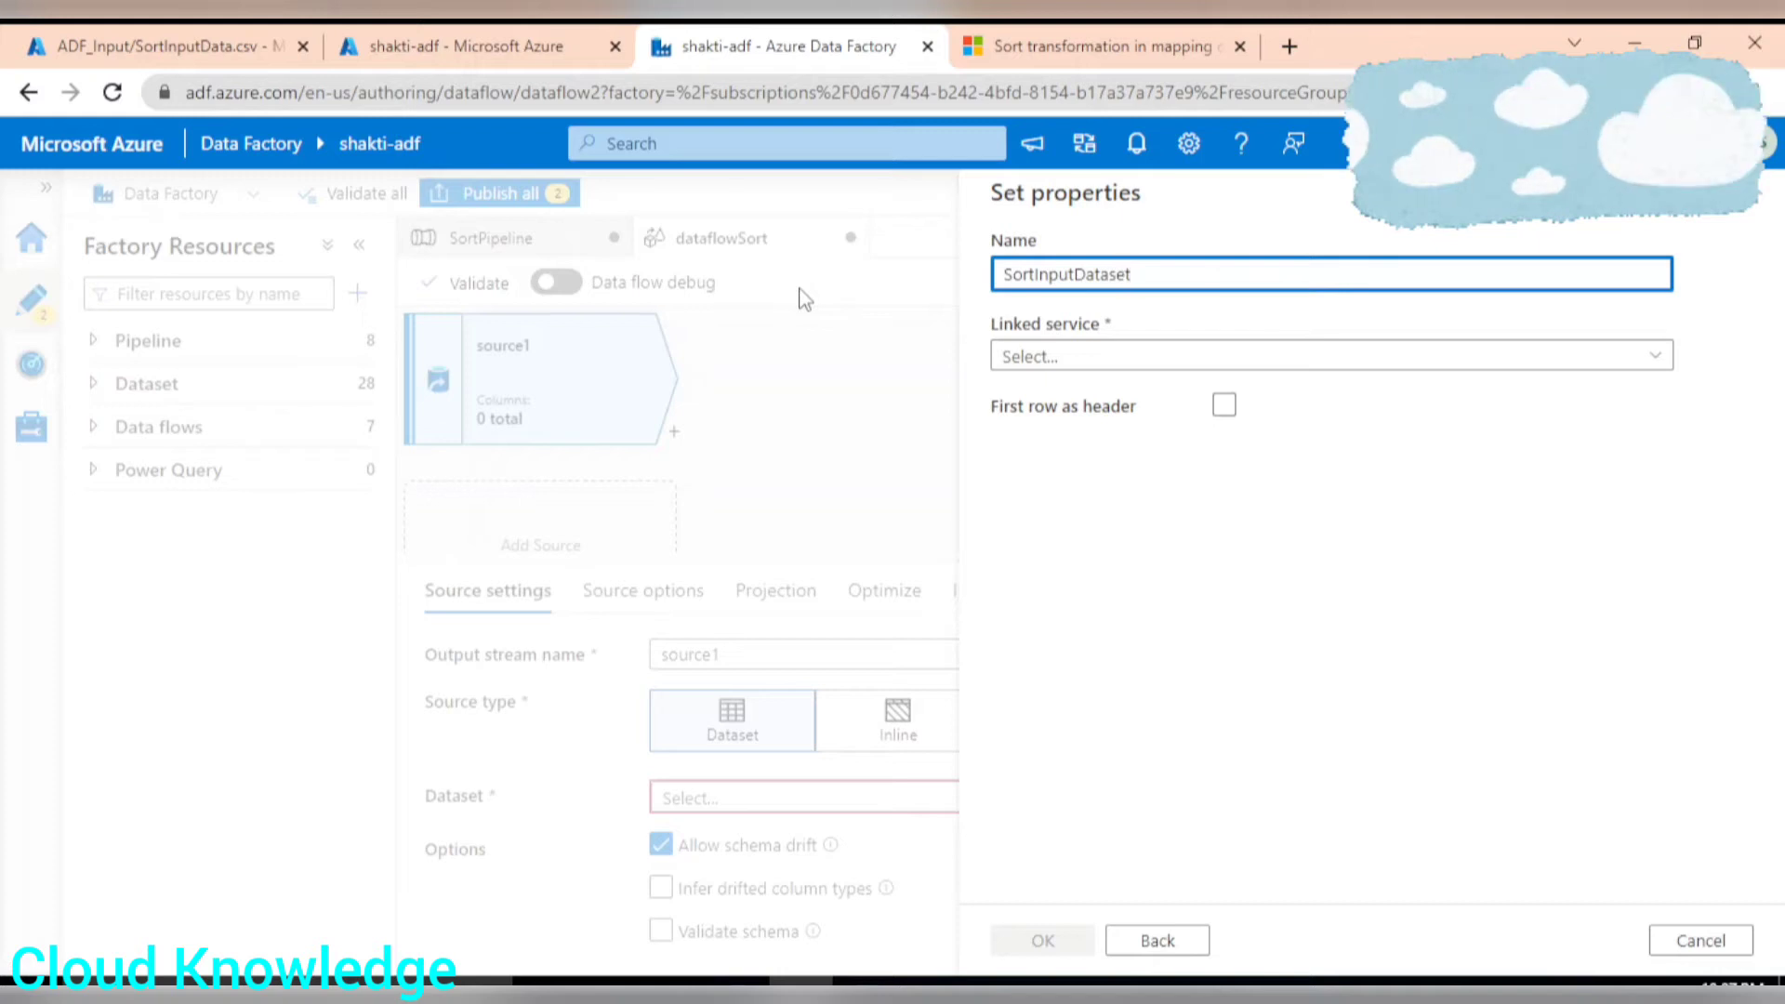
pyautogui.hotkey('ctrl', 'a')
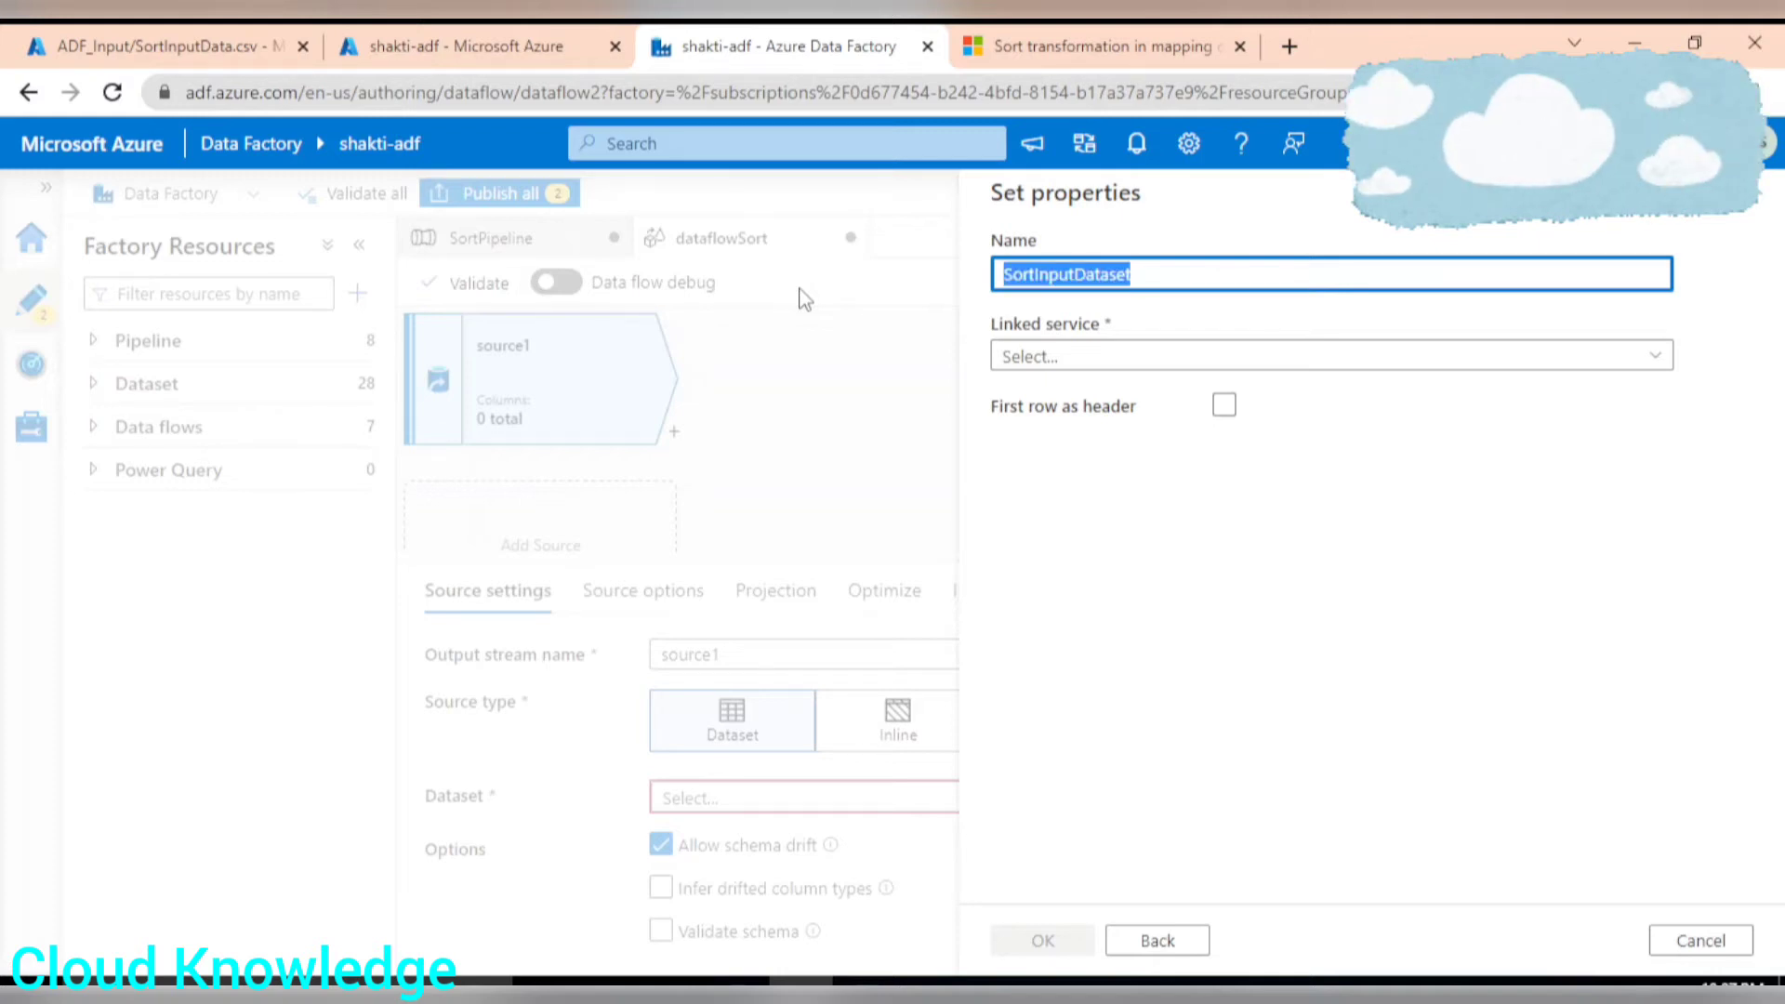
pyautogui.click(1100, 358)
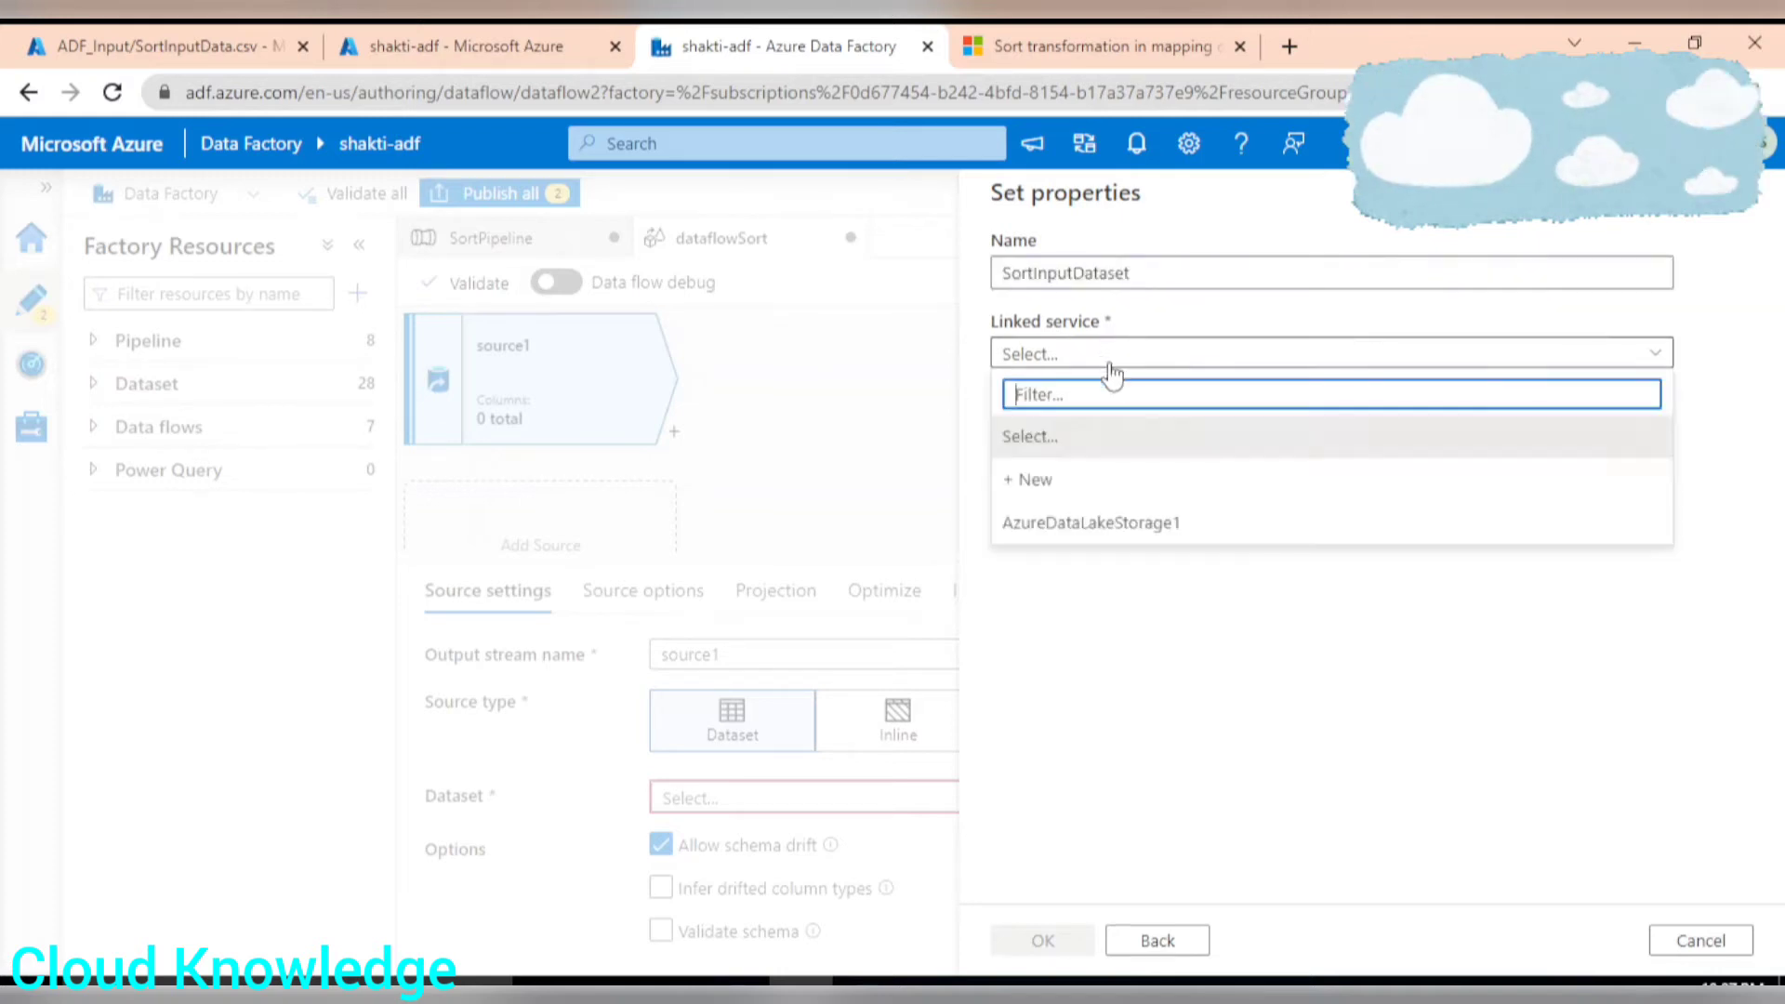
pyautogui.click(1092, 524)
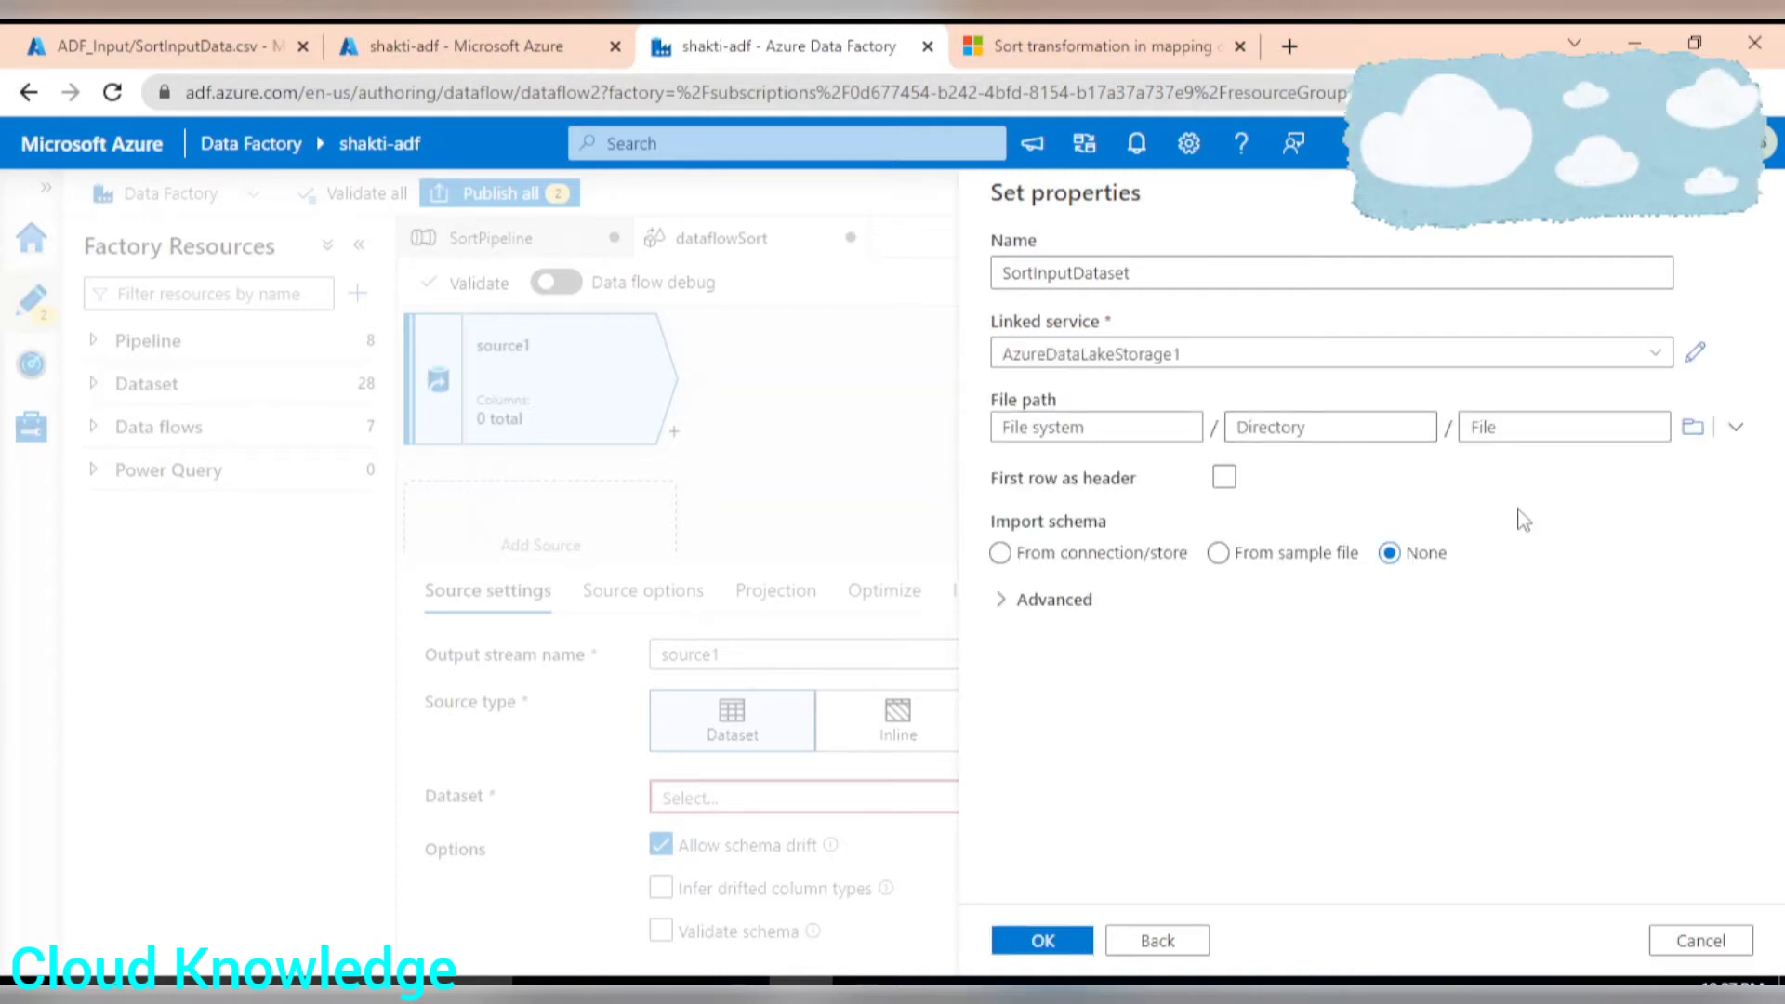
# Step: Set the dataset's file path to gen2/ADF_Input/SortInputData.csv, enable First row as header and create the dataset
pyautogui.click(1693, 426)
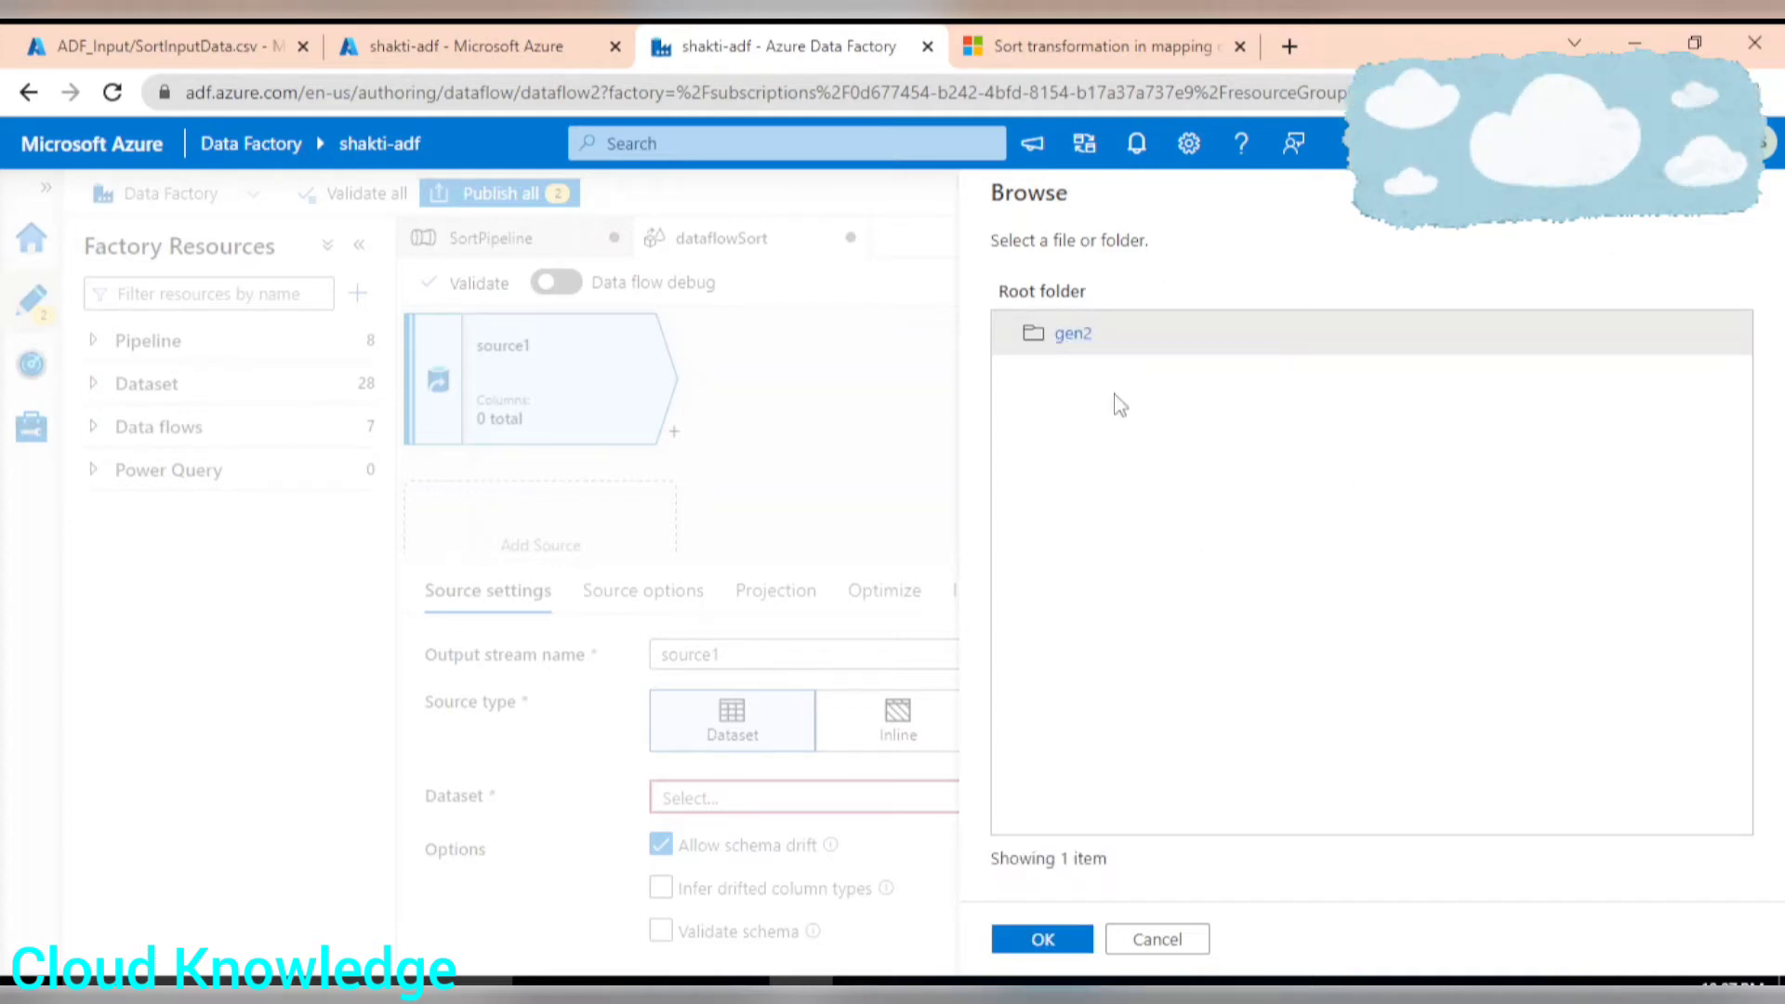
pyautogui.click(1073, 333)
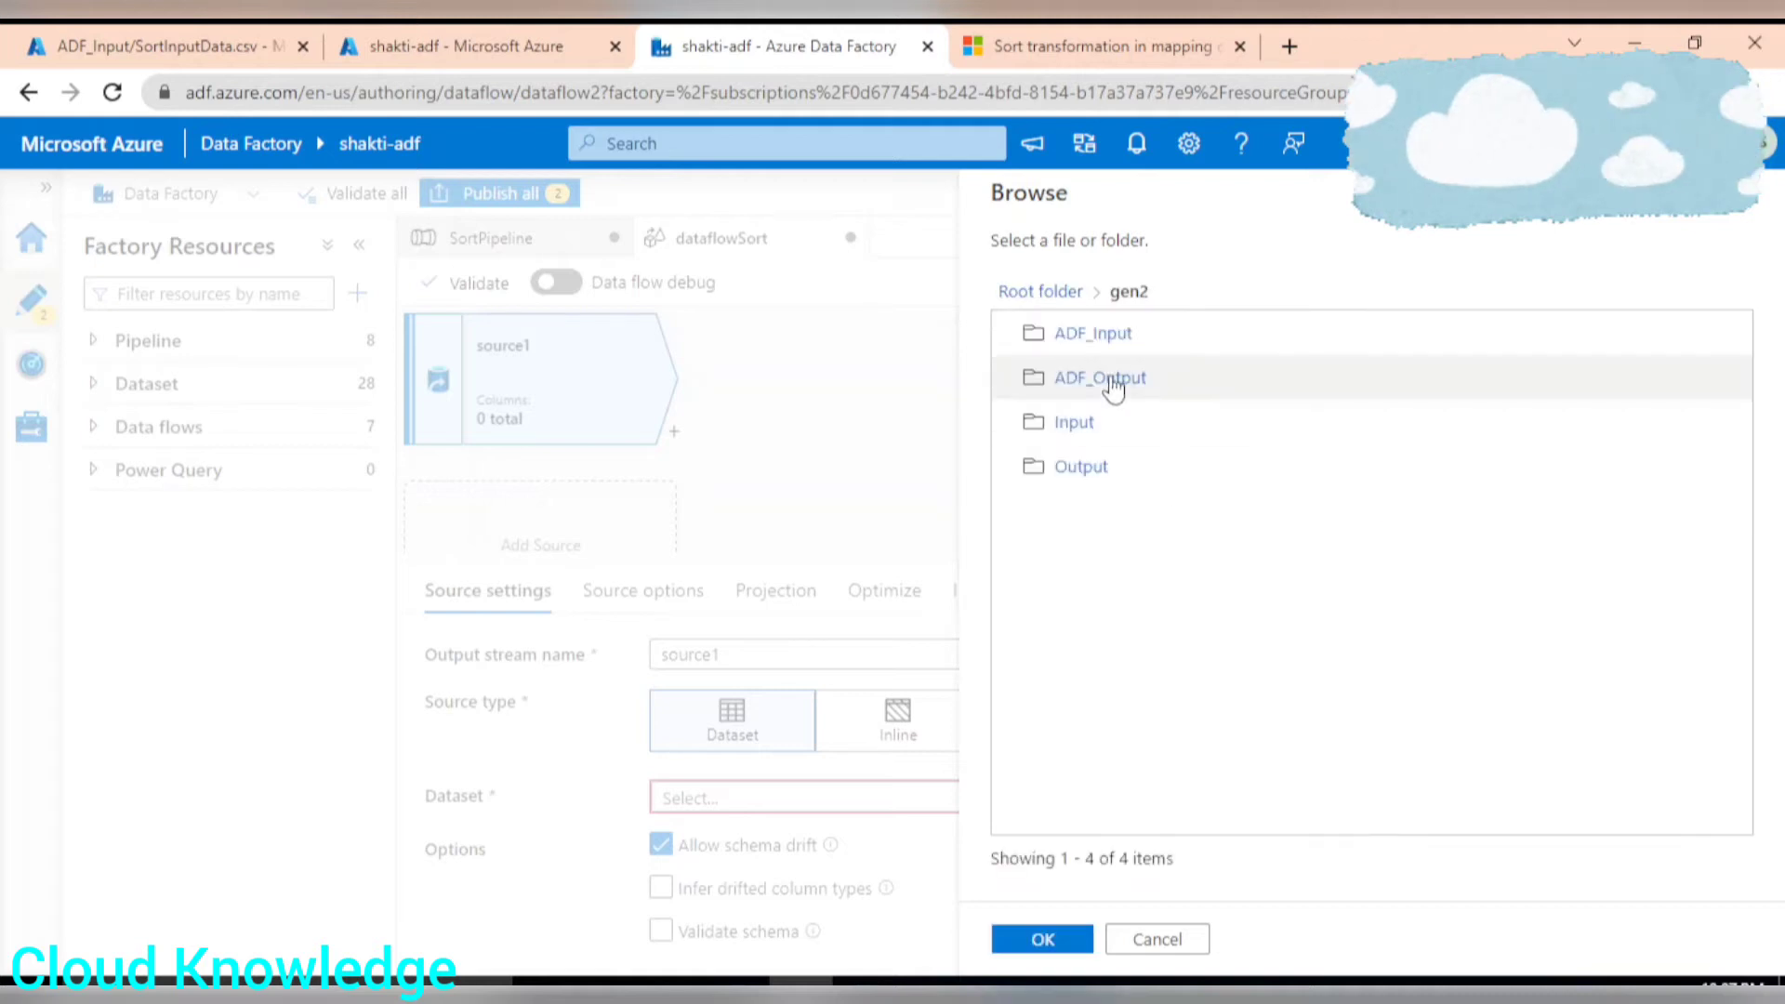
pyautogui.click(1103, 334)
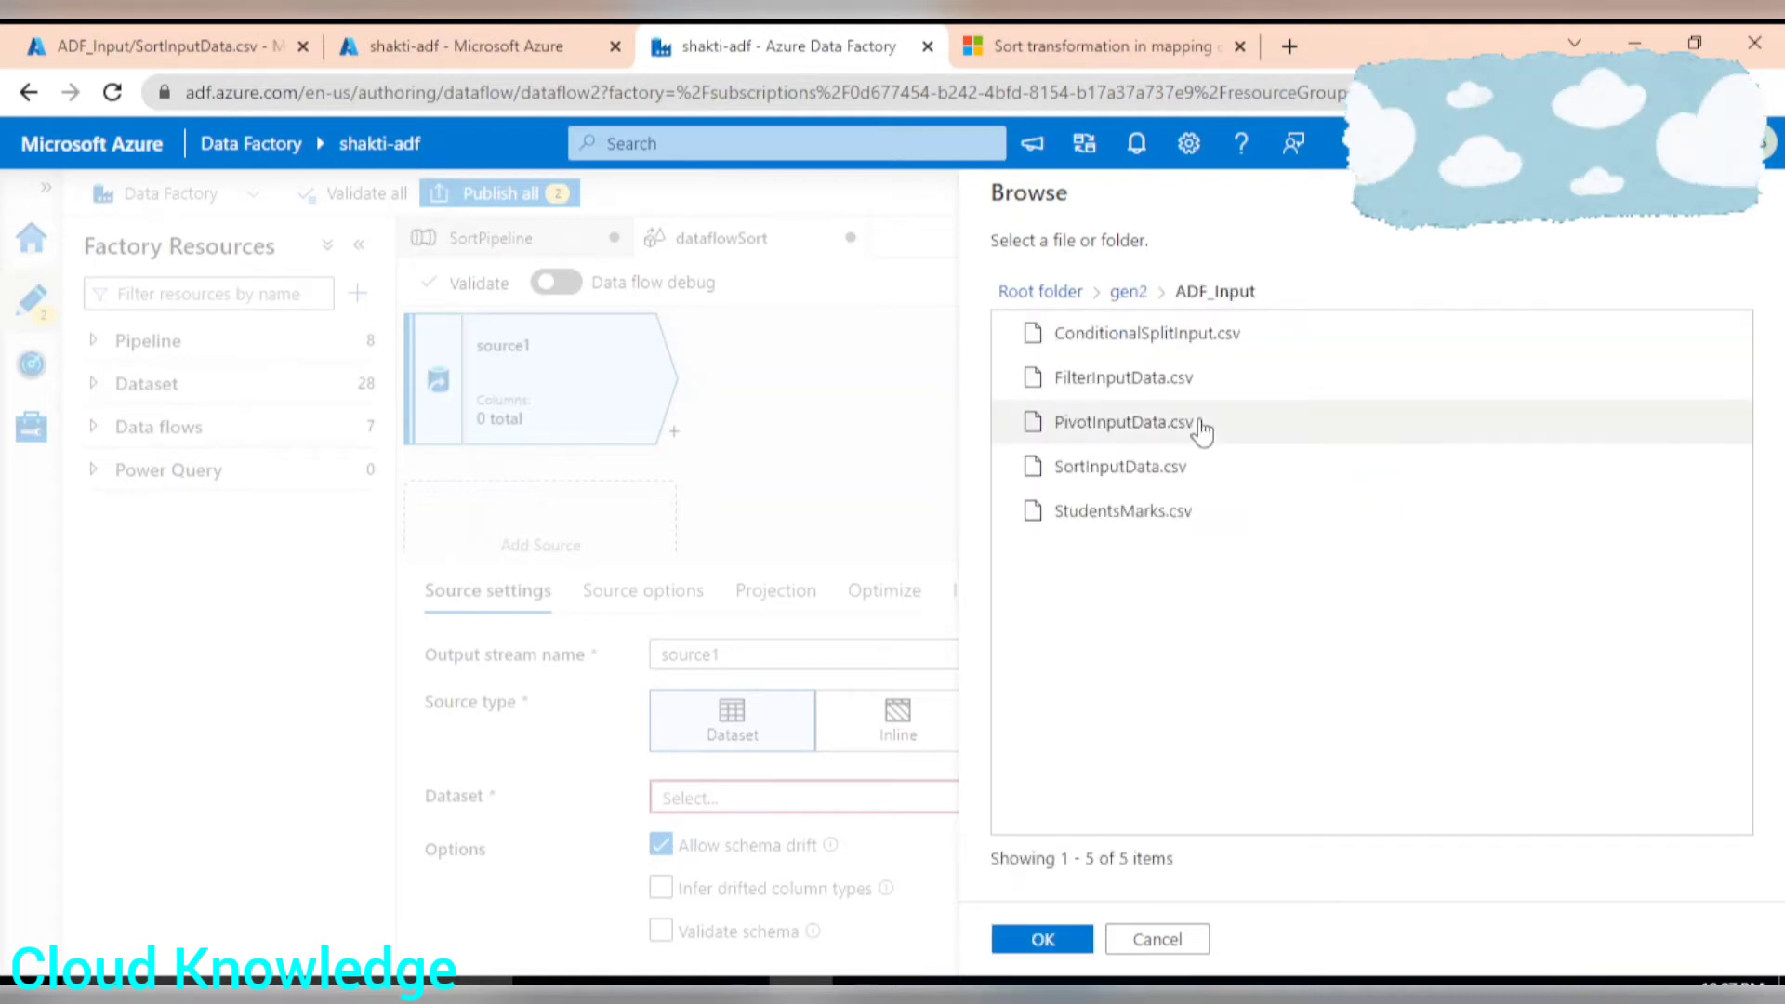
pyautogui.click(1118, 479)
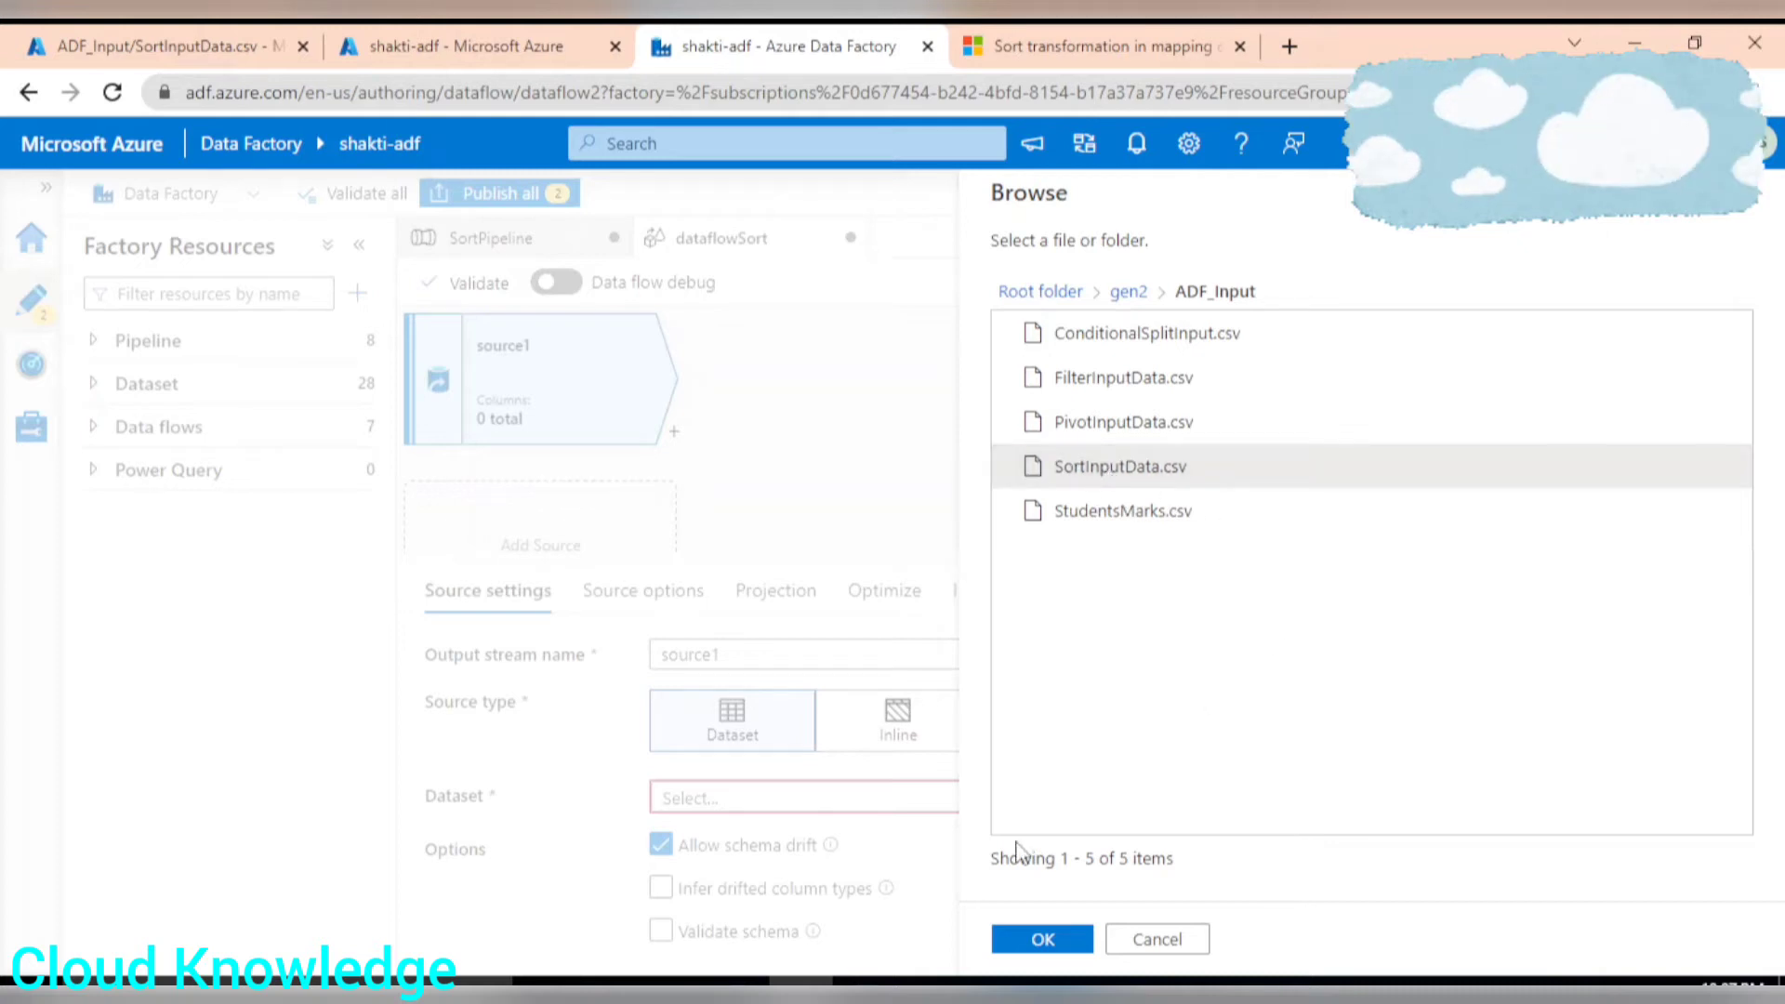
pyautogui.click(1043, 941)
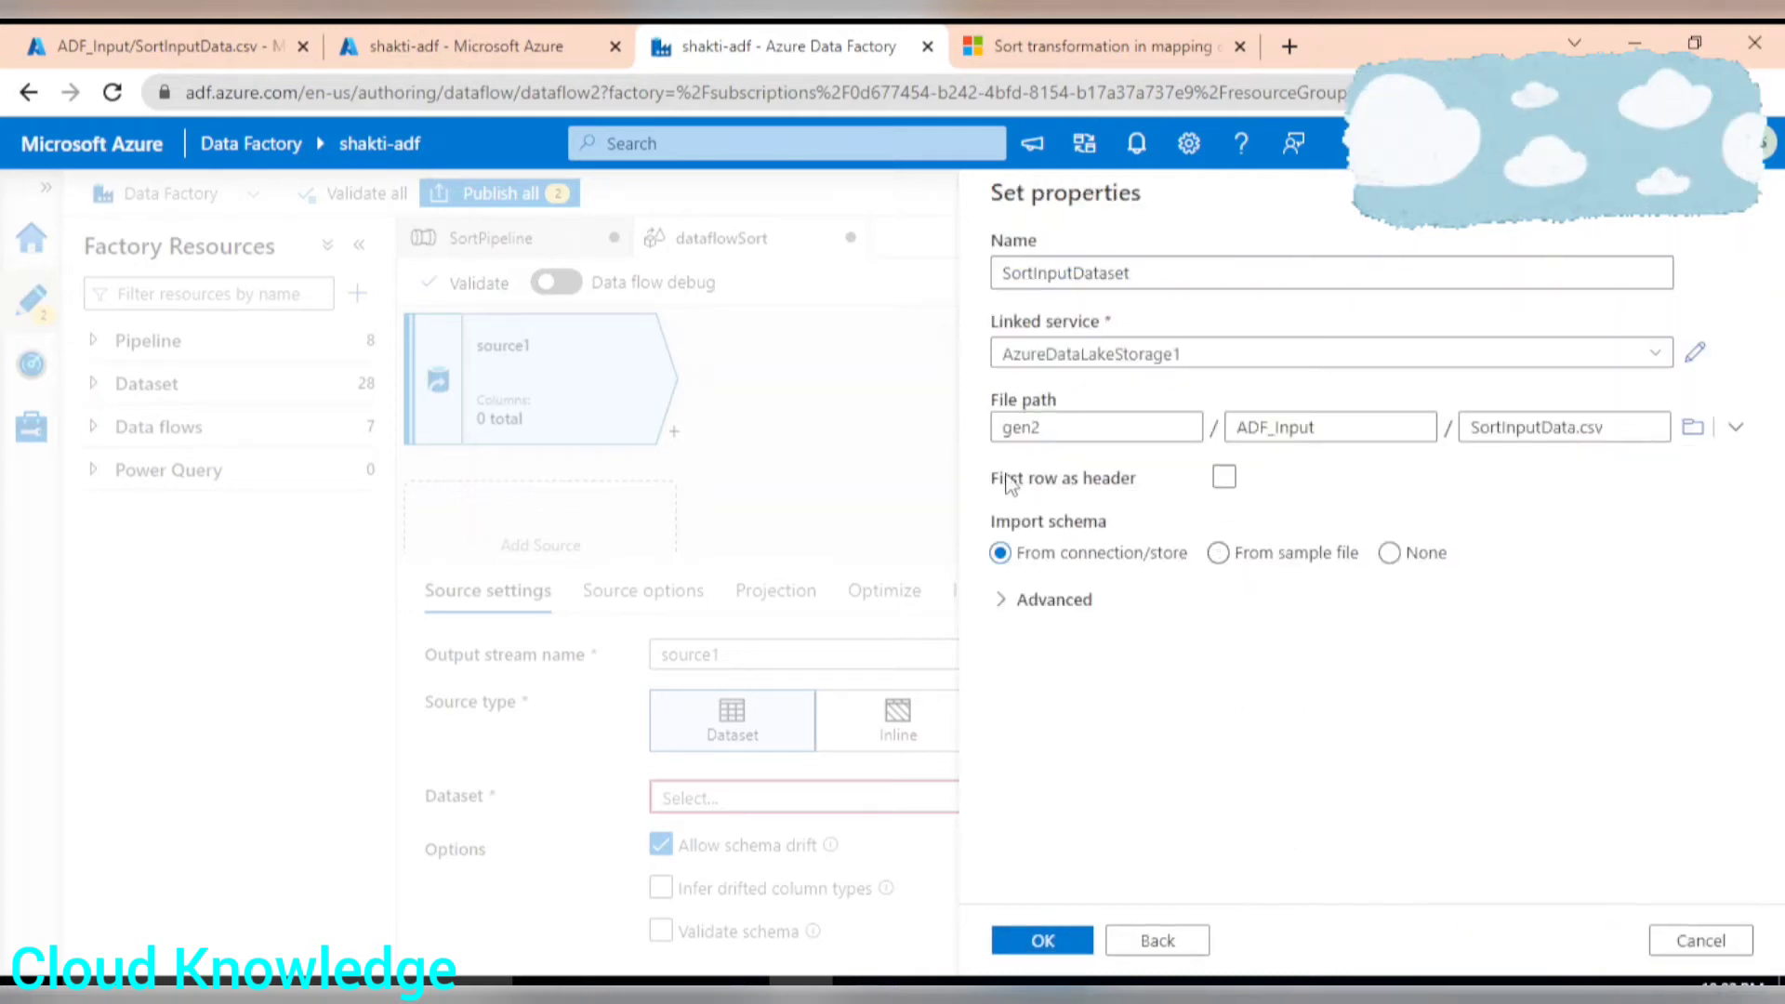
pyautogui.click(1224, 478)
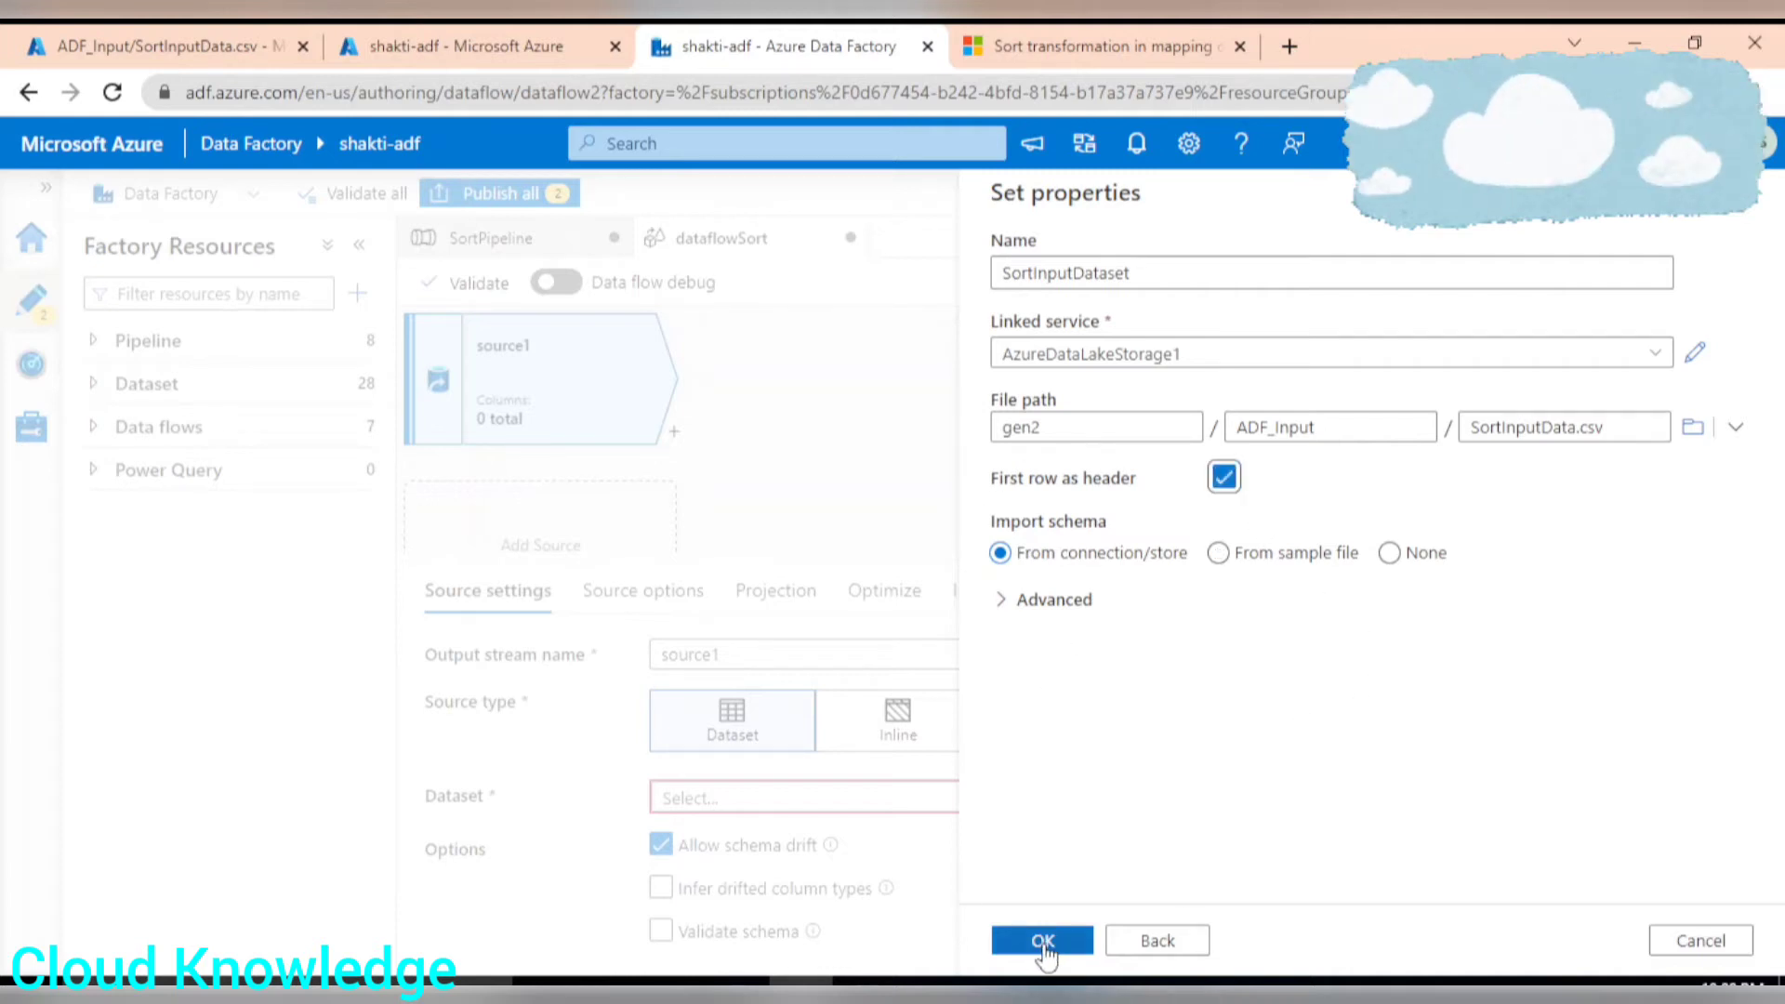
pyautogui.click(1043, 941)
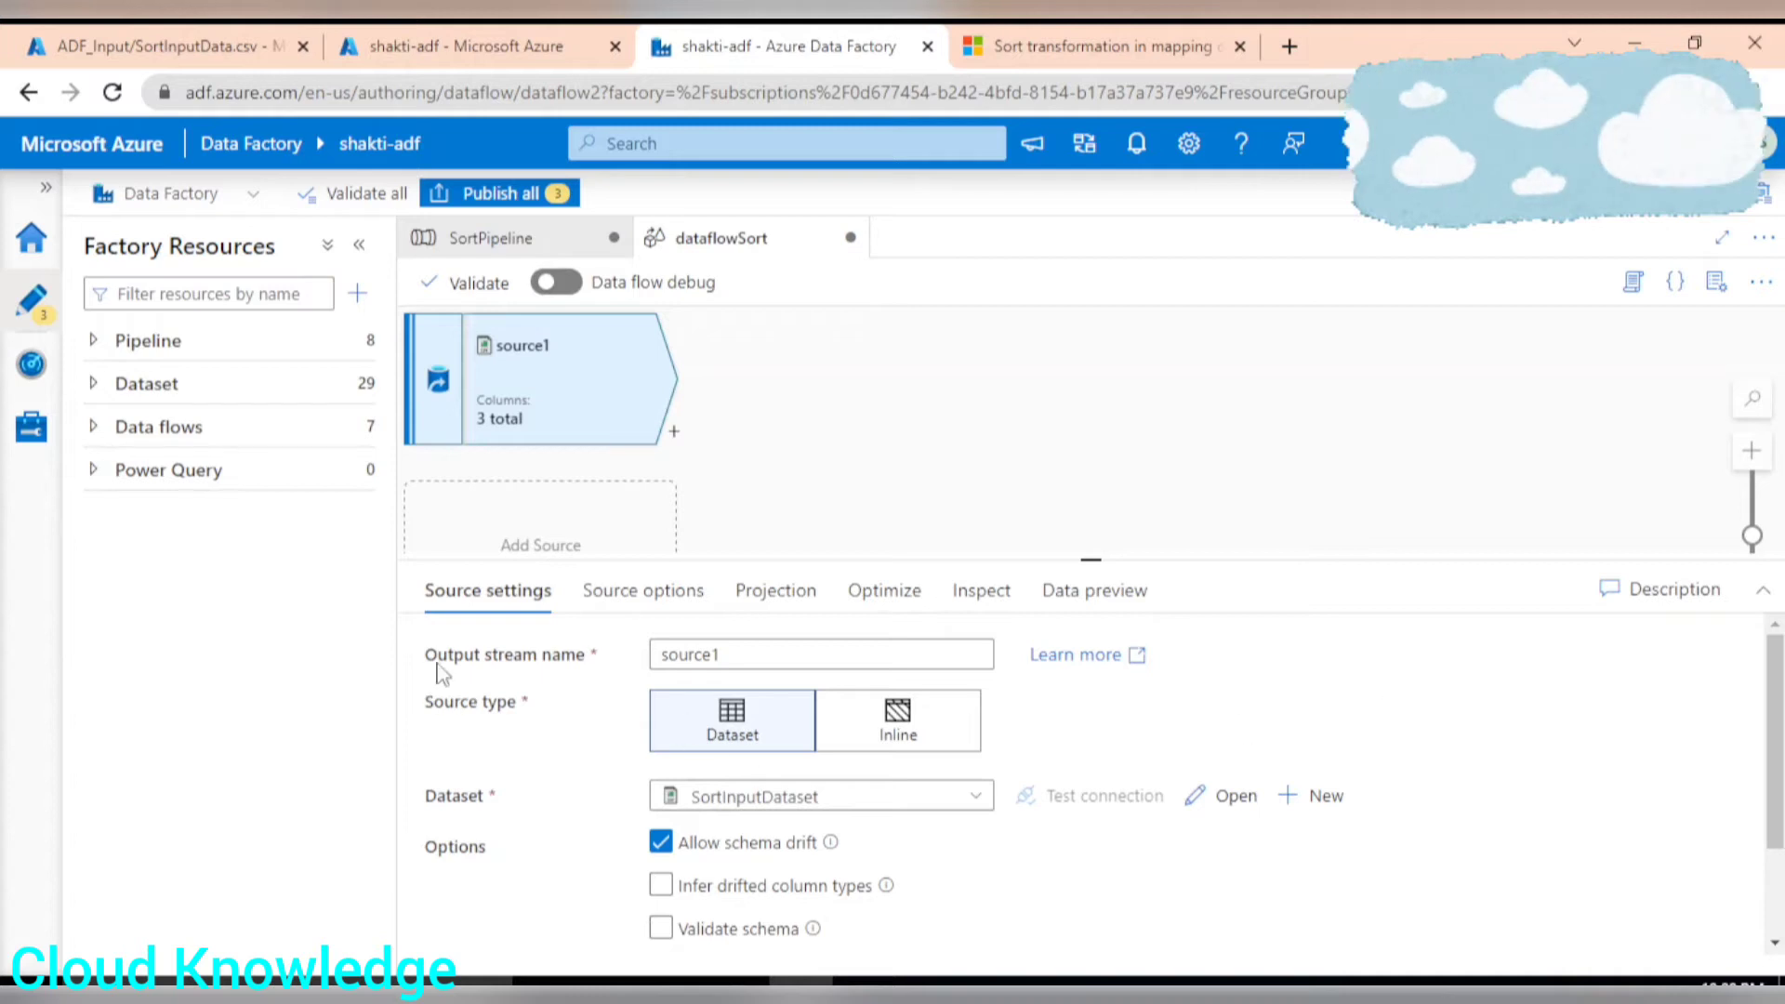
# Step: Review source1's source options and projection, comparing the column types with the input dataset's OrderDate column in the Excel Sort sheet
pyautogui.click(668, 602)
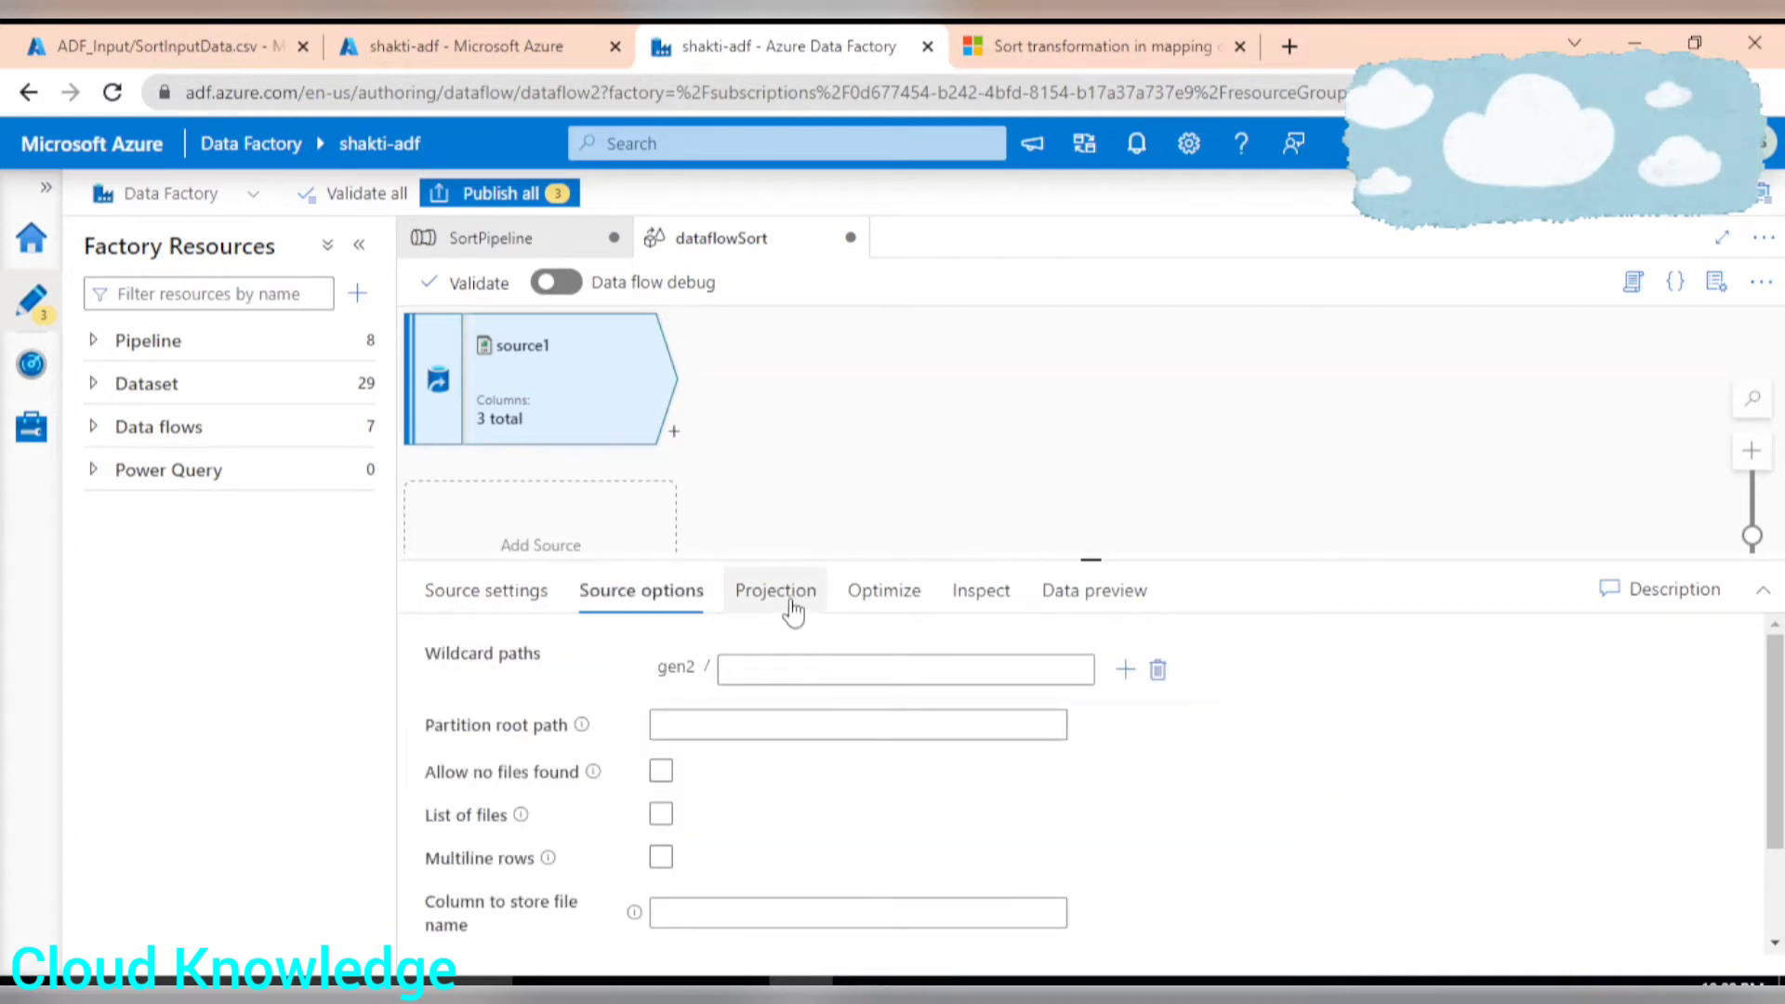
pyautogui.click(781, 600)
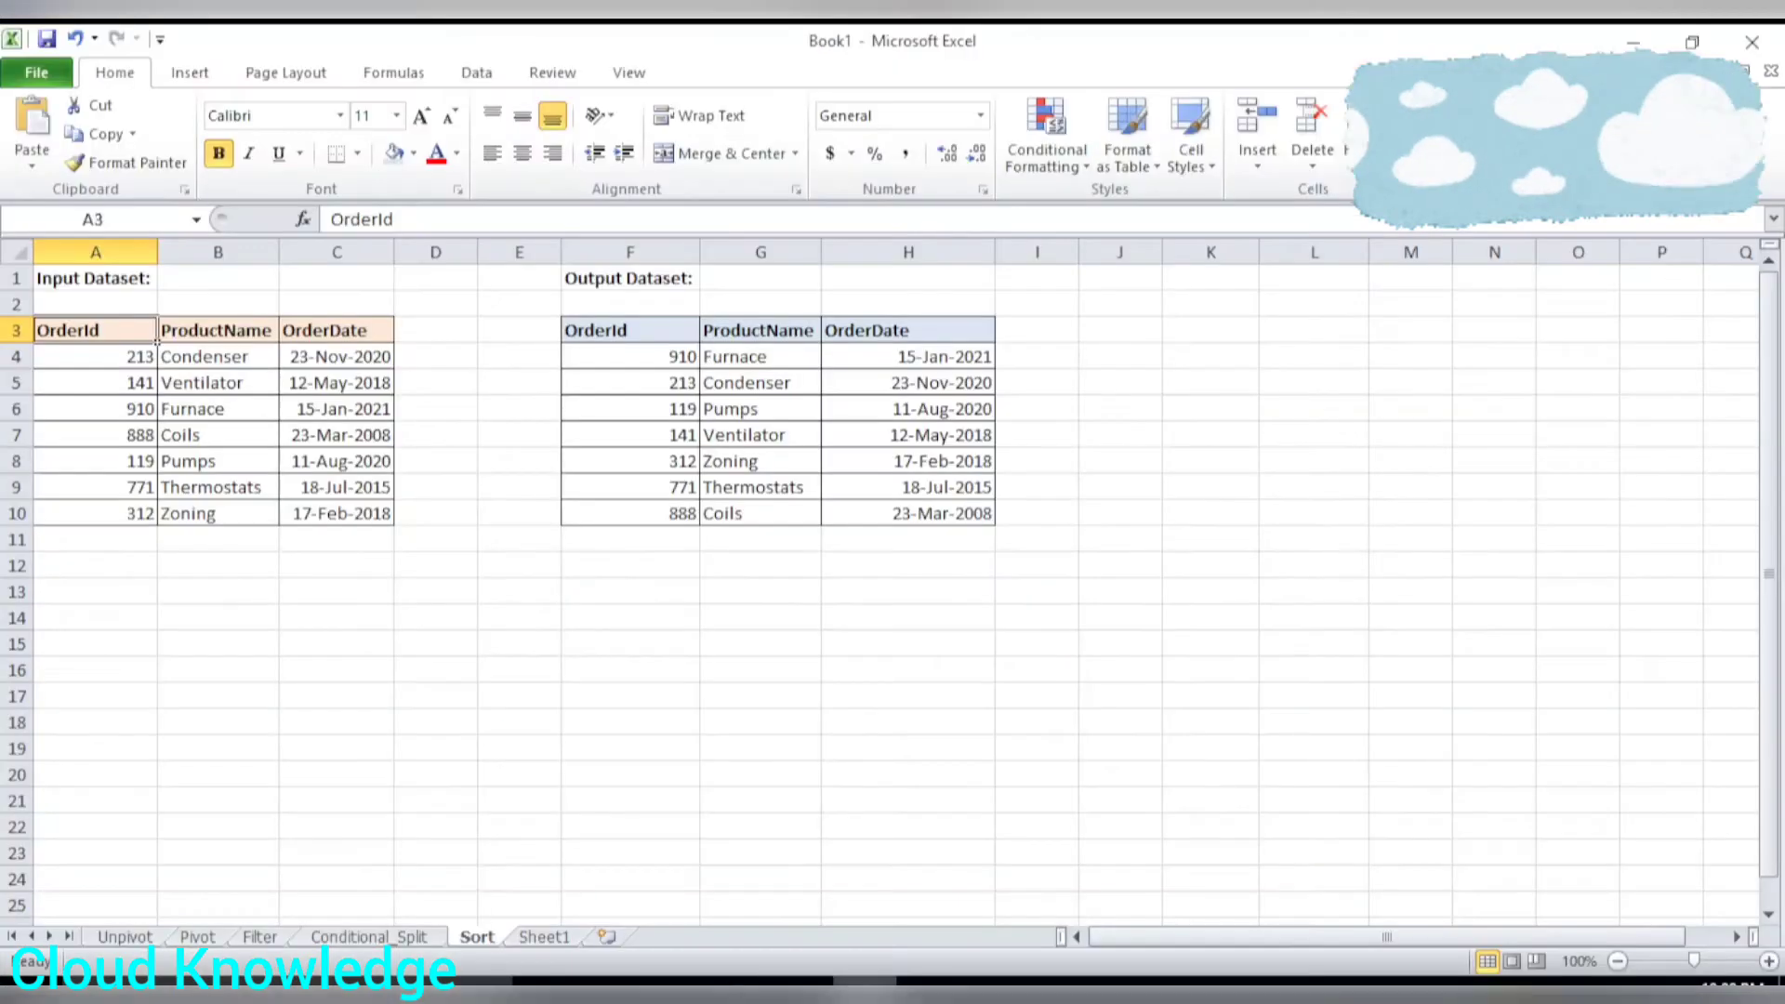
pyautogui.click(864, 981)
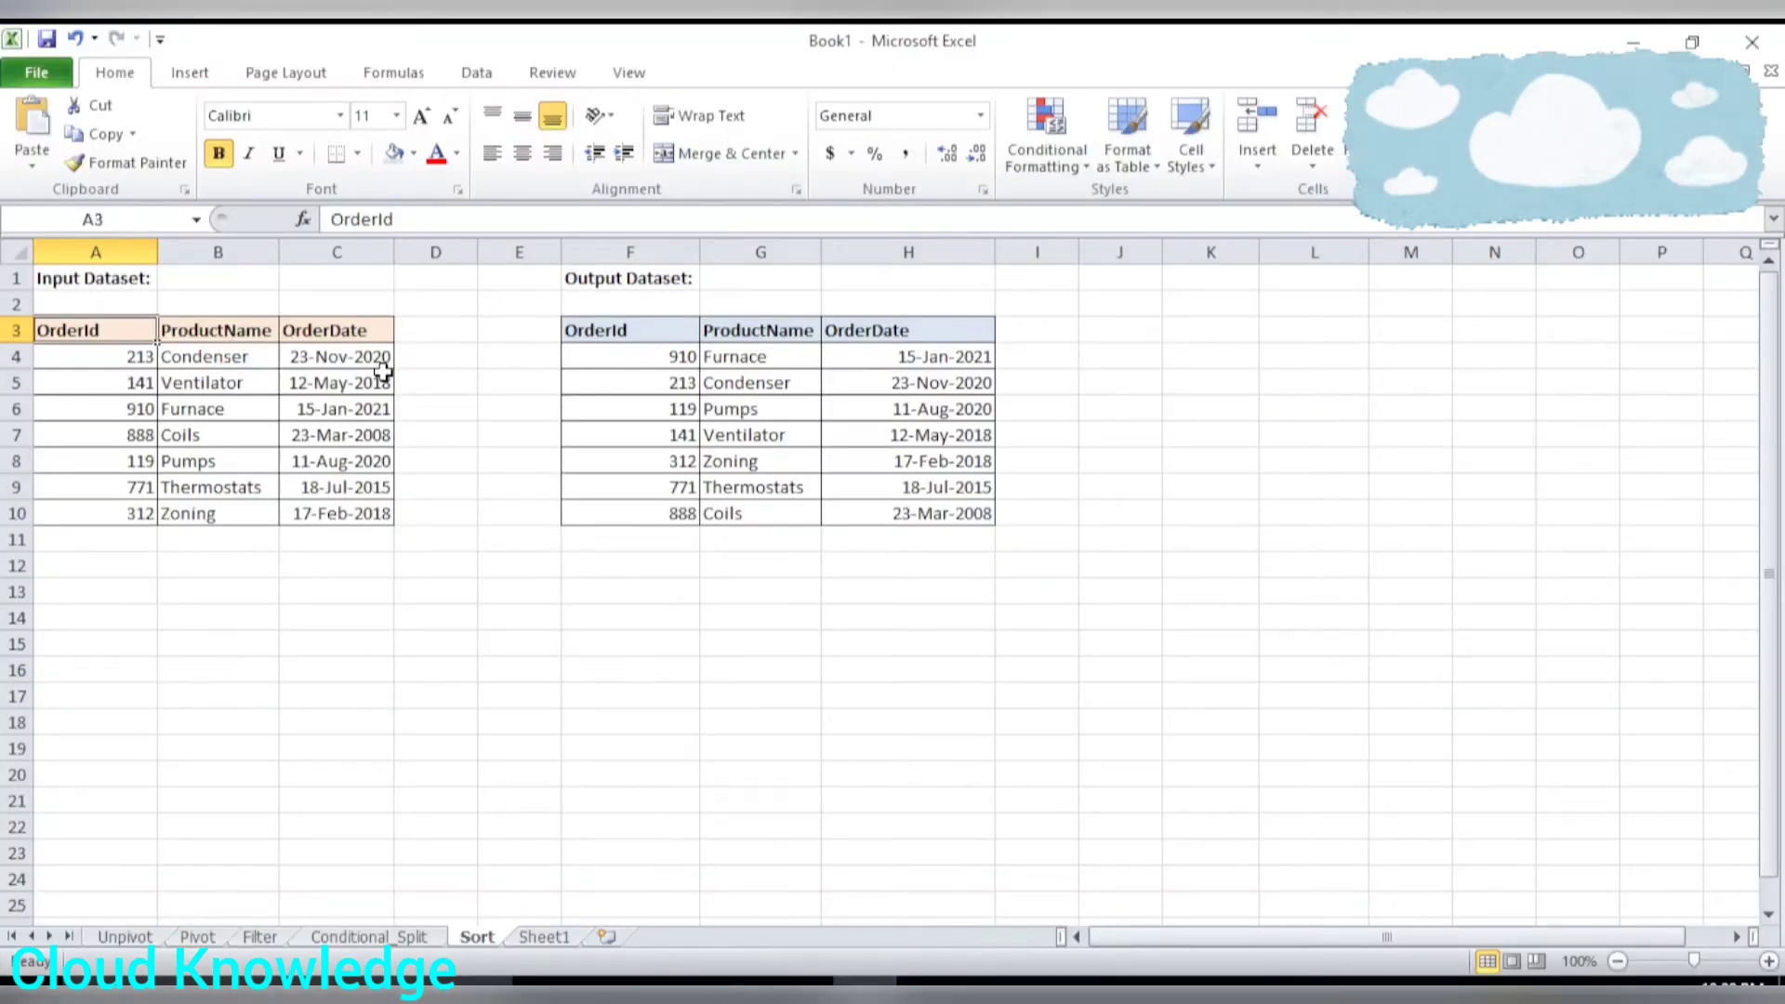
pyautogui.click(312, 330)
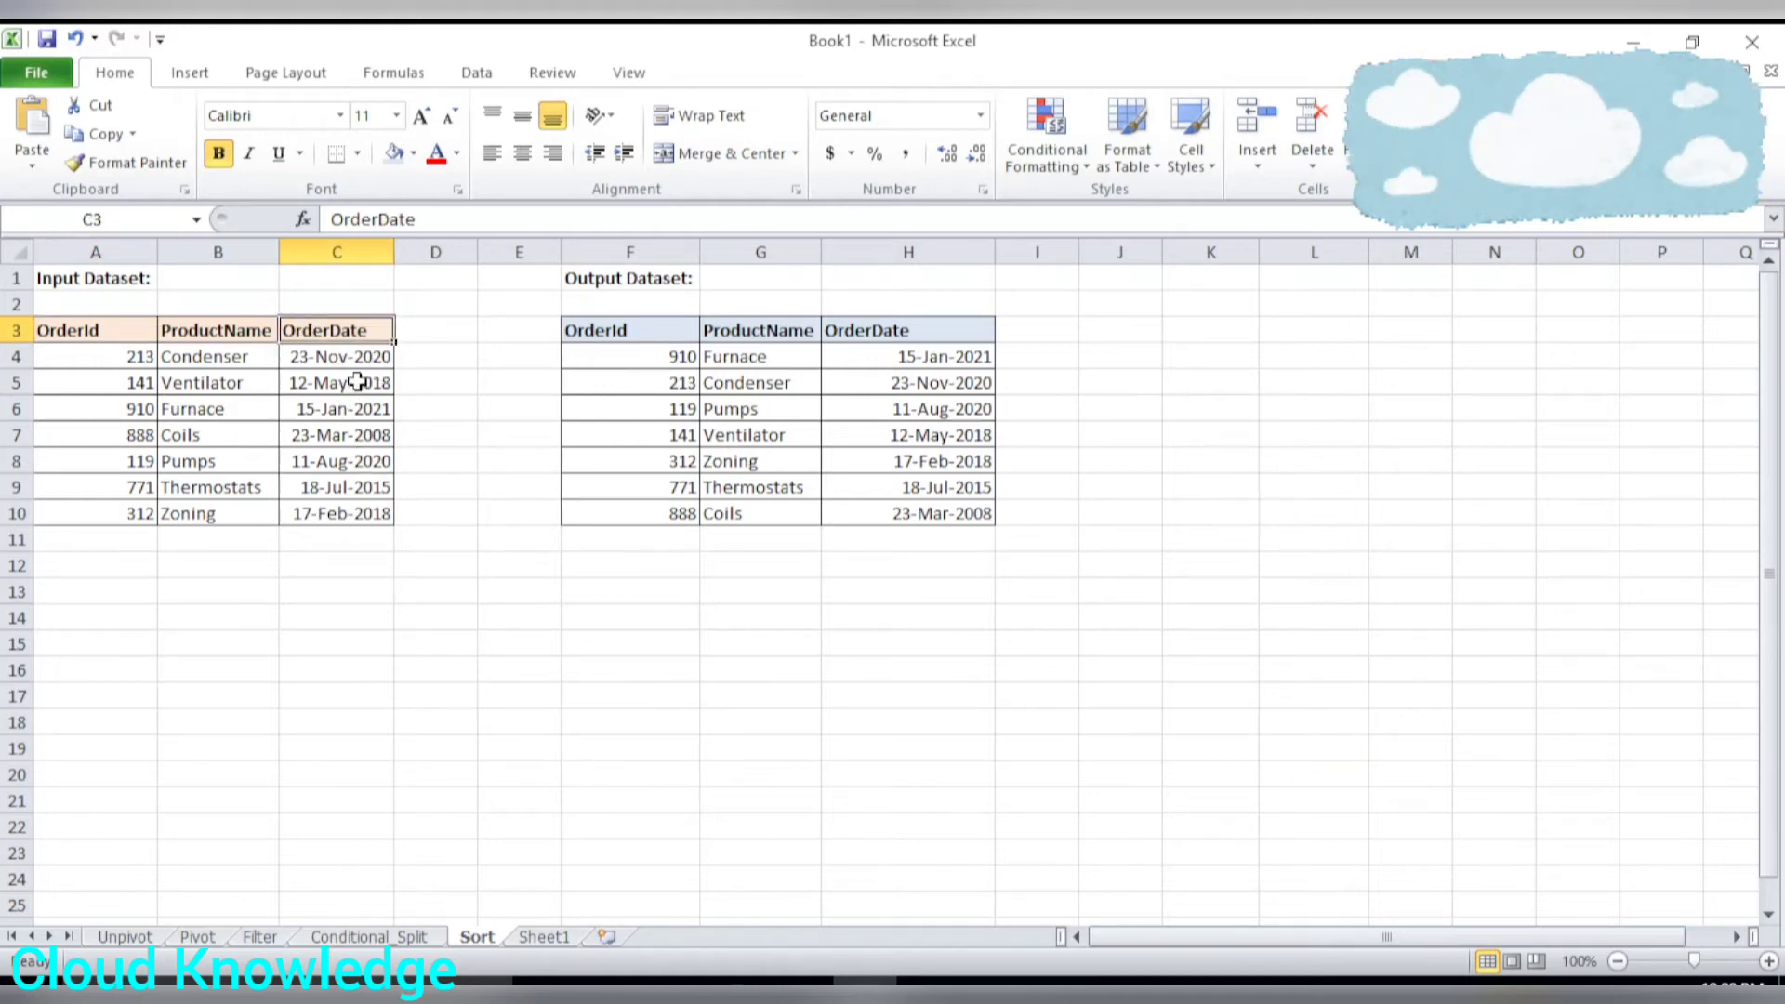
pyautogui.click(800, 981)
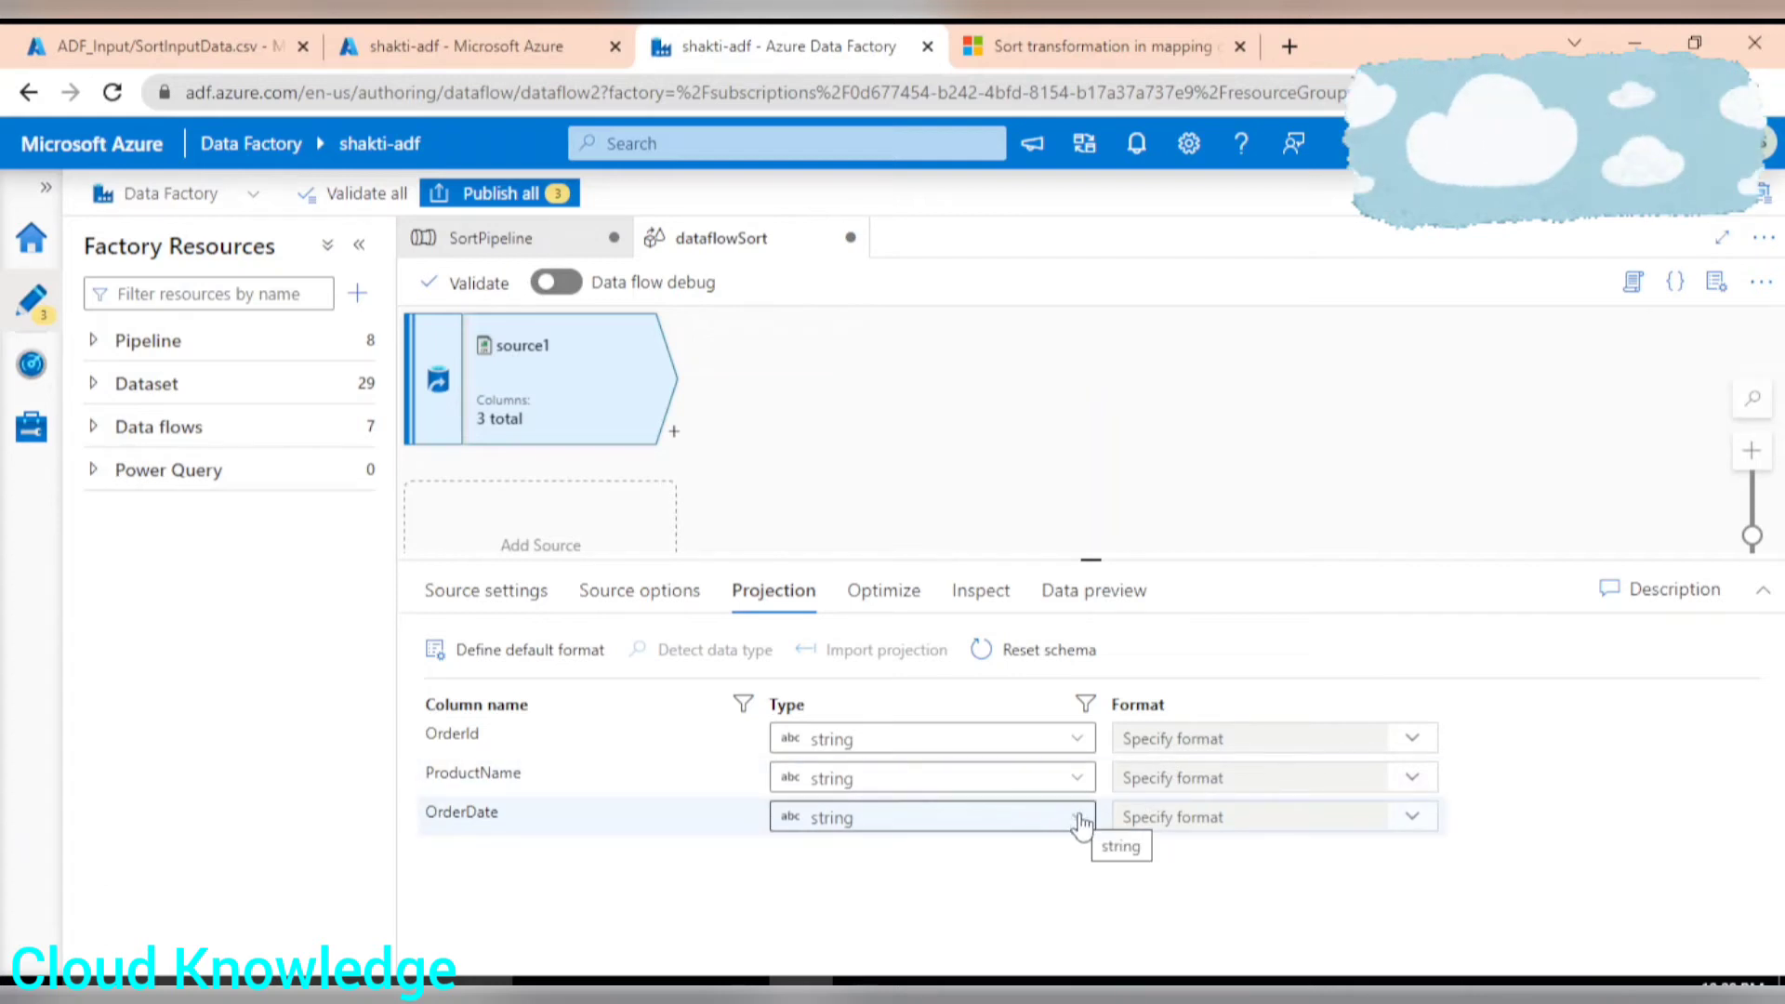
# Step: Set the OrderDate column's type to date and its format to dd-MM-yyyy in source1's projection
pyautogui.click(1078, 818)
pyautogui.scroll(-3, 981, 934)
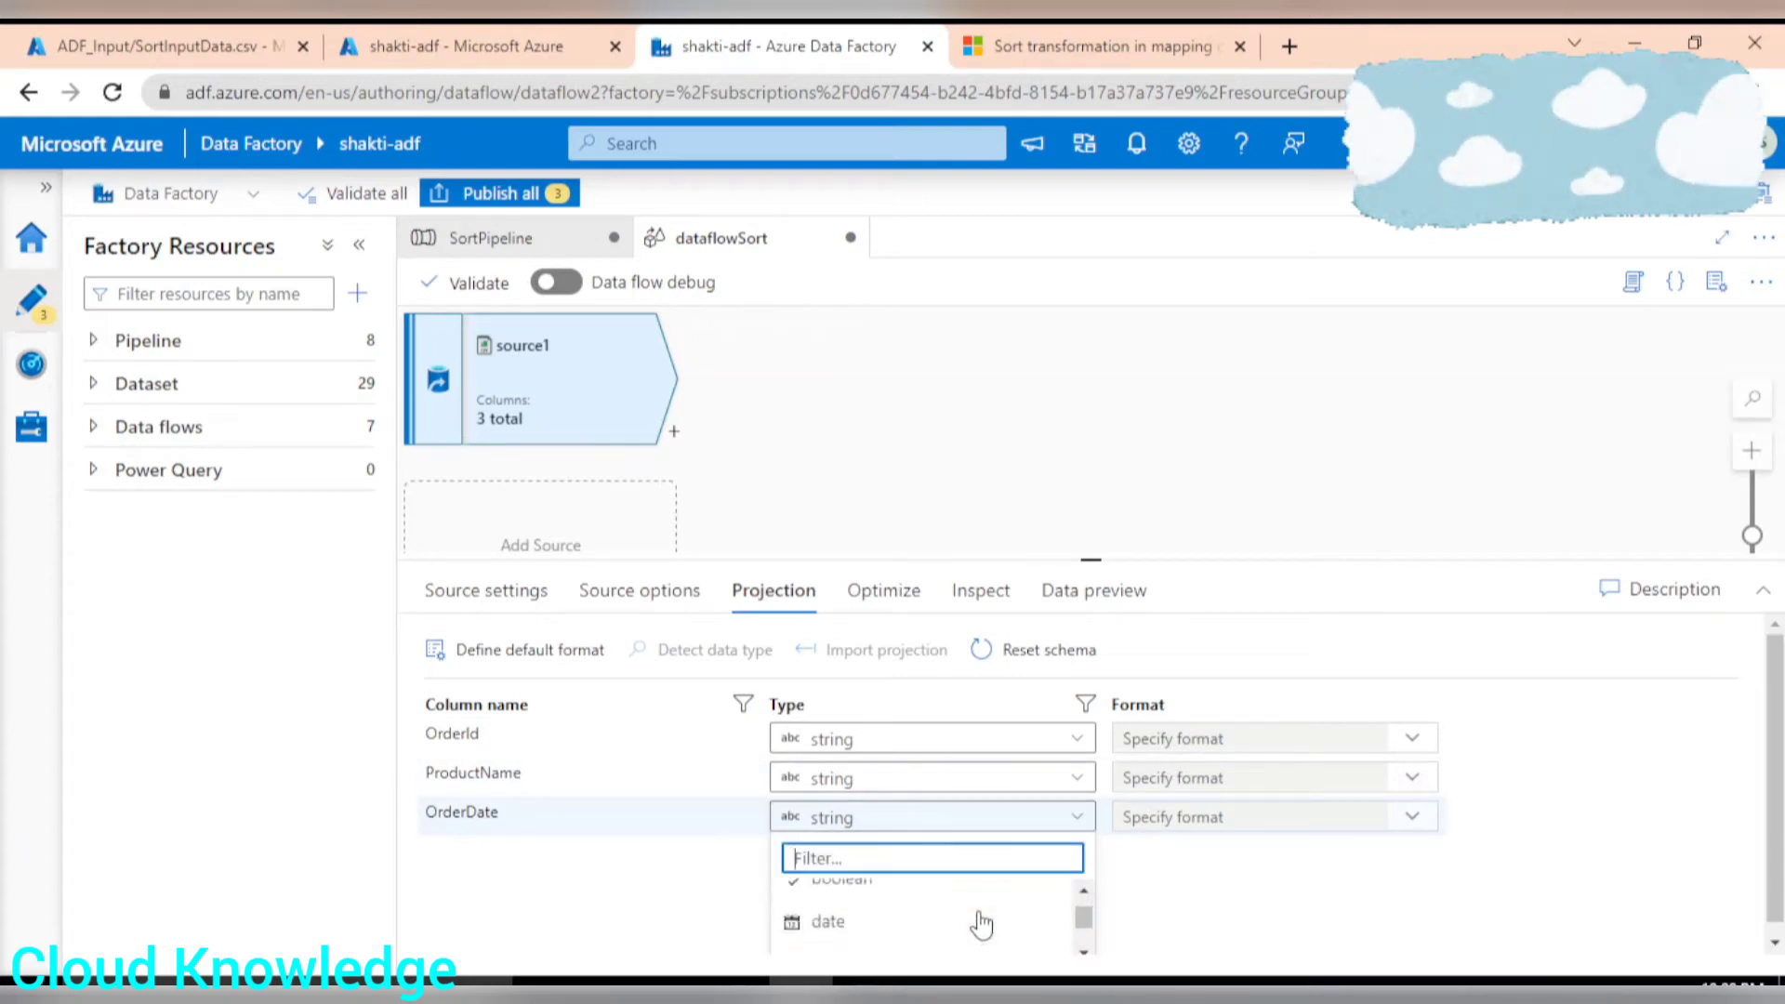
pyautogui.click(851, 904)
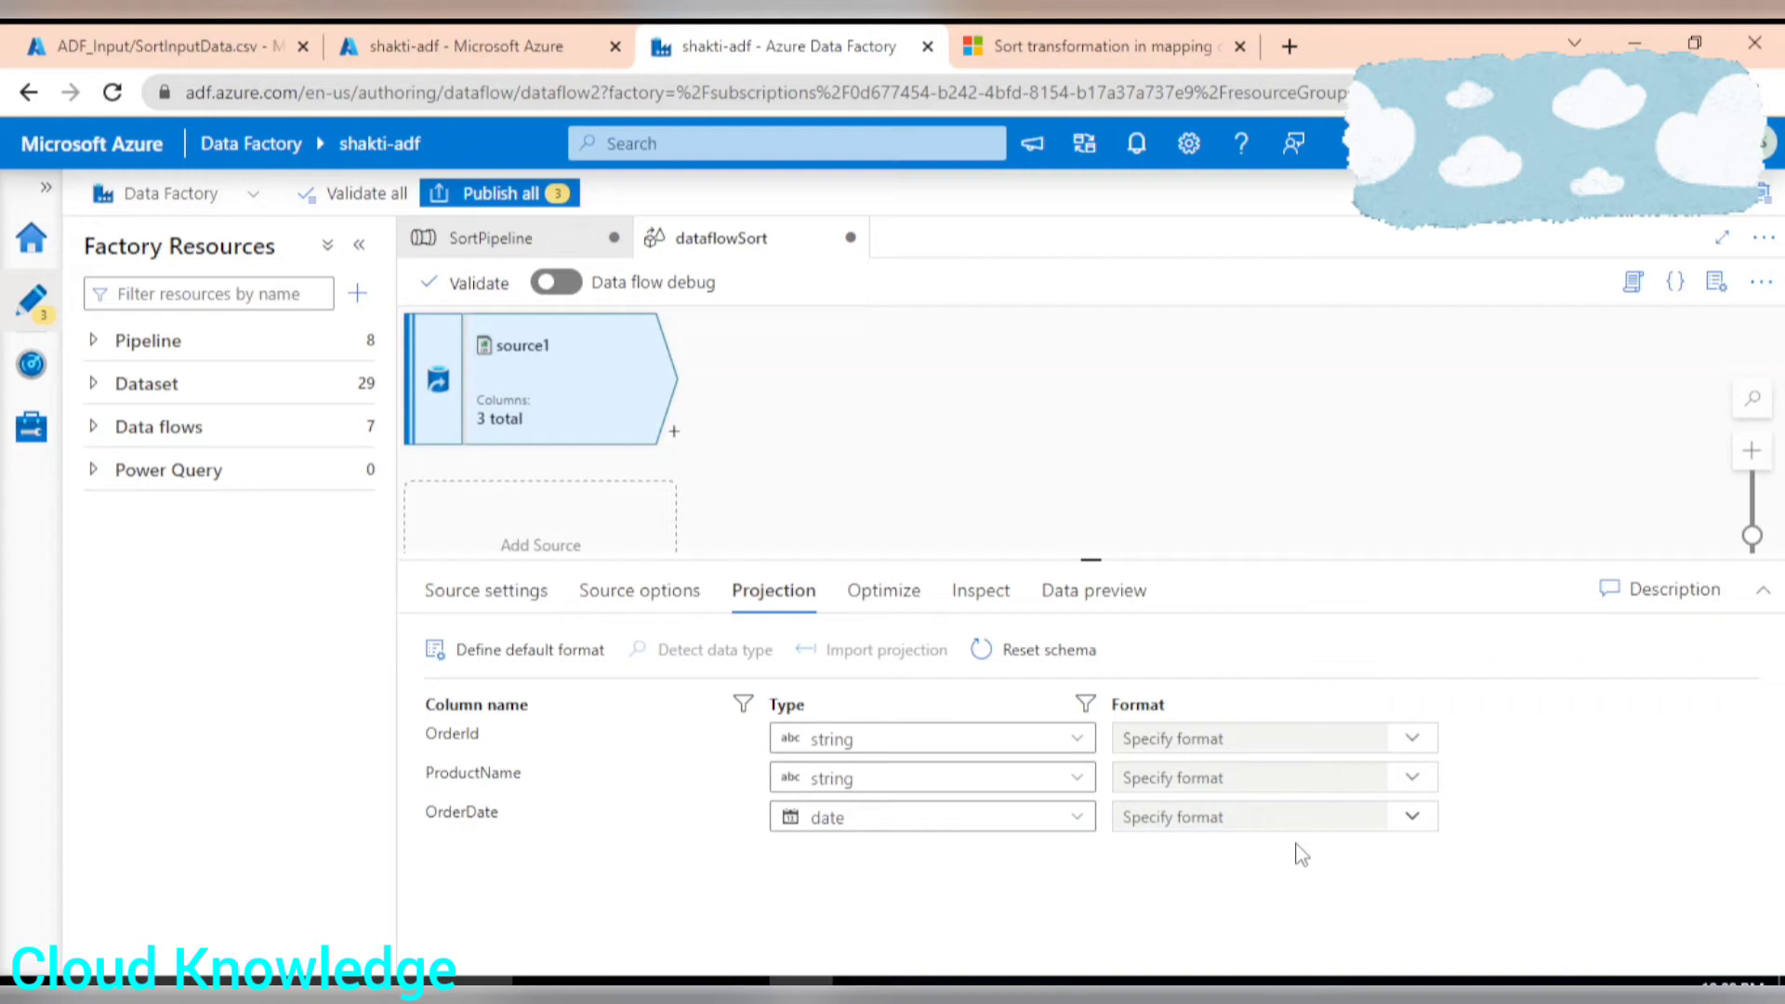
pyautogui.click(1255, 816)
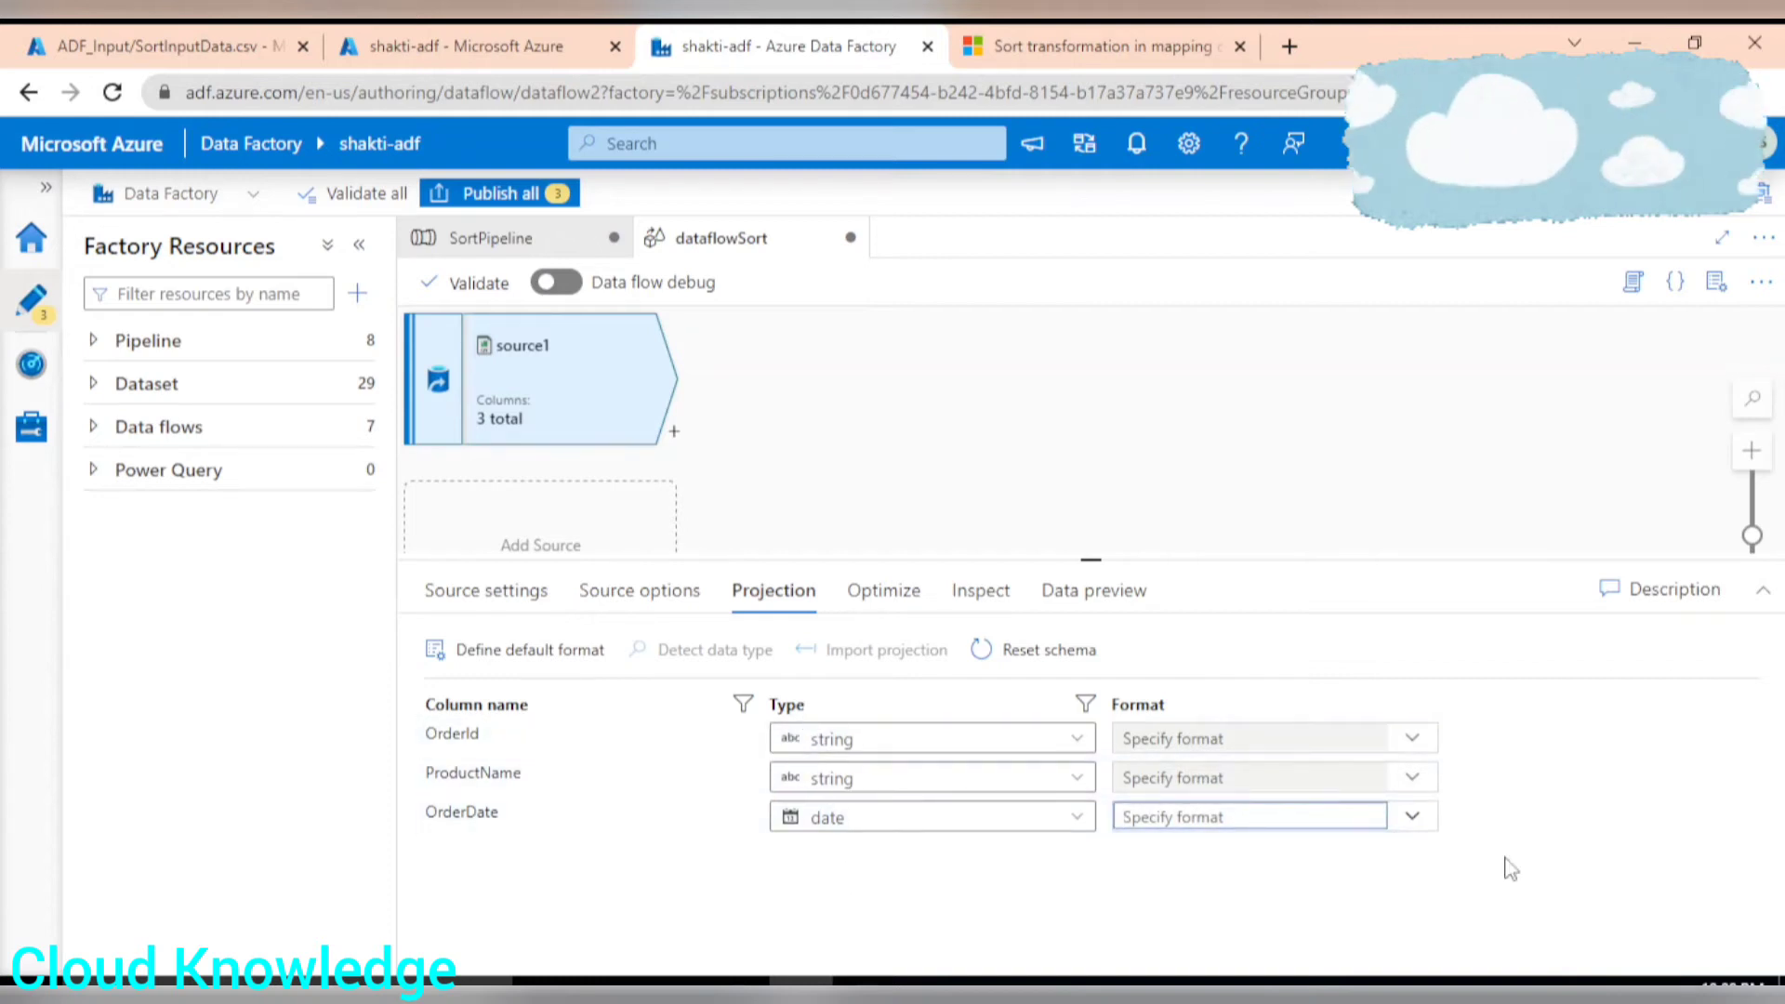
pyautogui.click(1417, 816)
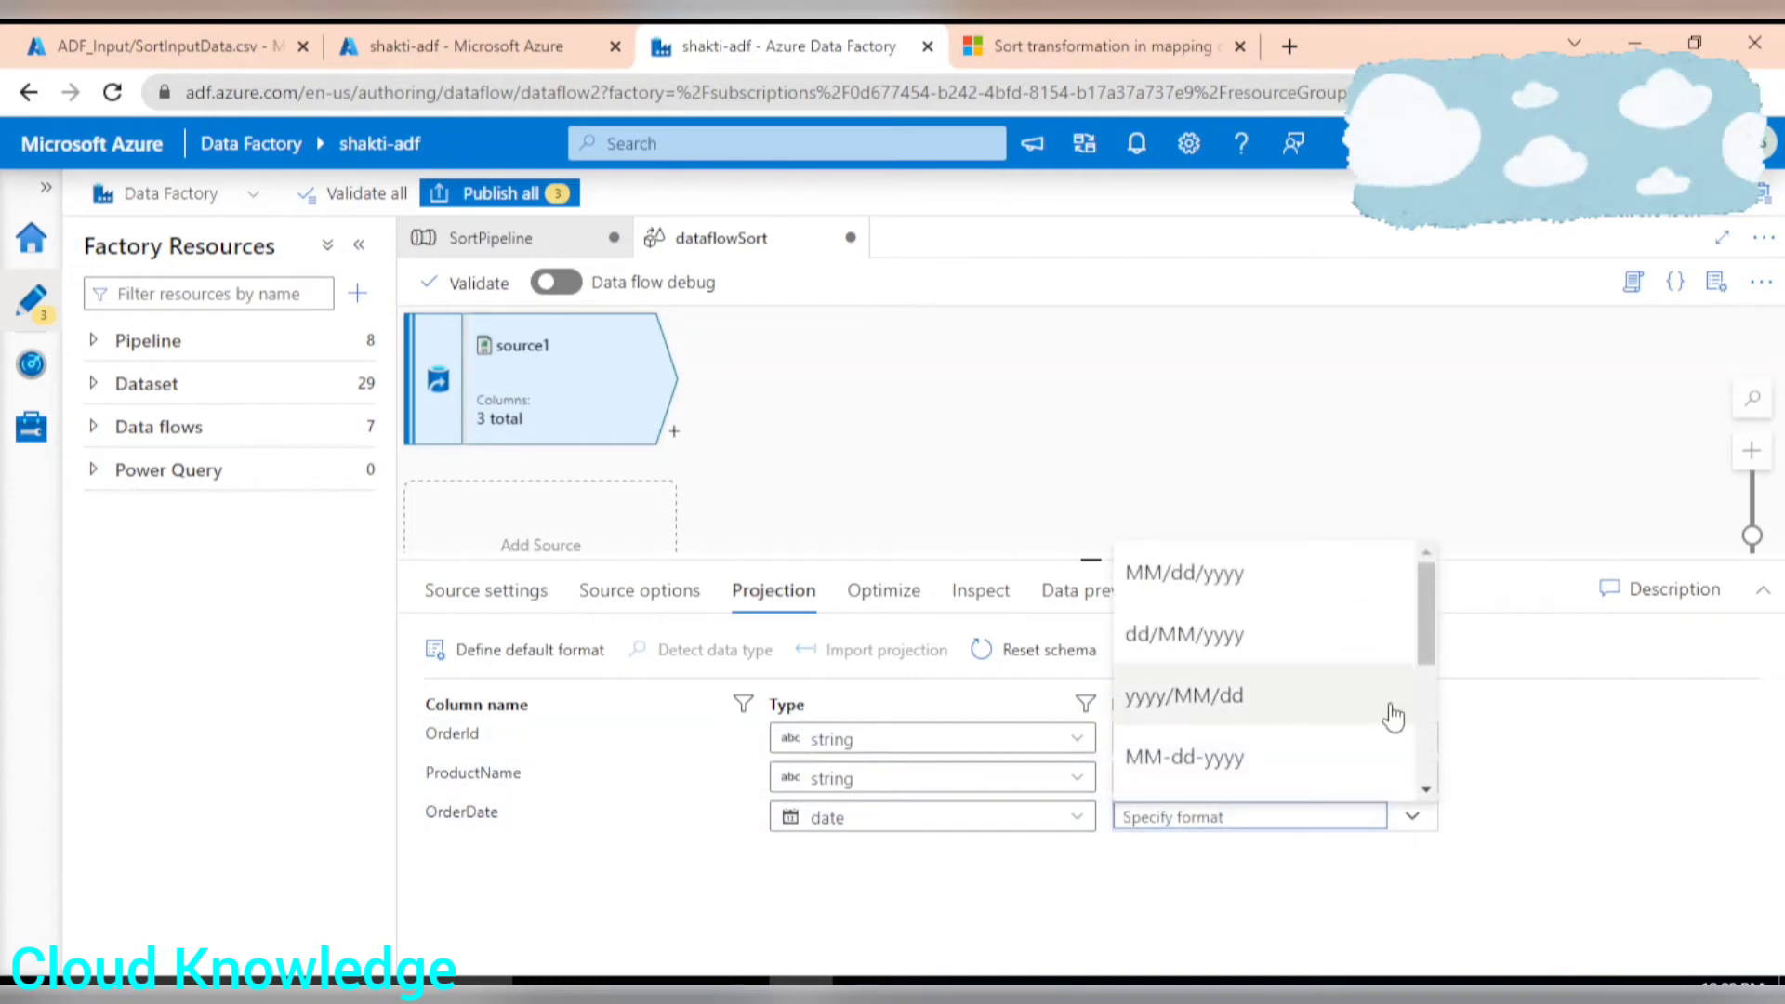
pyautogui.scroll(-3, 1388, 717)
pyautogui.scroll(-2, 1391, 717)
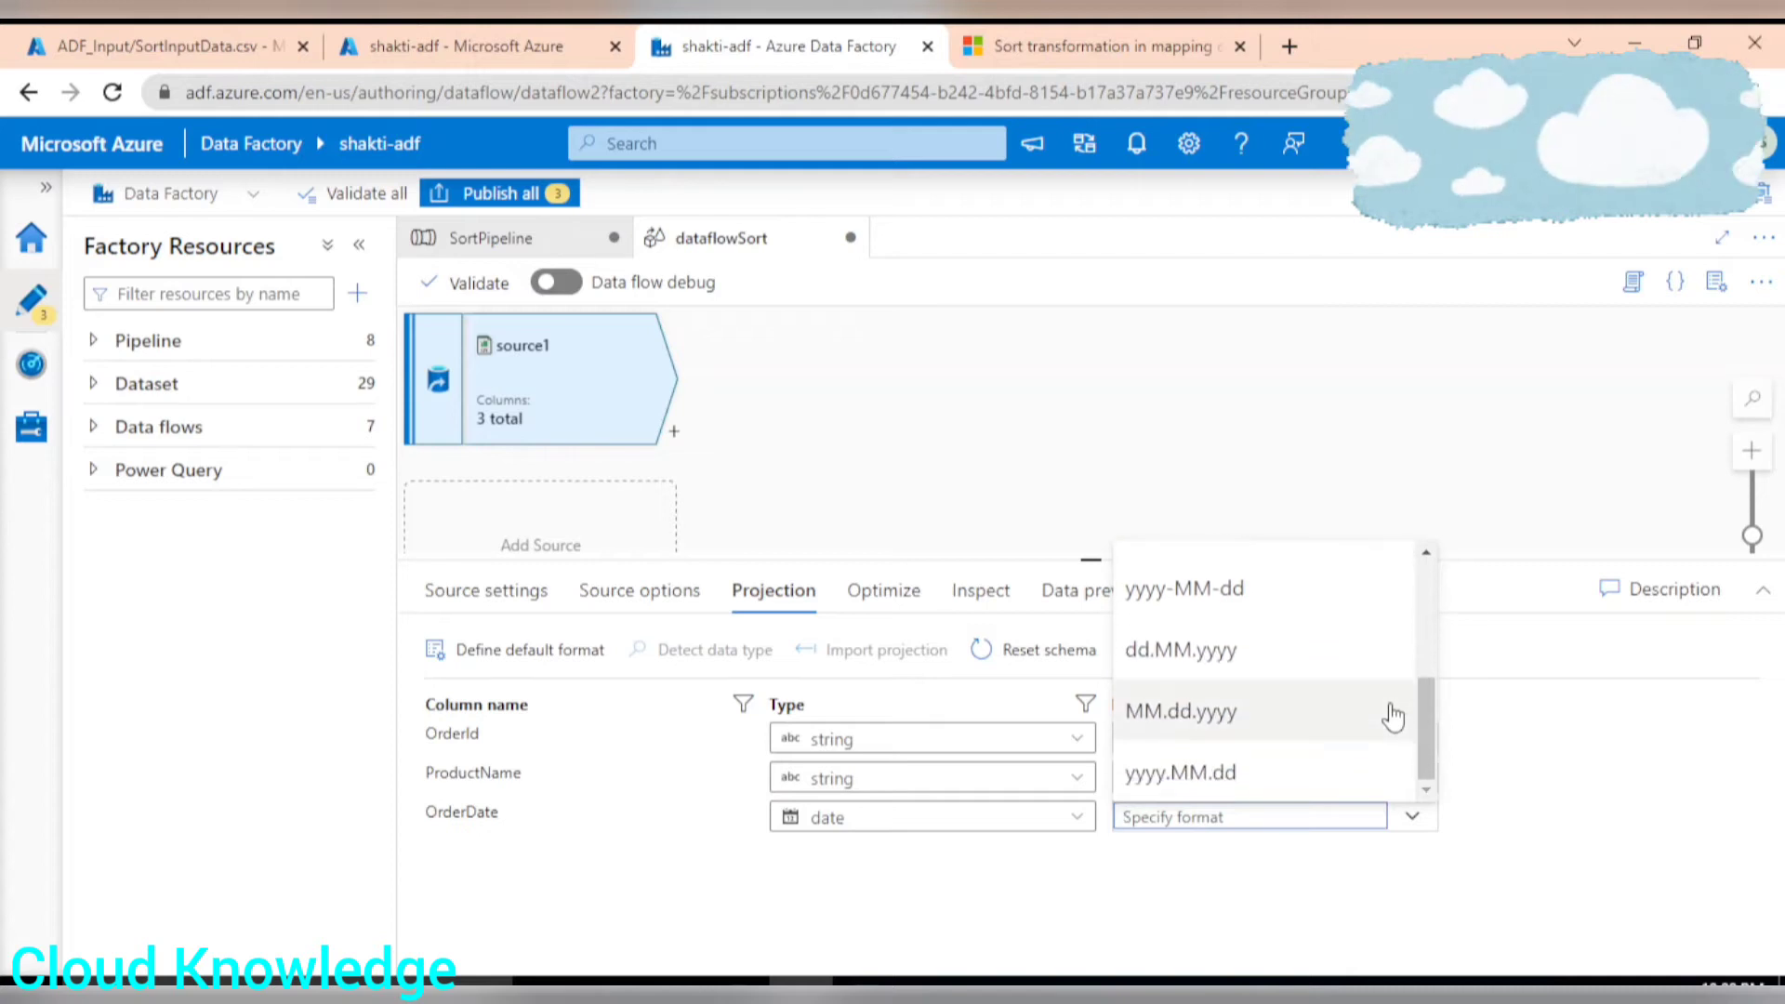
pyautogui.scroll(3, 1392, 717)
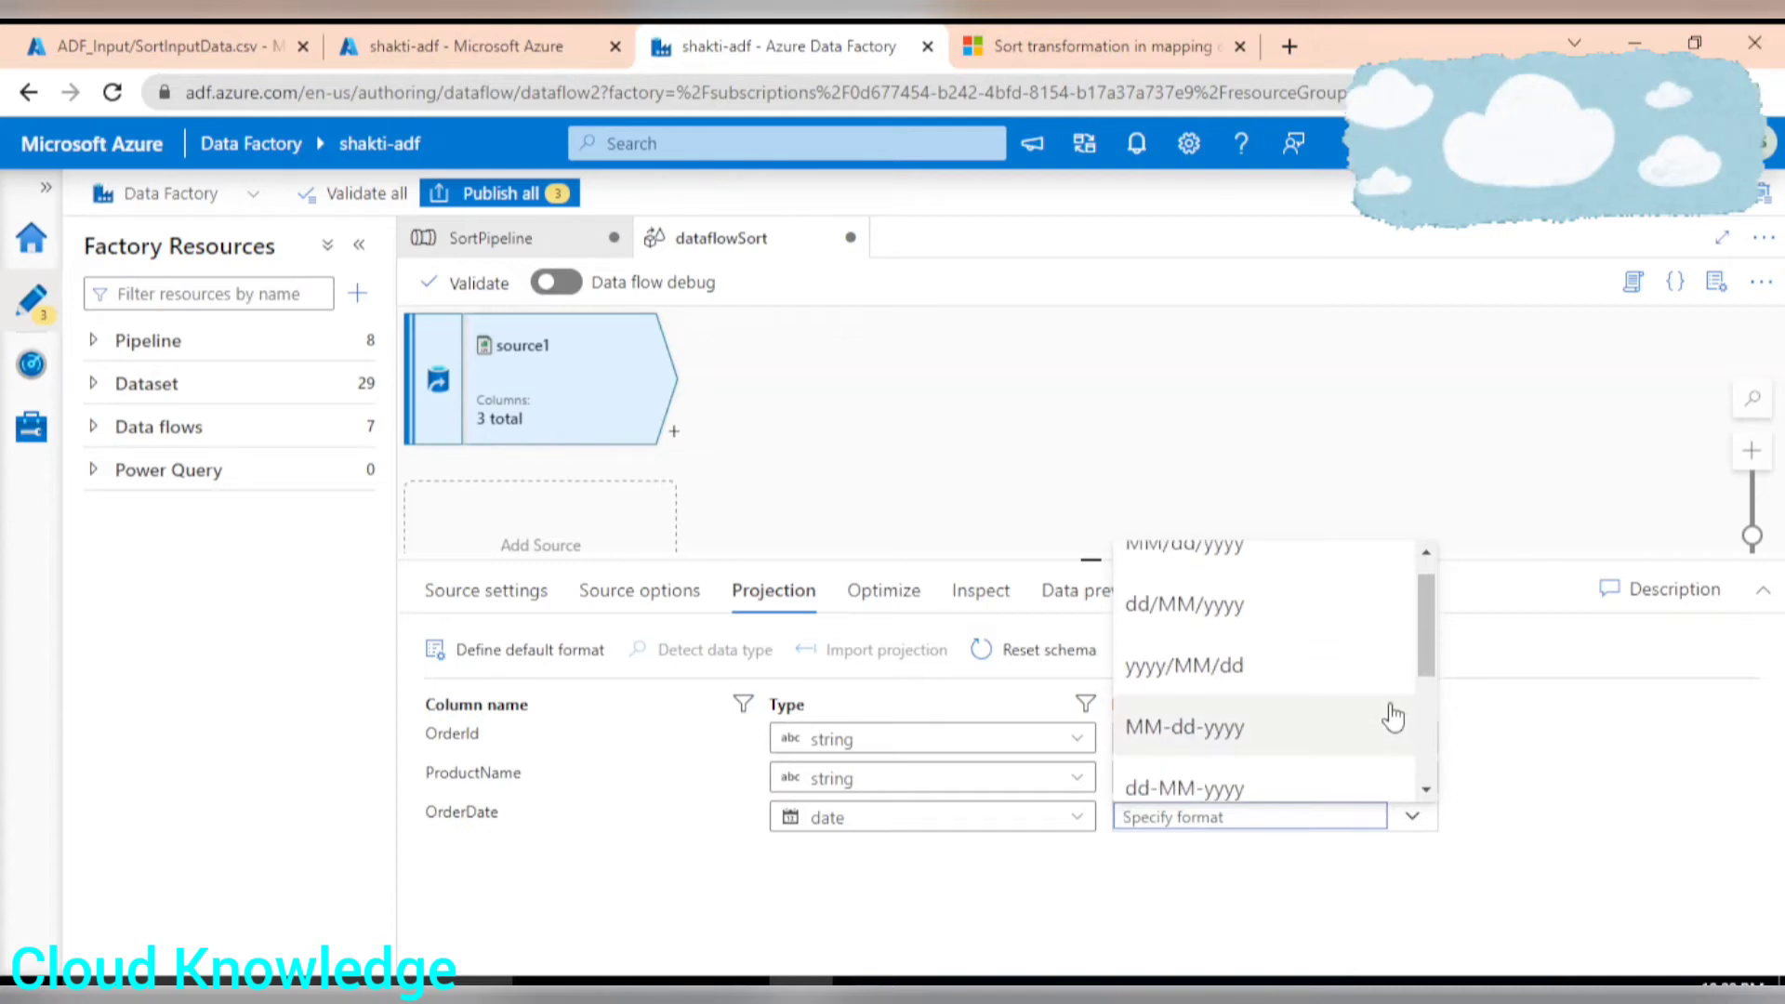
pyautogui.scroll(-2, 1391, 717)
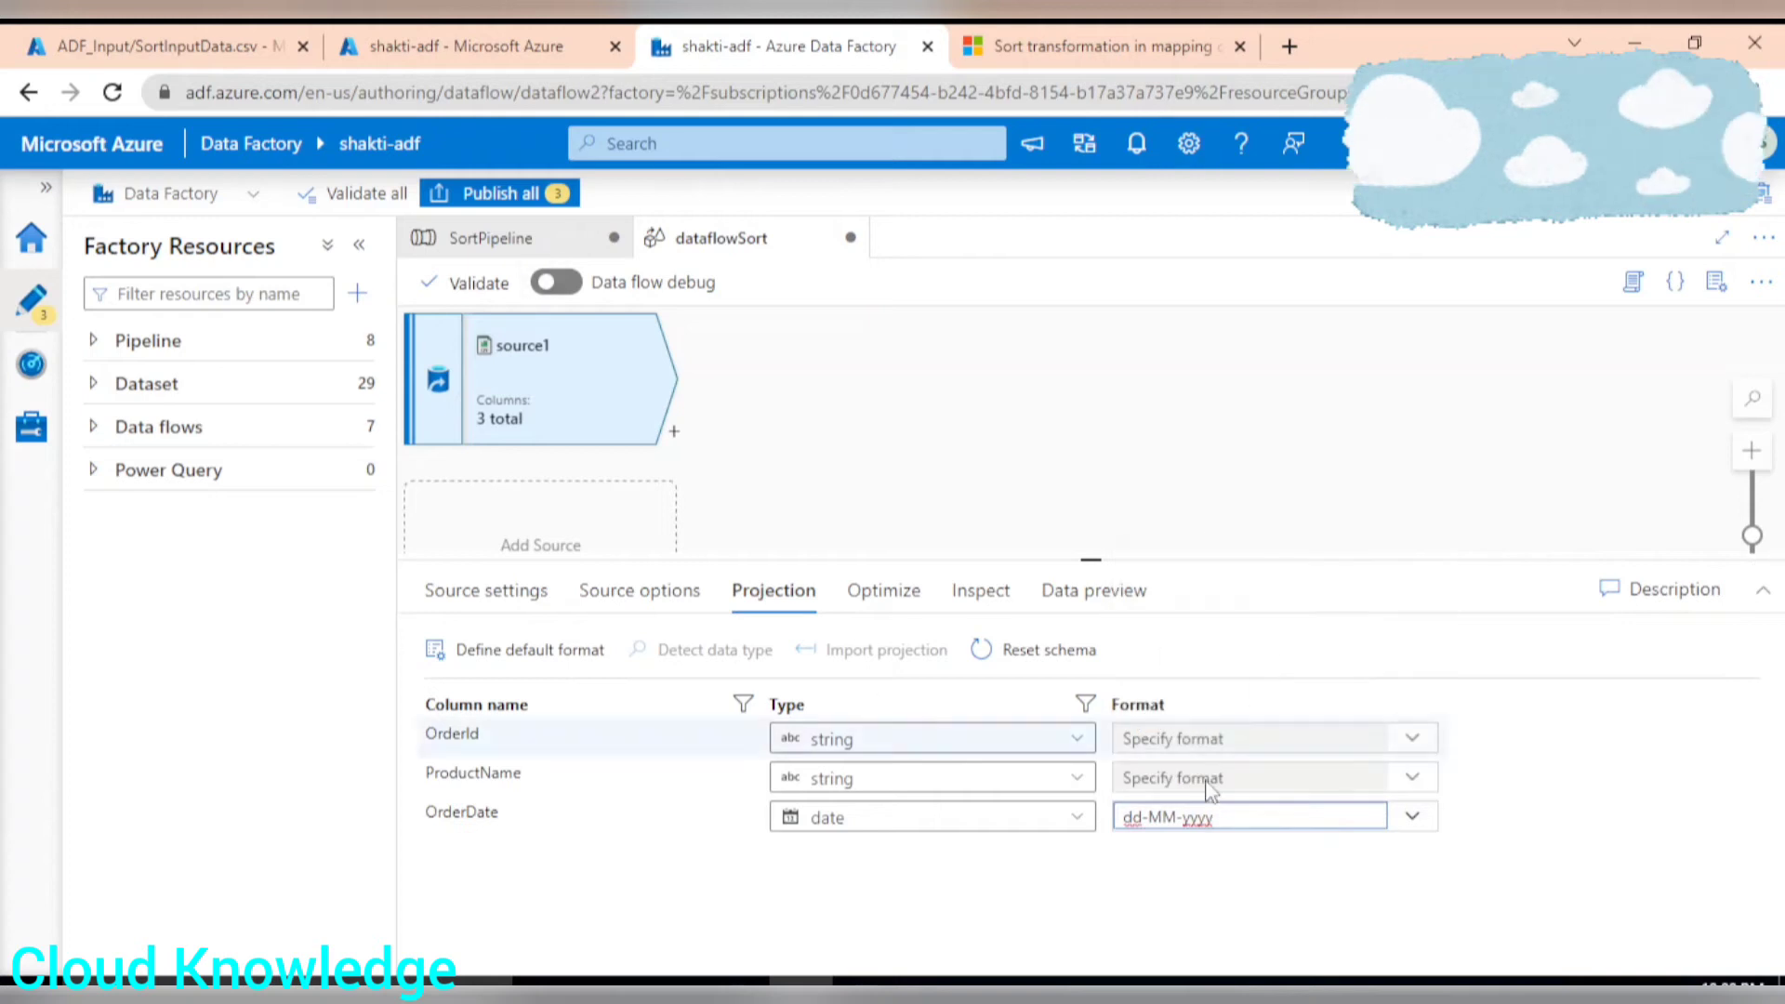
pyautogui.click(1003, 876)
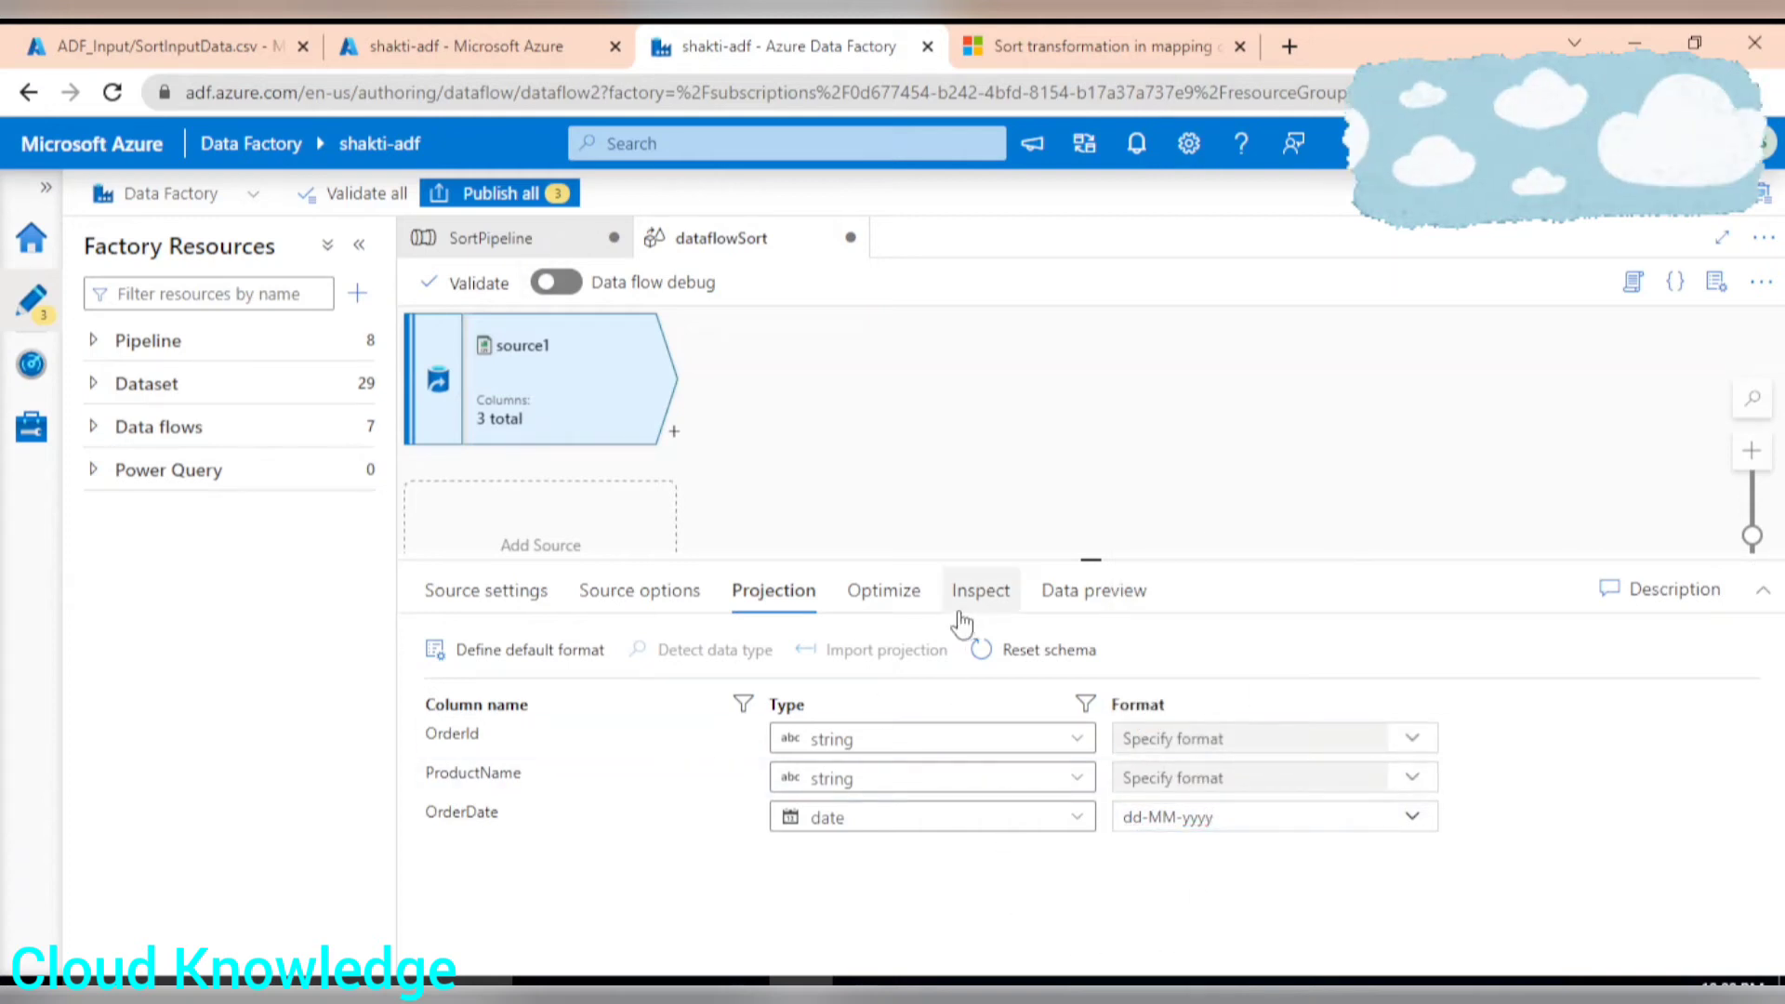
# Step: Check source1's optimize and inspect settings, and turn on data flow debug with AutoResolveIntegrationRuntime and a 1 hour time to live
pyautogui.click(894, 591)
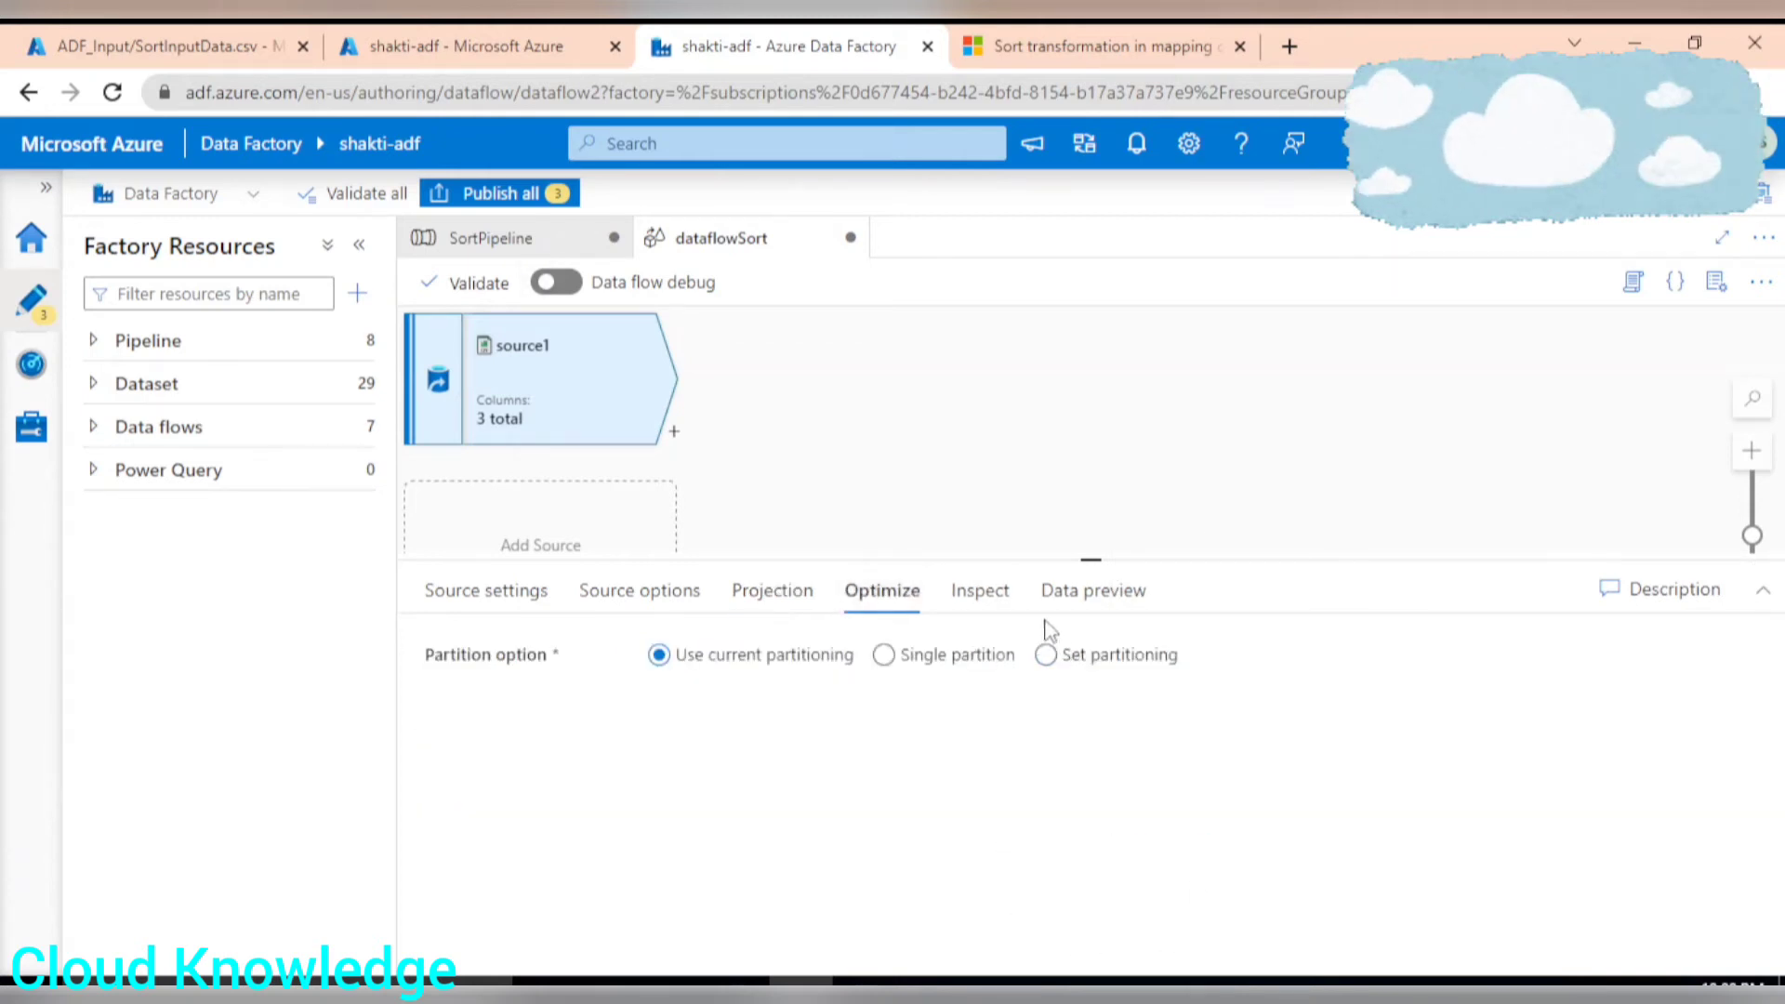
pyautogui.click(993, 599)
pyautogui.click(1091, 599)
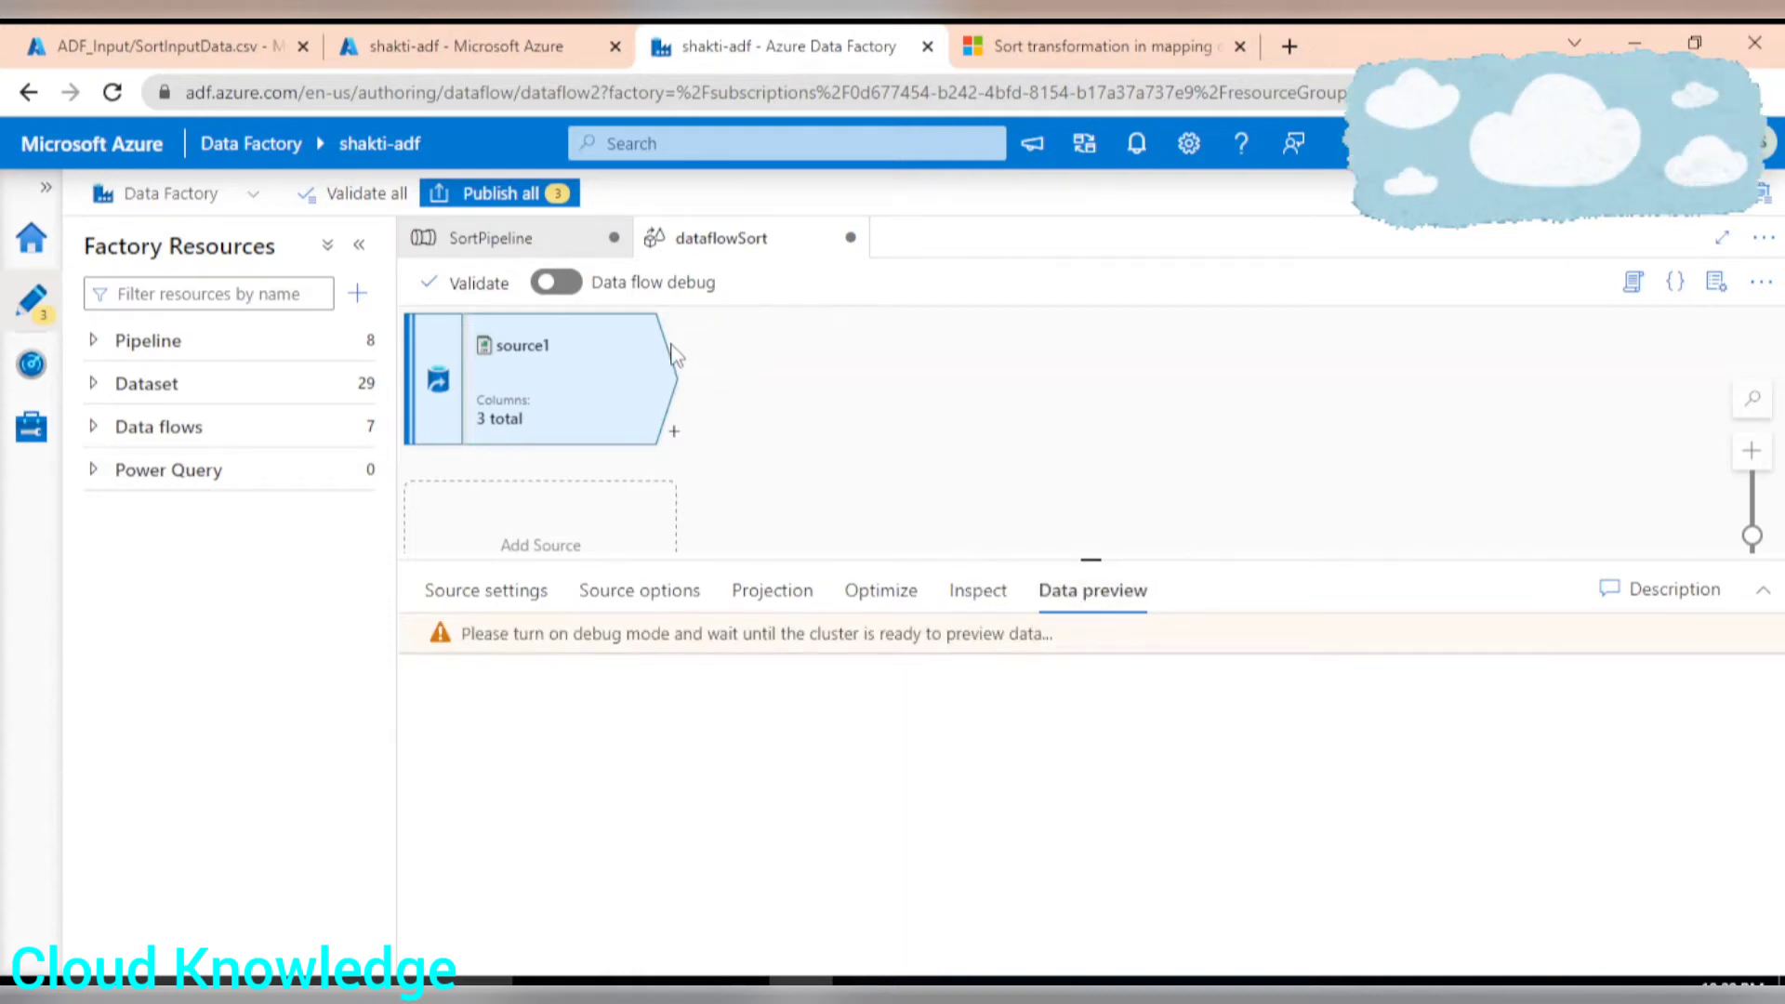
pyautogui.click(556, 283)
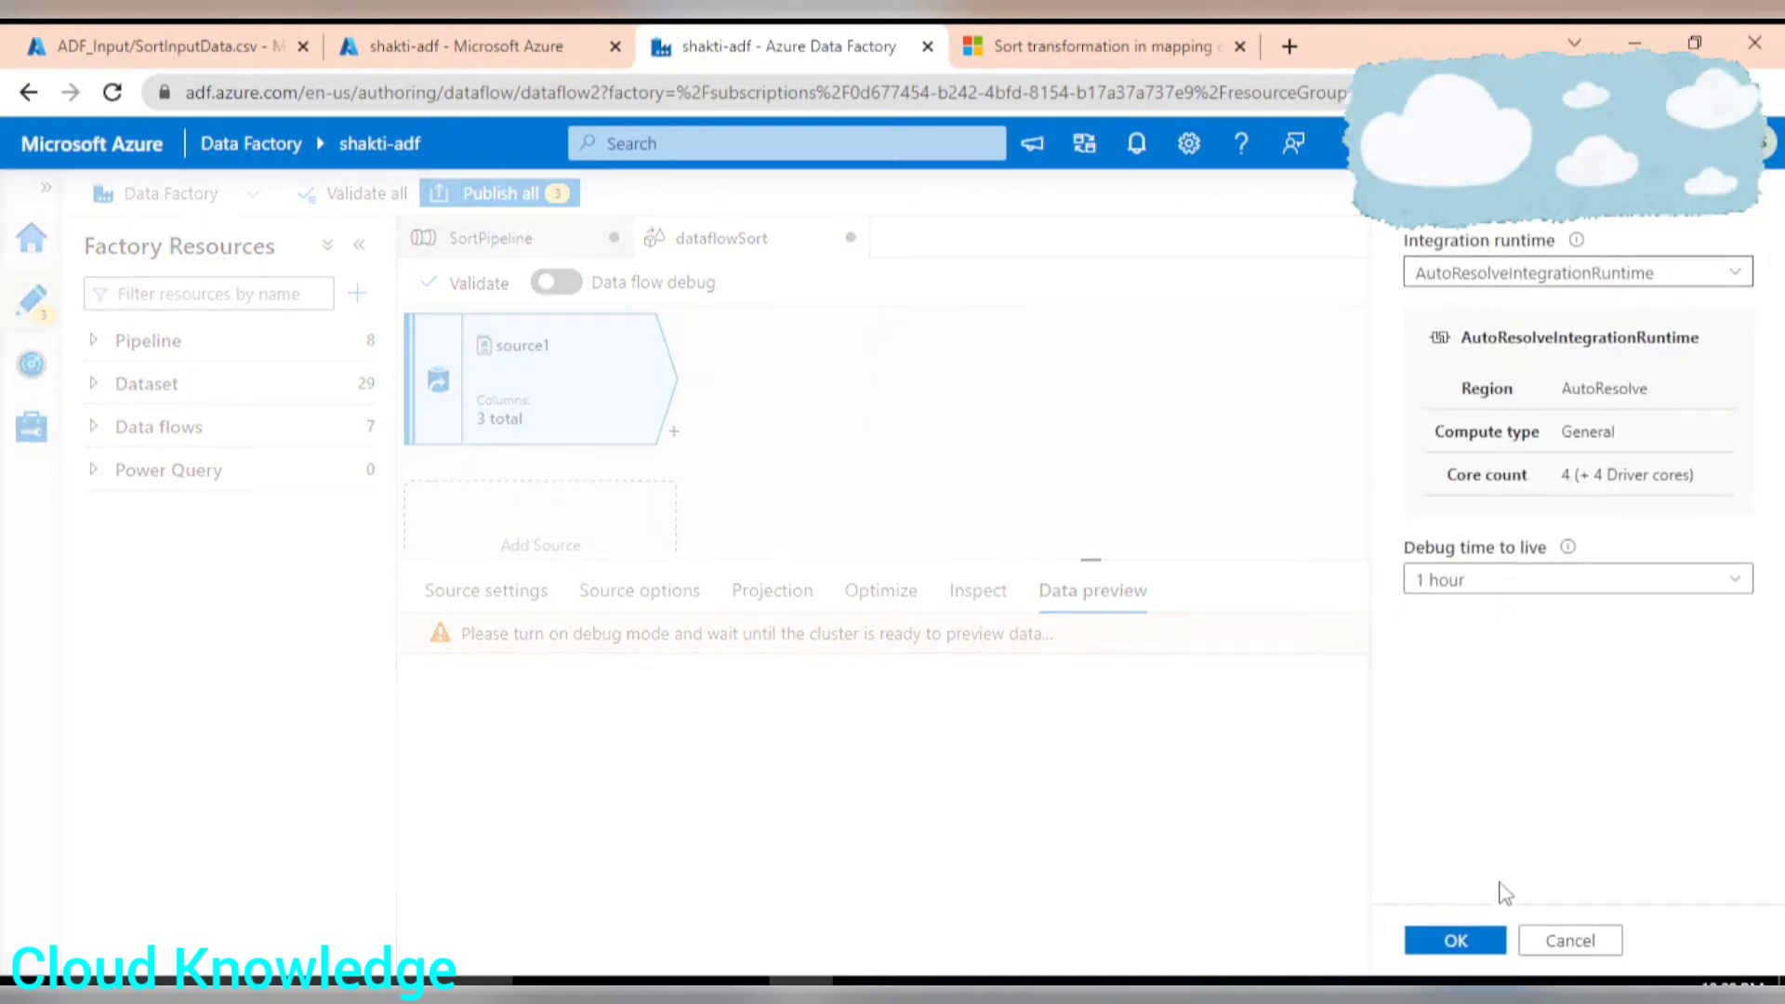
pyautogui.click(1456, 940)
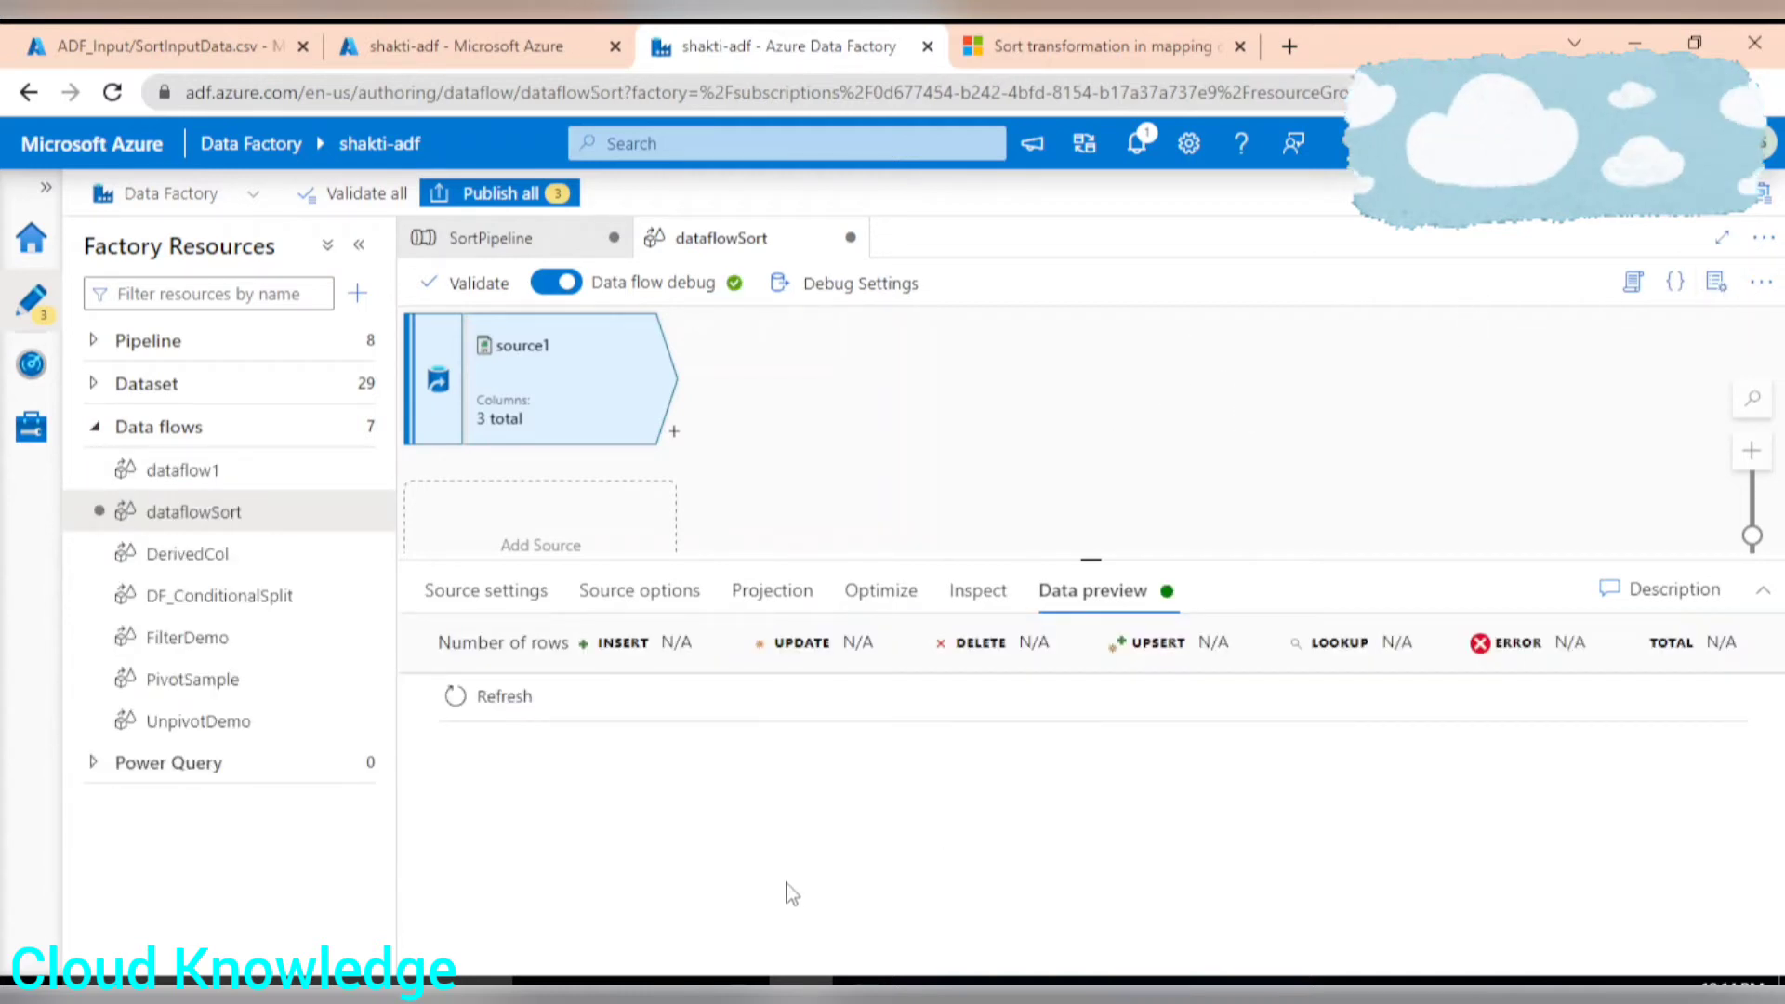
# Step: Refresh source1's data preview and examine the order of the rows and the OrderDate values
pyautogui.click(500, 713)
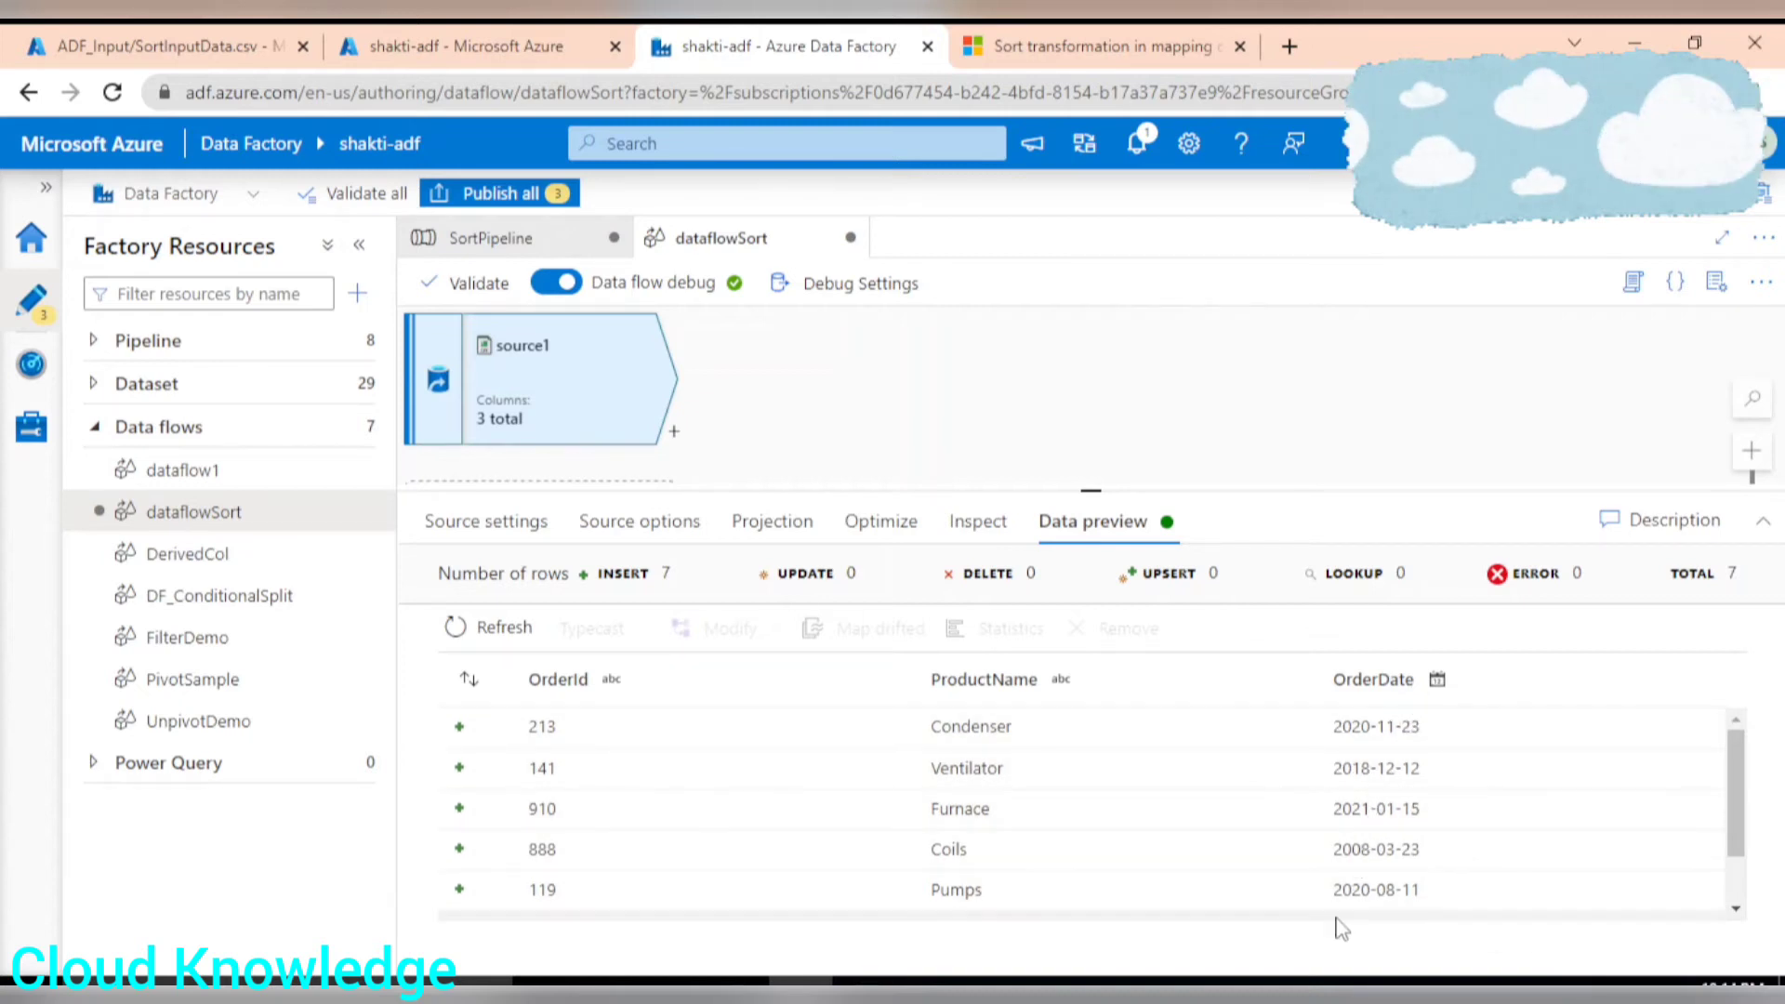
pyautogui.scroll(-2, 1435, 778)
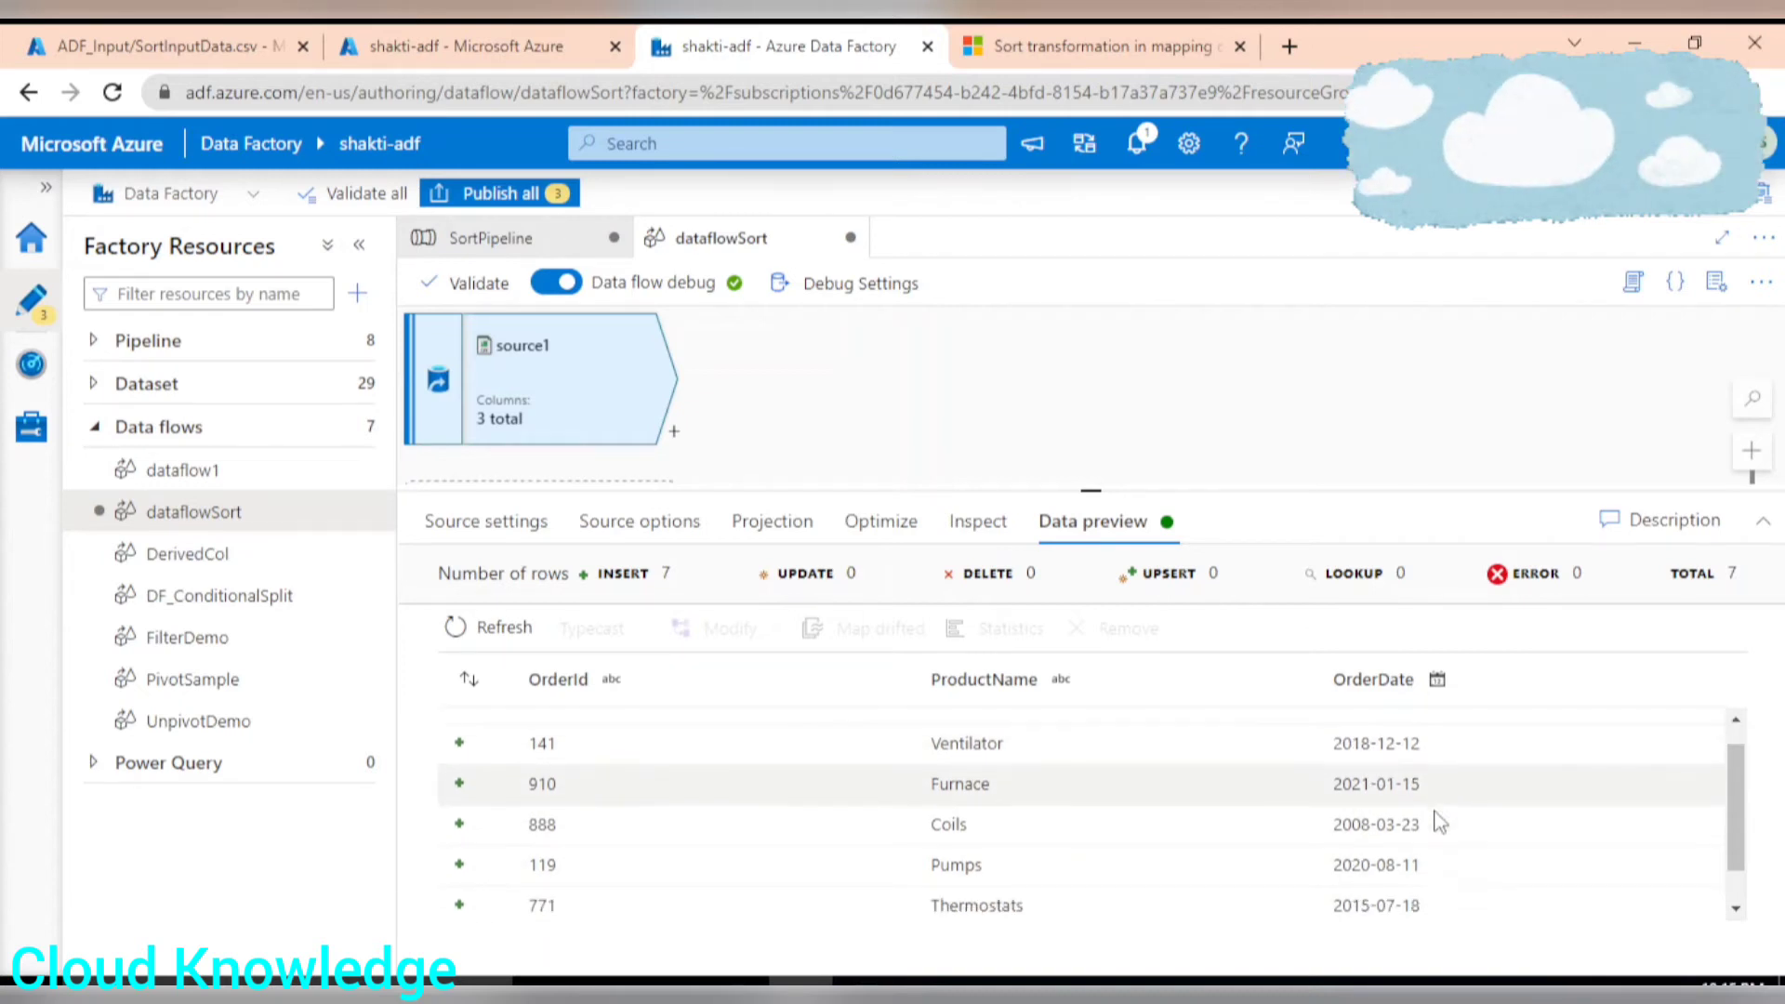
pyautogui.scroll(2, 1439, 820)
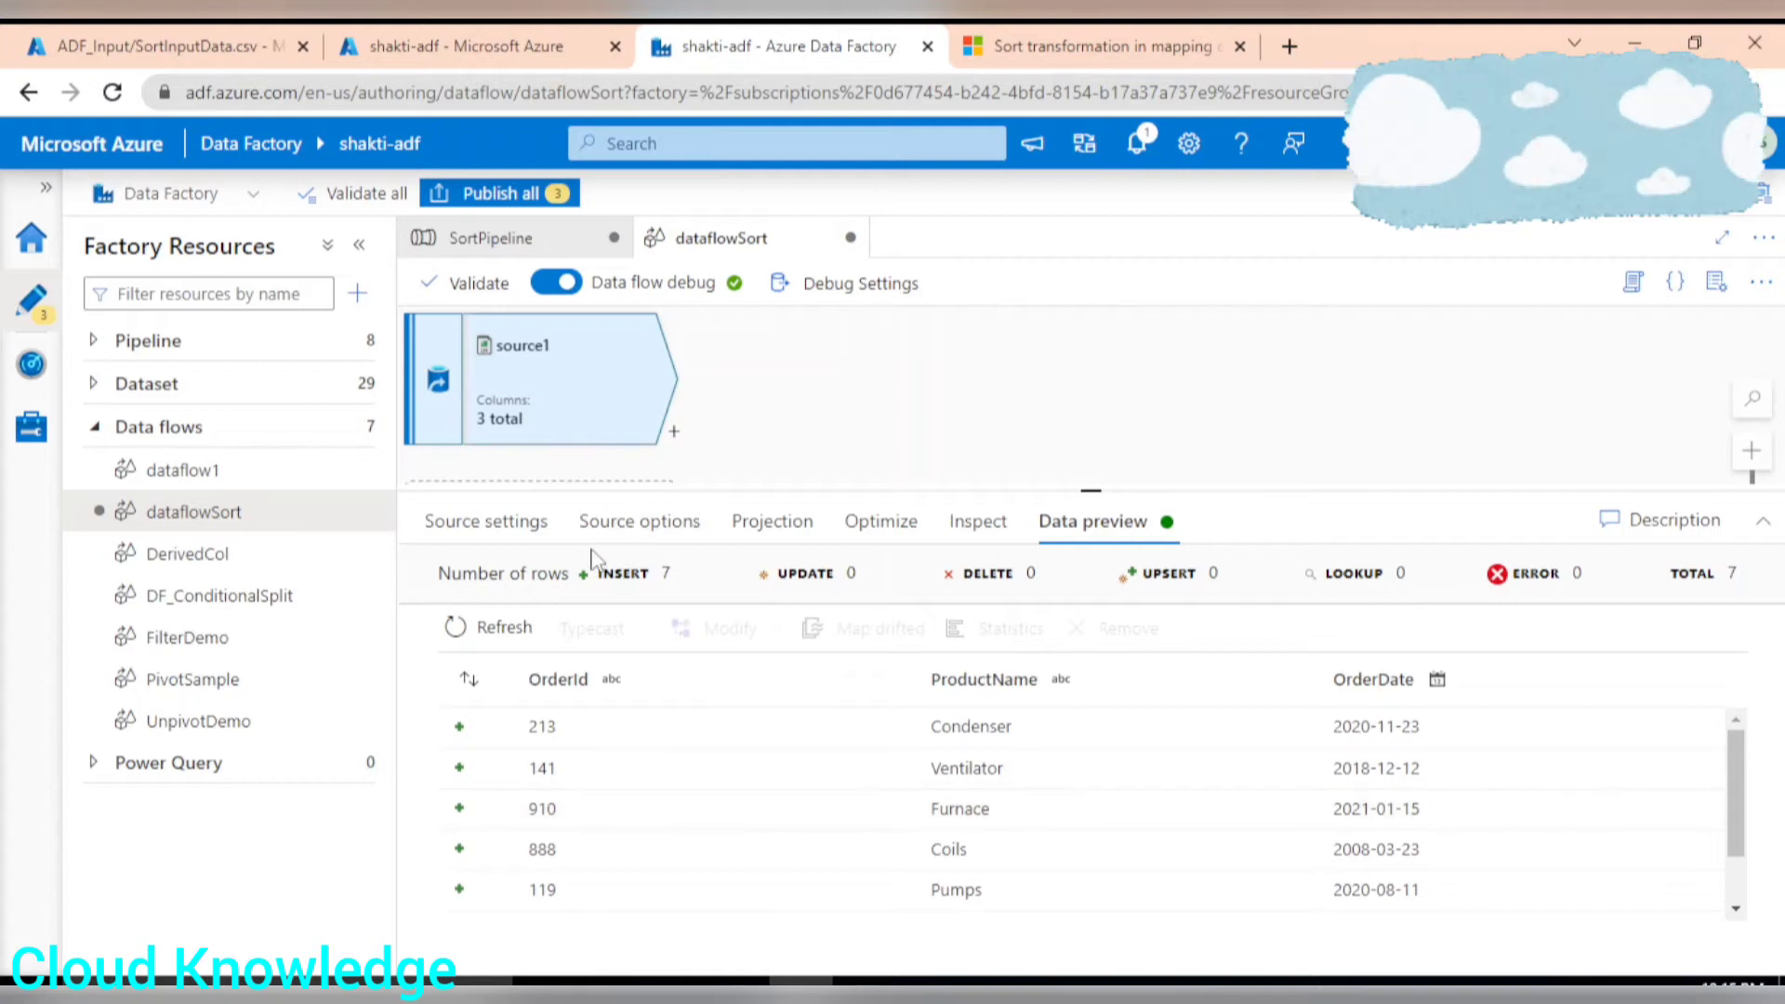
# Step: Add a Sort transformation after source1 and name its output stream SortProductsDatewise, leaving Case insensitive off
pyautogui.click(674, 433)
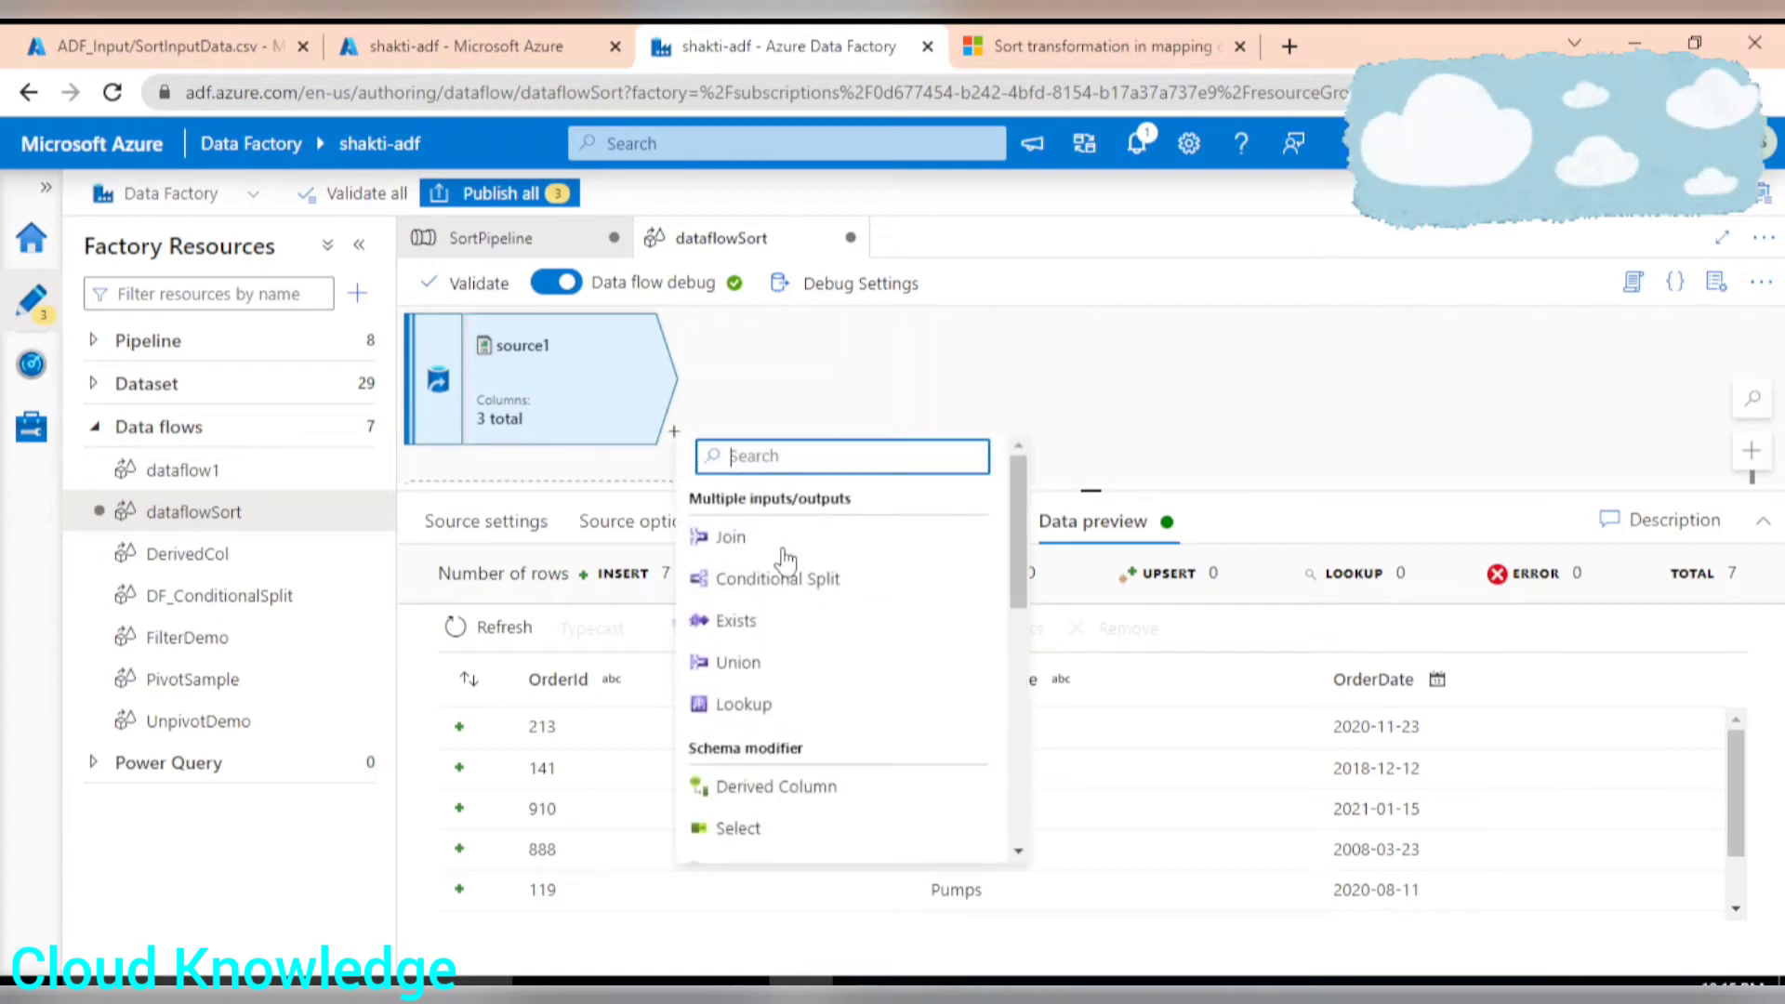
pyautogui.scroll(-5, 833, 601)
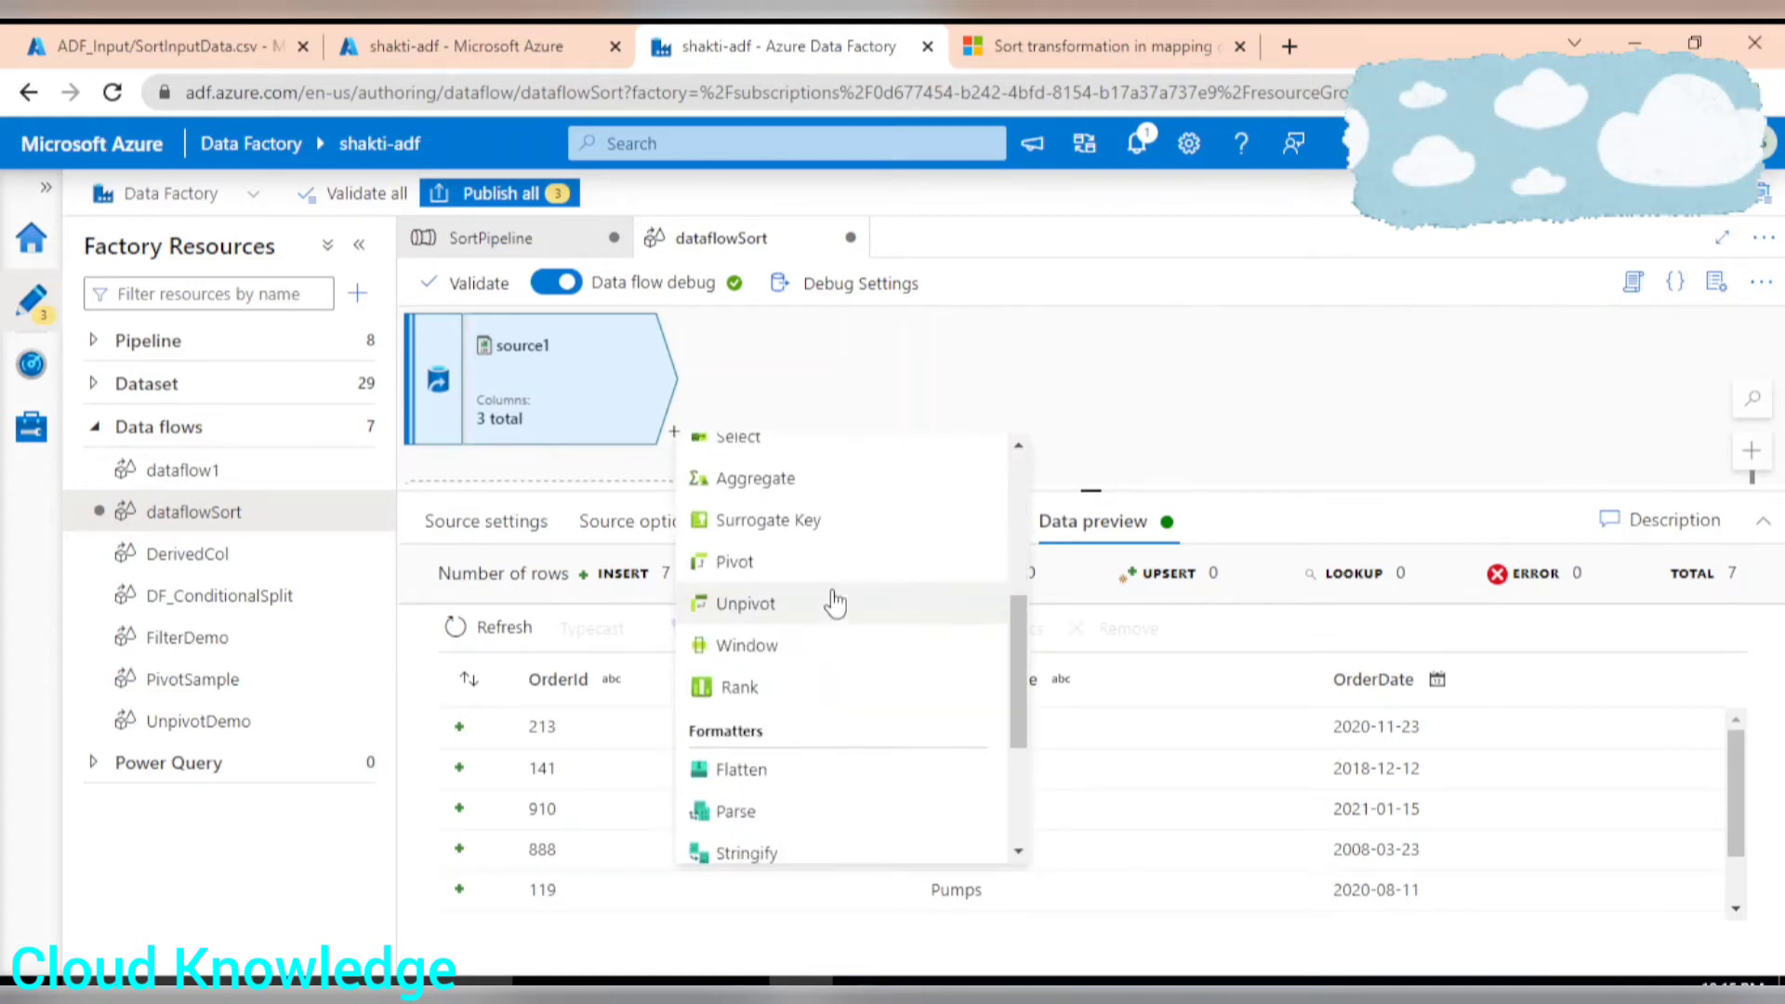
pyautogui.scroll(-3, 833, 601)
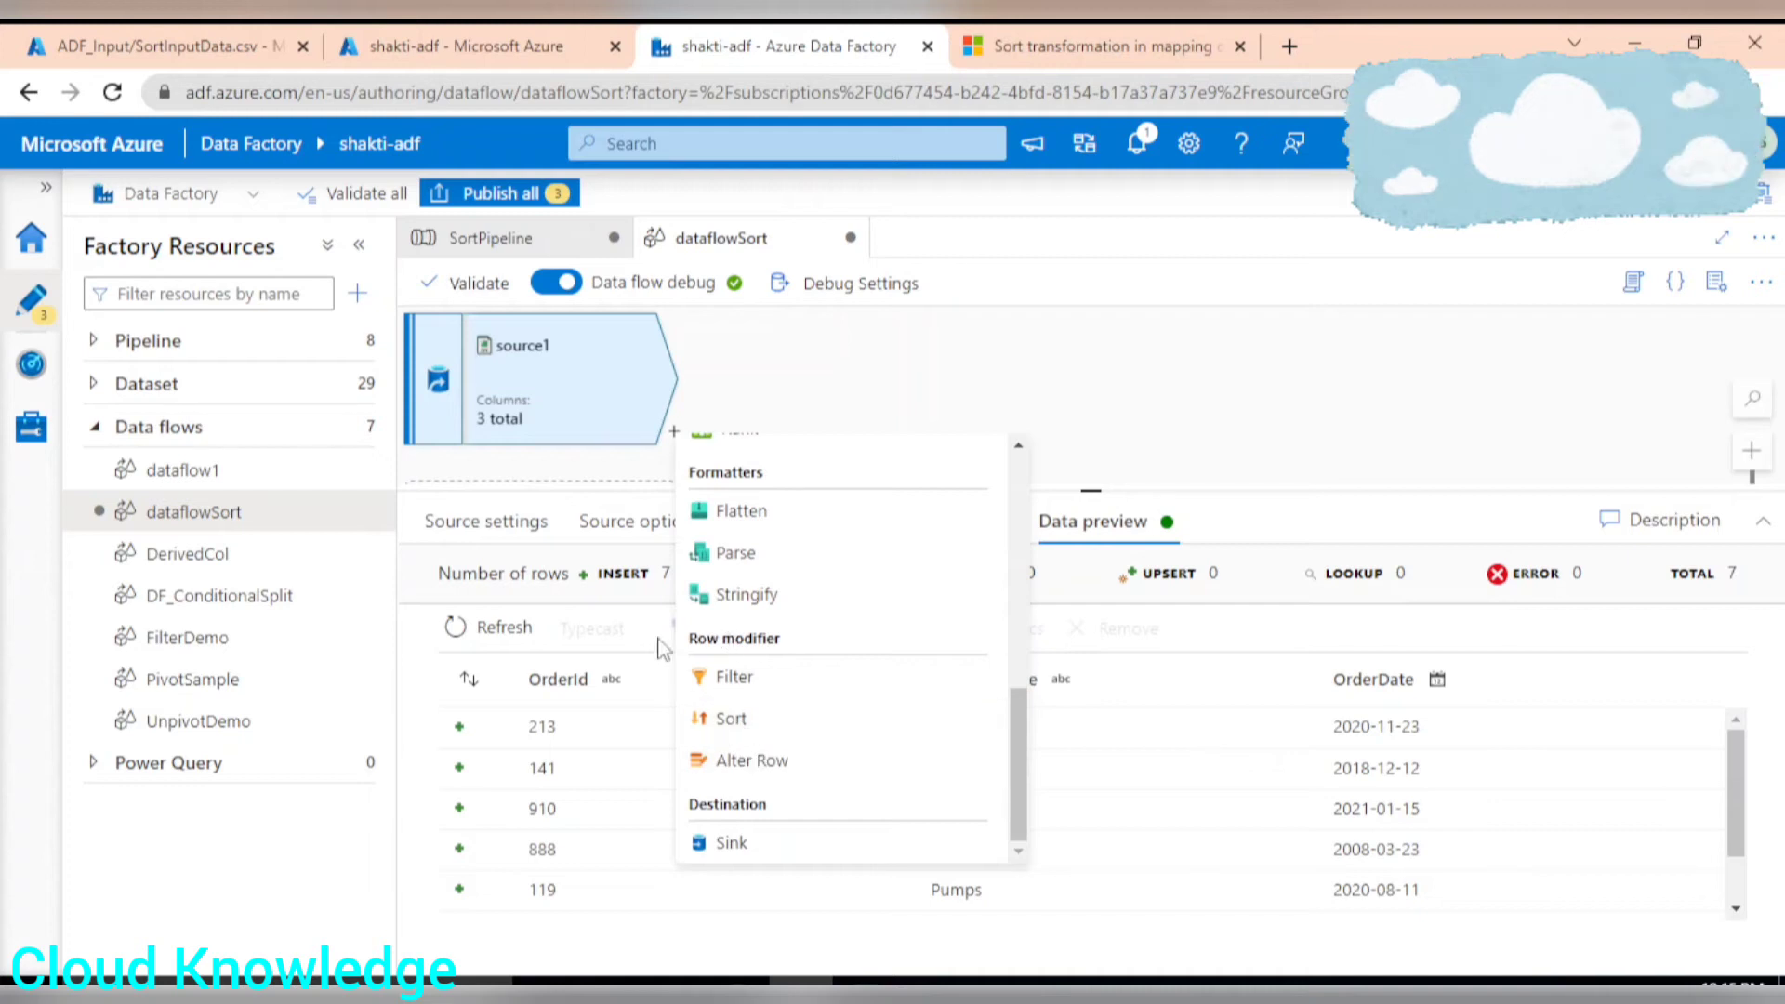
pyautogui.click(749, 734)
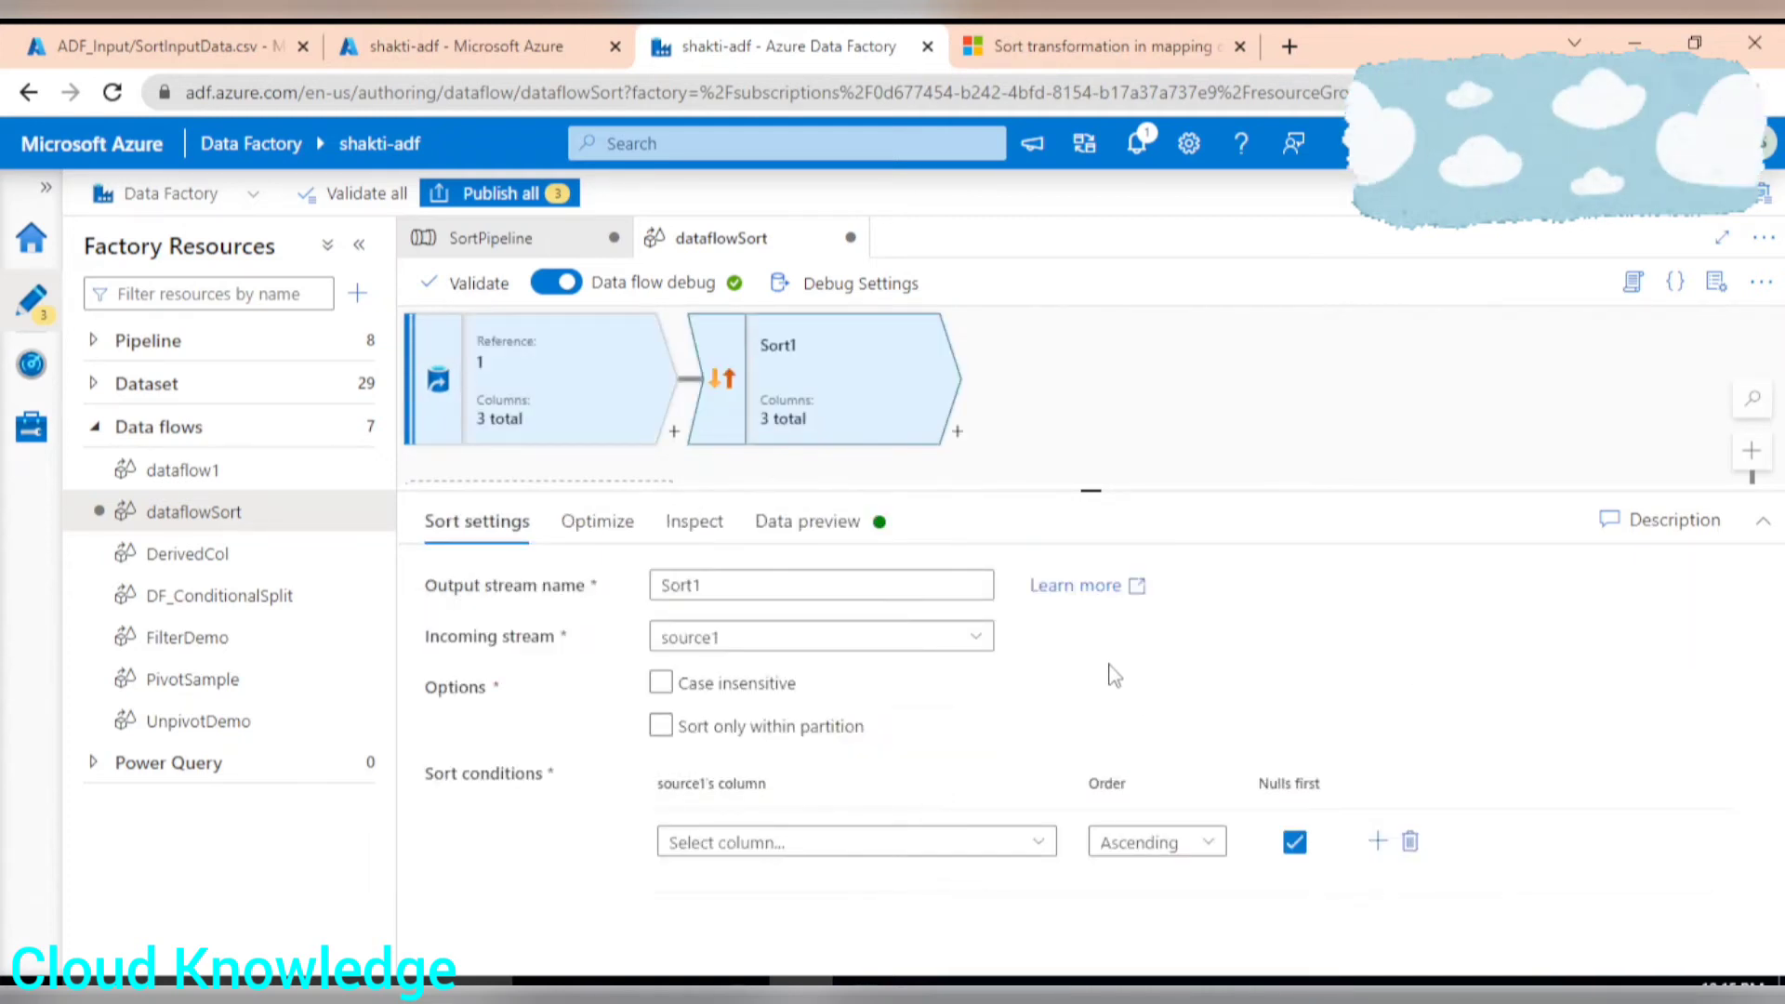
pyautogui.click(723, 586)
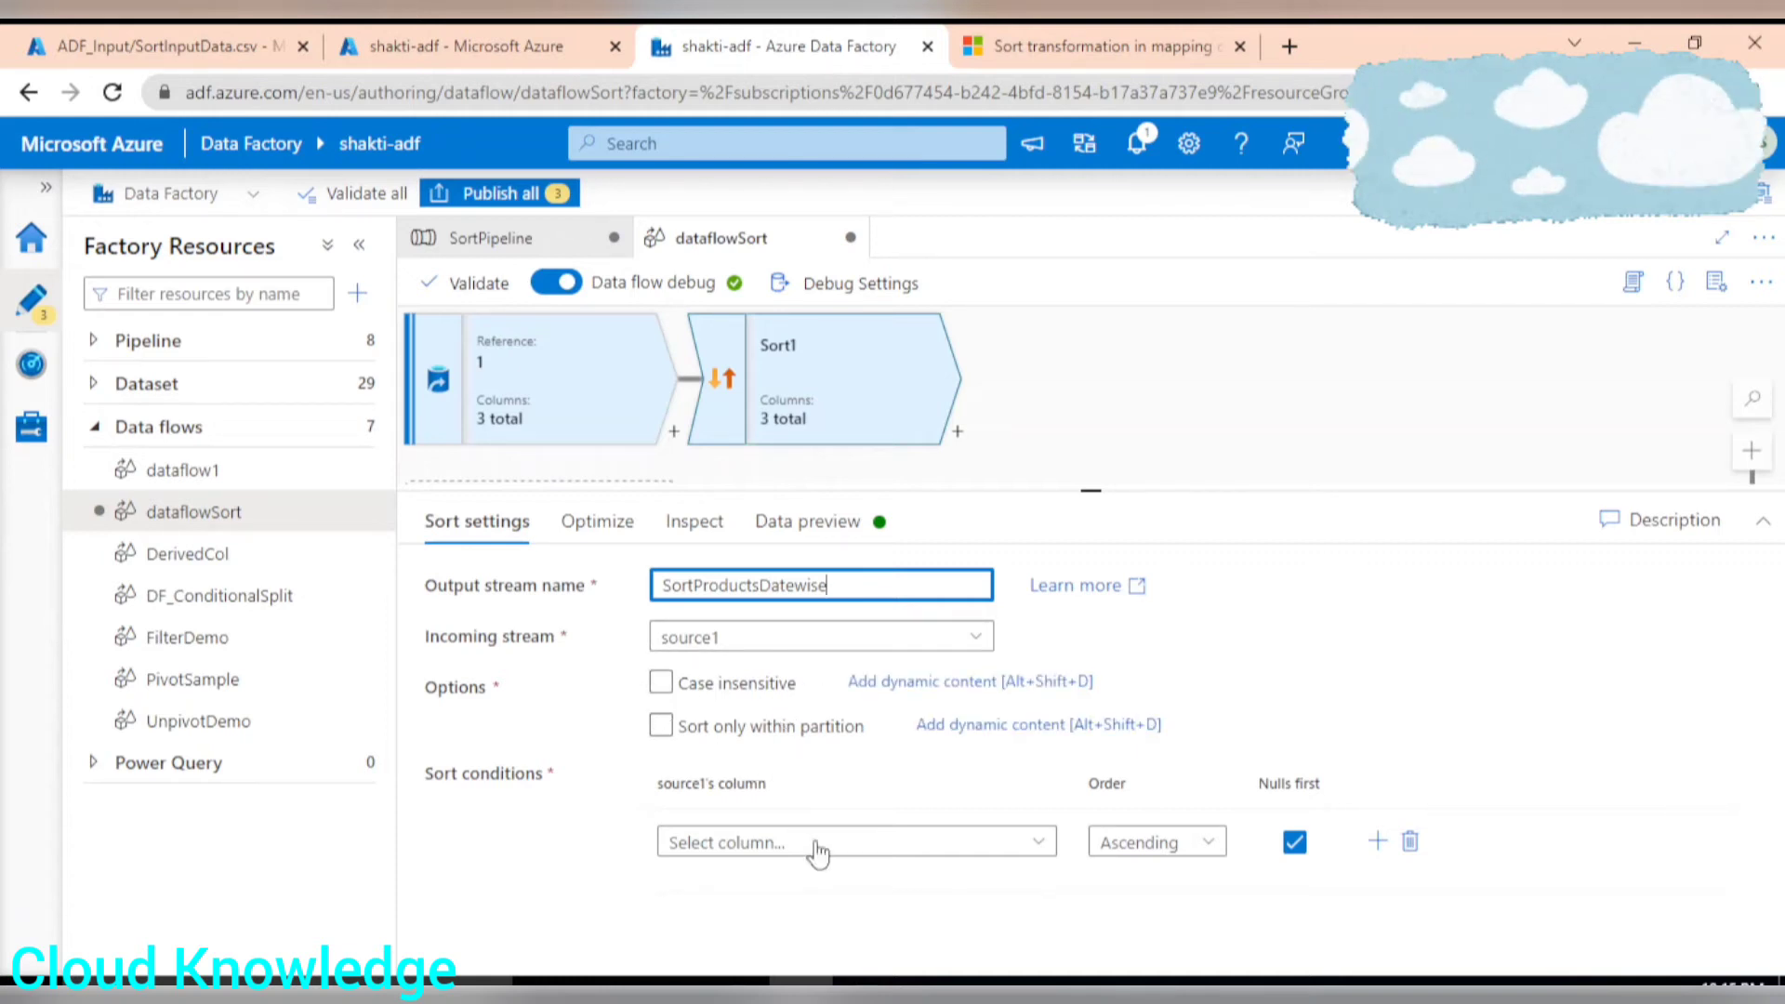
pyautogui.click(664, 688)
pyautogui.click(670, 693)
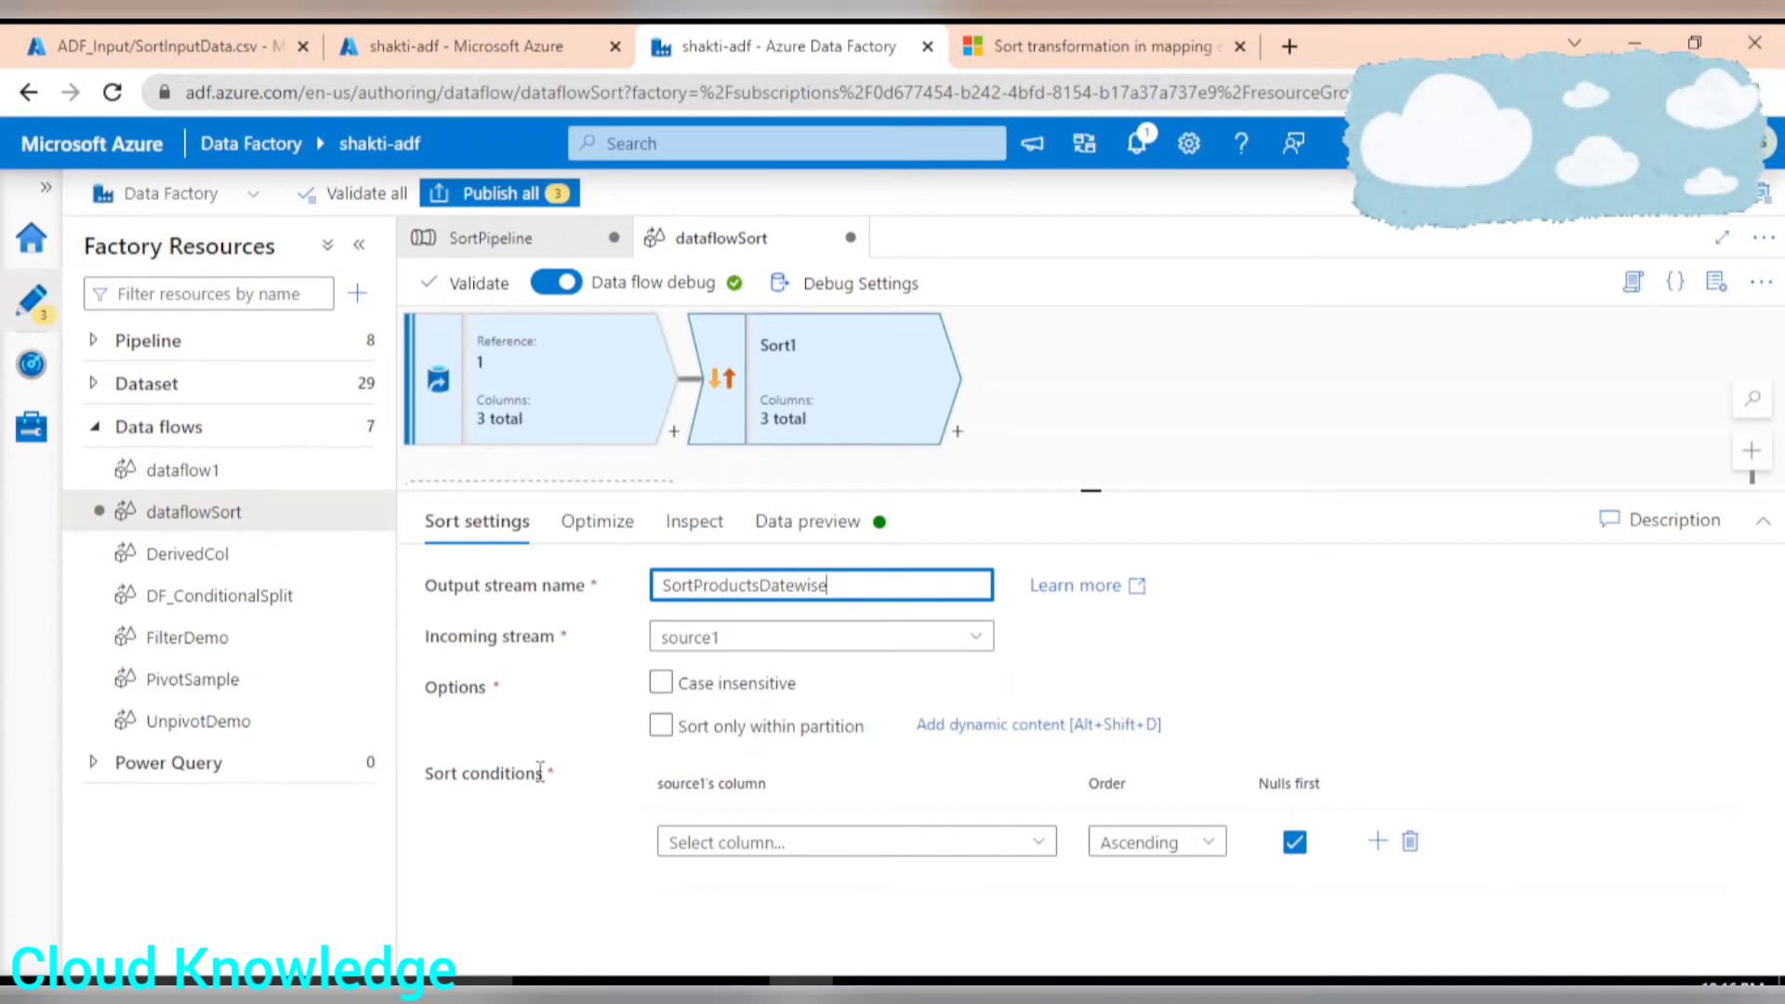
# Step: Set the sort condition of SortProductsDatewise to the OrderDate column in Descending order
pyautogui.moveTo(434, 775); pyautogui.dragTo(571, 788)
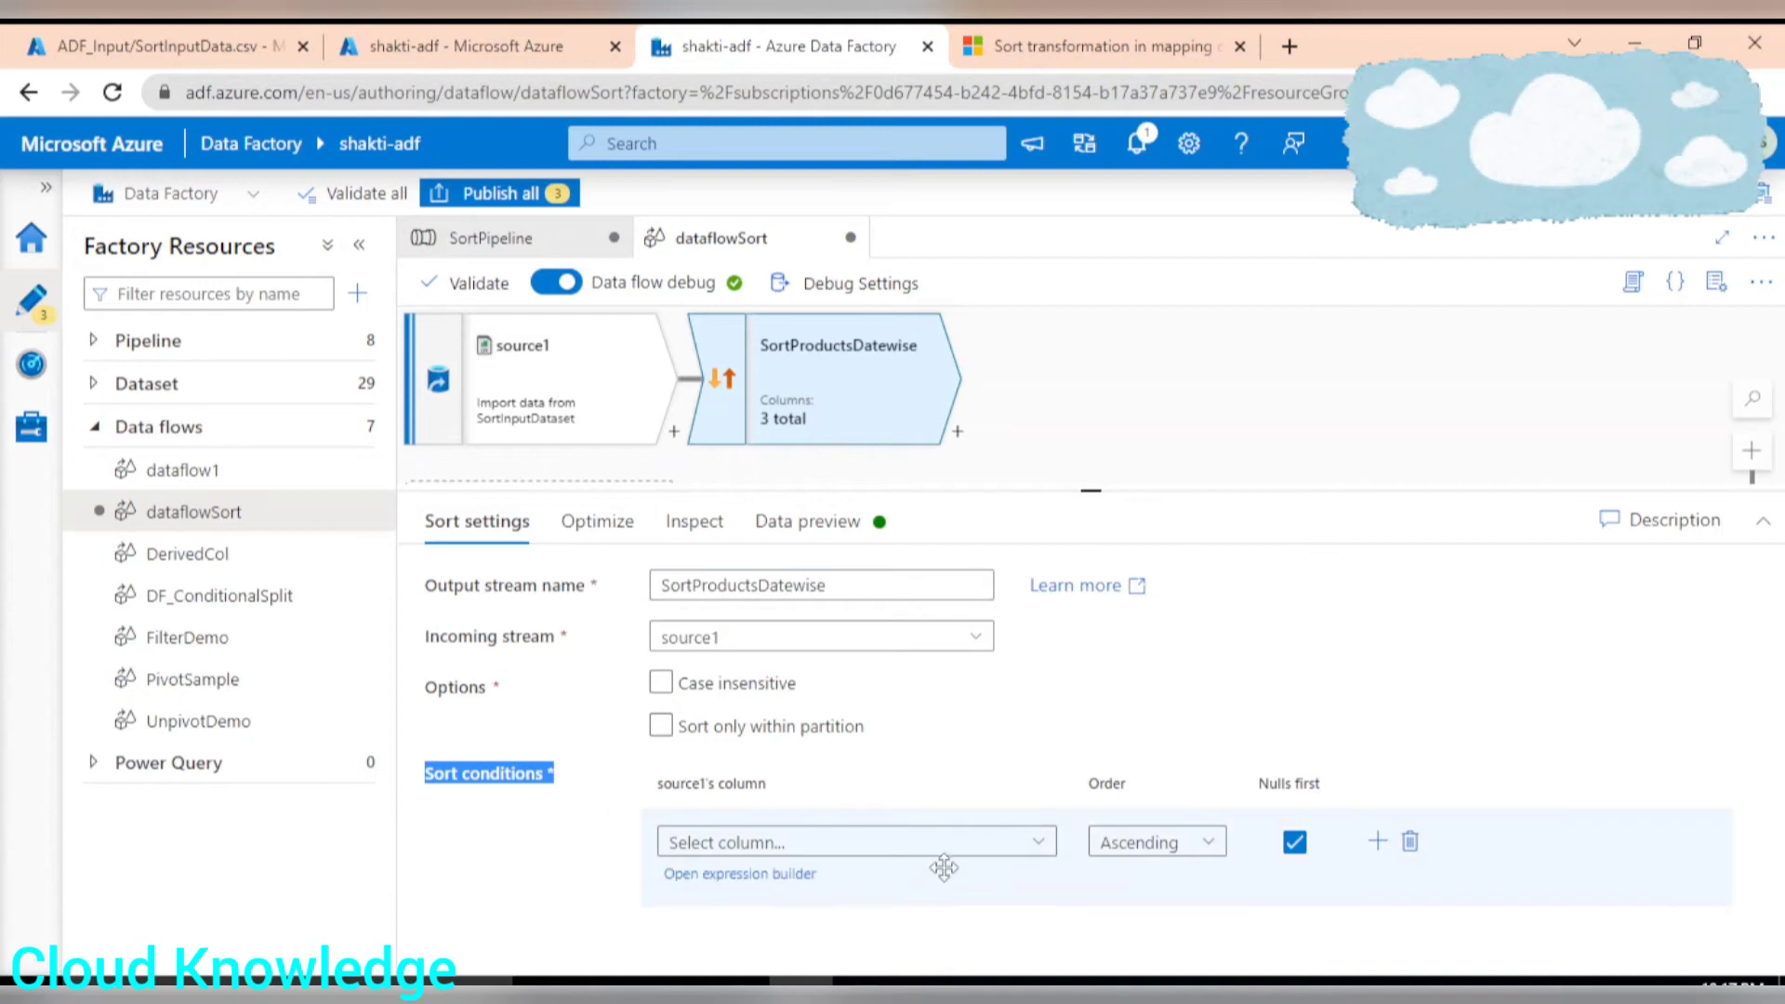
pyautogui.click(1042, 844)
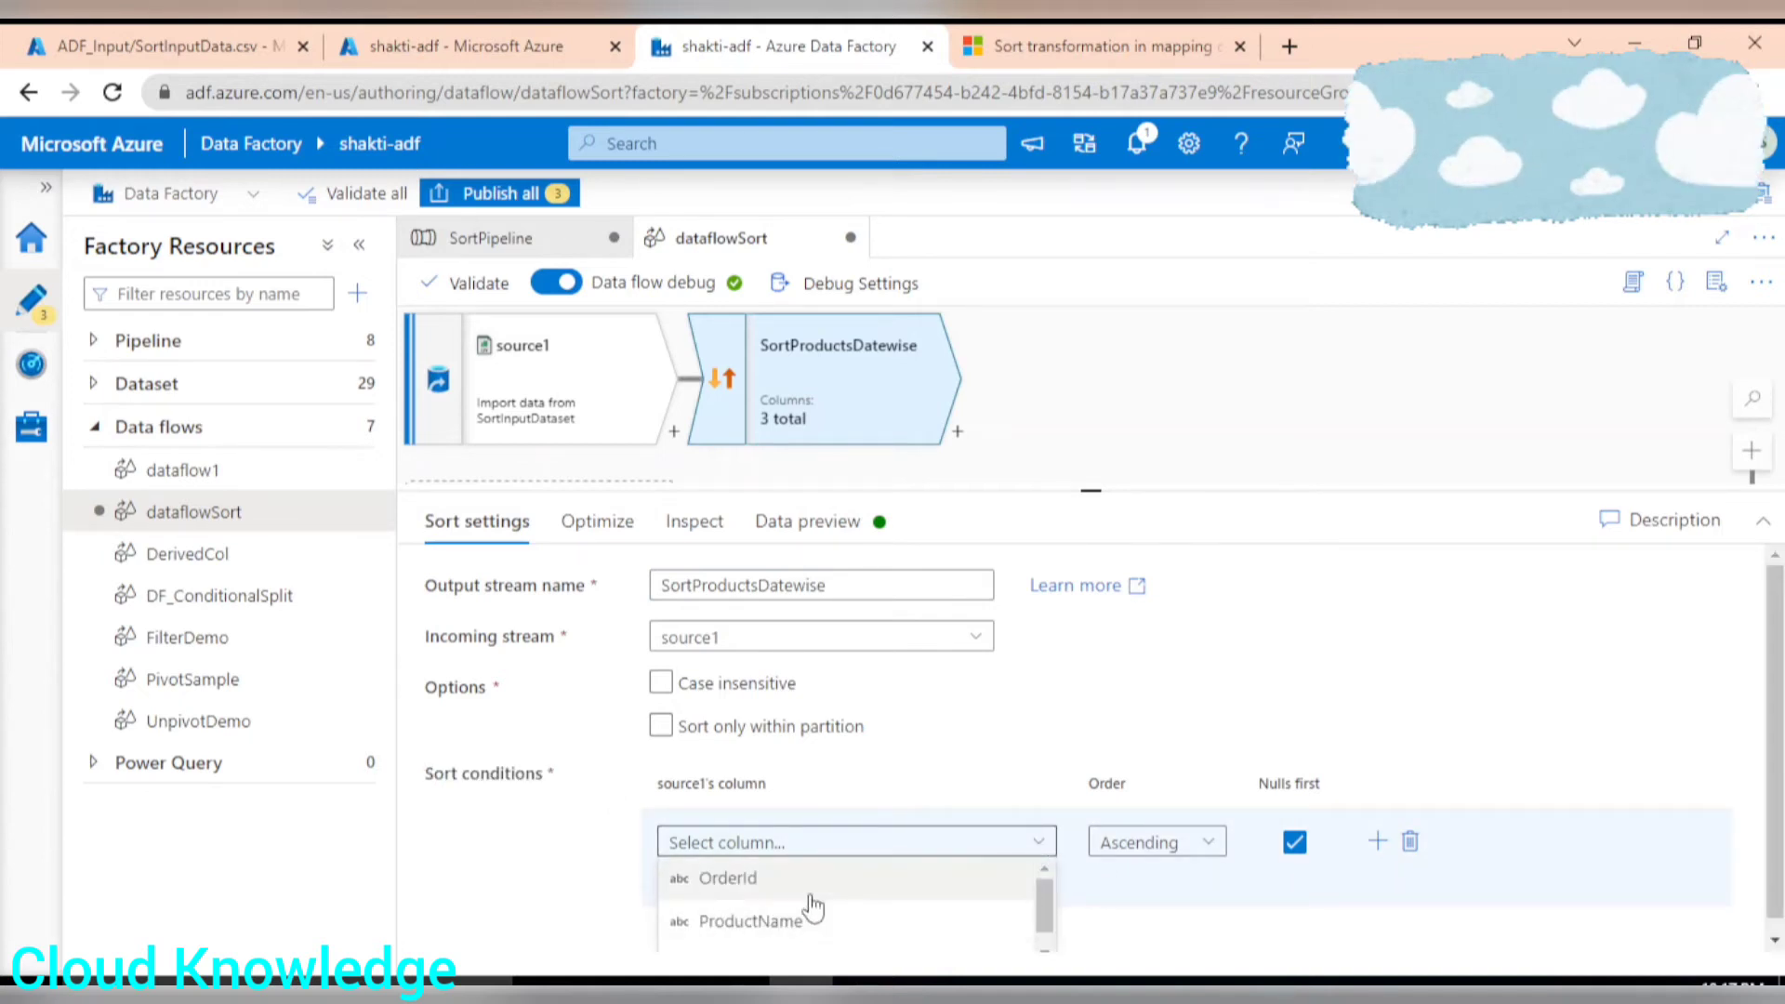
pyautogui.scroll(-1, 809, 908)
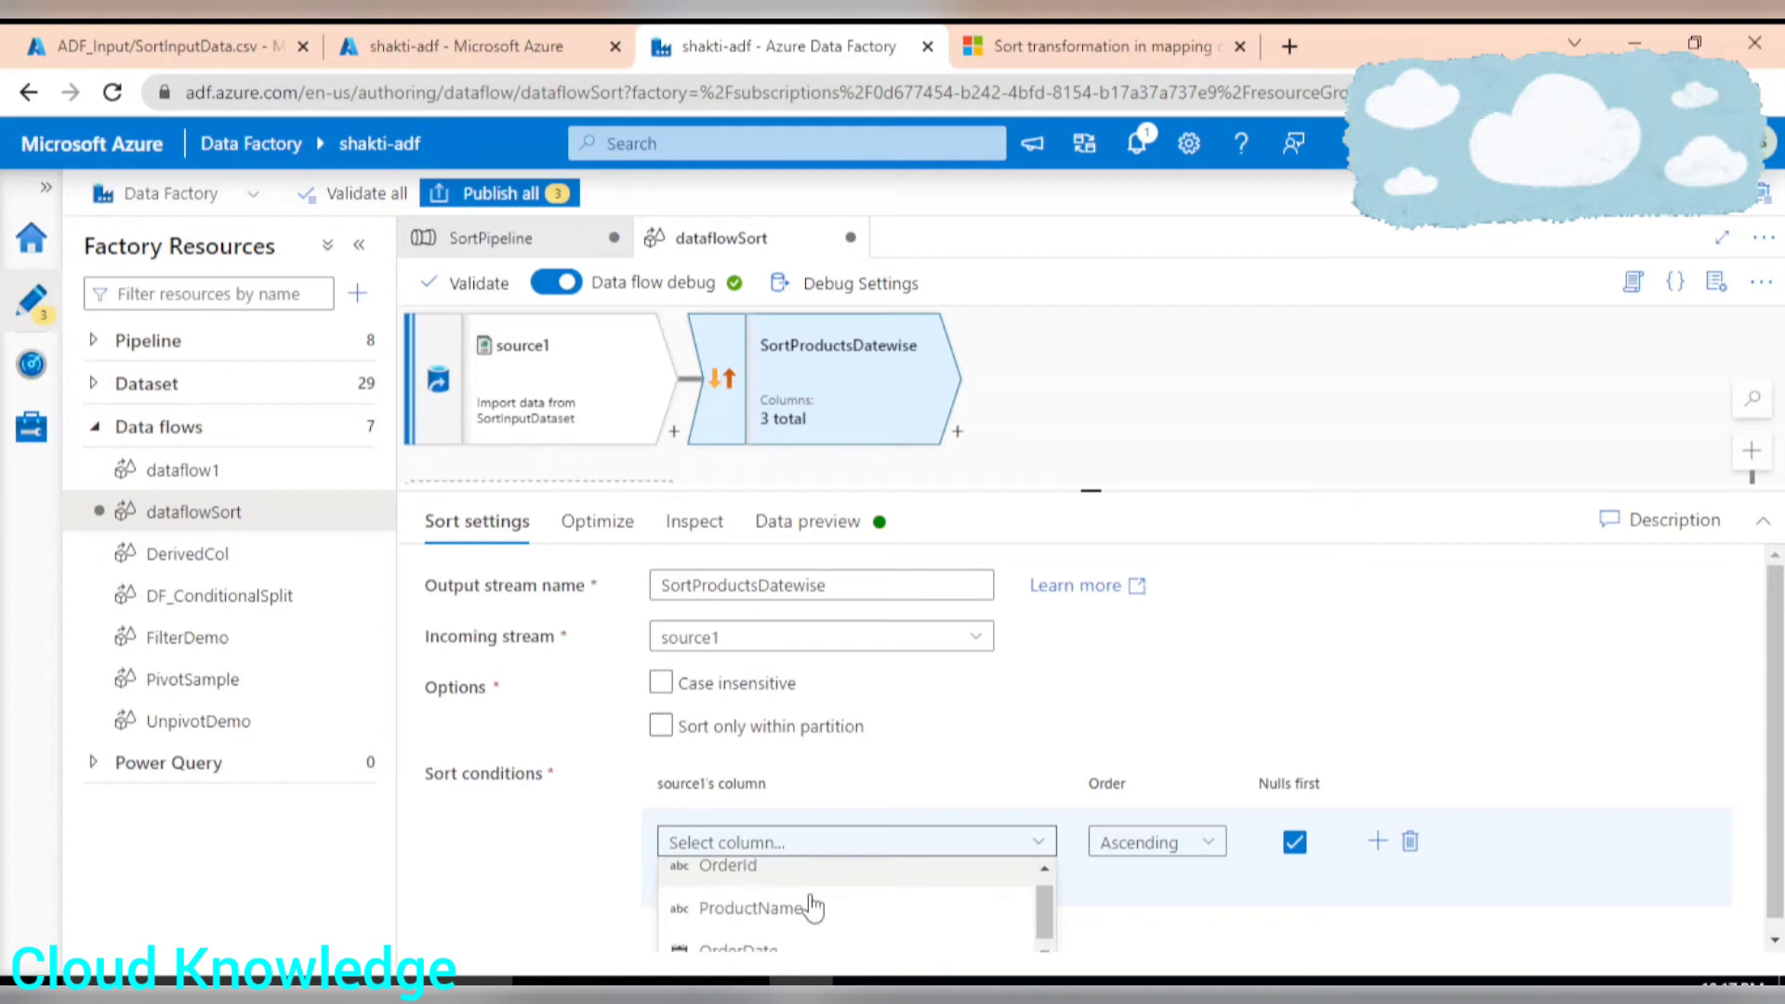
pyautogui.click(736, 945)
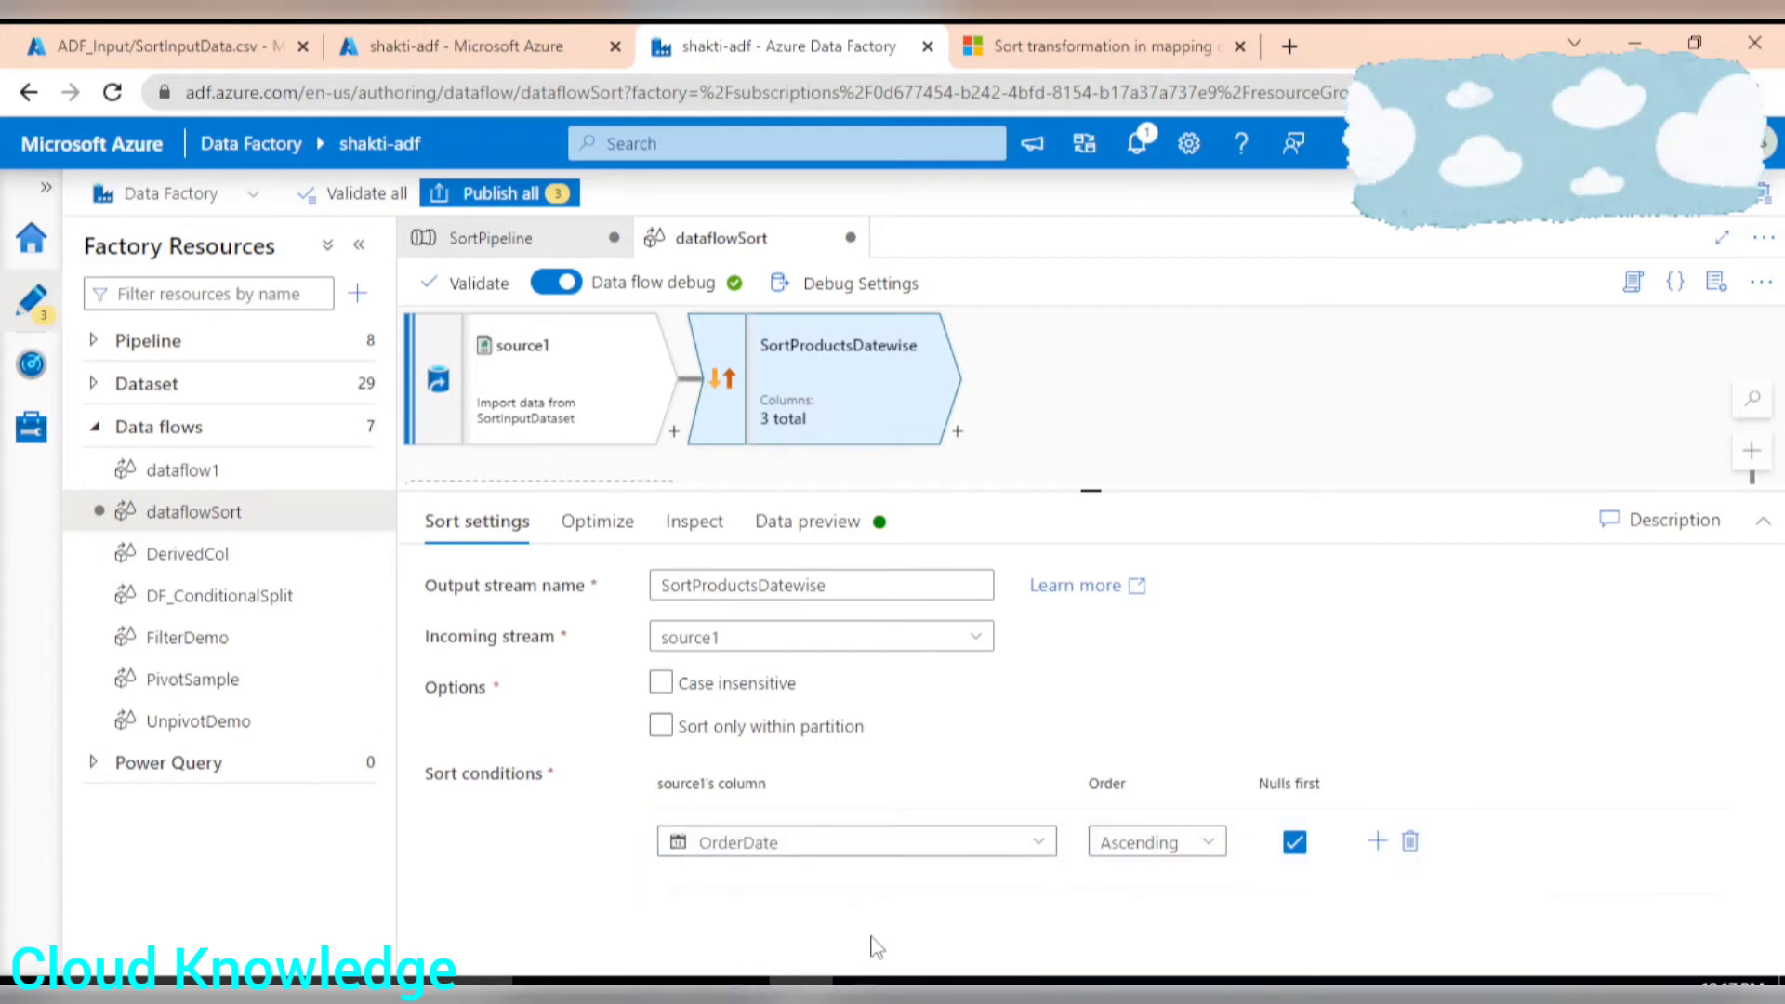
pyautogui.click(1214, 858)
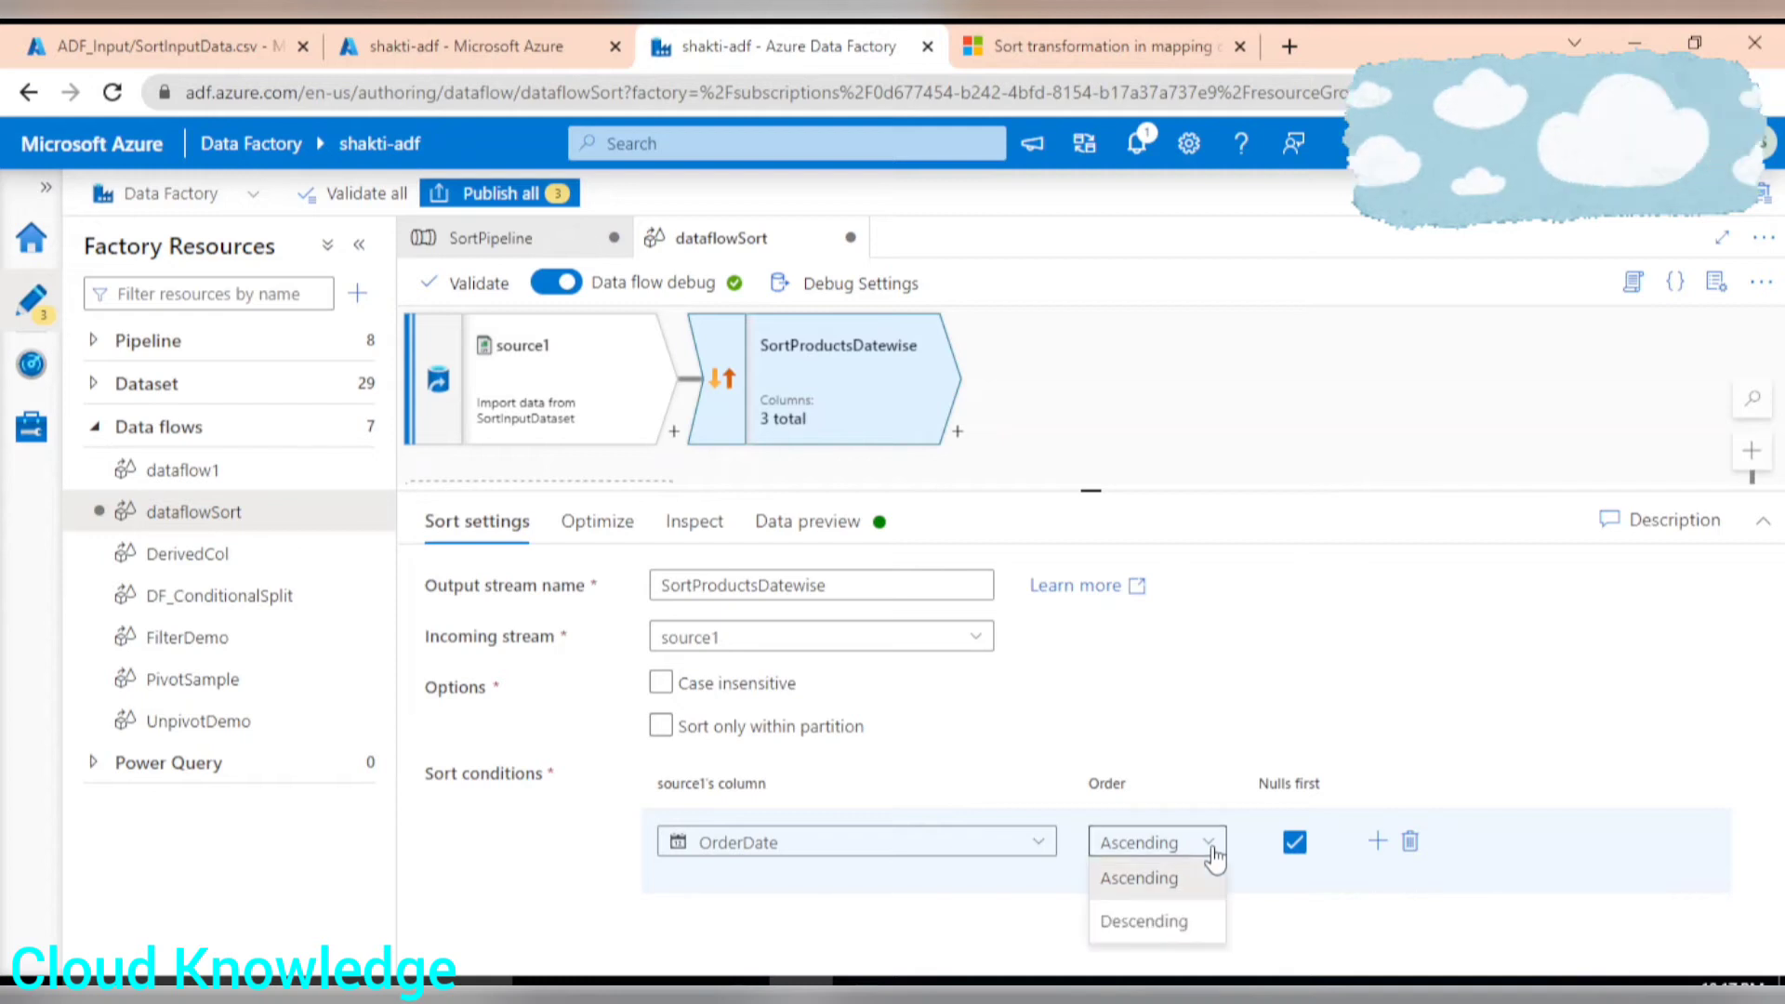
pyautogui.click(1136, 927)
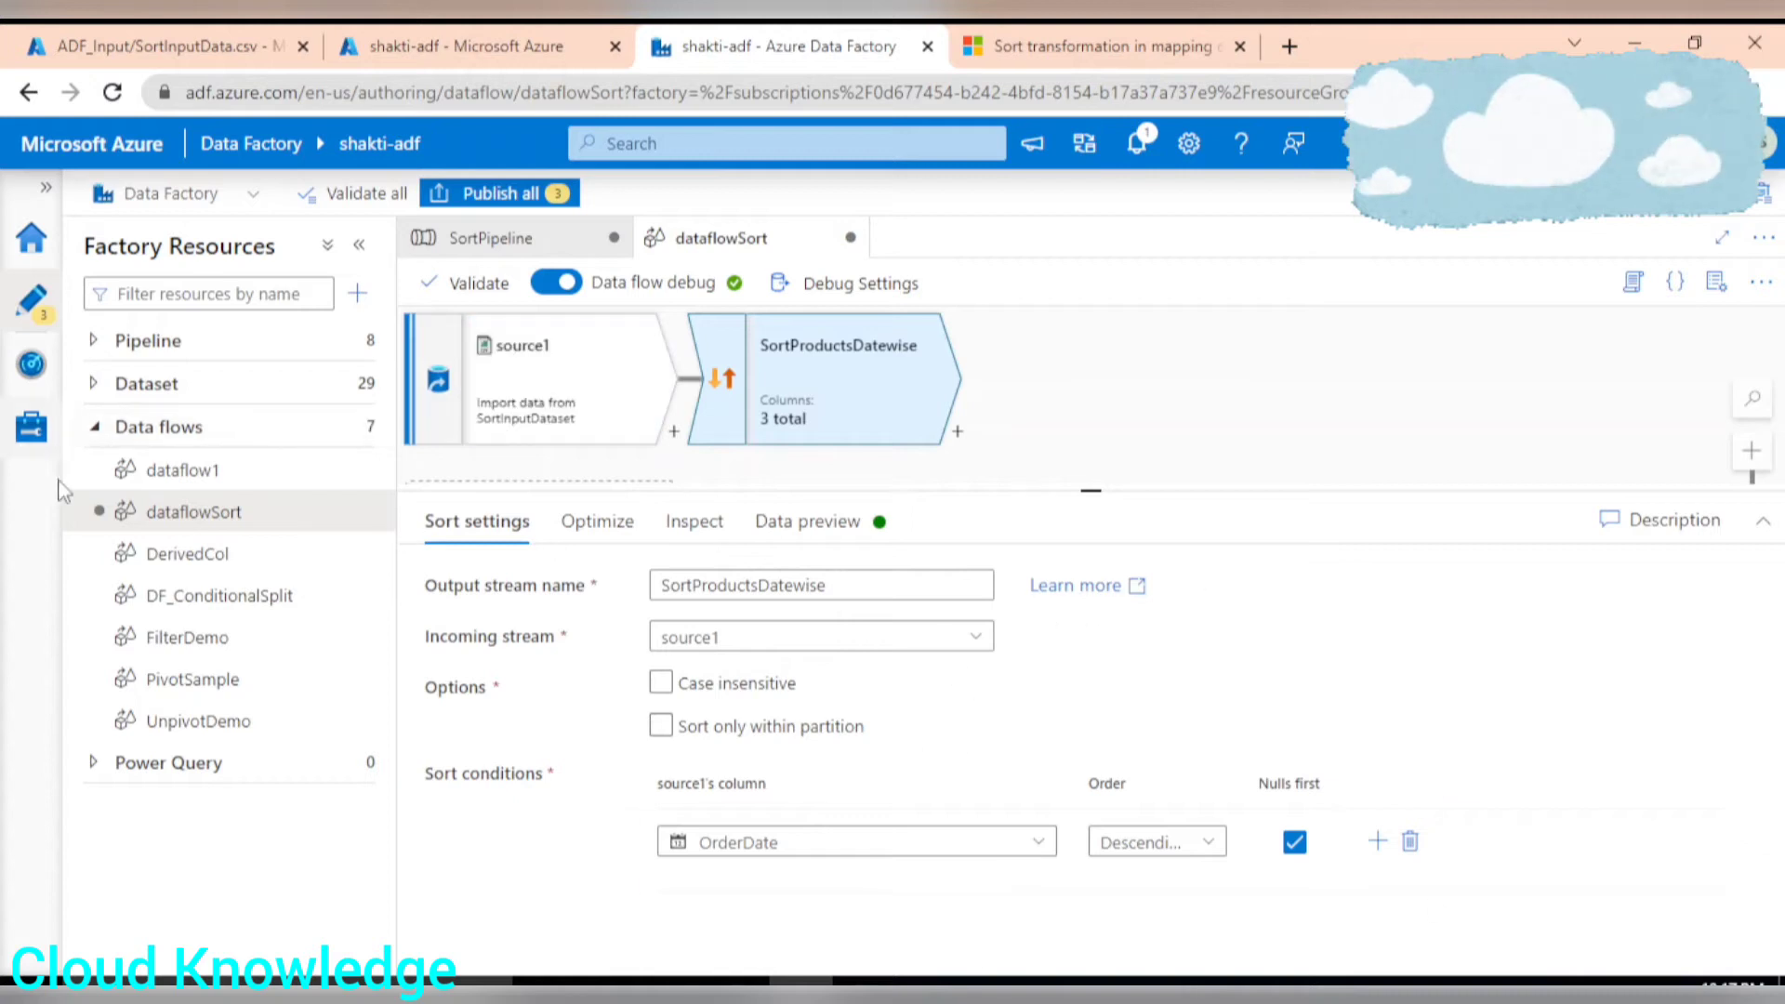
# Step: Consult the partitioning note in the Sort transformation documentation and set SortProductsDatewise's partition option to Single partition
pyautogui.click(579, 532)
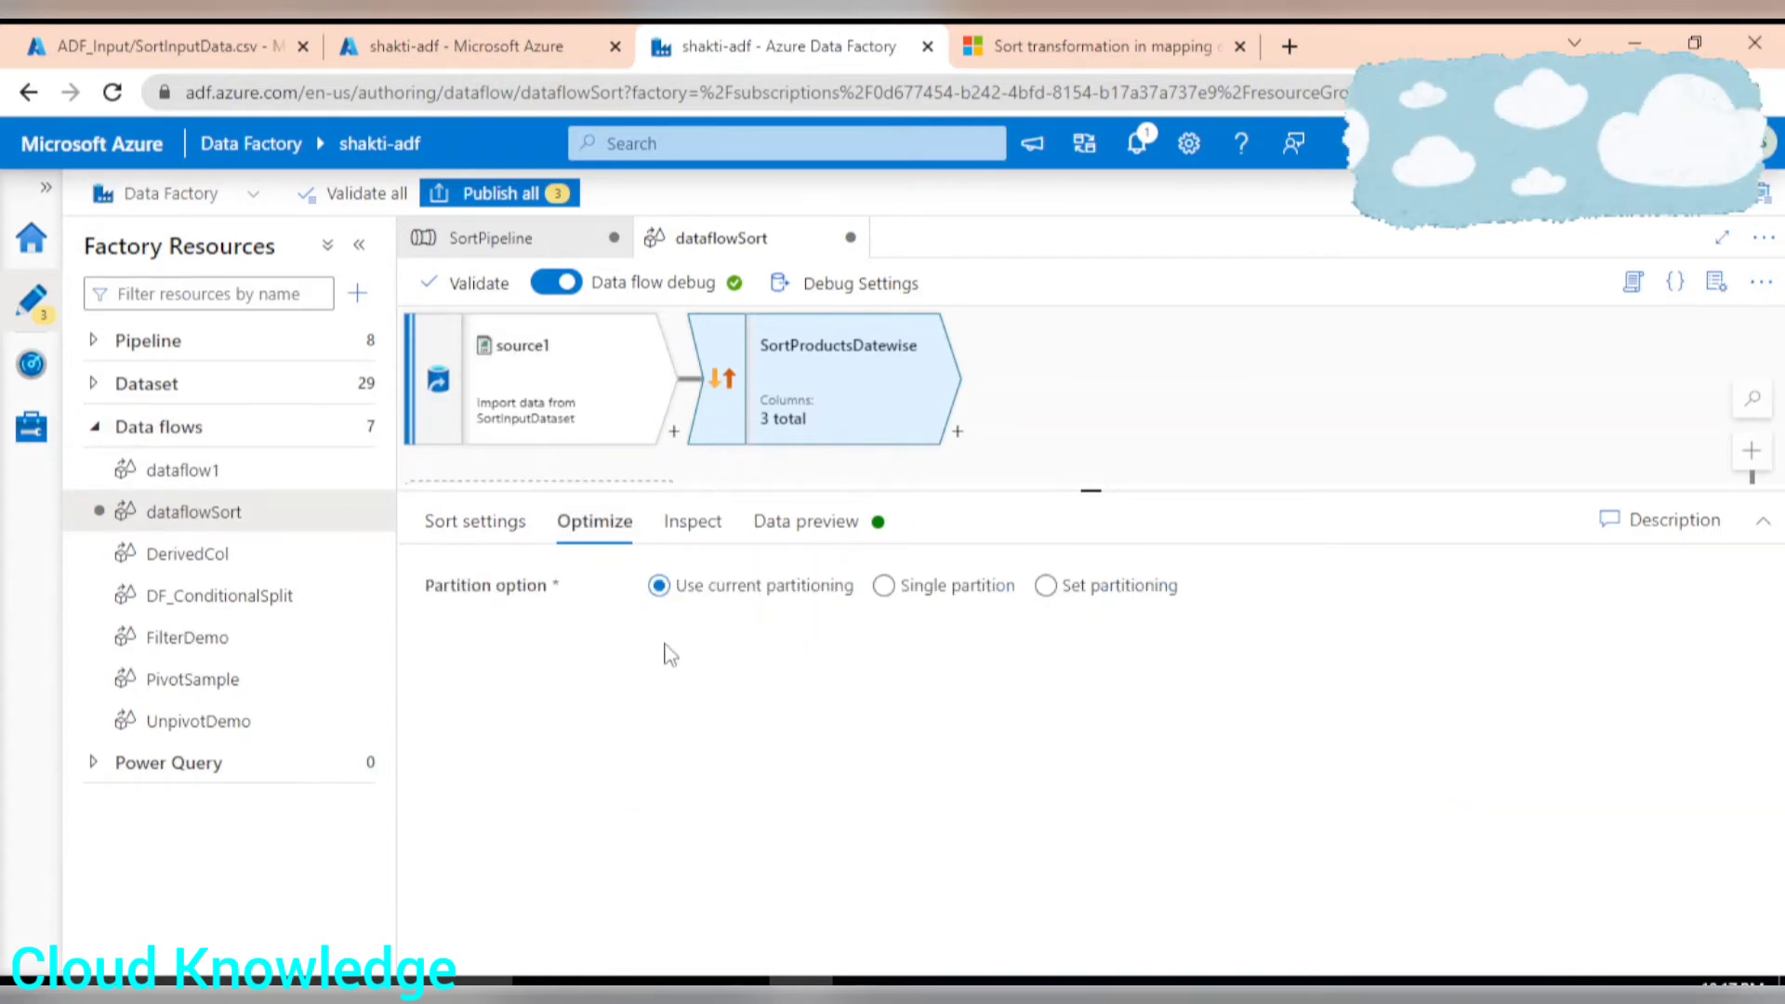
pyautogui.click(1090, 28)
pyautogui.click(805, 485)
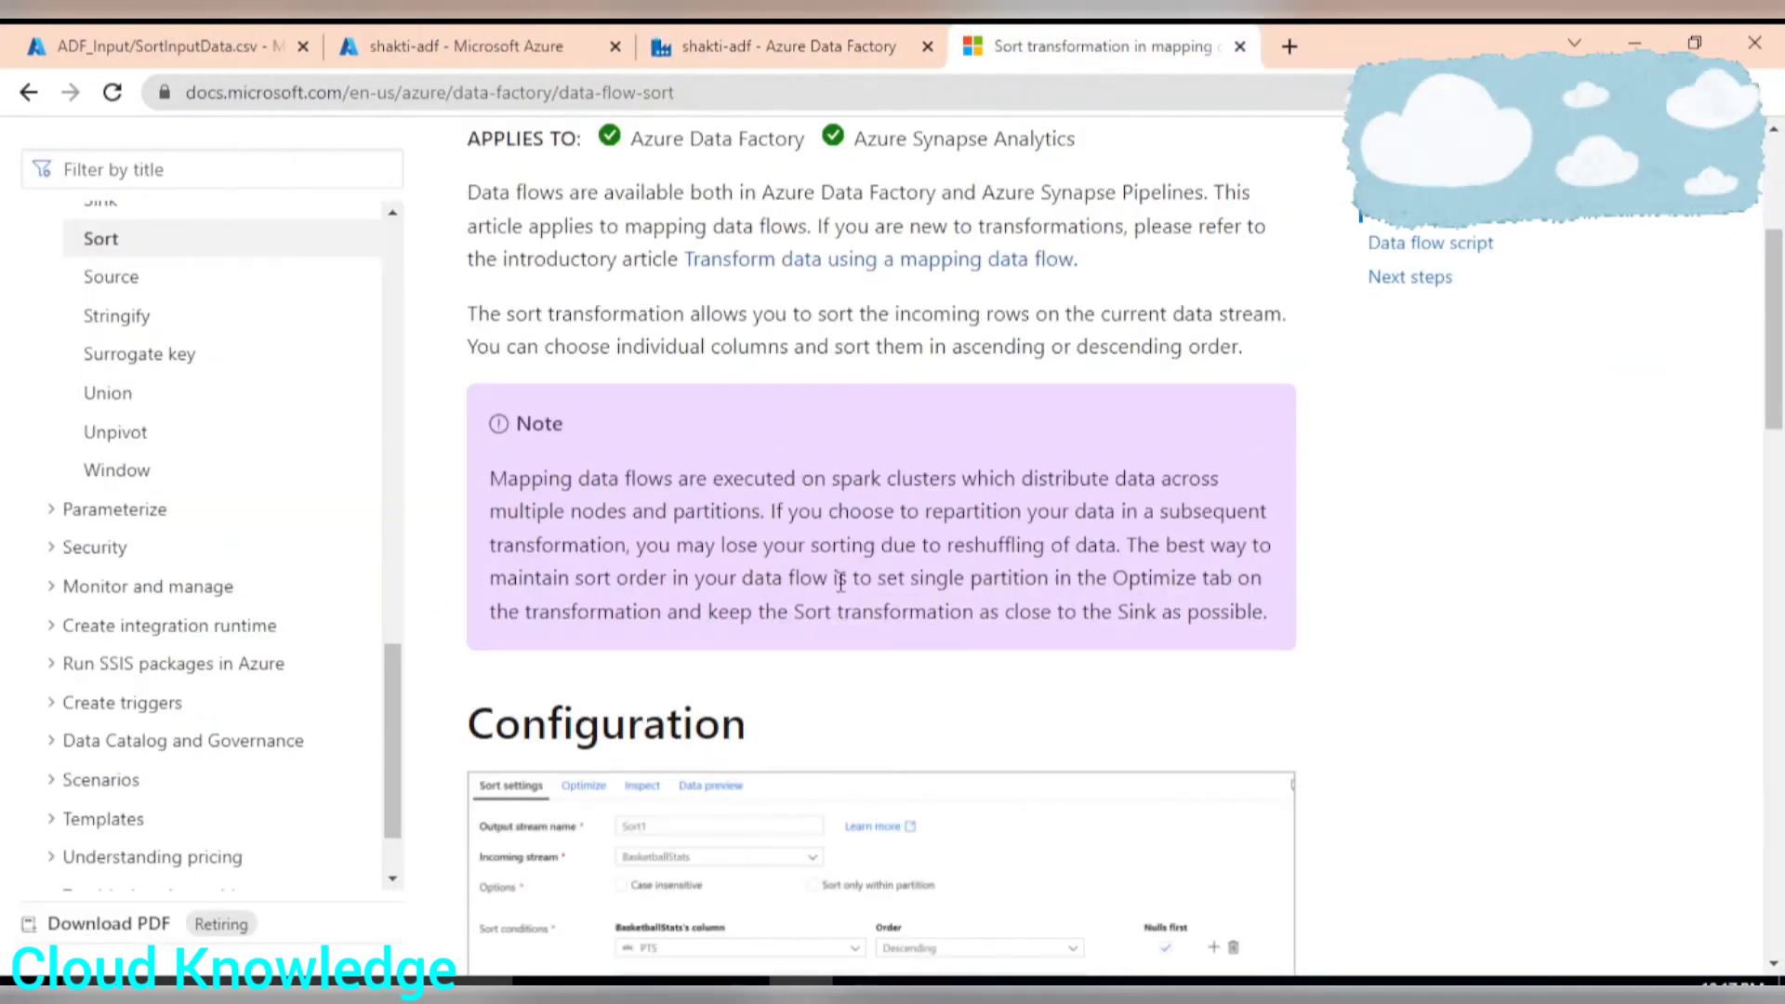
pyautogui.moveTo(1154, 547); pyautogui.dragTo(660, 638)
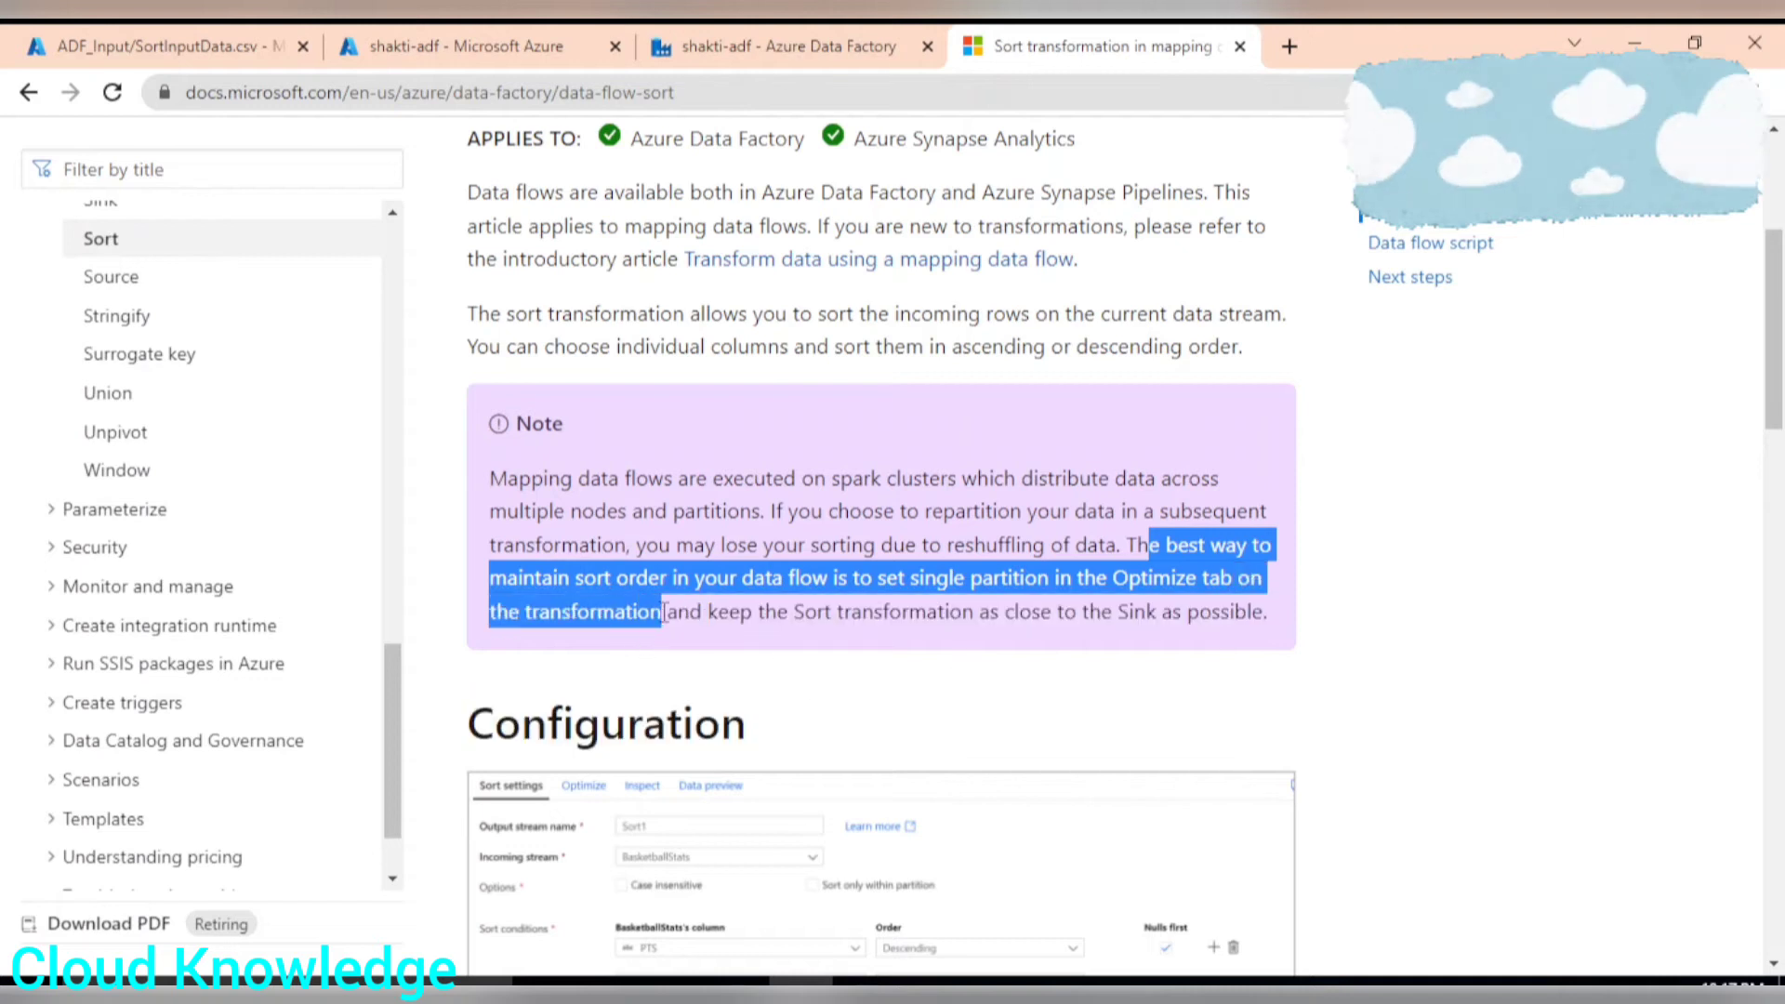
pyautogui.click(762, 39)
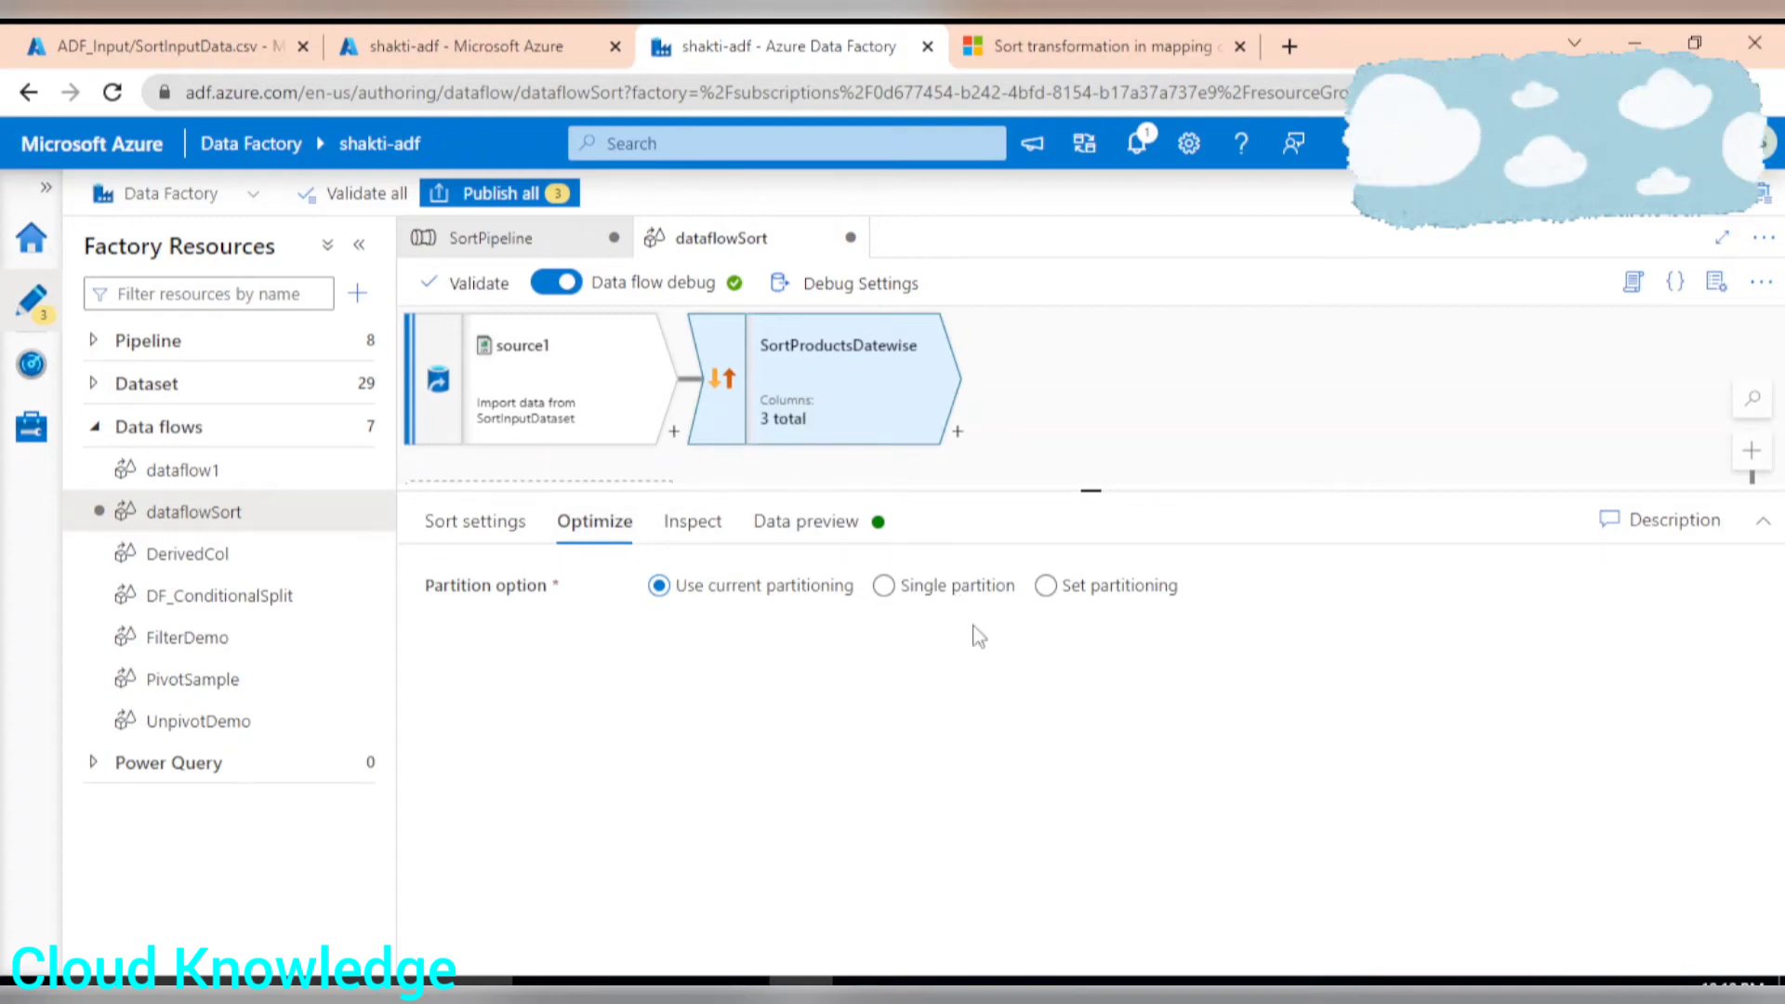
pyautogui.click(885, 586)
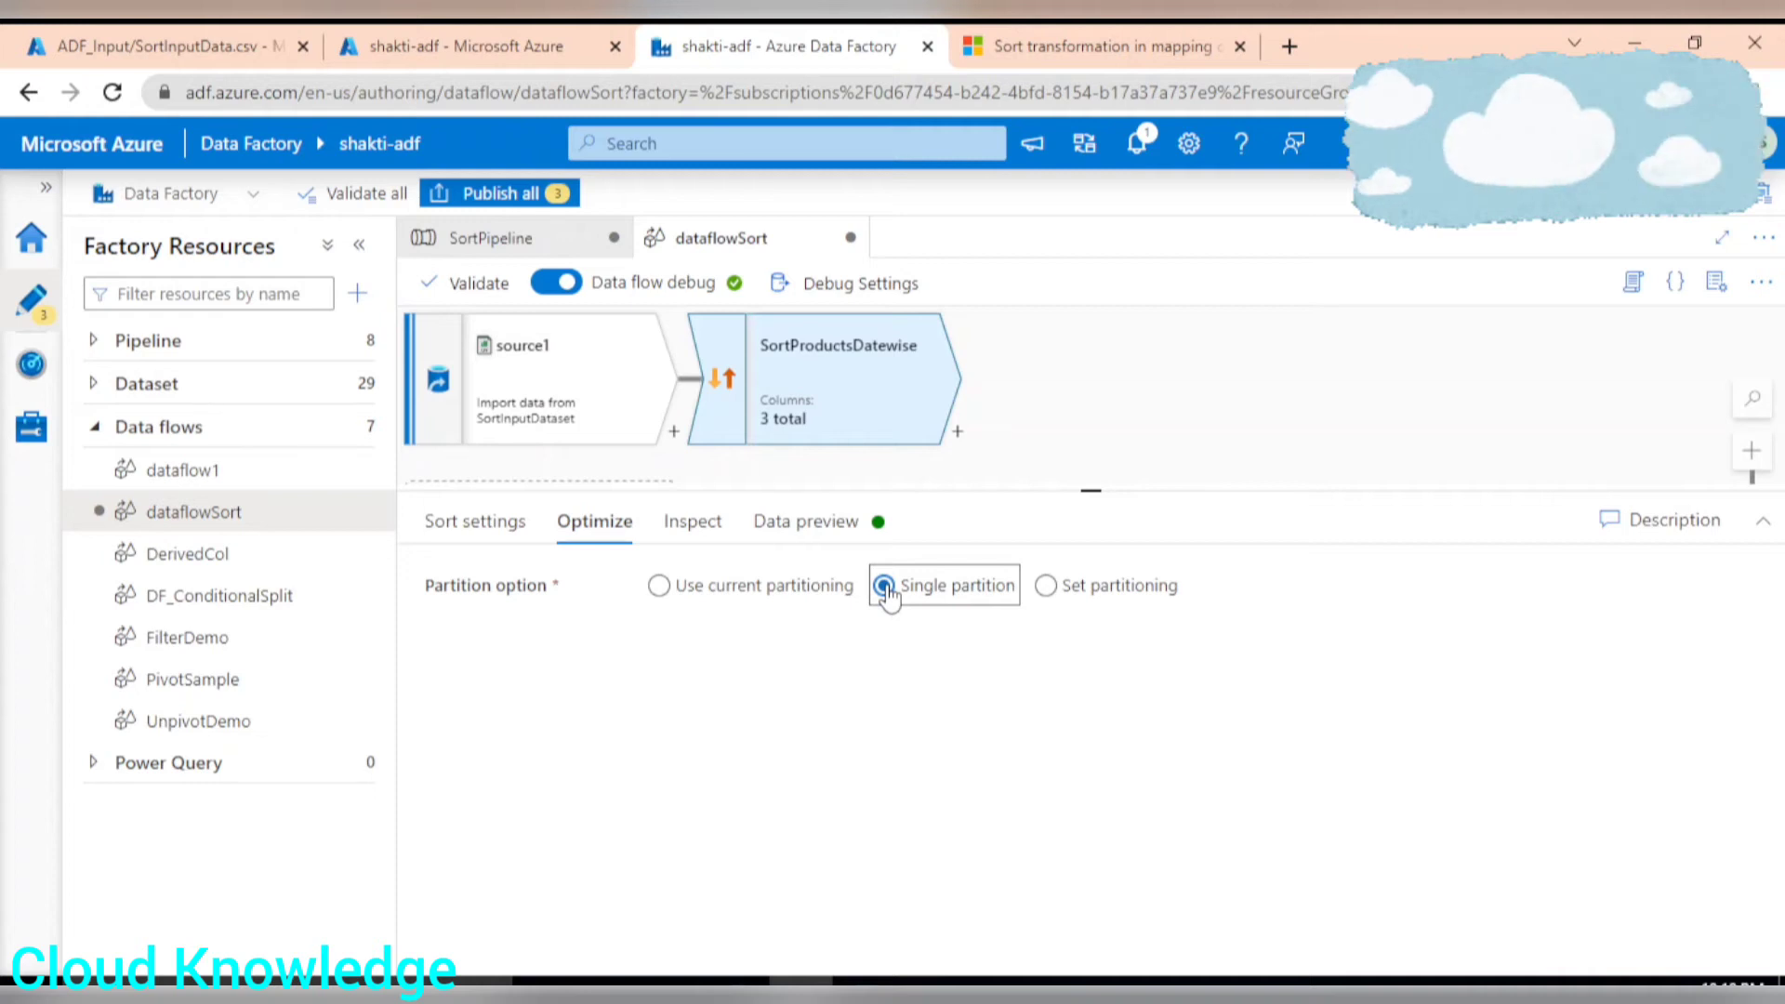
# Step: Refresh the data preview of SortProductsDatewise and check the sort order of the OrderDate column
pyautogui.click(793, 524)
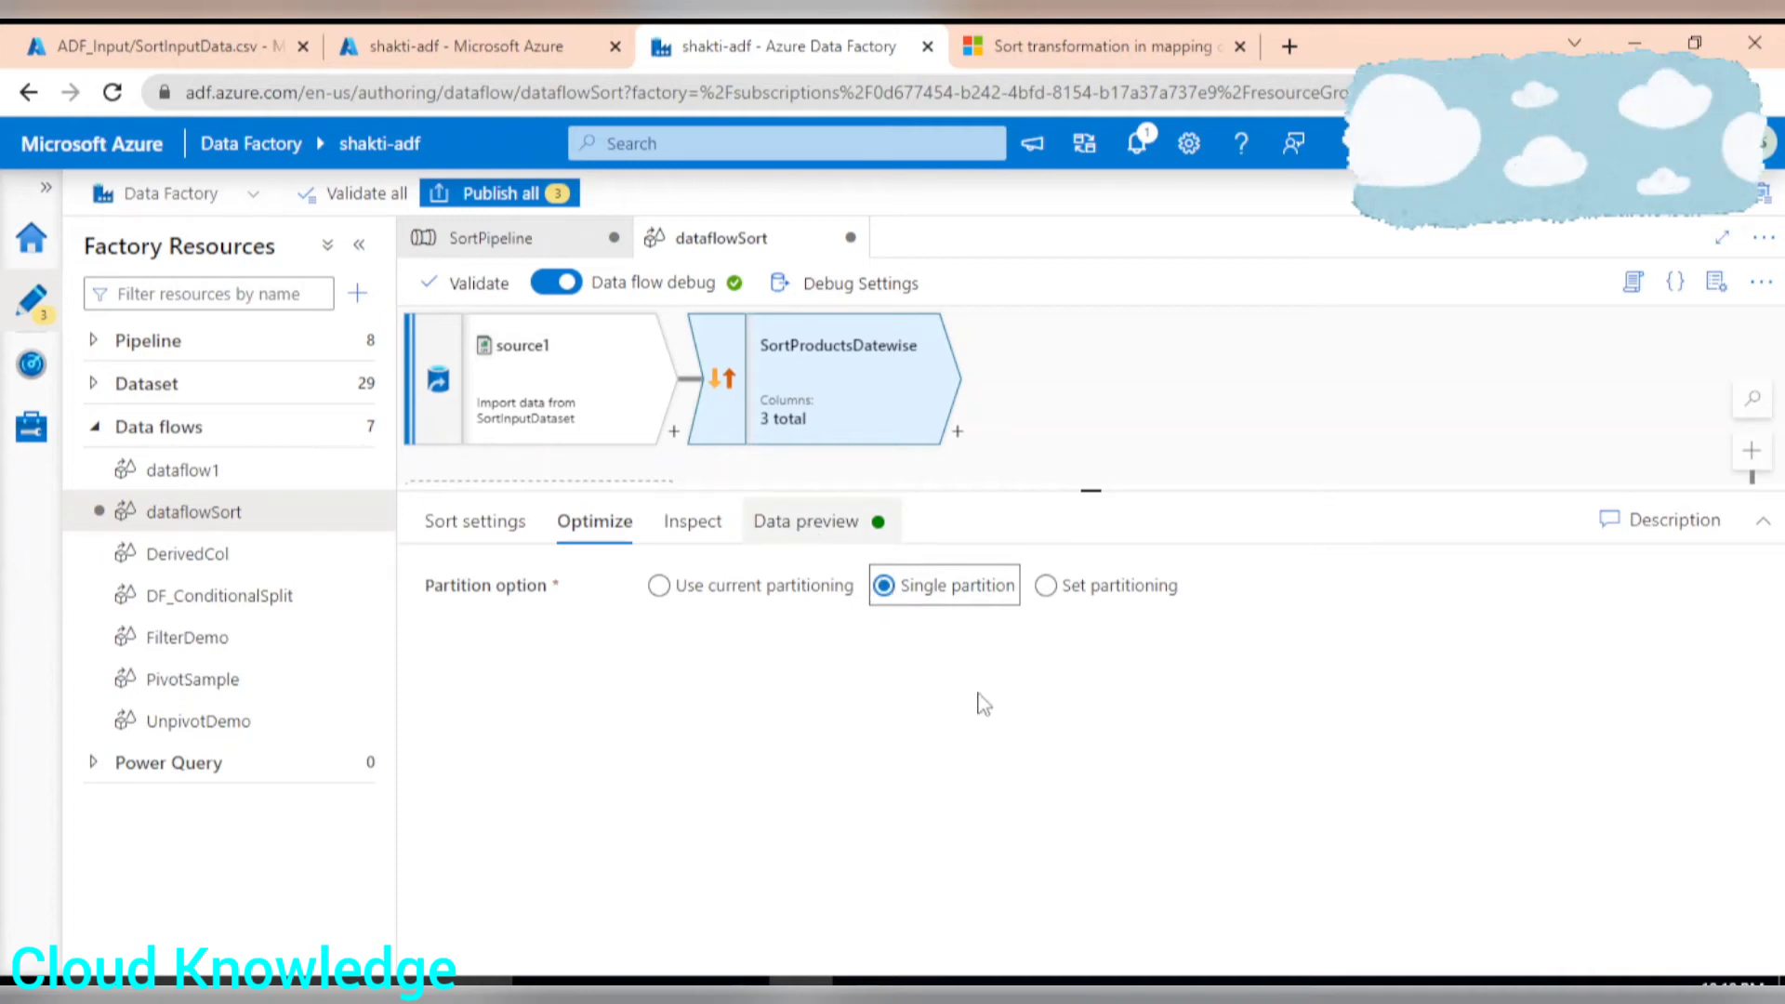
pyautogui.click(493, 629)
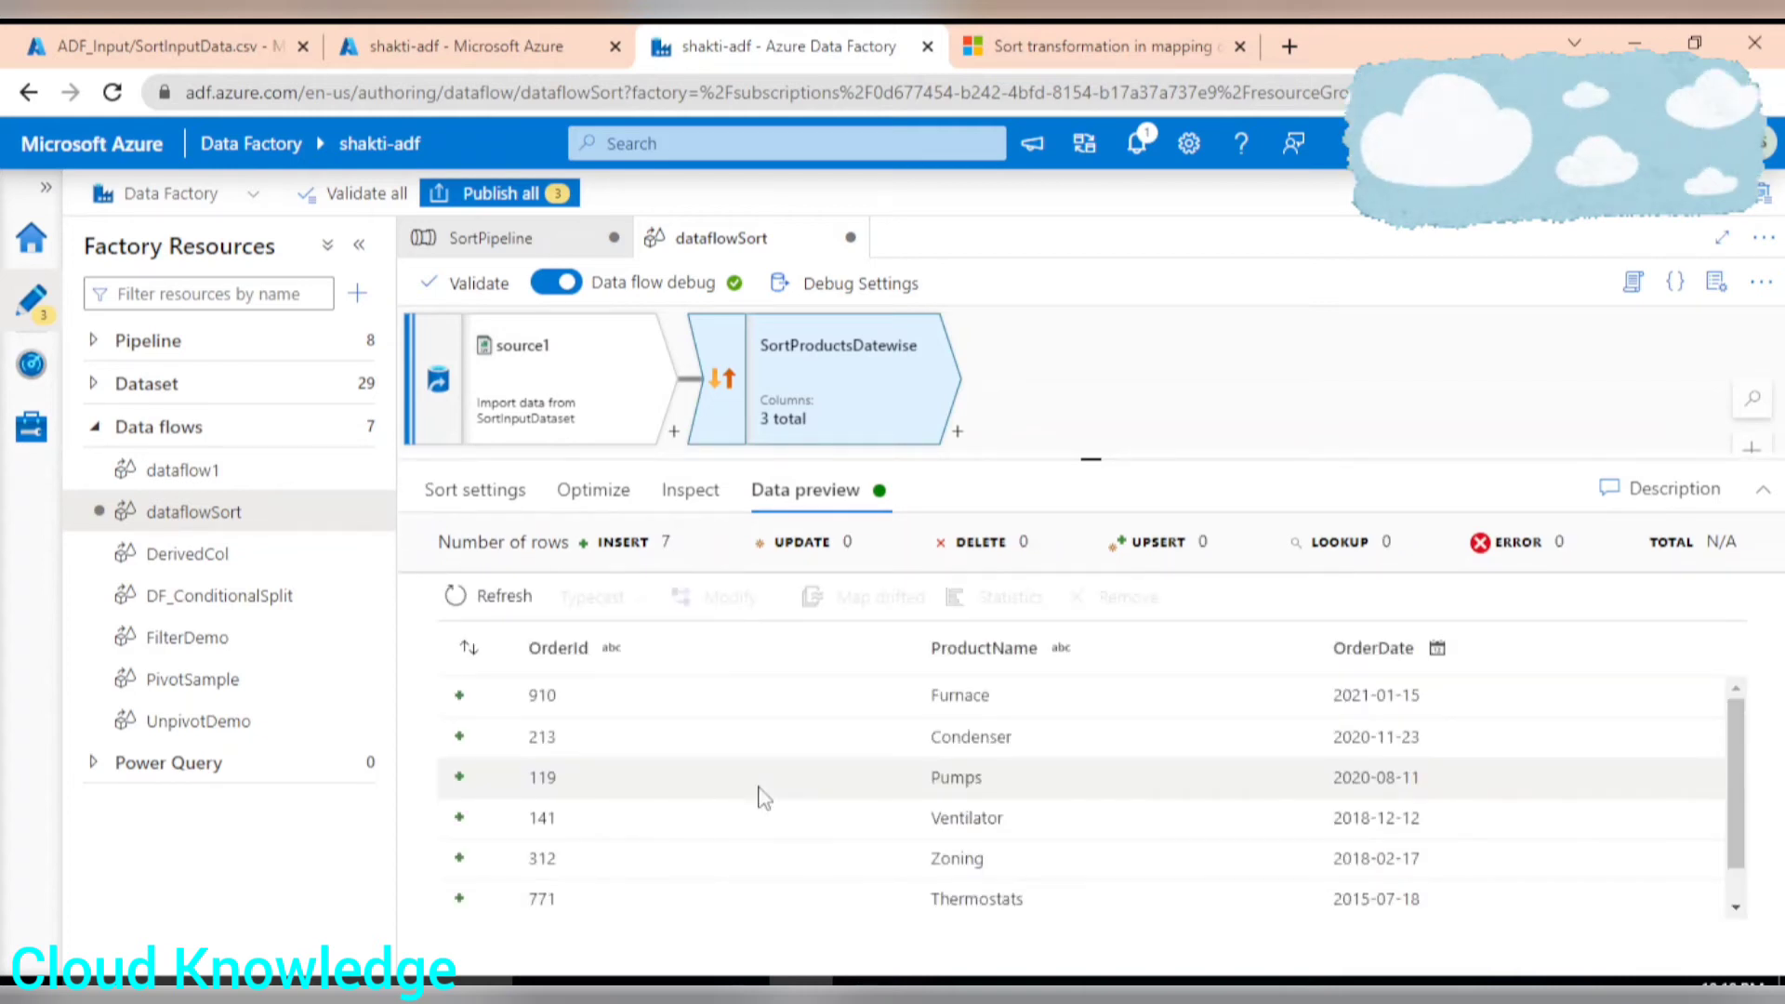
pyautogui.click(1372, 709)
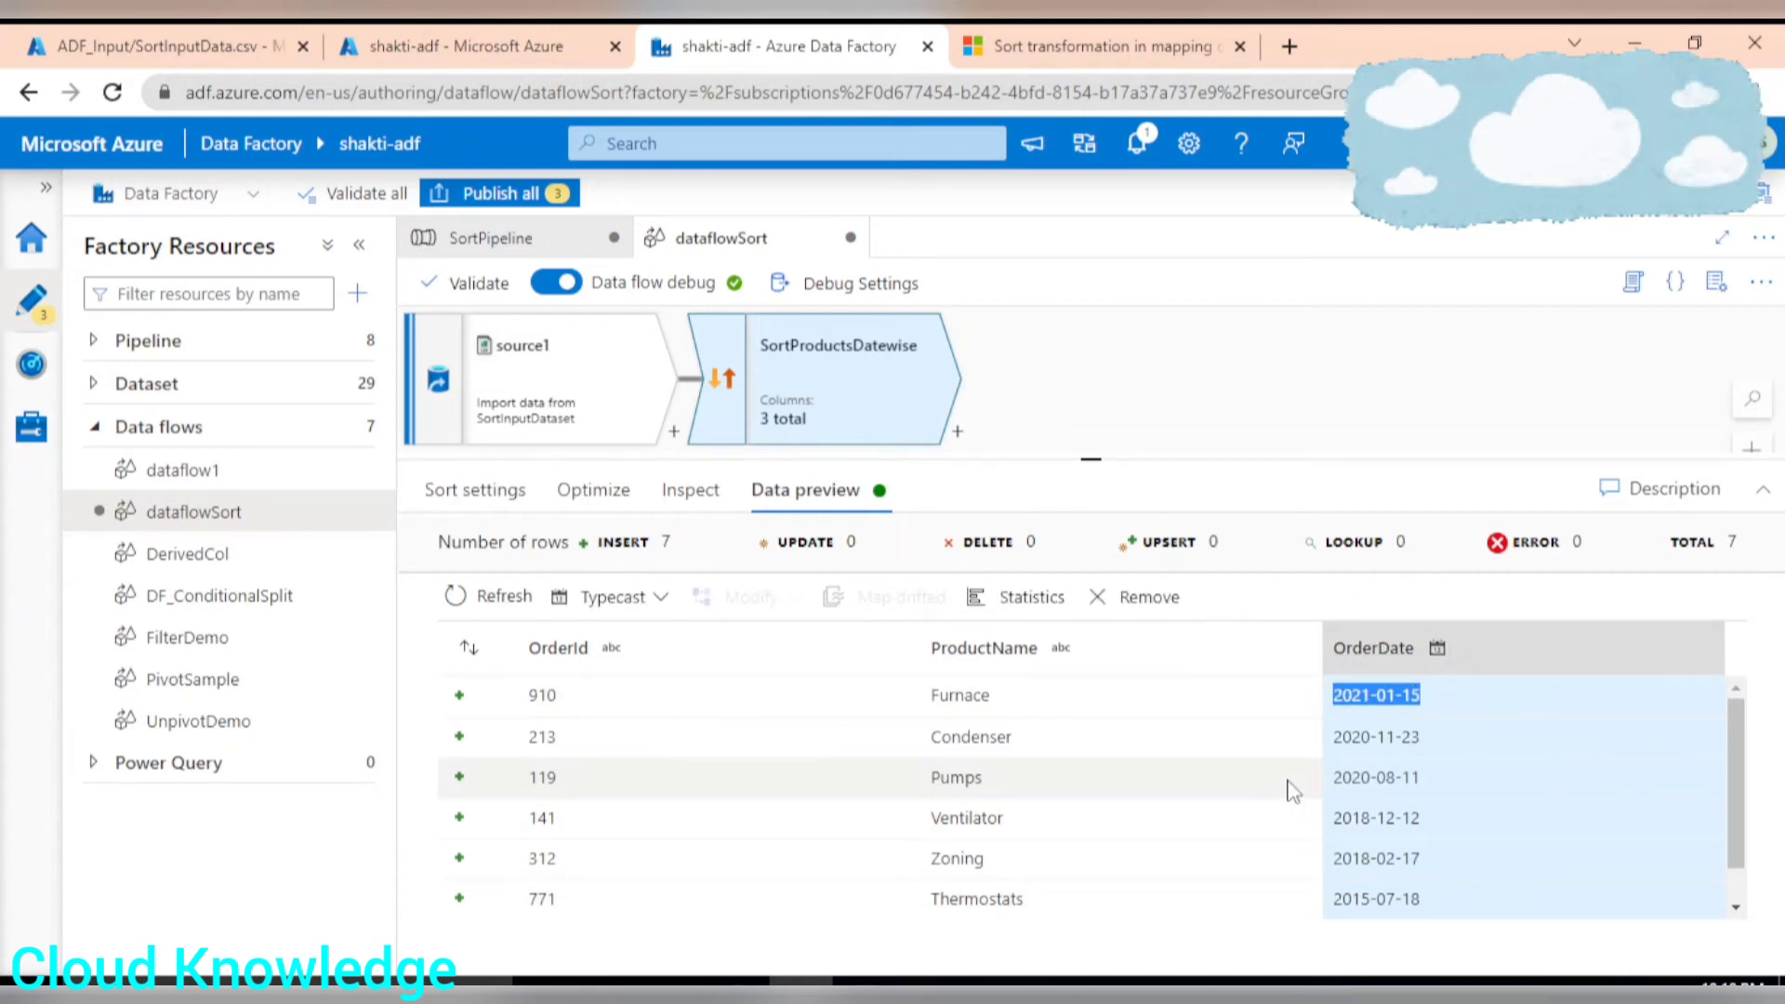
# Step: Review the sorted preview rows and add a sink after SortProductsDatewise with the output stream name sinkSort
pyautogui.click(1455, 708)
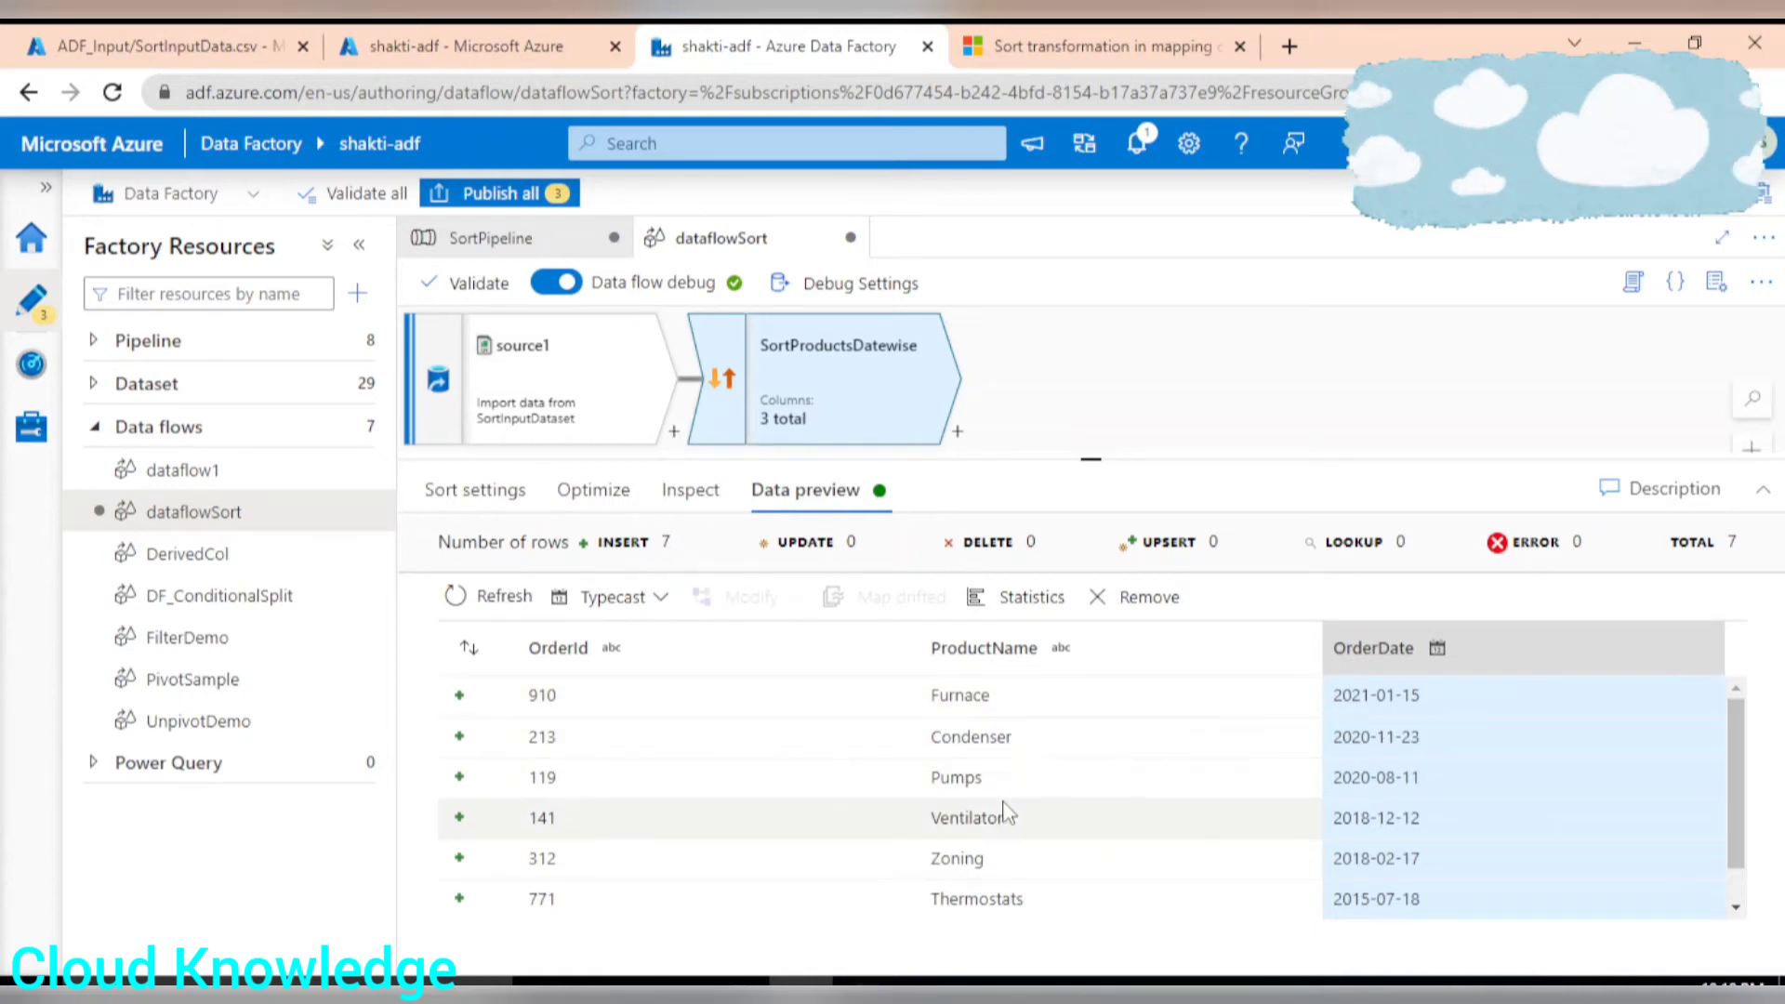
pyautogui.scroll(-1, 1513, 784)
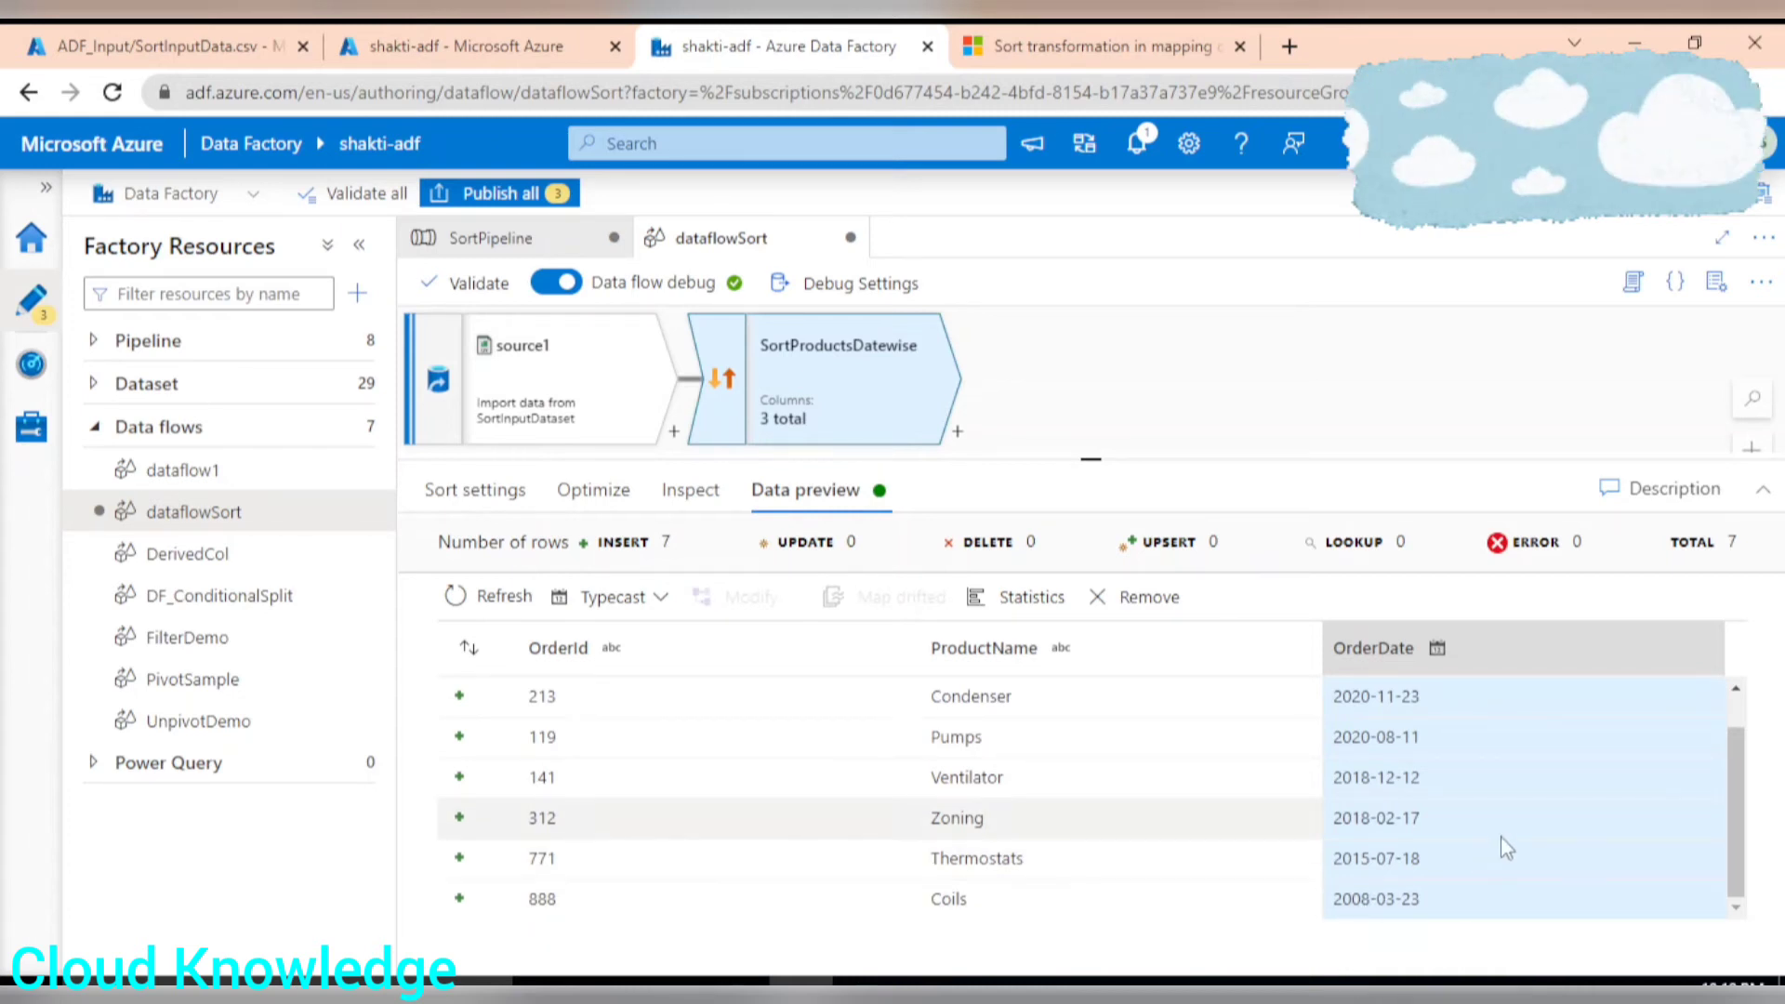
pyautogui.scroll(1, 1501, 839)
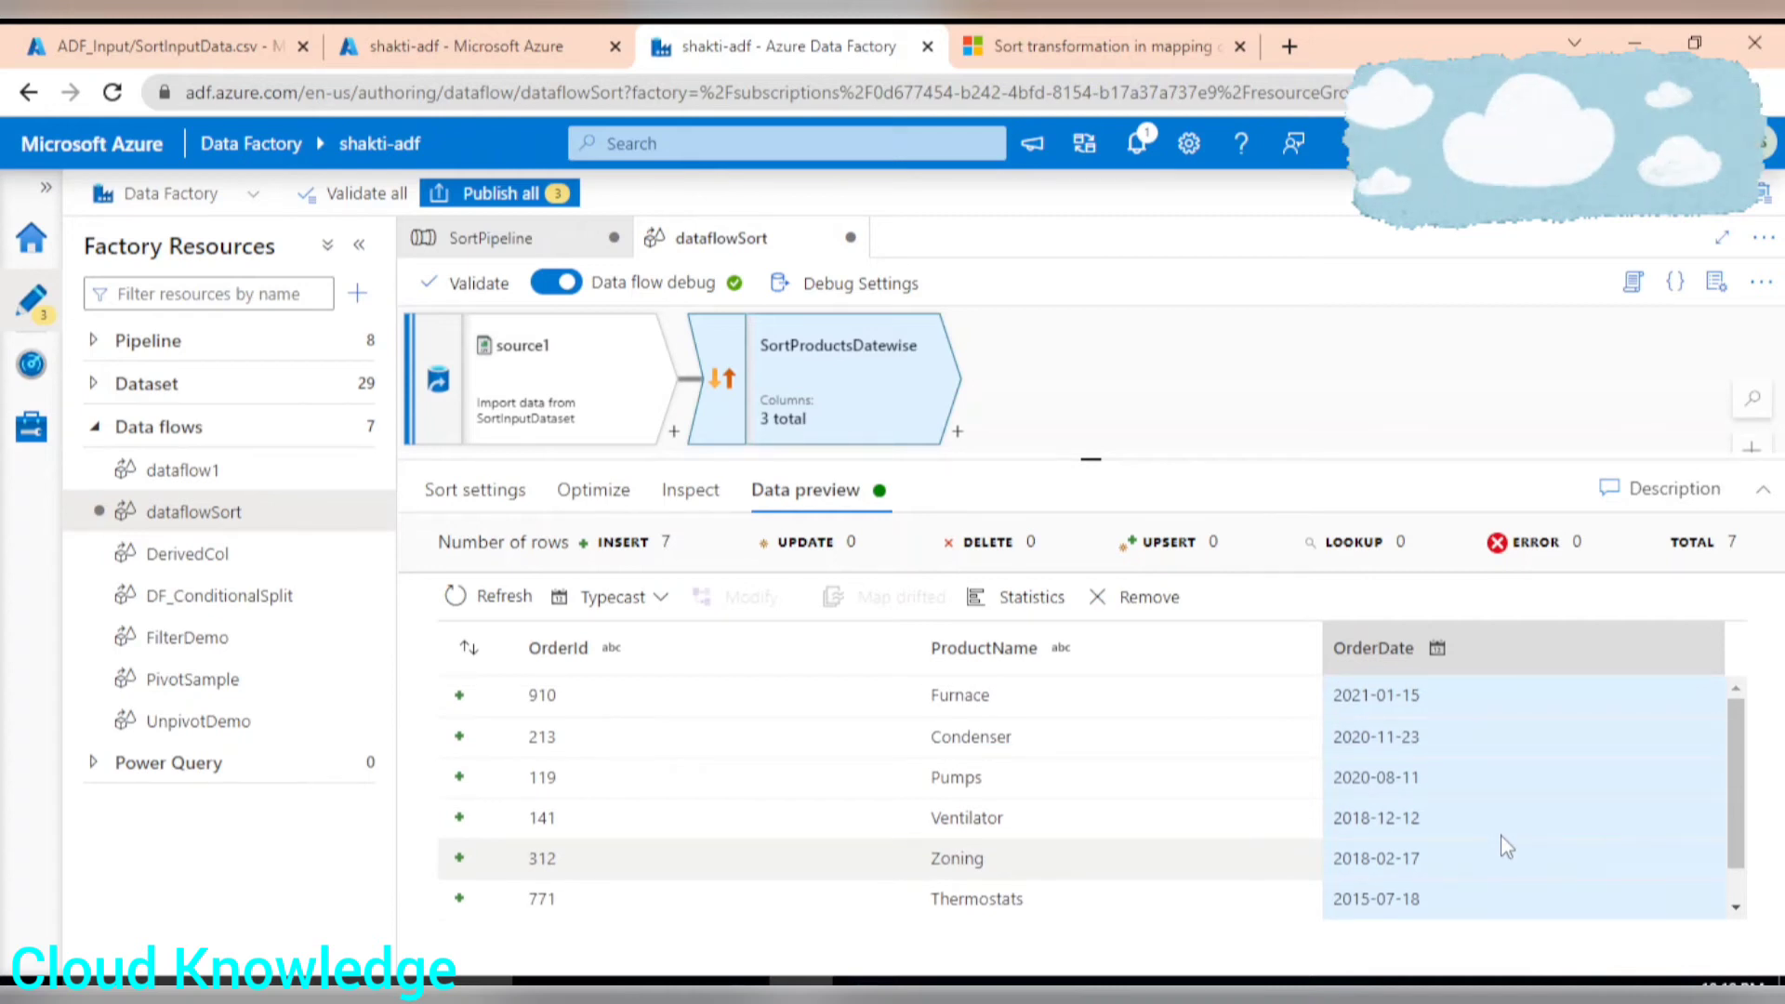
pyautogui.click(958, 431)
pyautogui.scroll(-5, 1106, 800)
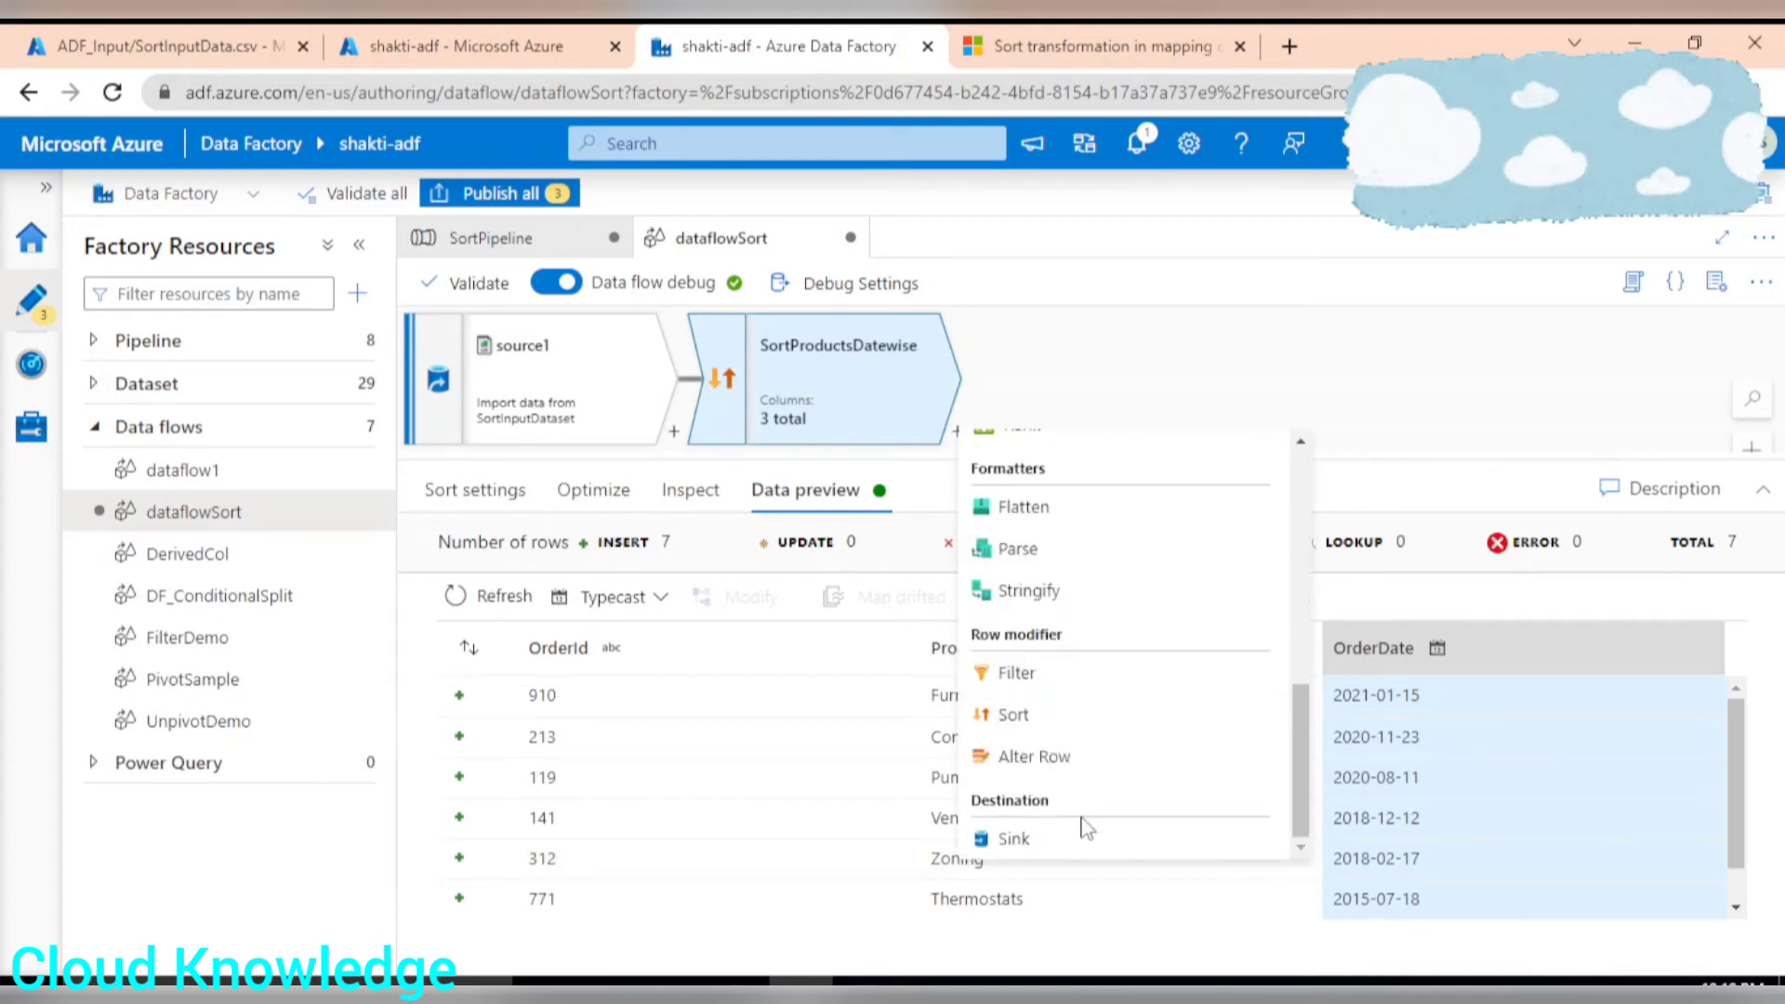
pyautogui.click(1058, 841)
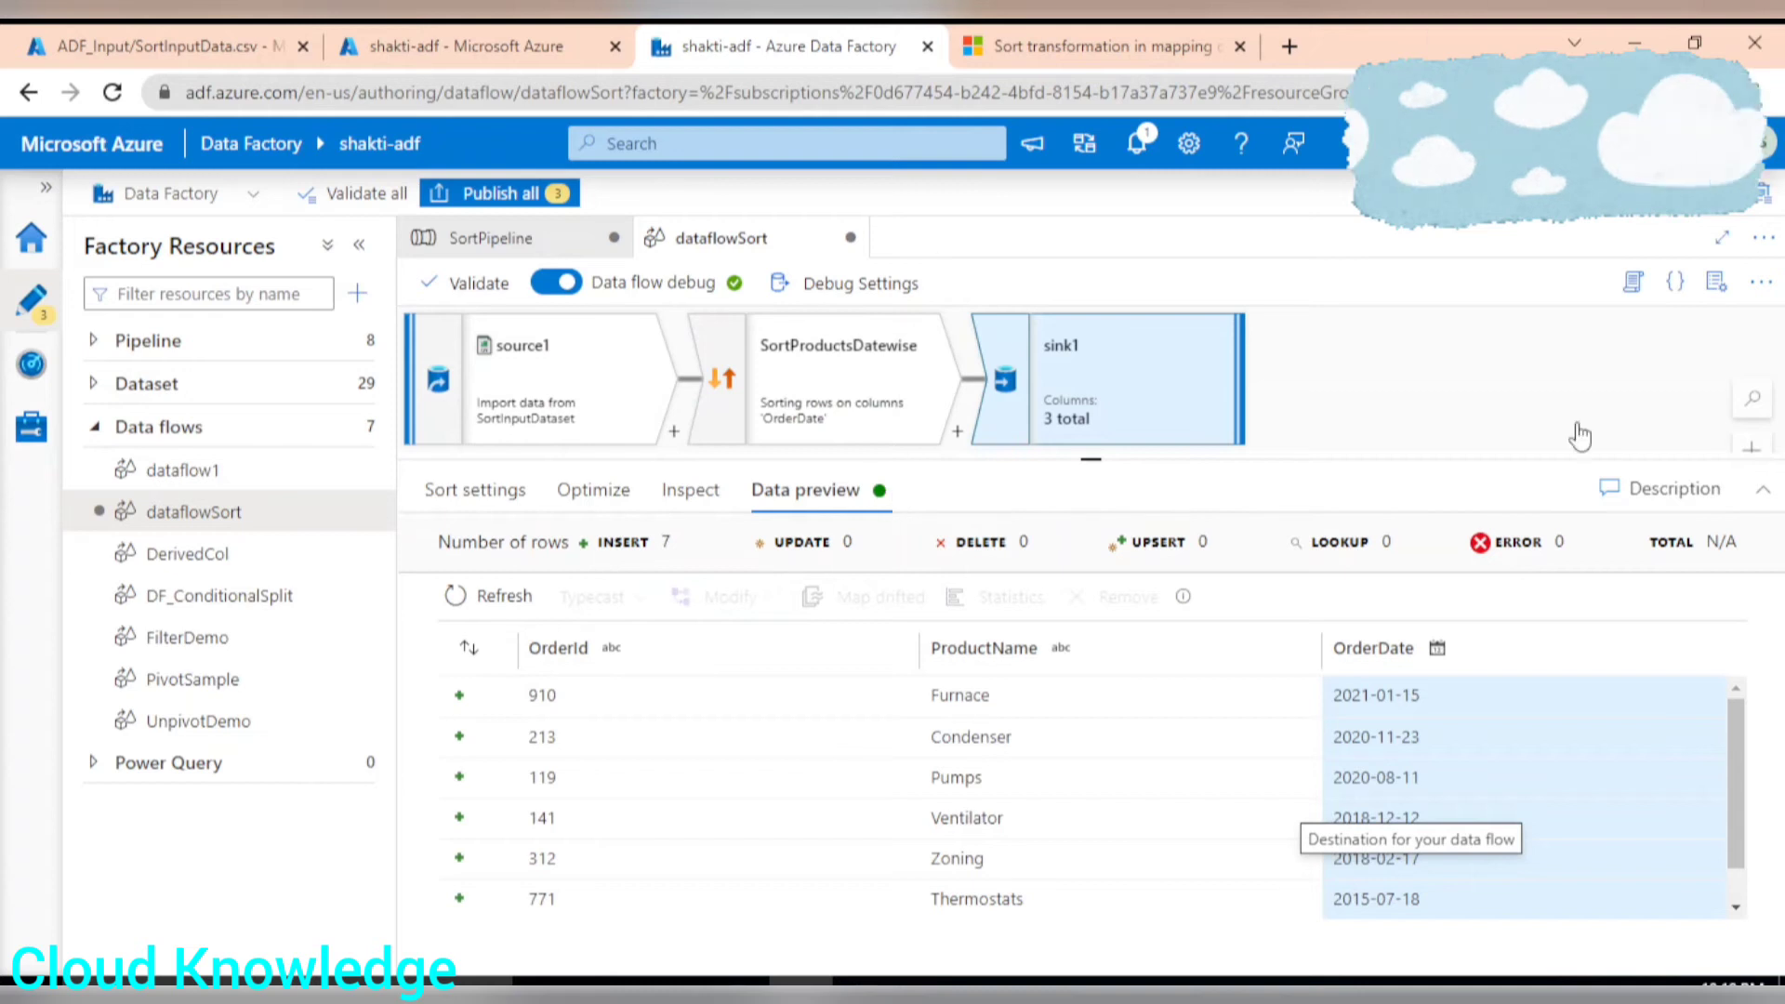
pyautogui.click(740, 544)
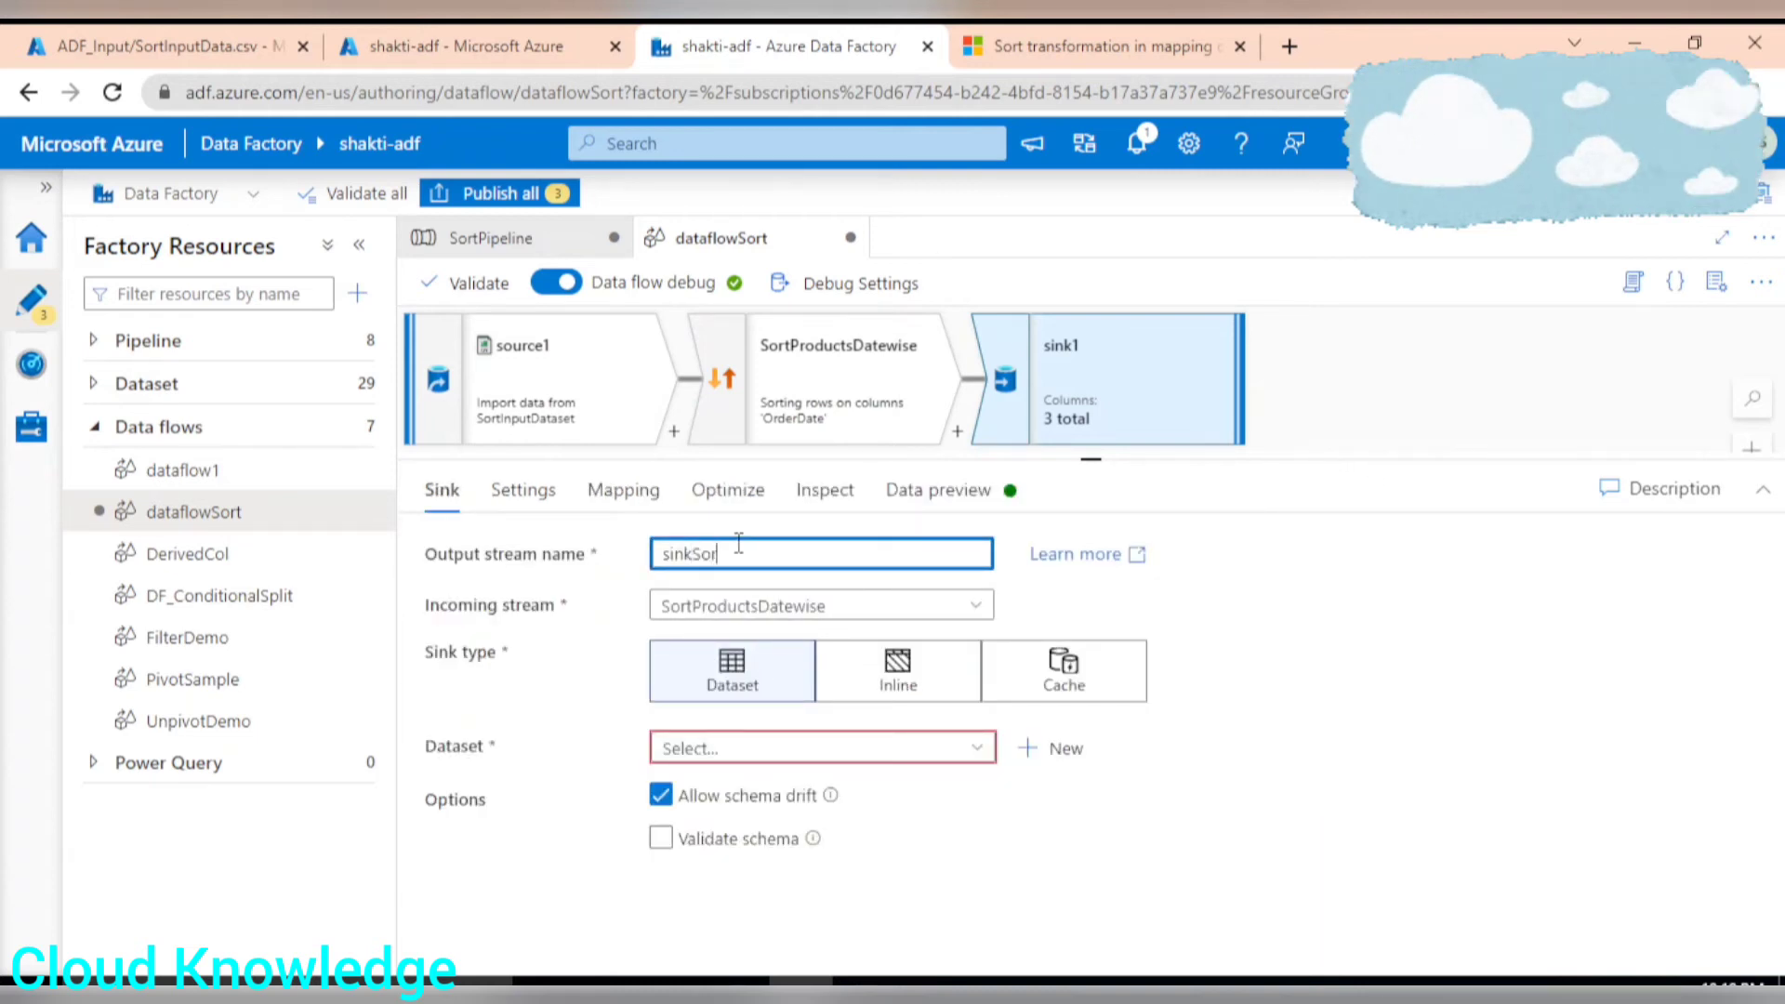
# Step: Start a new dataset for sinkSort on Azure Data Lake Storage Gen2 in DelimitedText format
pyautogui.click(1071, 771)
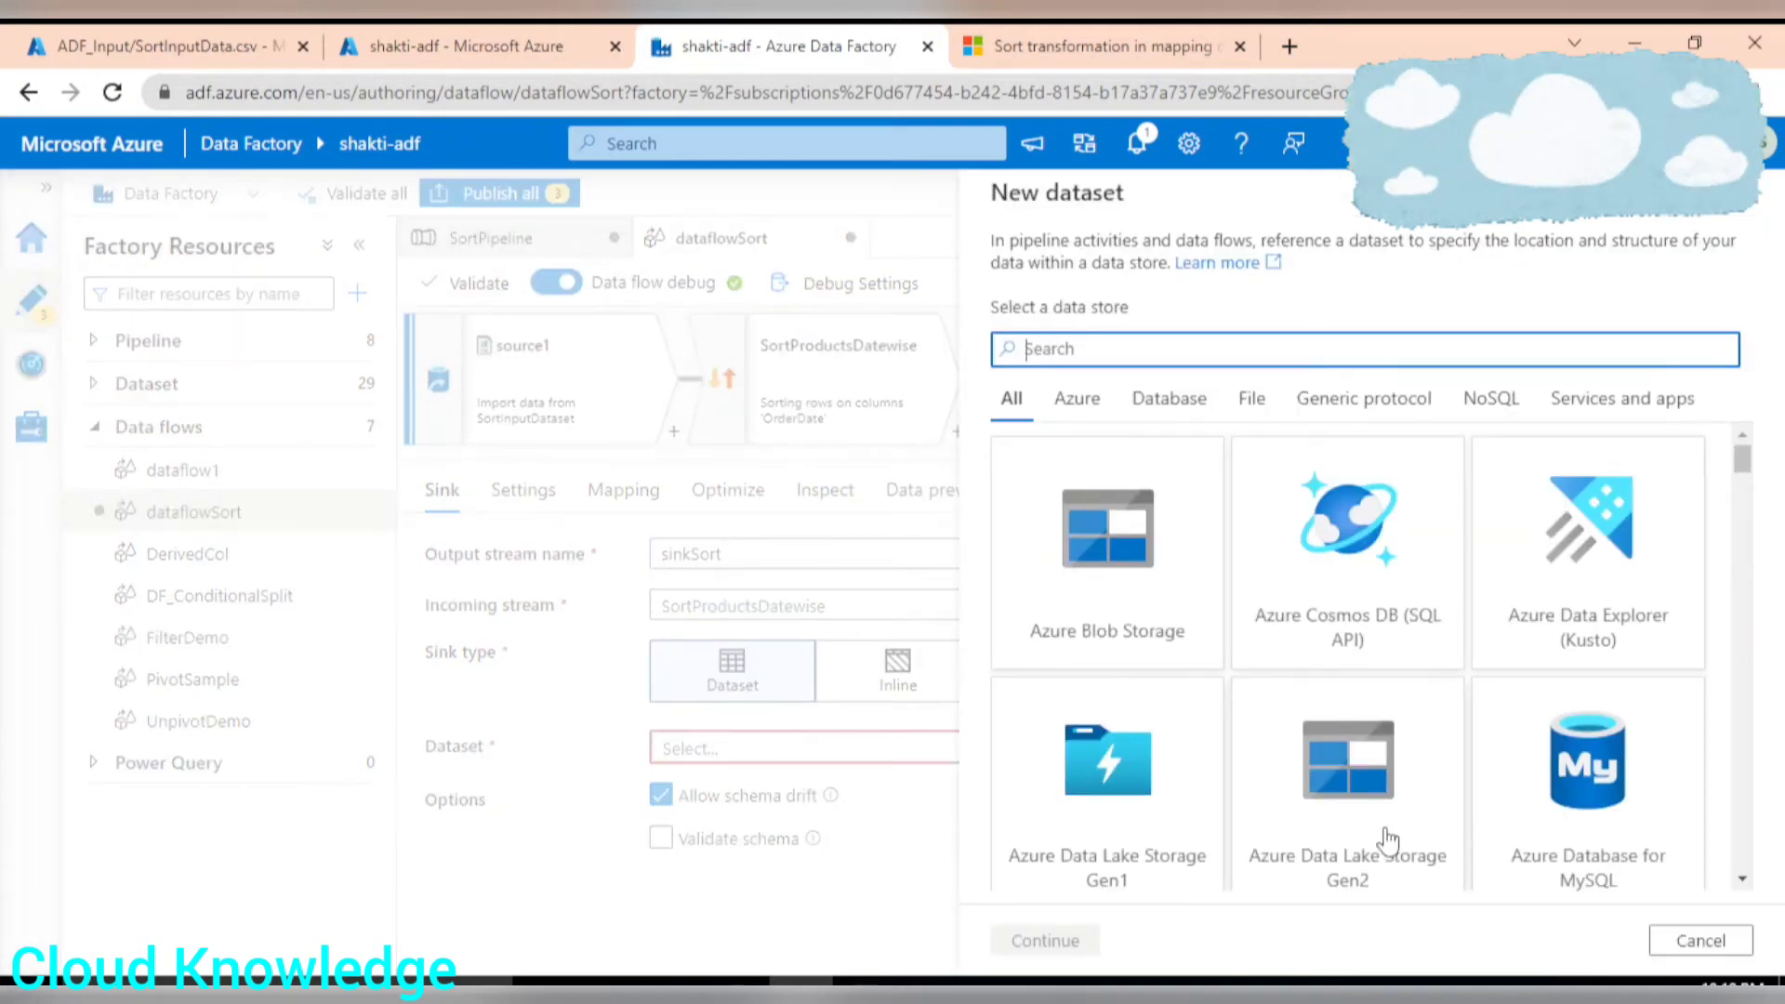
pyautogui.click(1381, 844)
pyautogui.click(1041, 941)
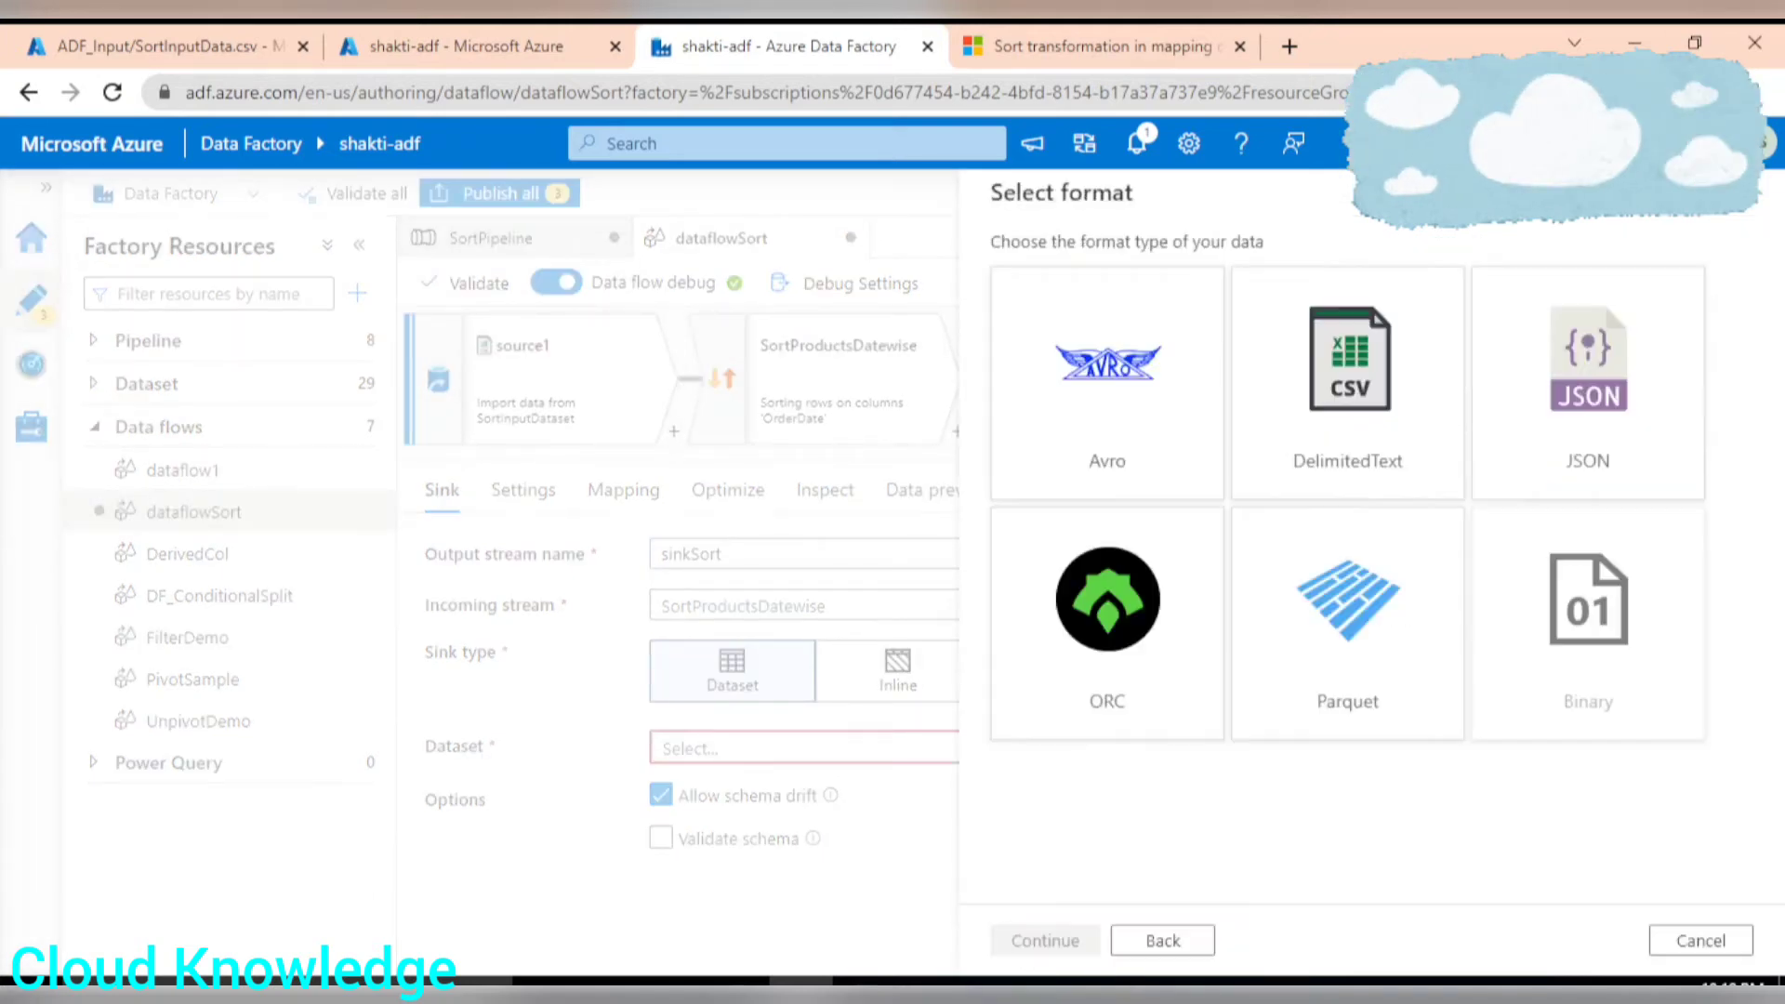
pyautogui.click(1402, 465)
pyautogui.click(1095, 947)
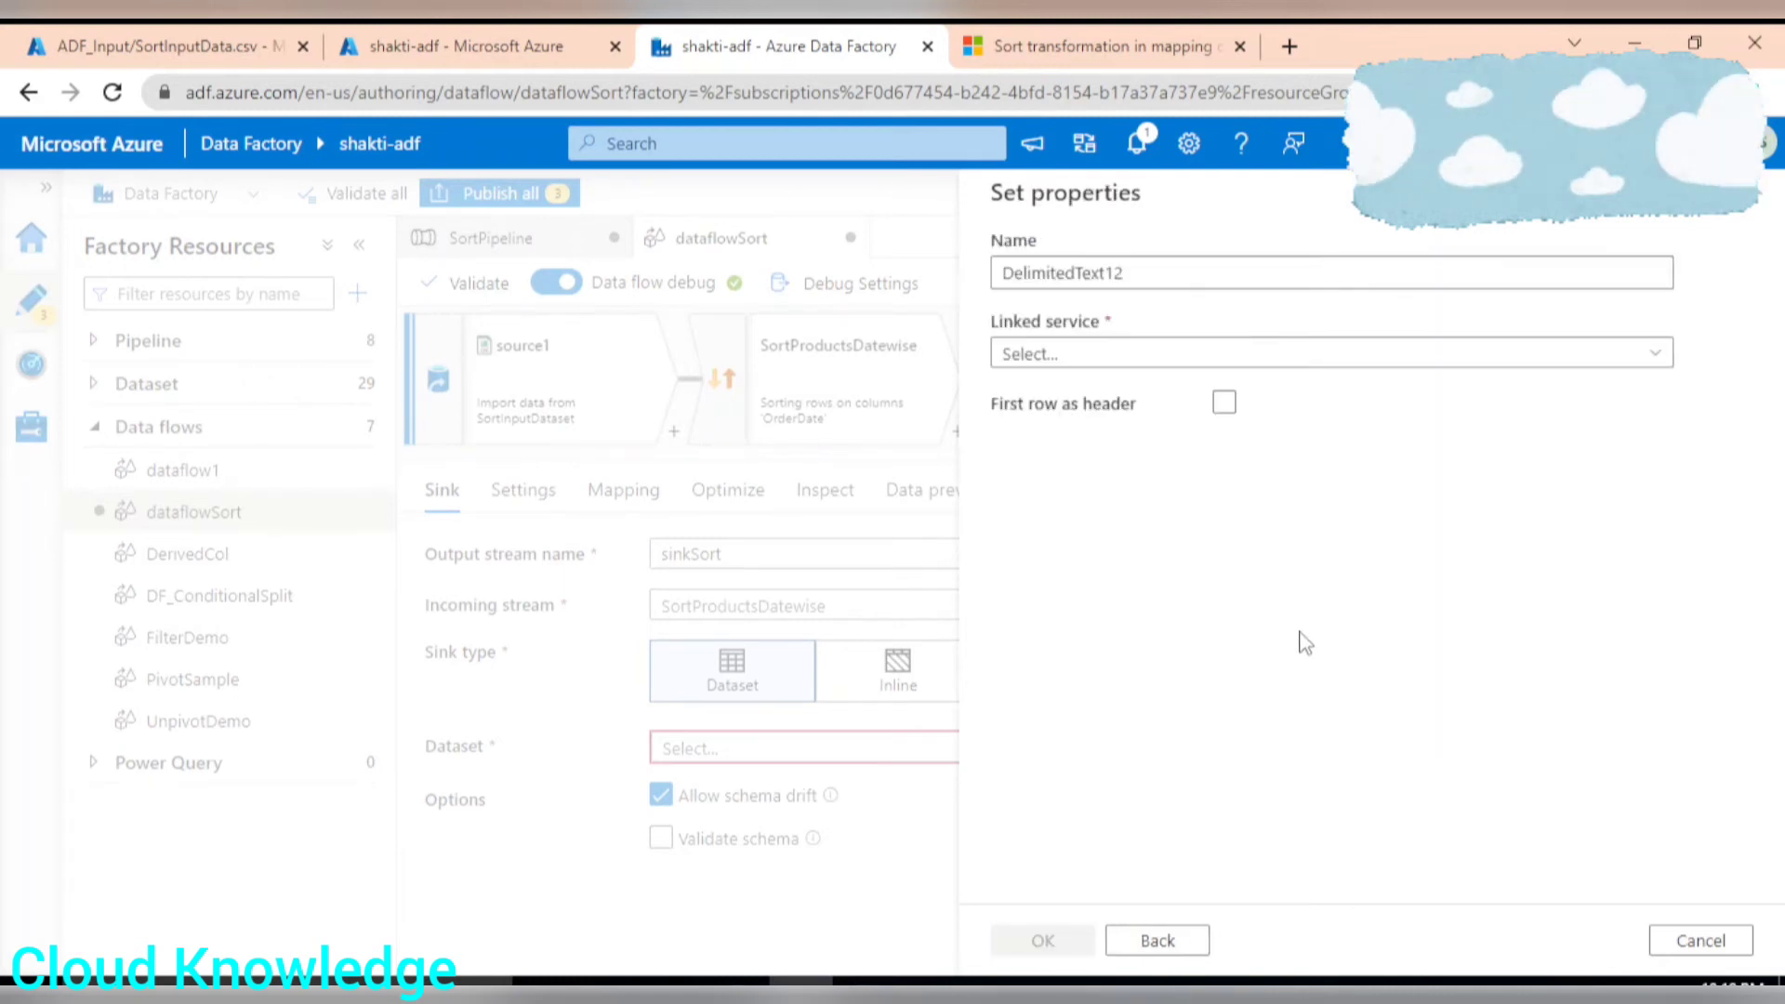
# Step: Name the new sink dataset SortOutput and choose AzureDataLakeStorage1 as its linked service
pyautogui.doubleClick(1190, 273)
pyautogui.write('SortOutput')
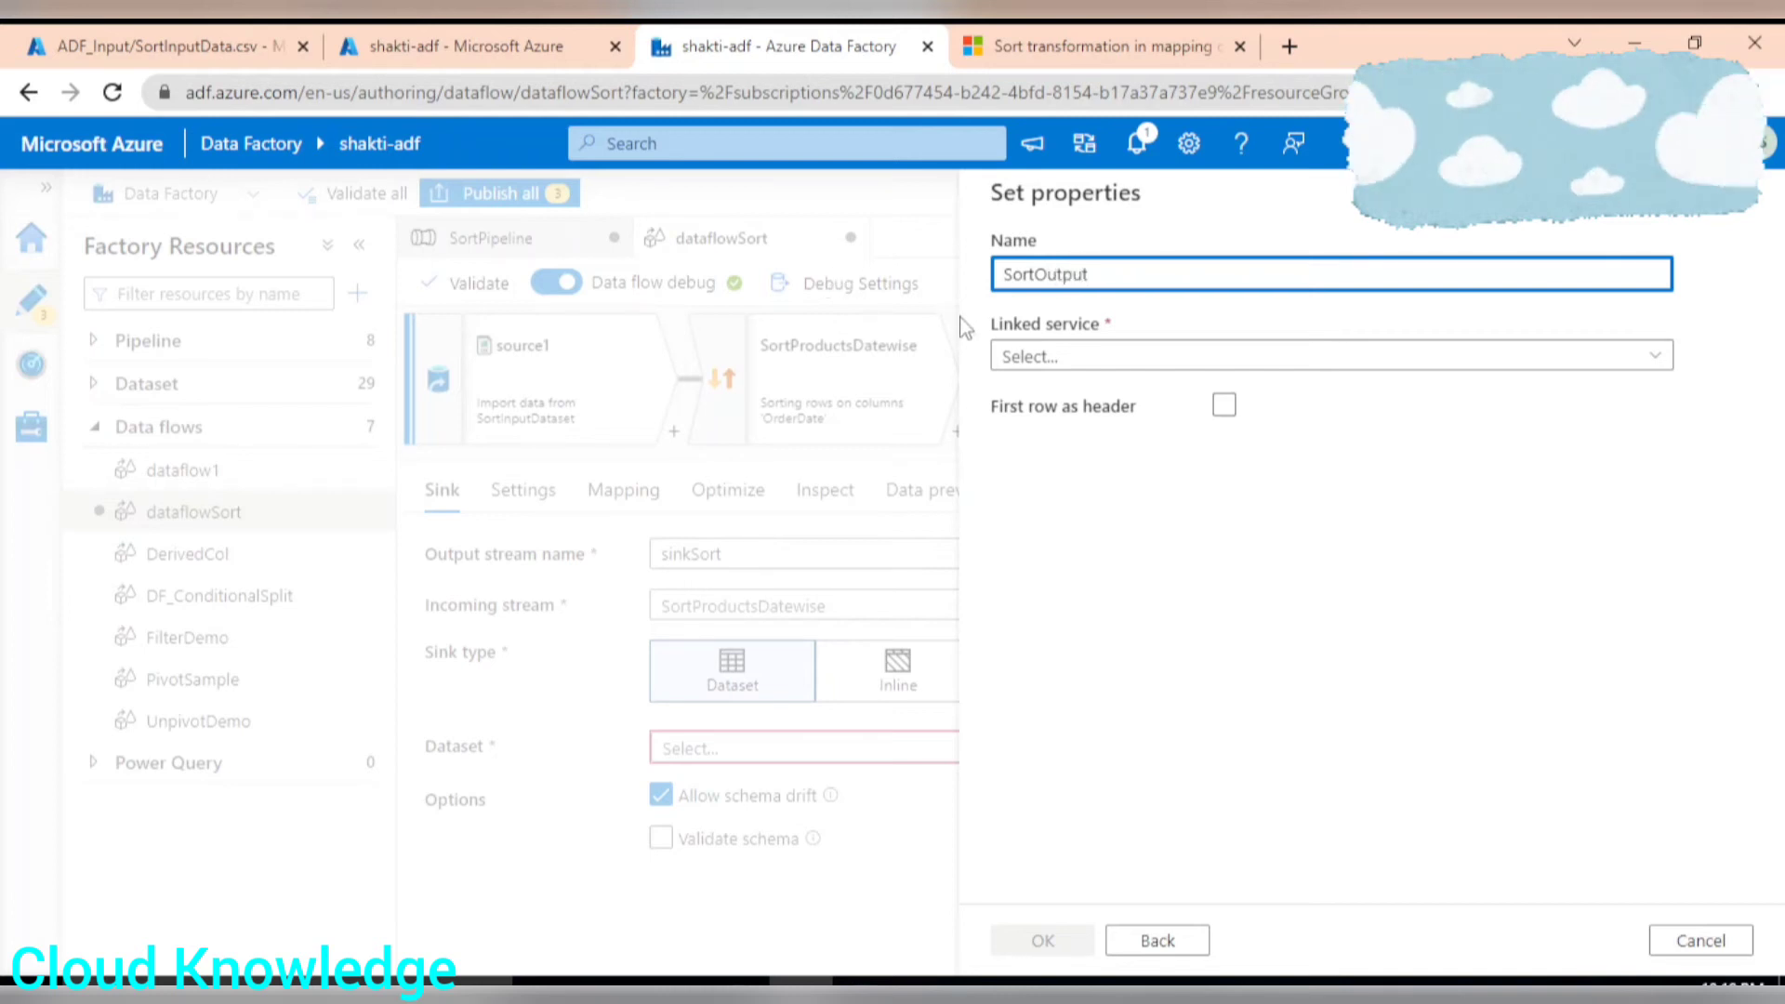
pyautogui.click(1023, 356)
pyautogui.click(1100, 523)
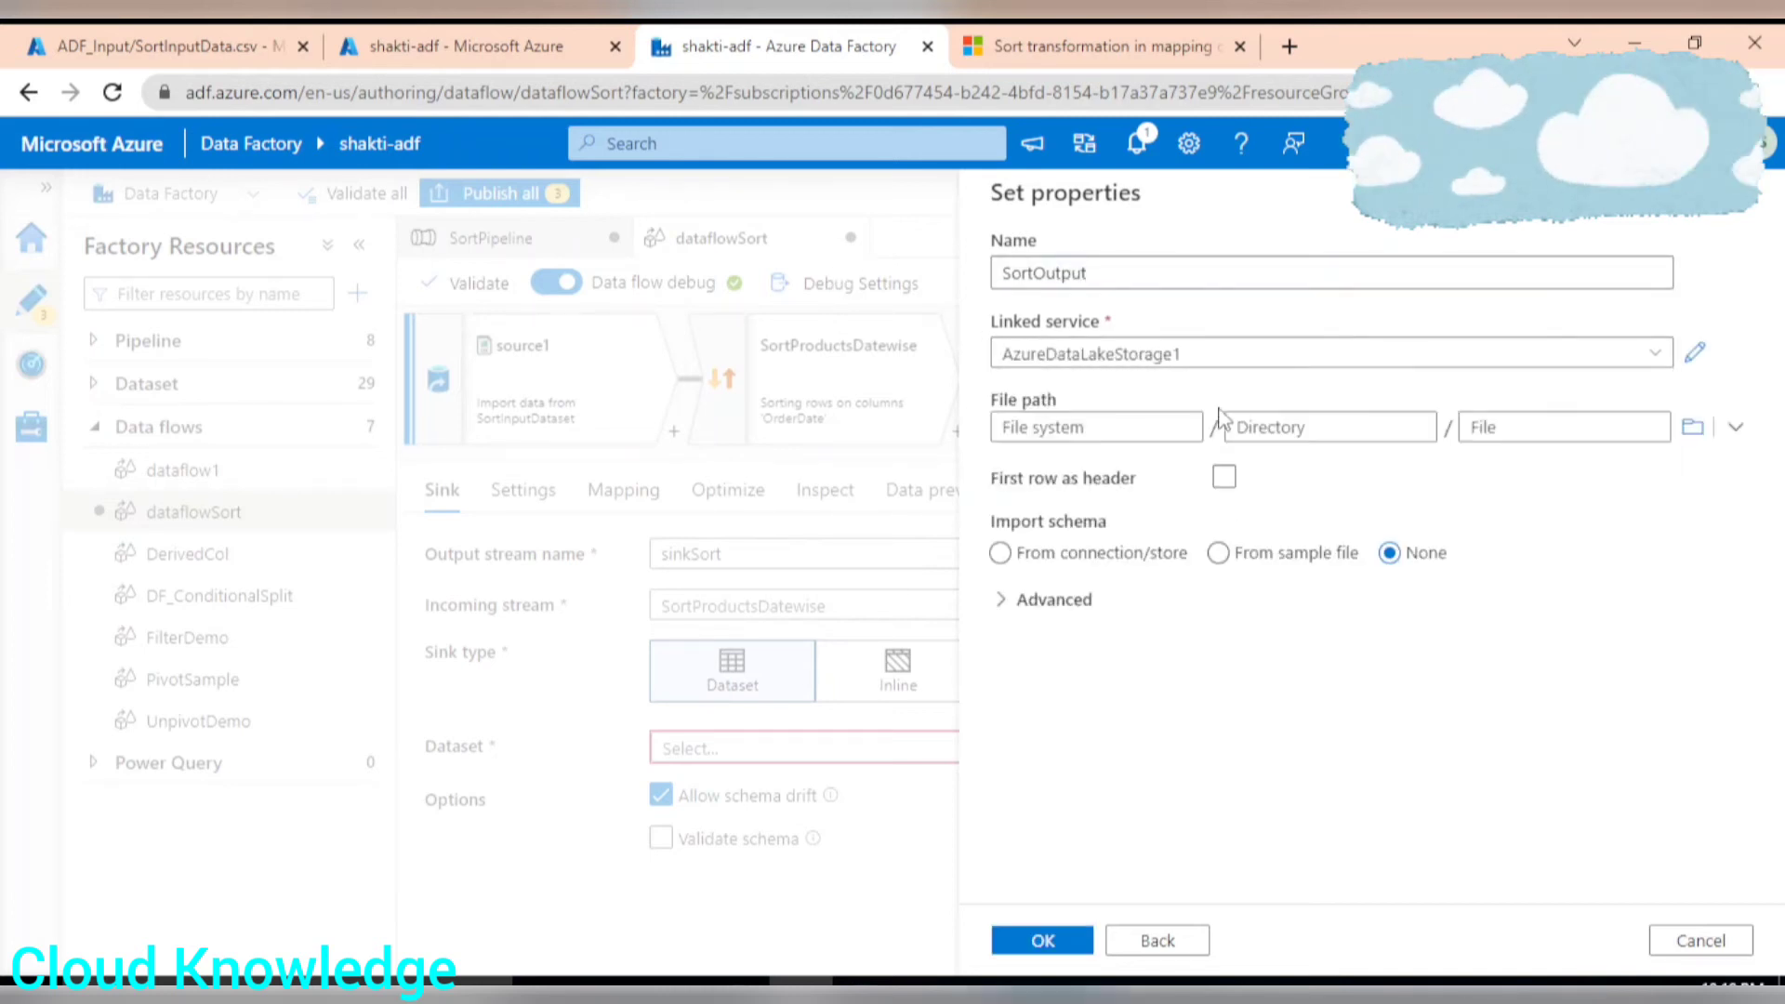
# Step: Point the SortOutput dataset to the gen2/ADF_Output folder with the first row as header and create it
pyautogui.click(1692, 427)
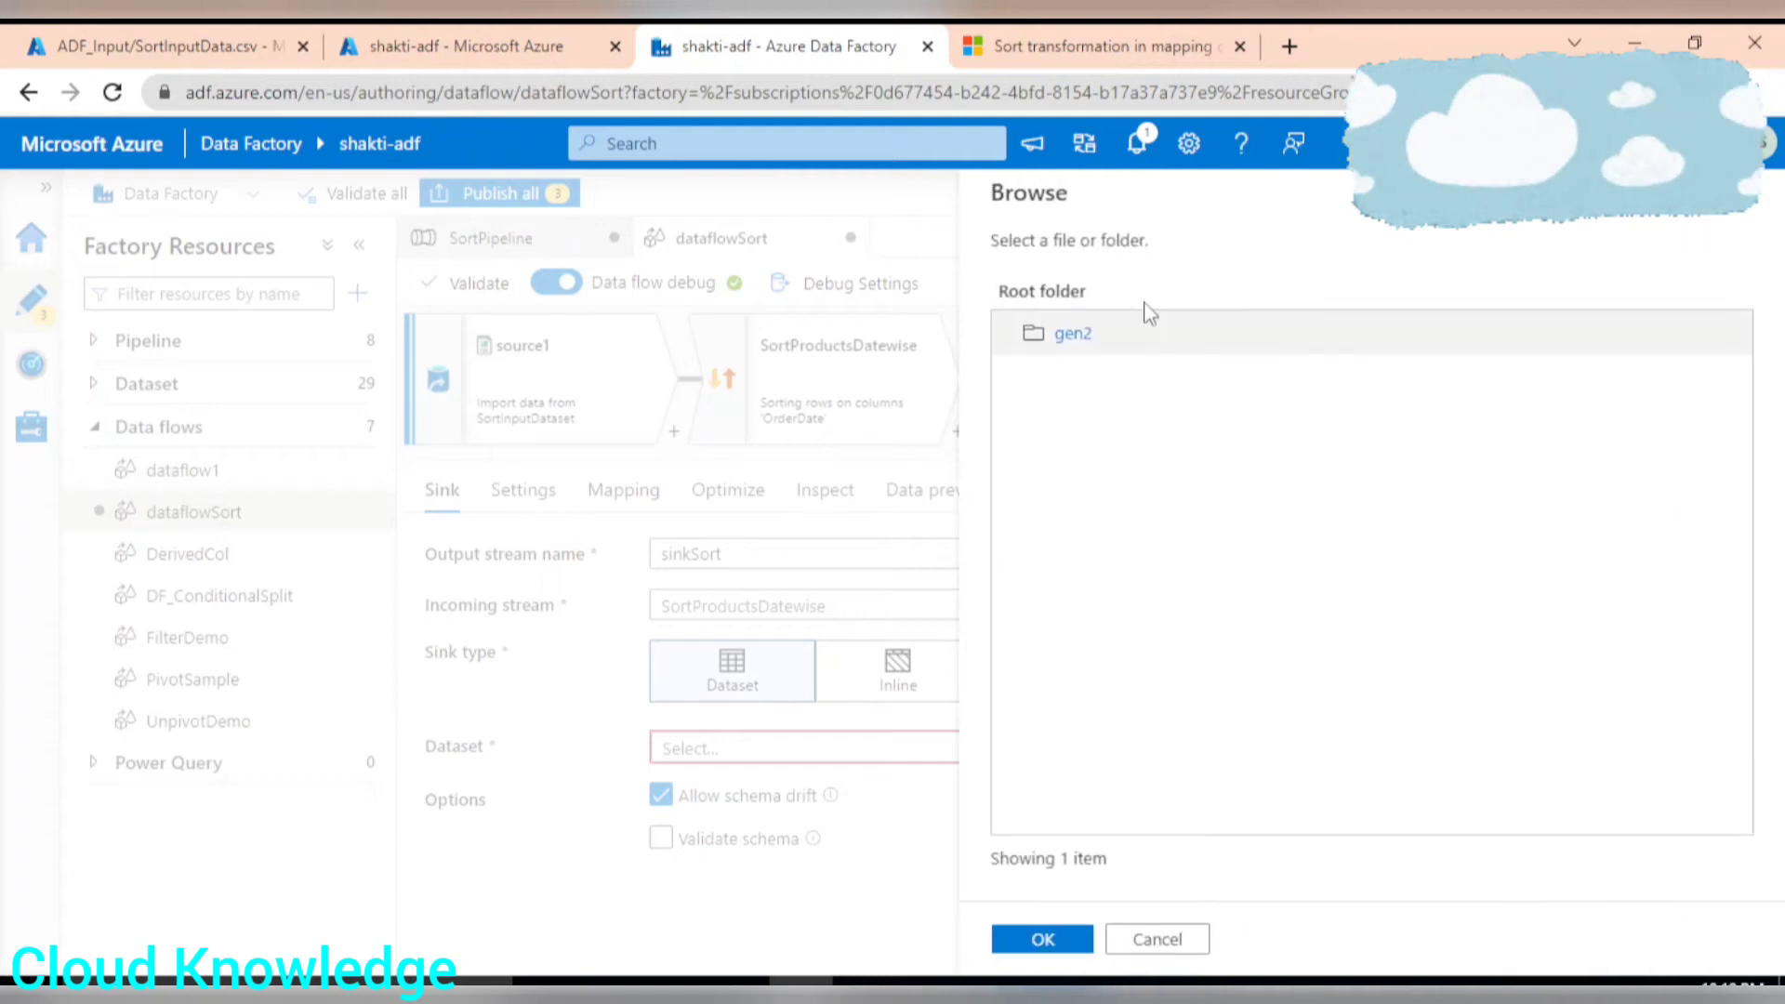
pyautogui.click(1074, 334)
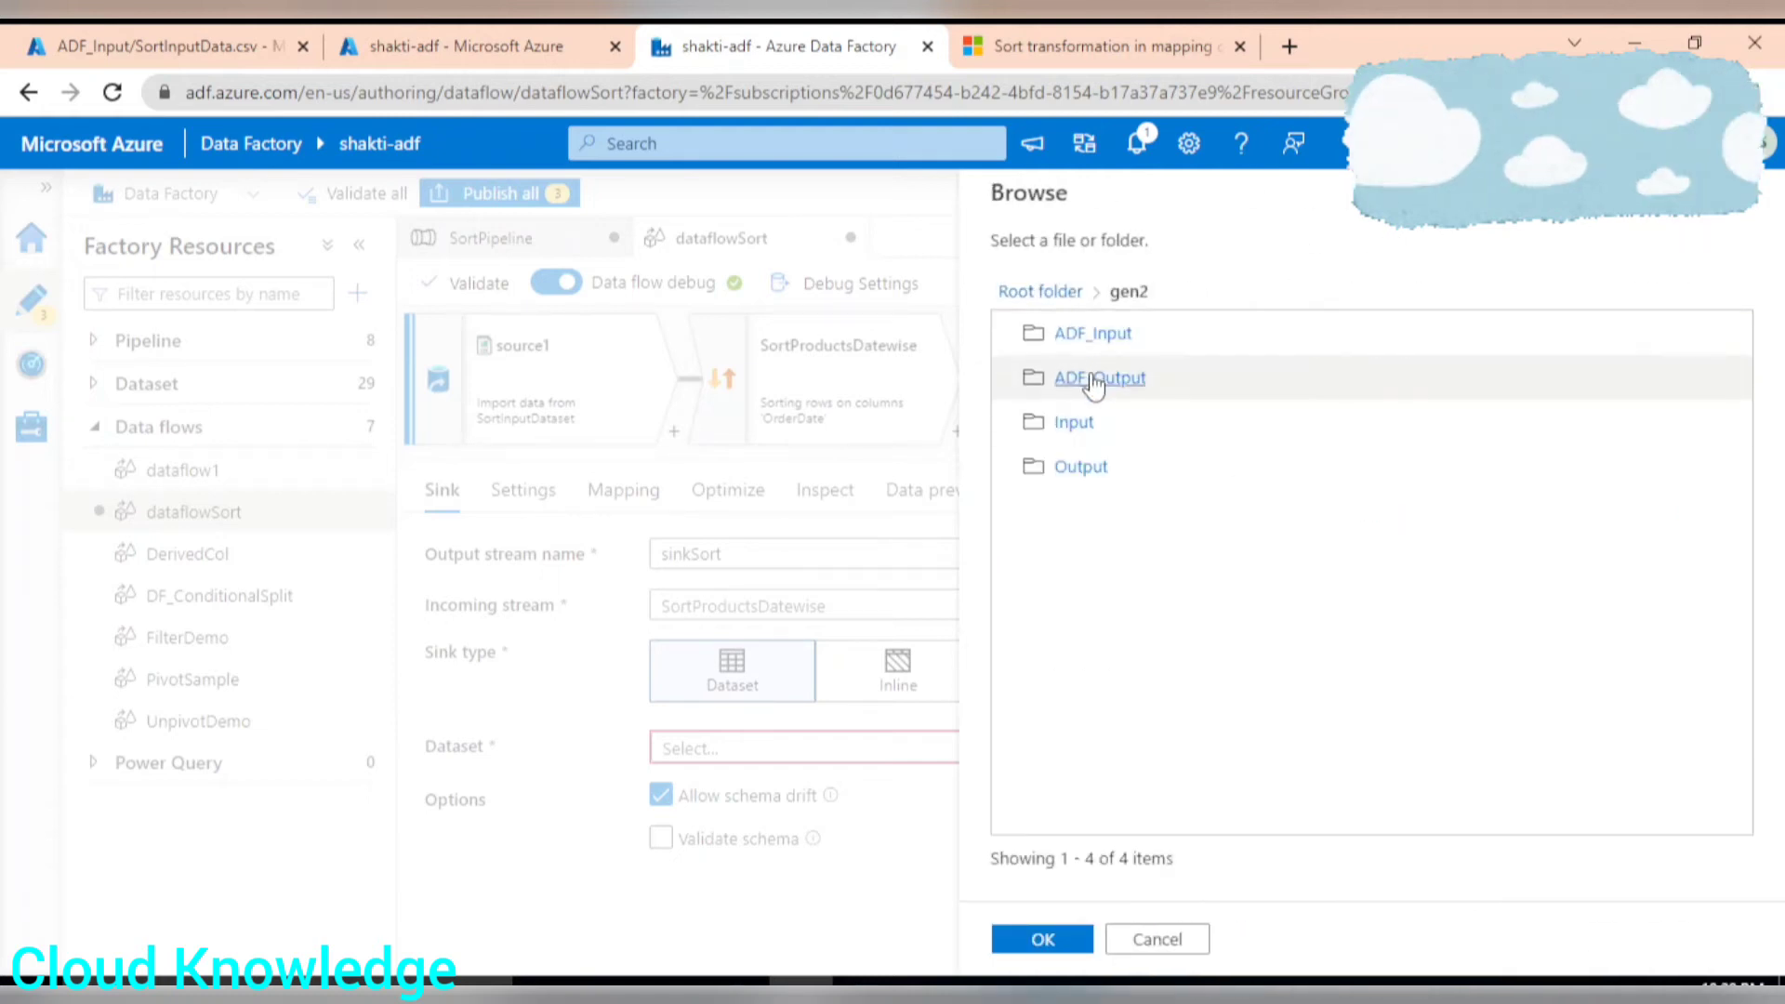
pyautogui.click(1097, 378)
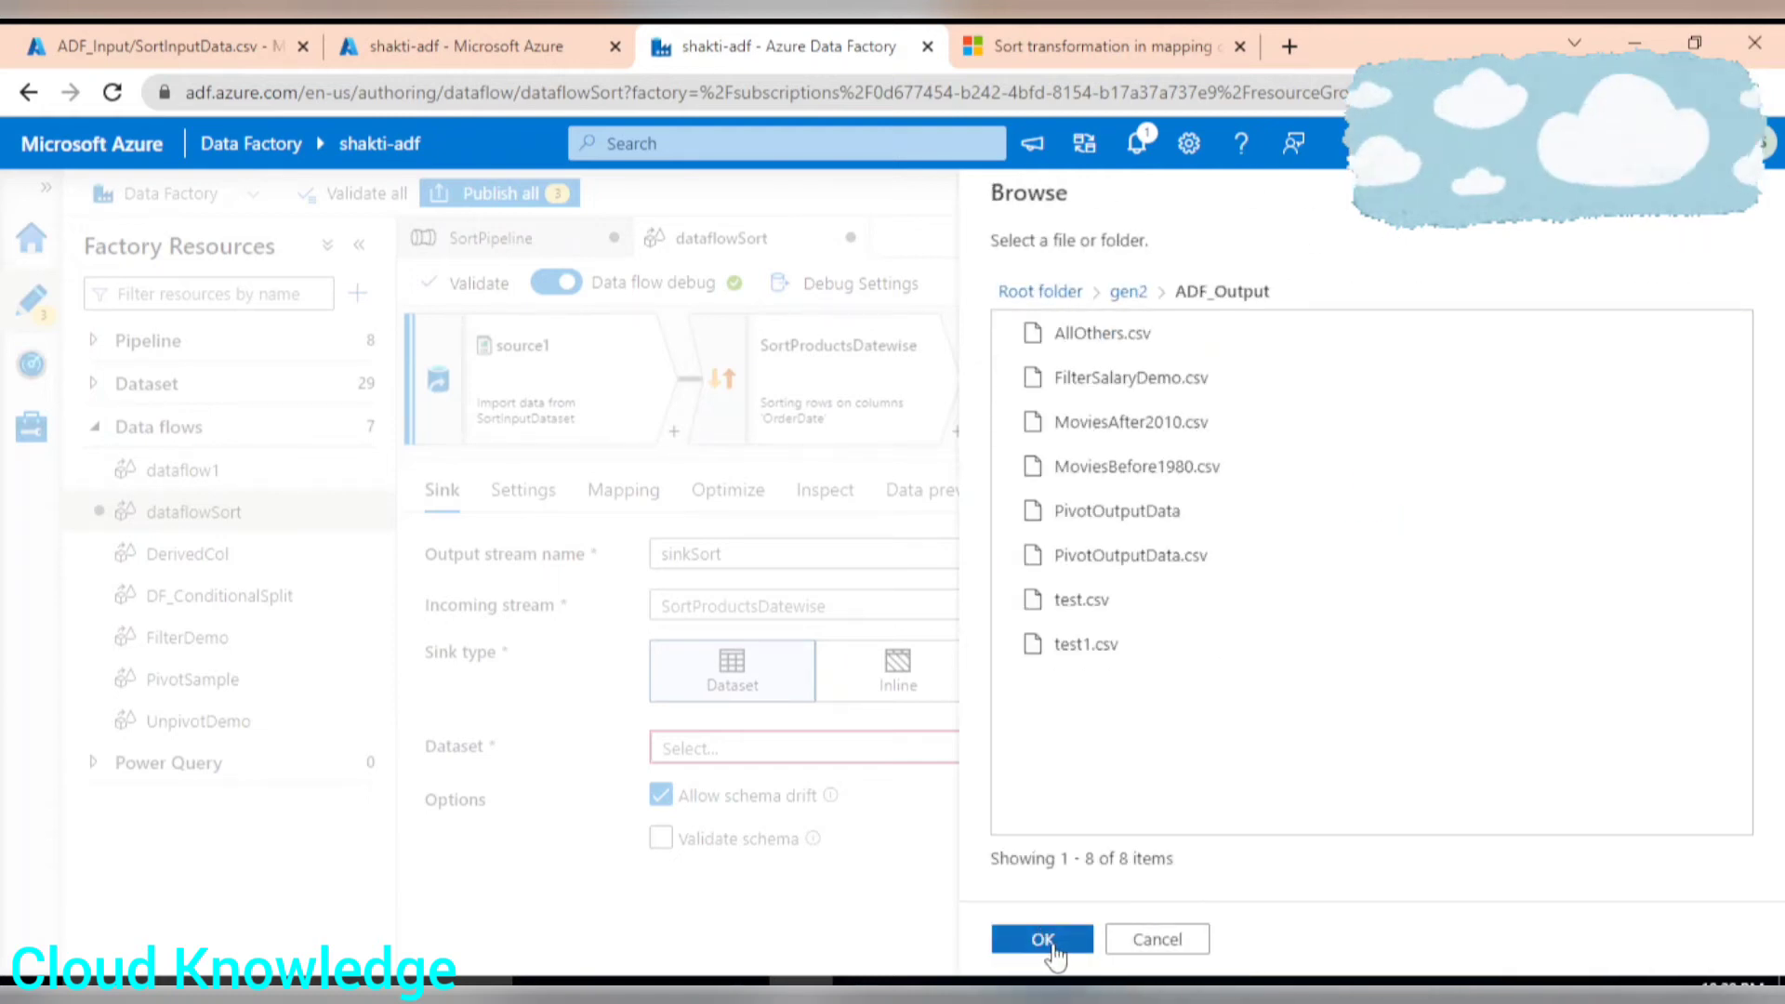
pyautogui.click(1042, 941)
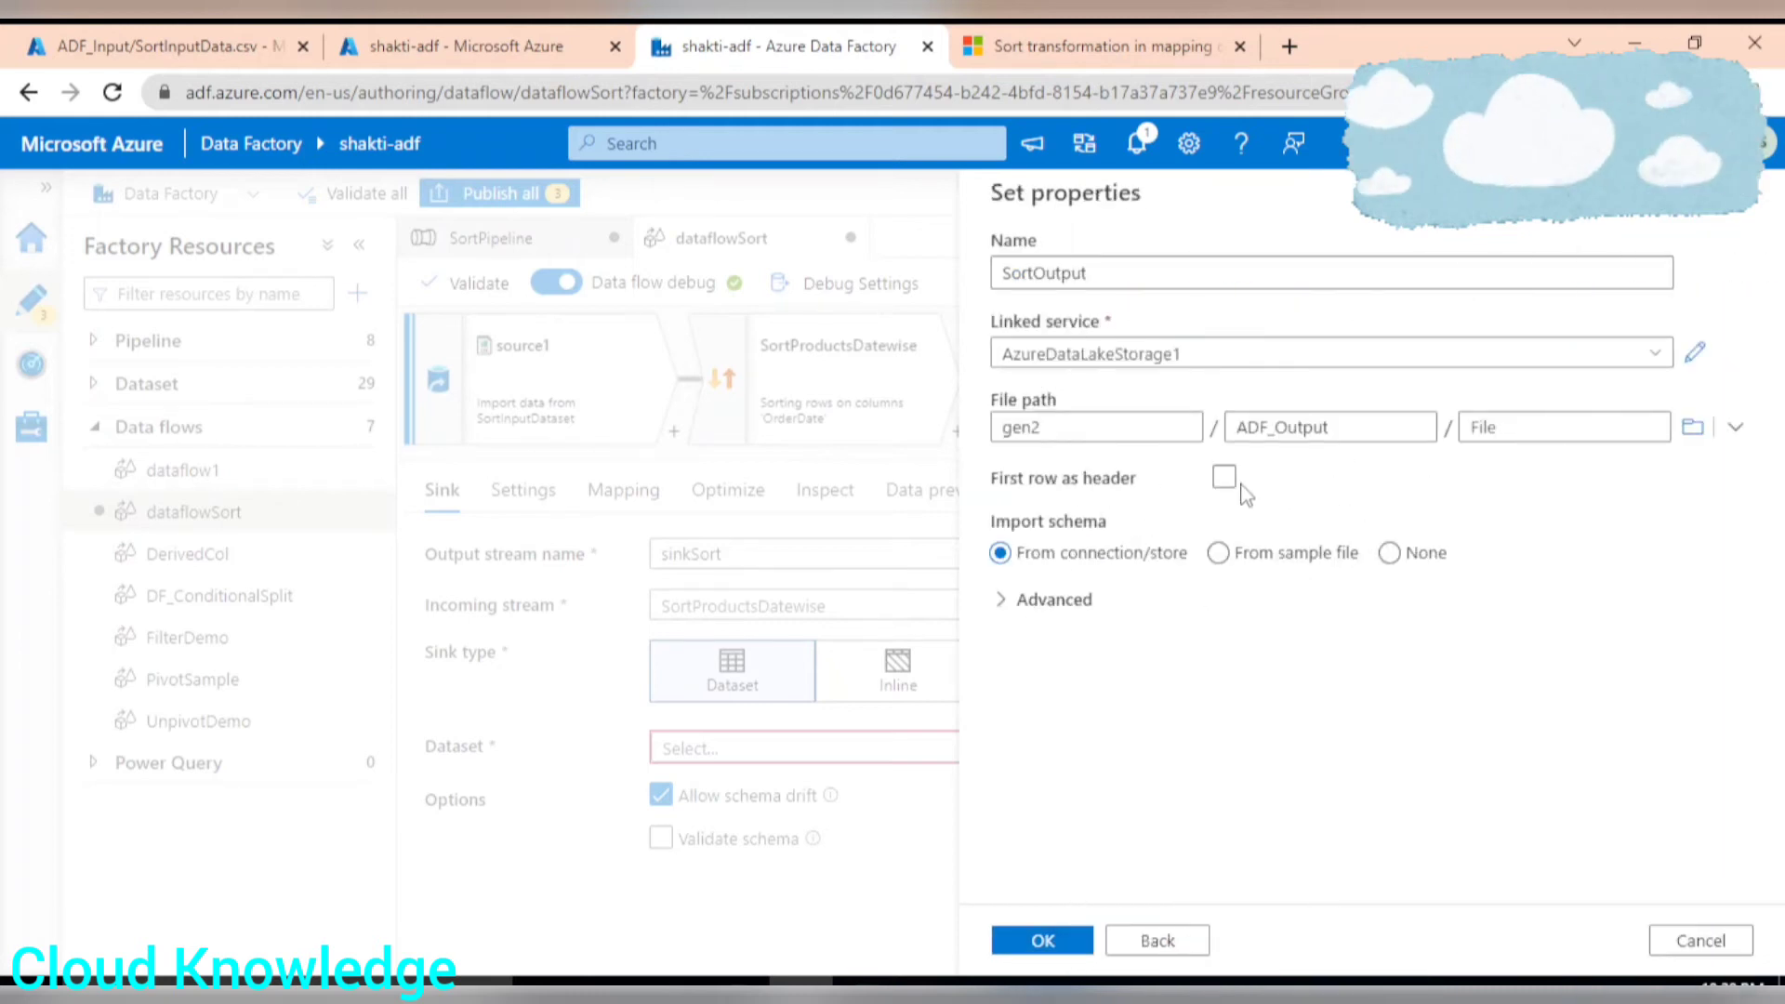
pyautogui.click(1224, 478)
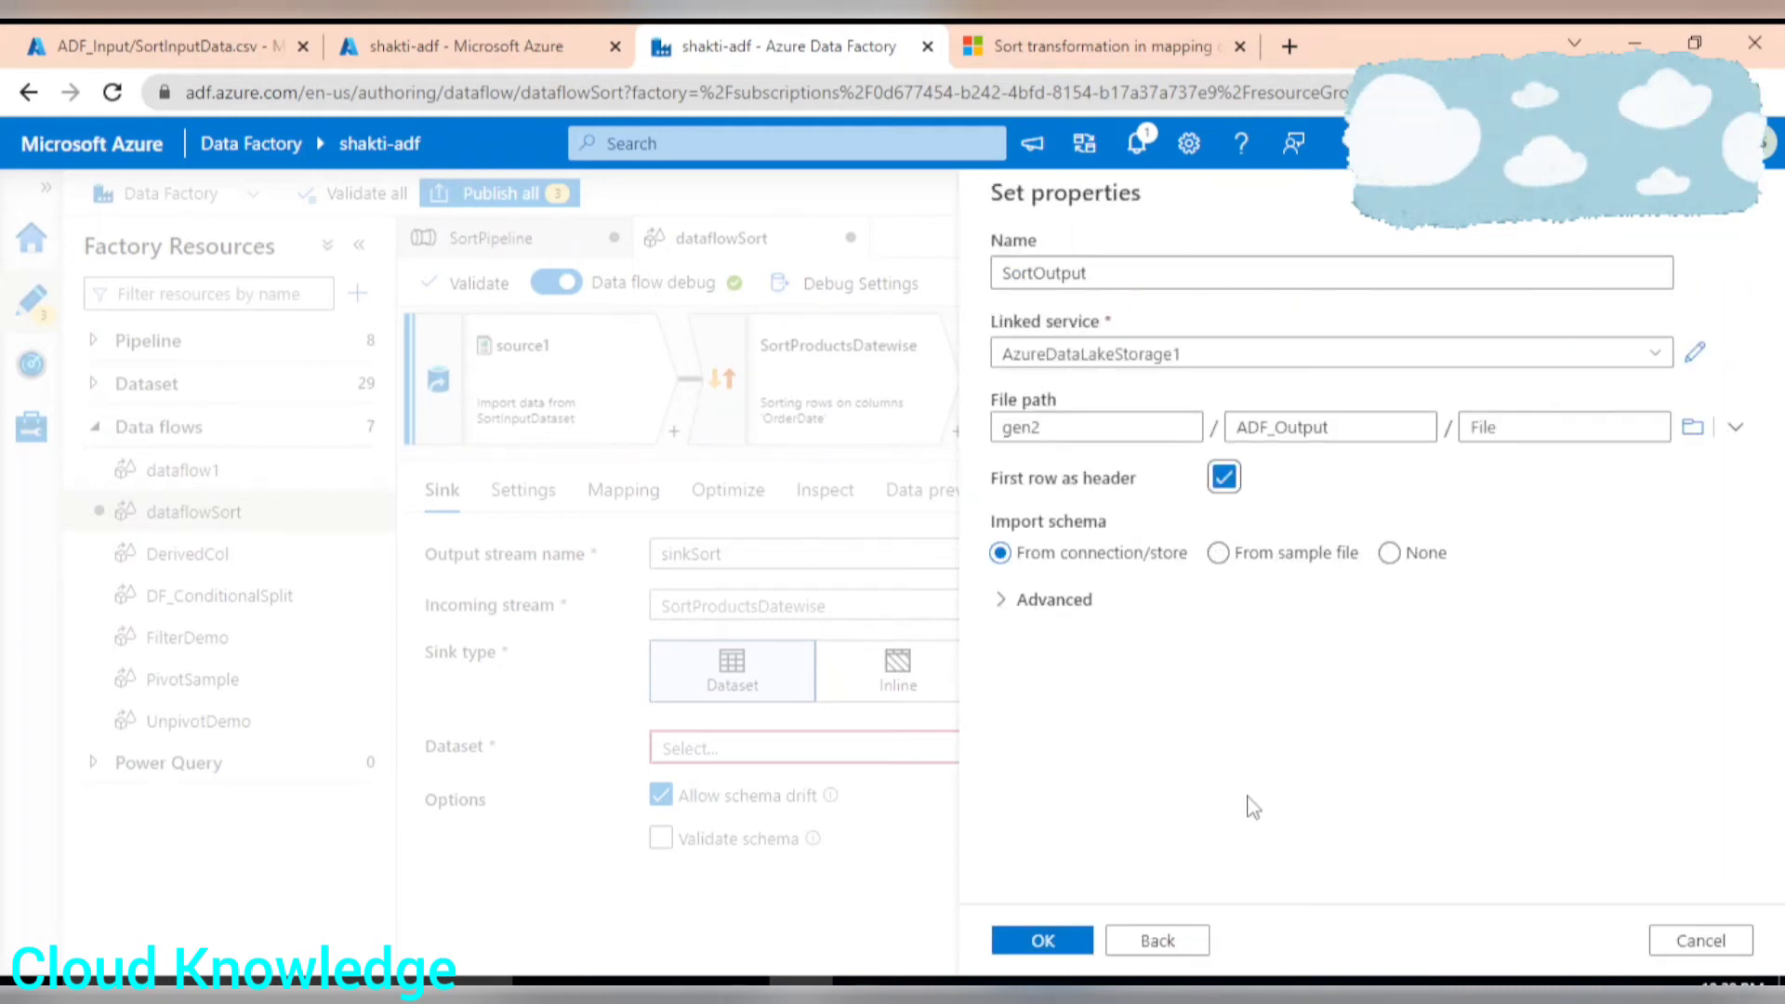
pyautogui.click(1069, 935)
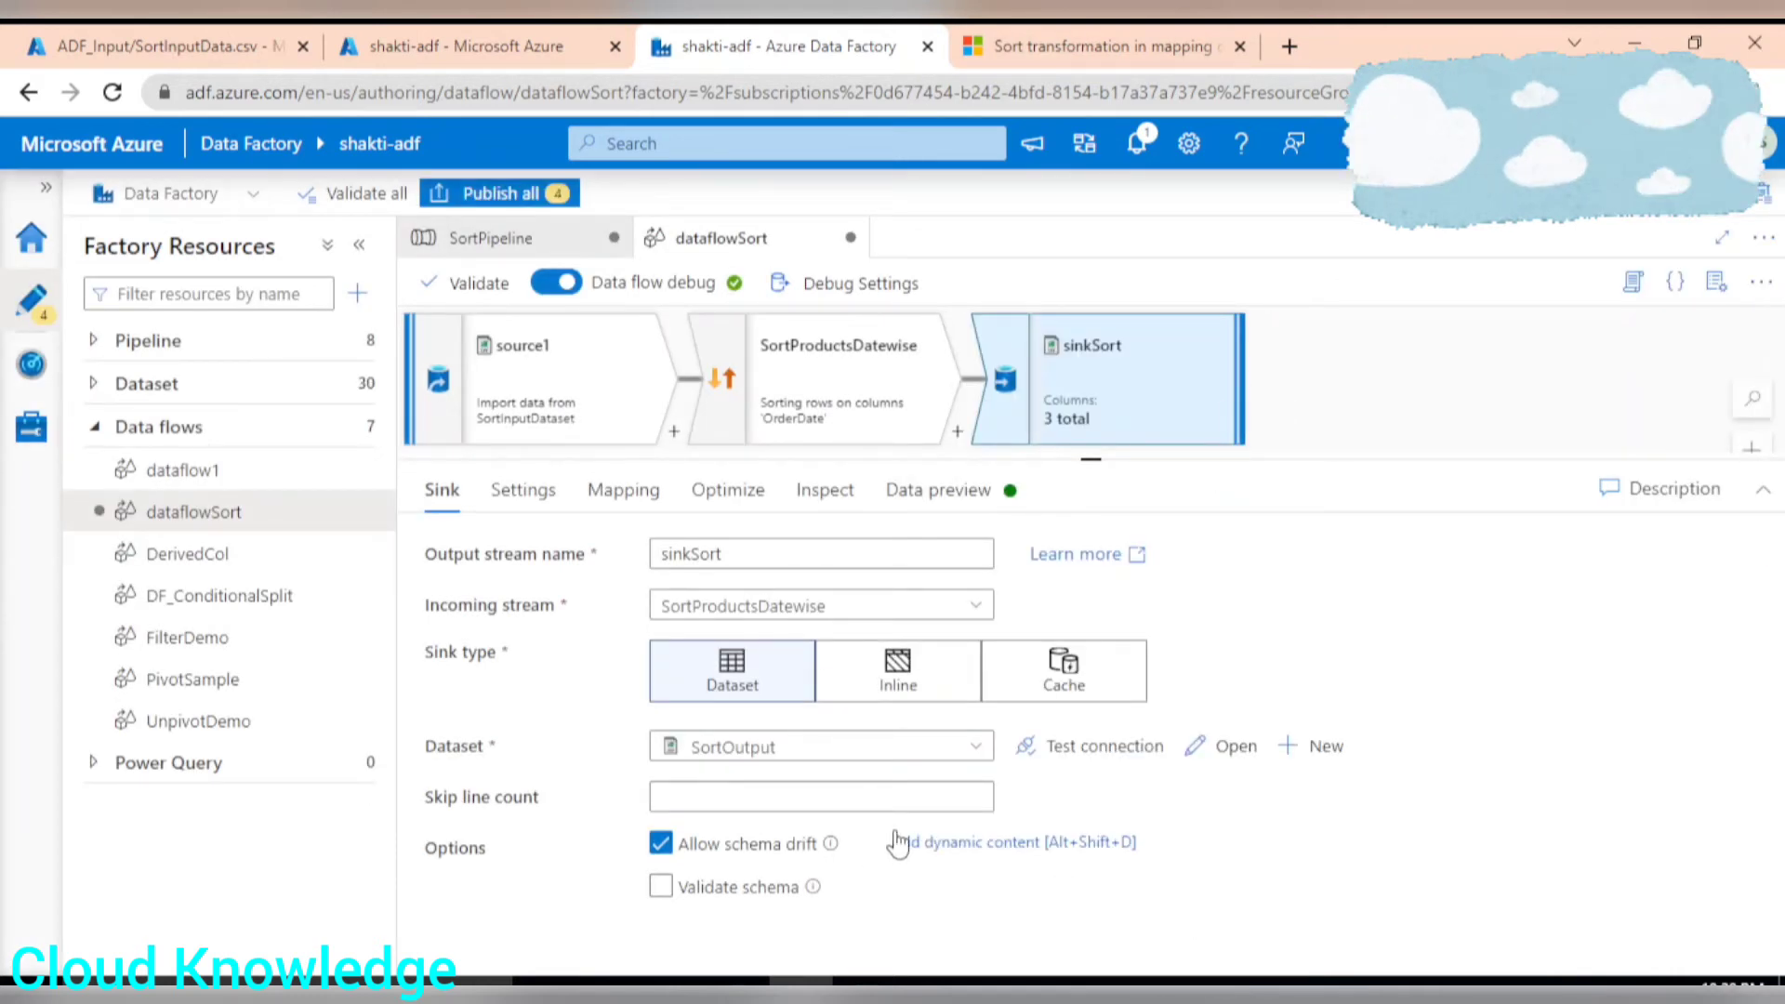
# Step: Configure sinkSort to output to a single file named SortOutput.csv, using Single partition
pyautogui.click(728, 490)
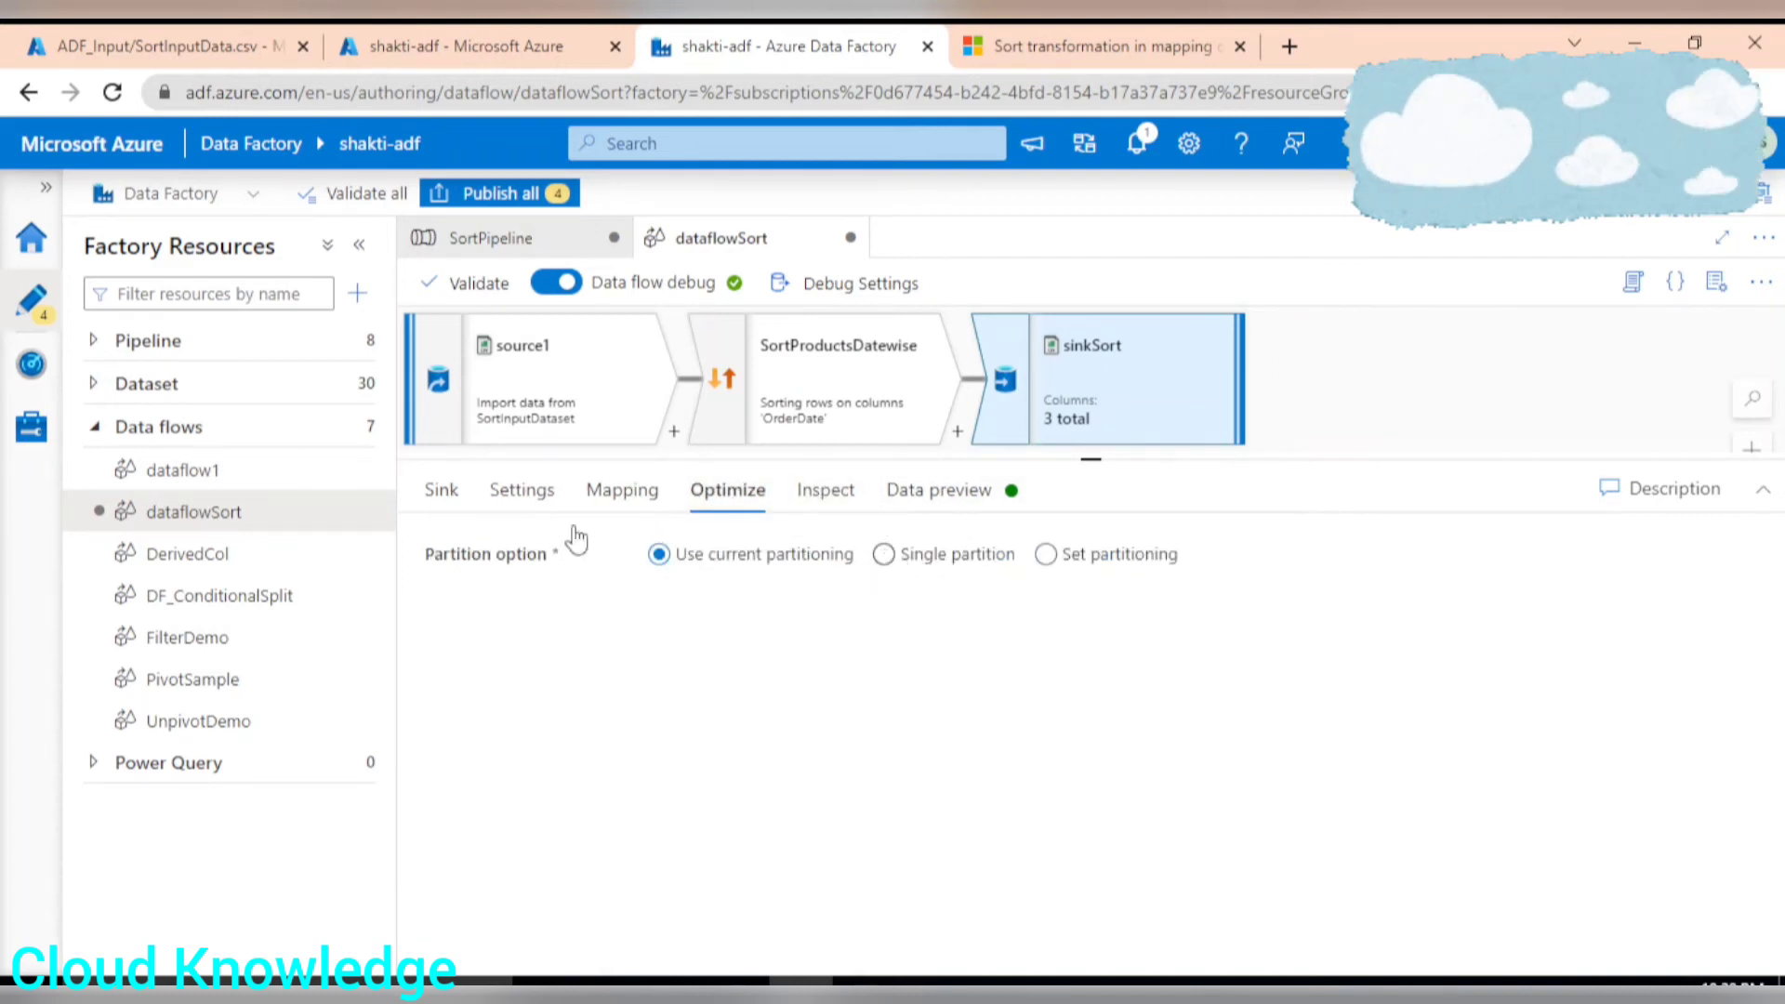
pyautogui.click(611, 507)
pyautogui.click(522, 490)
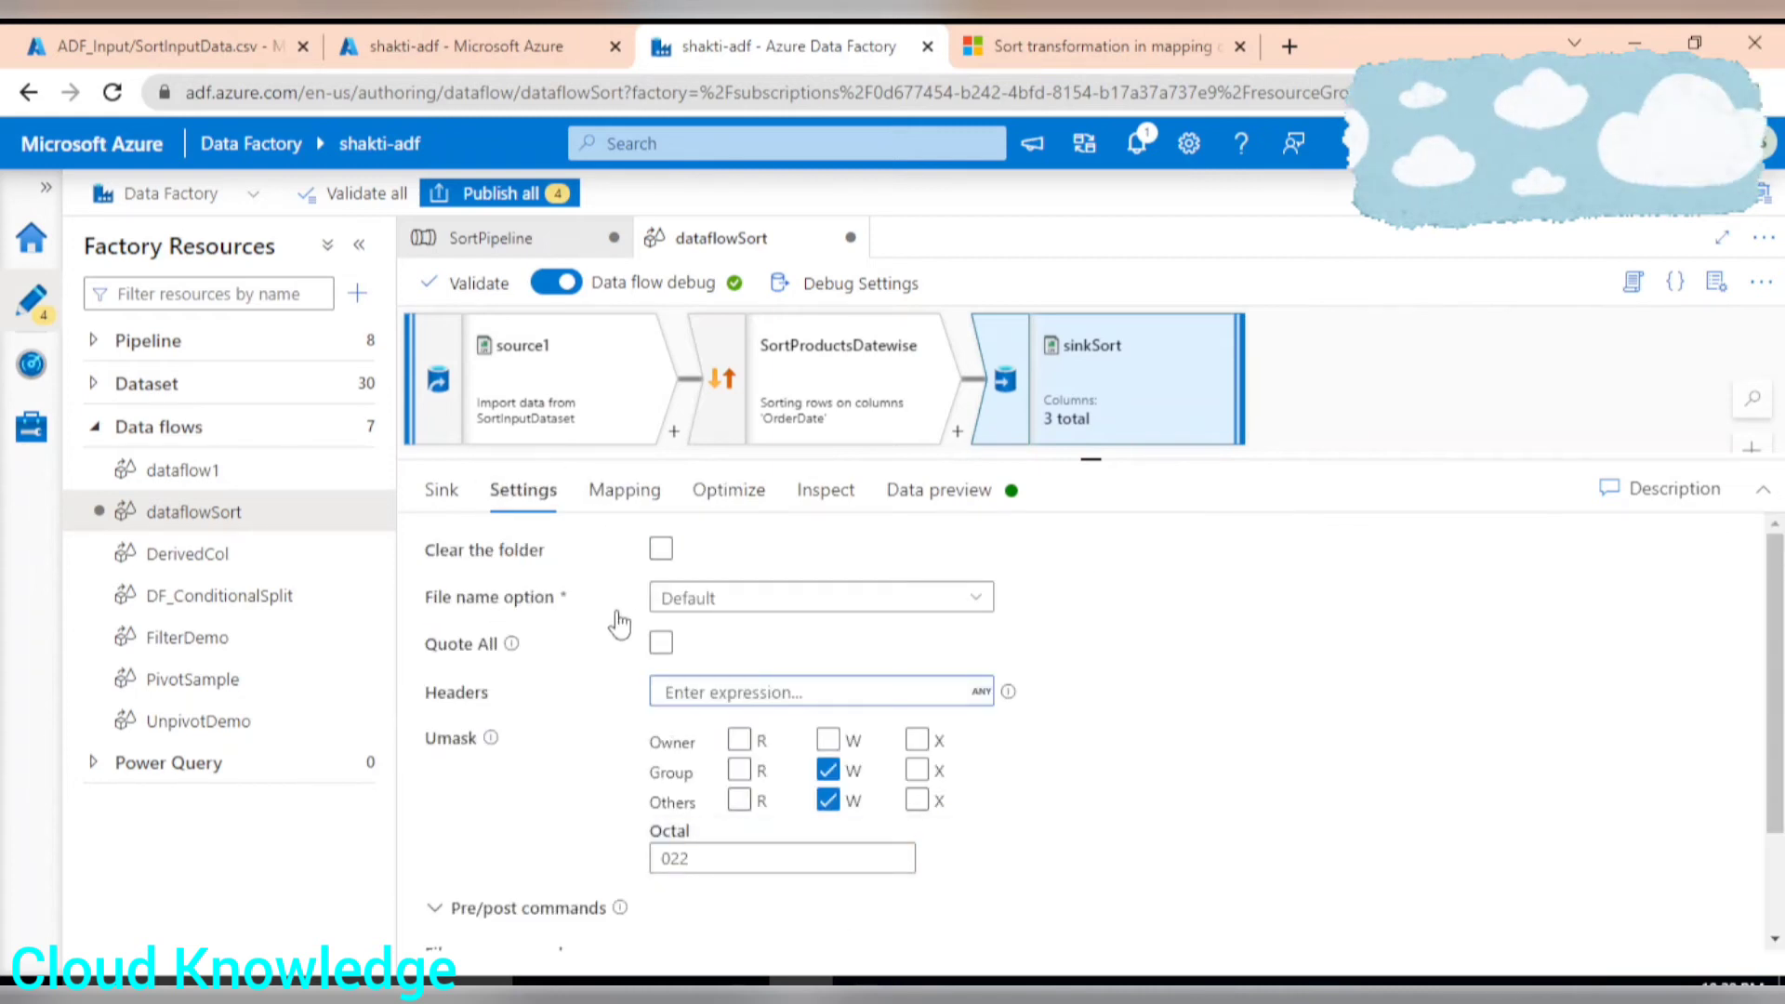
pyautogui.click(750, 614)
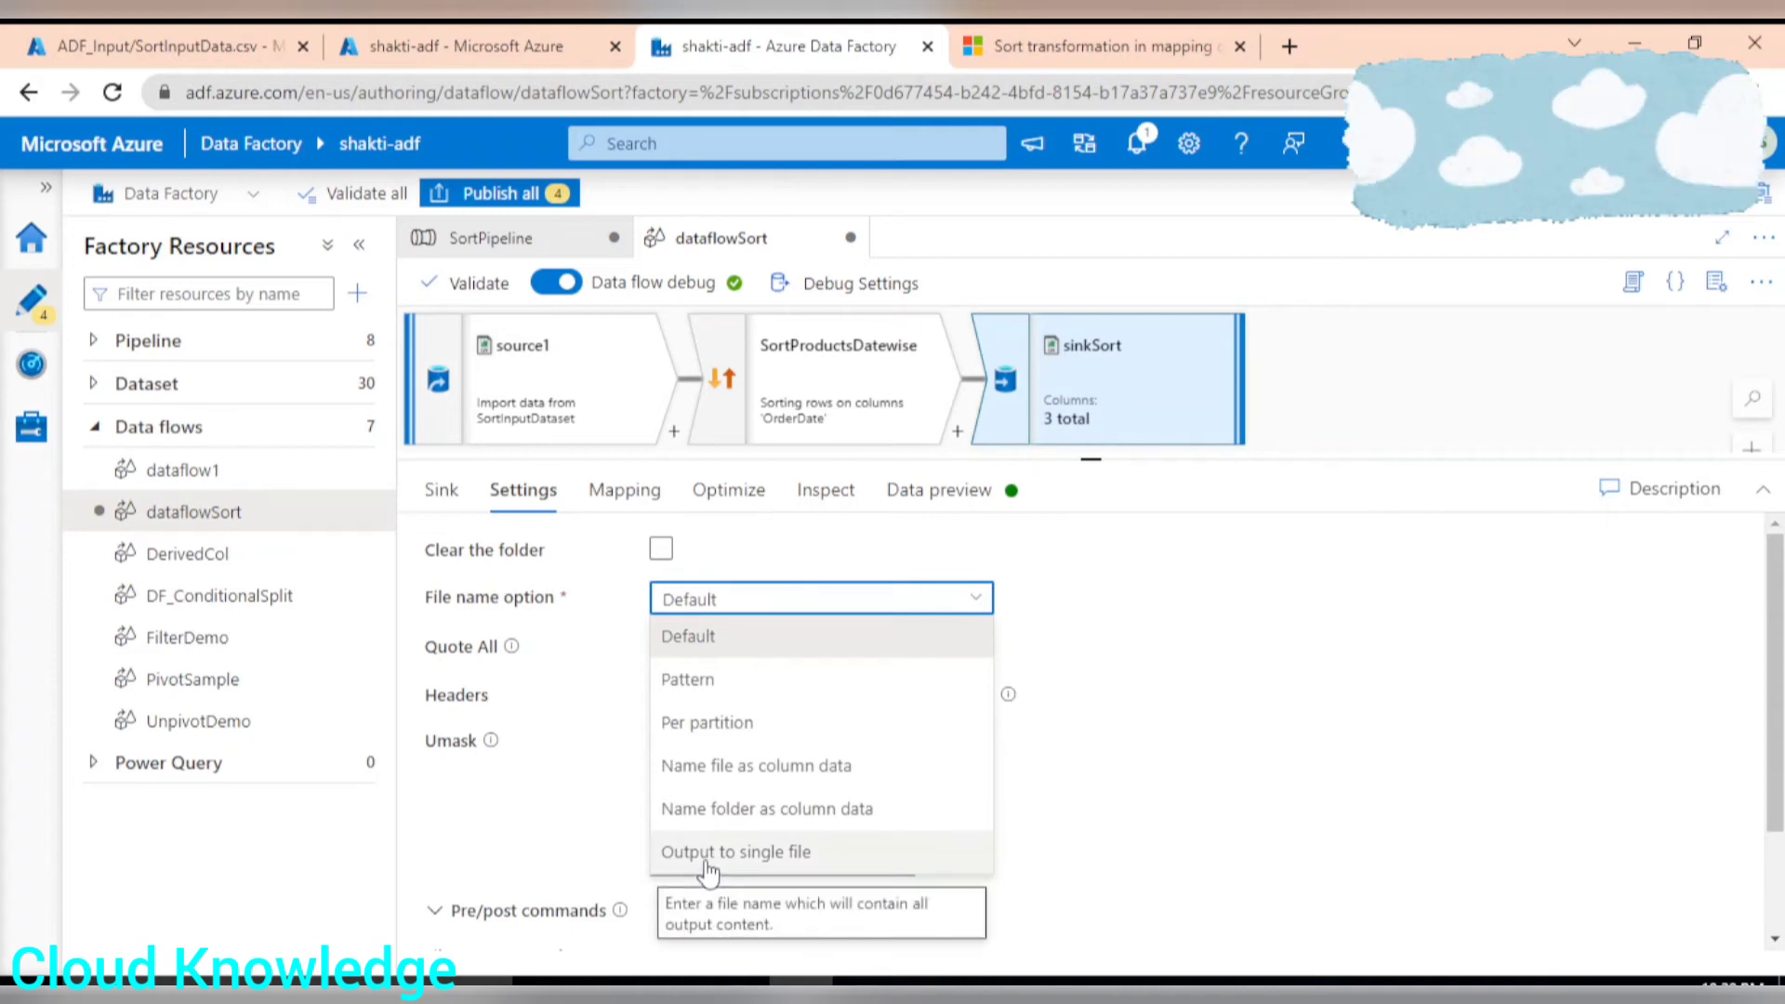
pyautogui.click(760, 854)
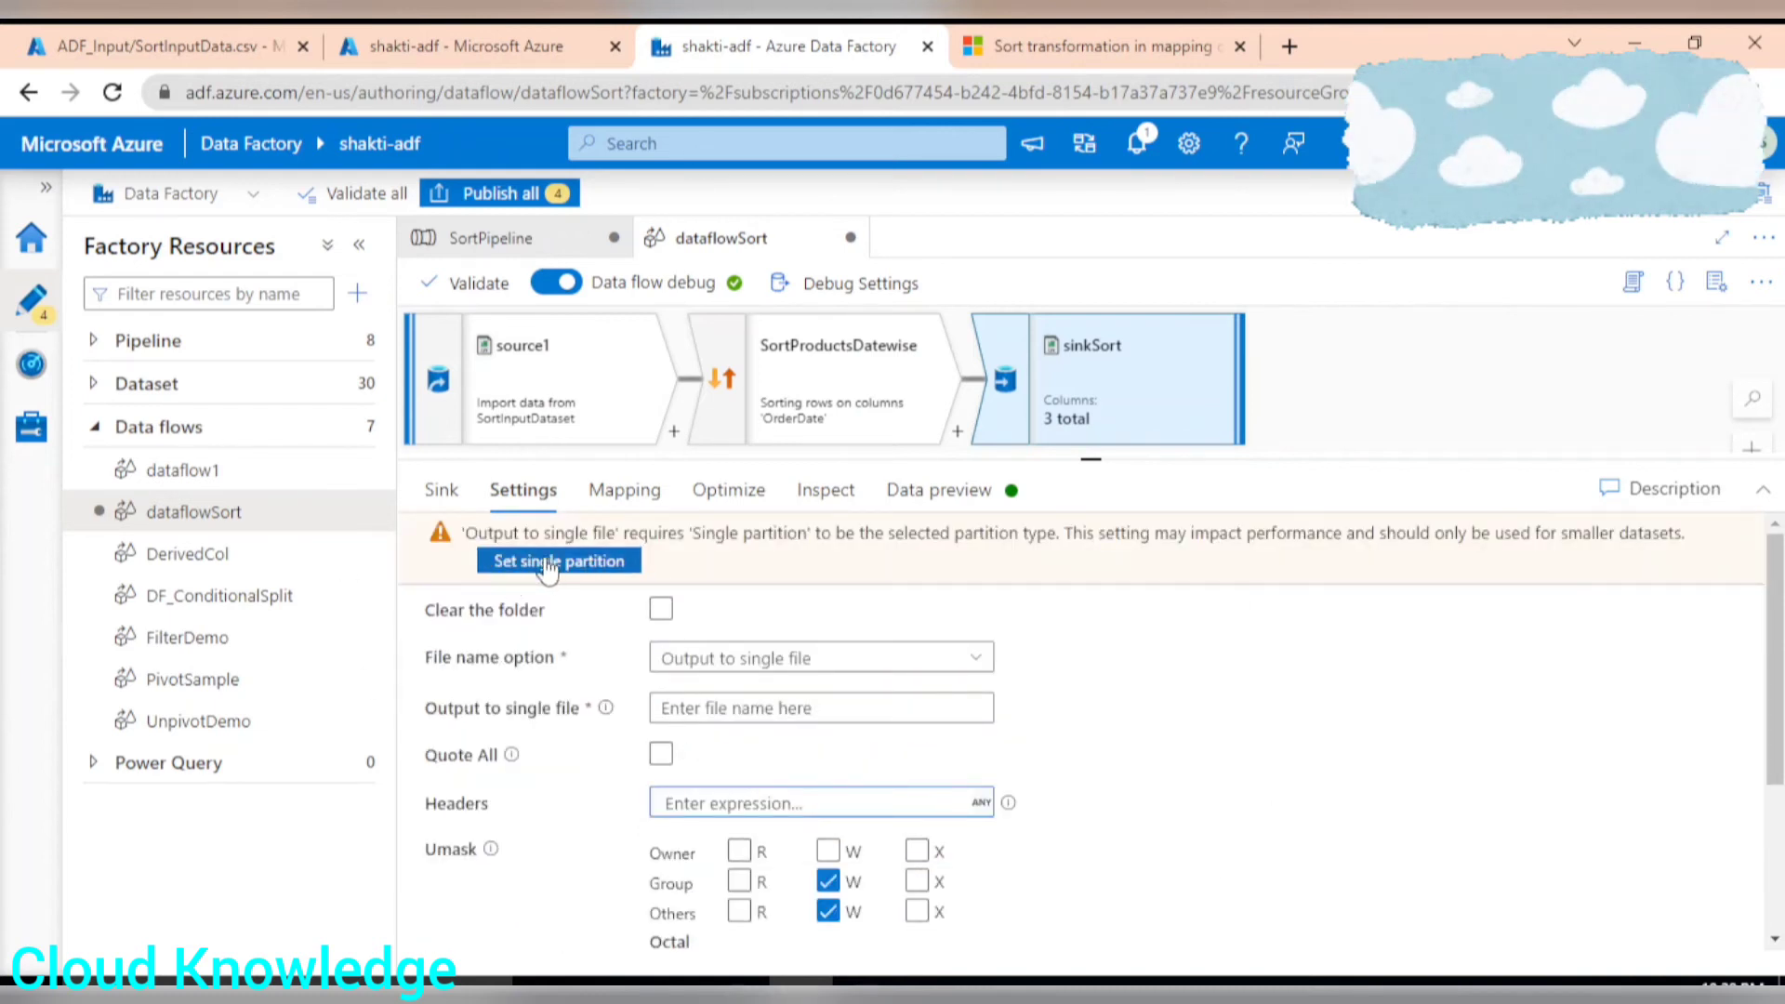
pyautogui.click(513, 562)
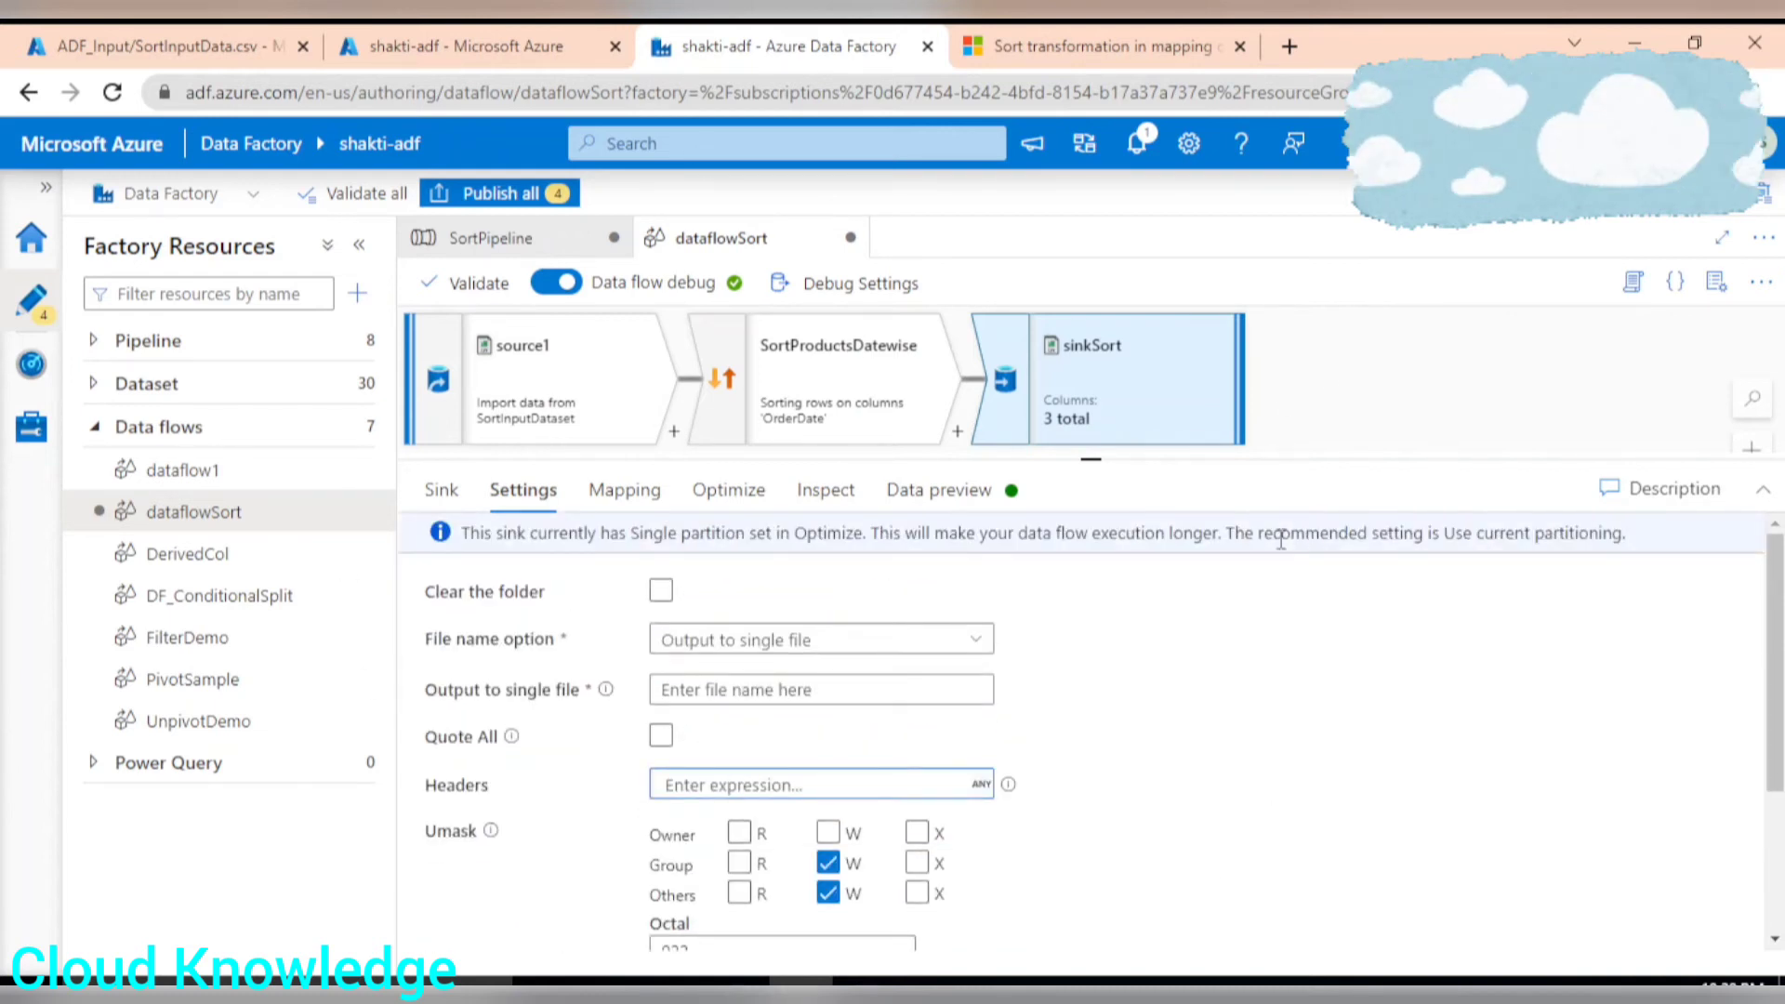
pyautogui.click(764, 690)
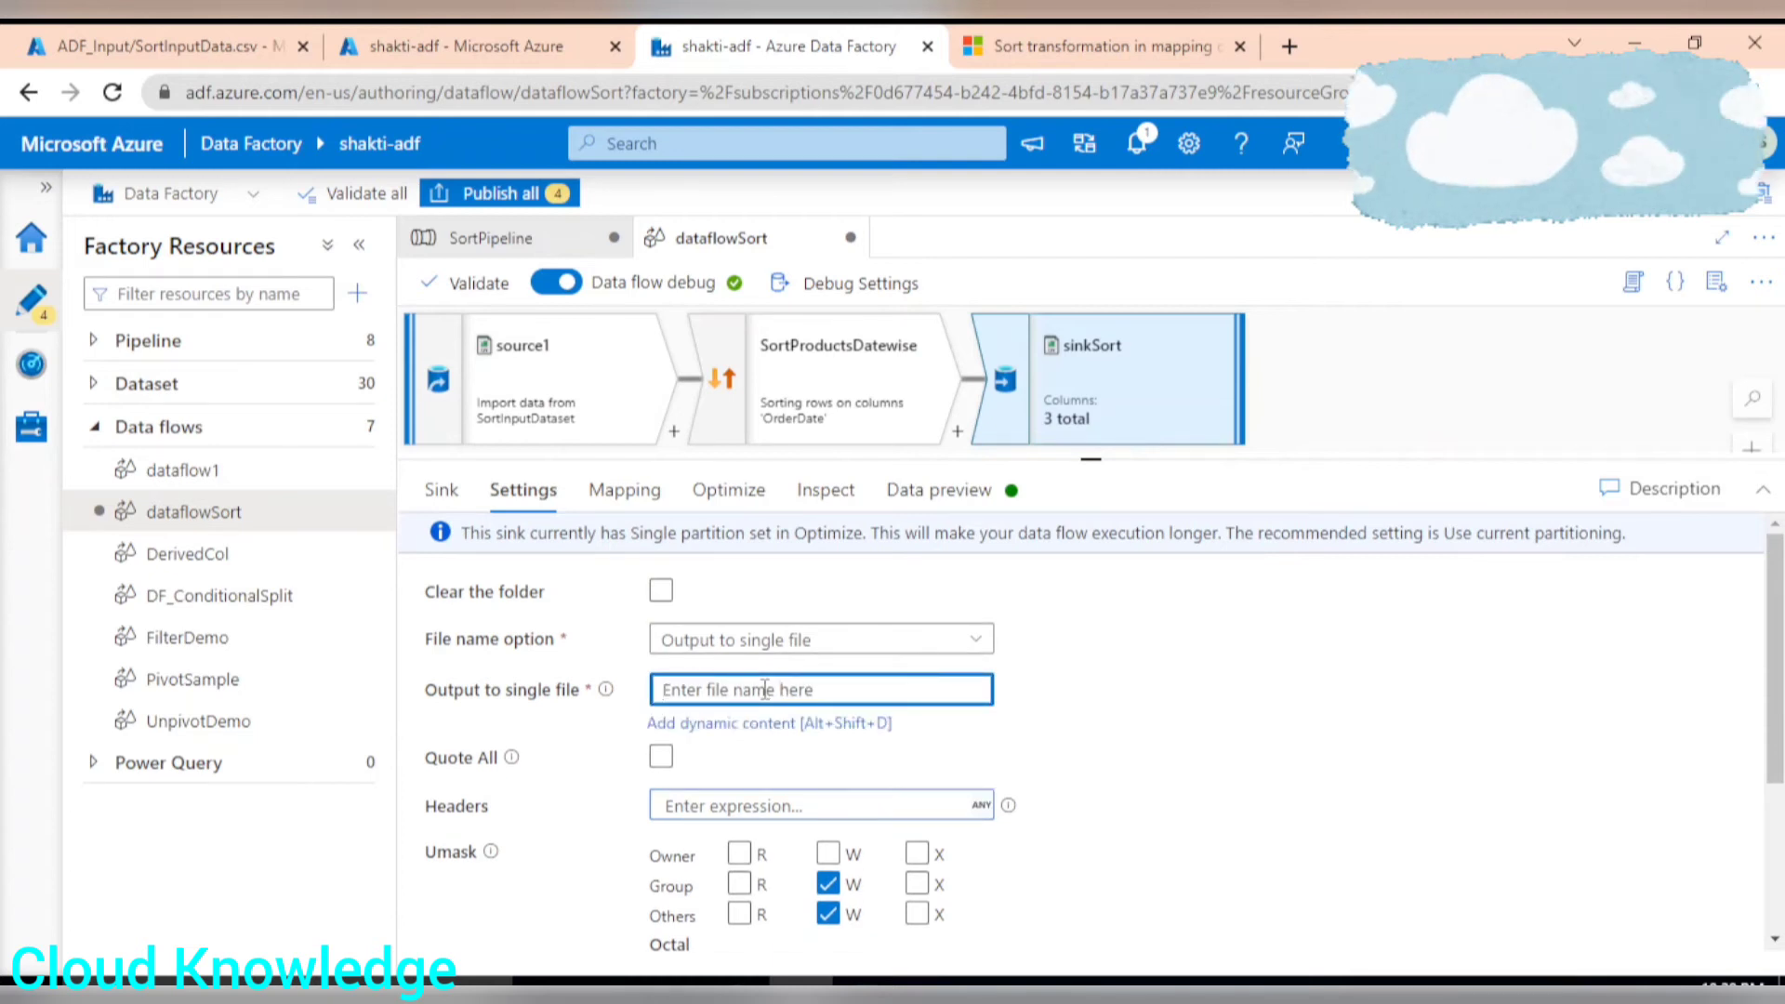
pyautogui.write('SortOutput.csv')
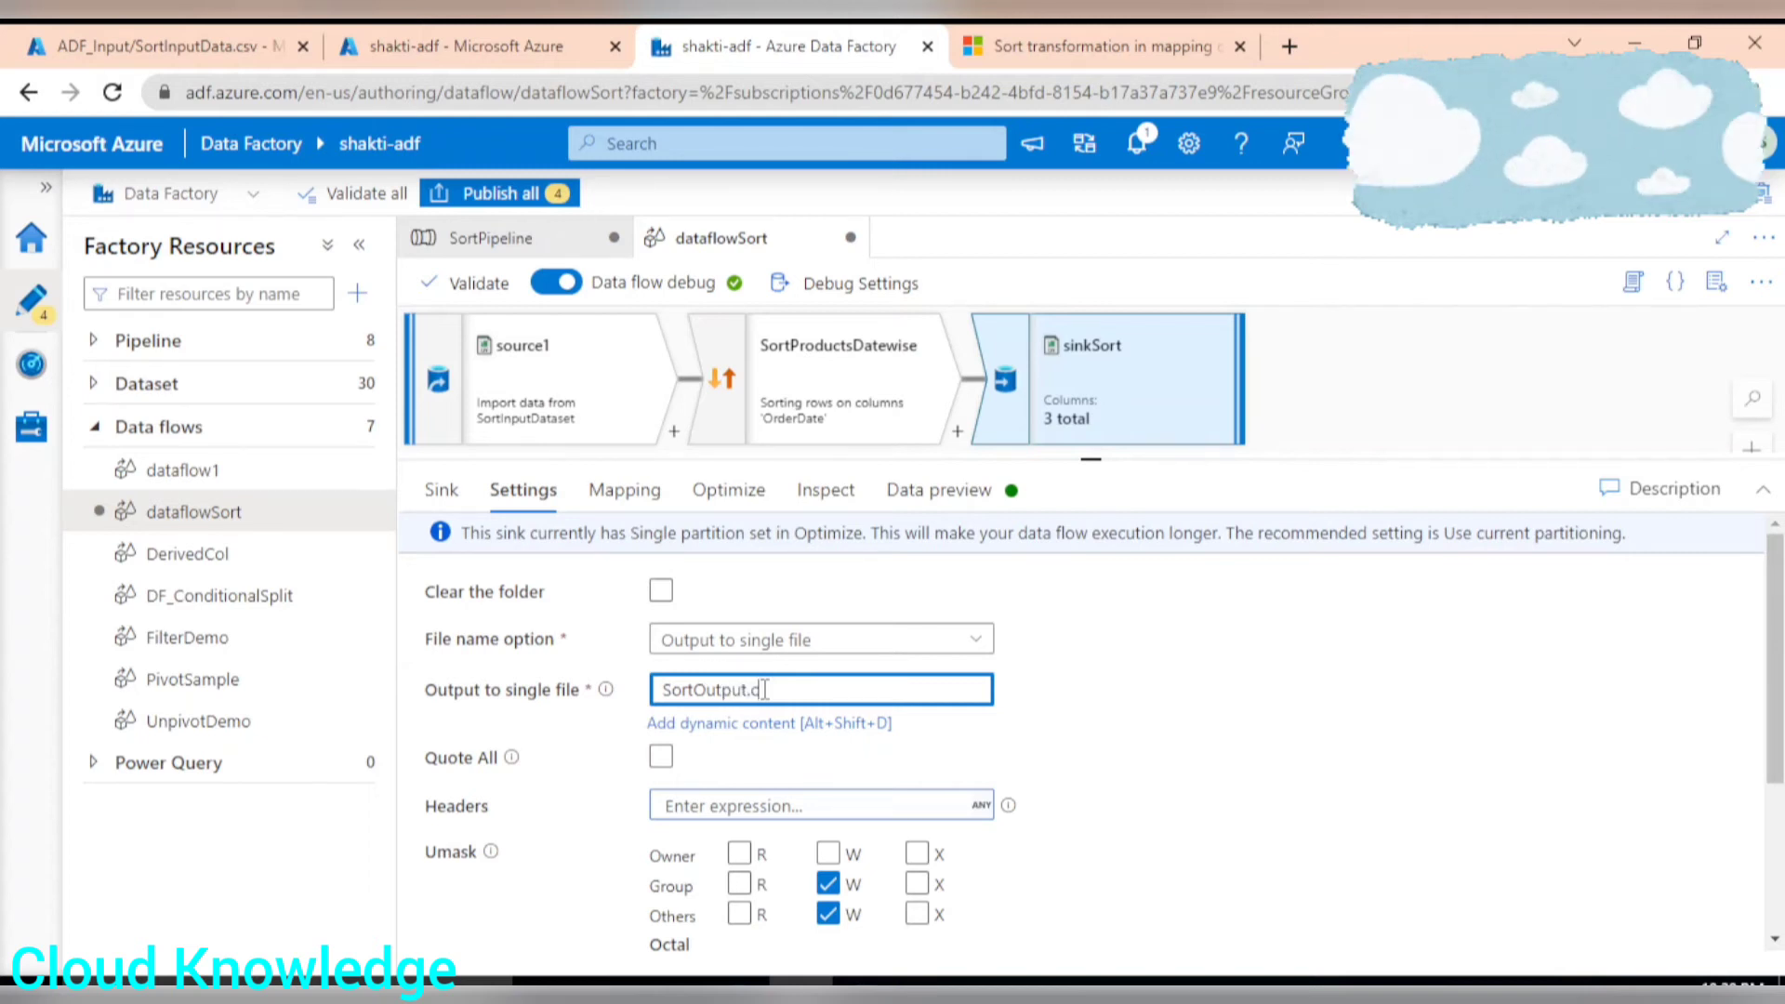
# Step: Check sinkSort's partition option and output schema, and refresh its data preview to review the OrderDate order
pyautogui.click(728, 490)
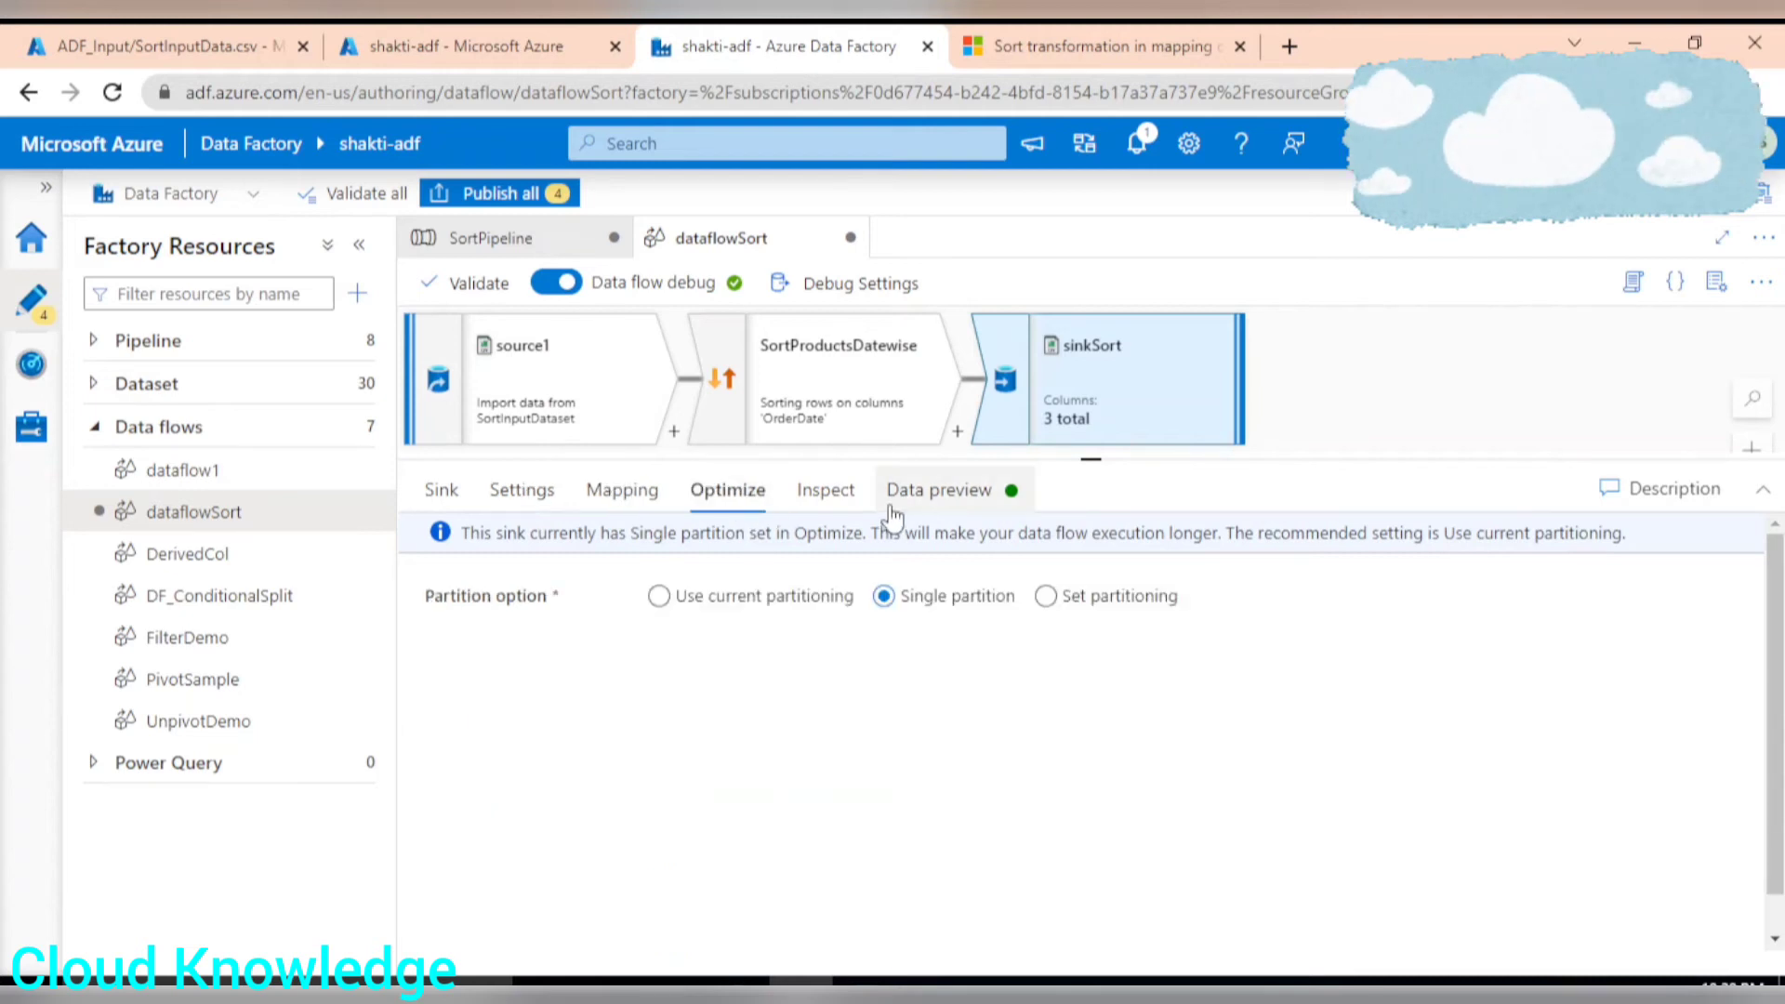
pyautogui.click(534, 491)
pyautogui.click(760, 493)
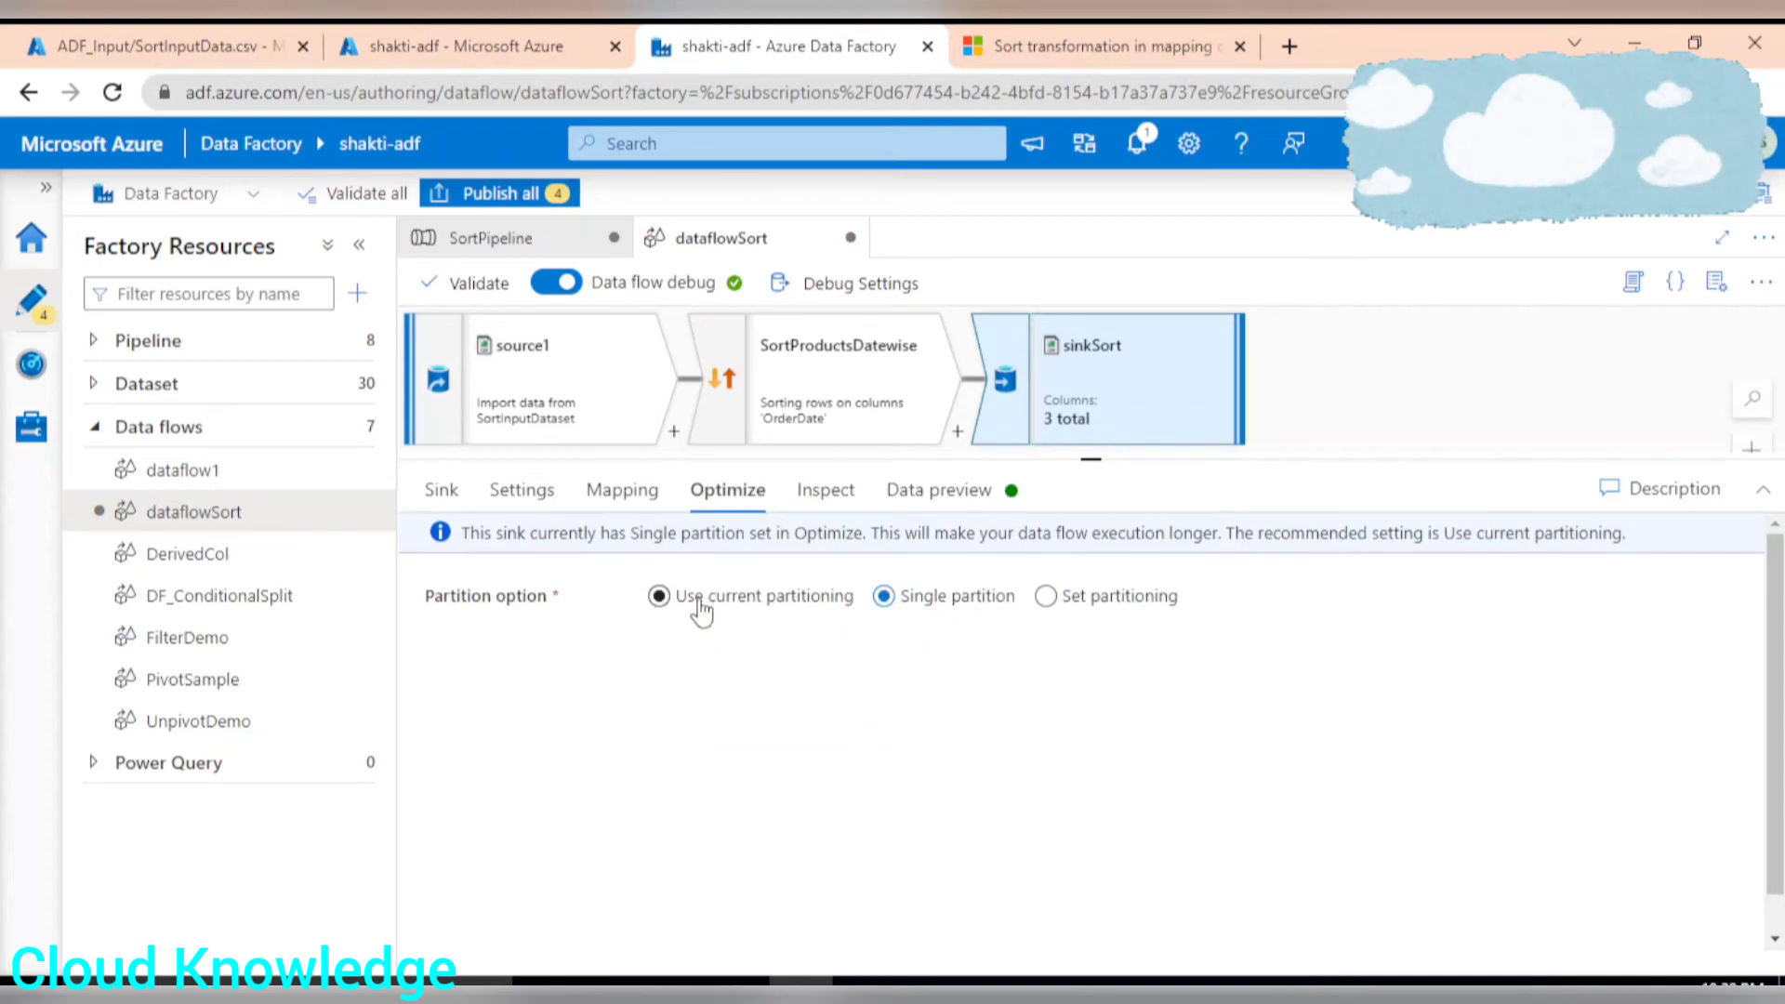
pyautogui.click(823, 491)
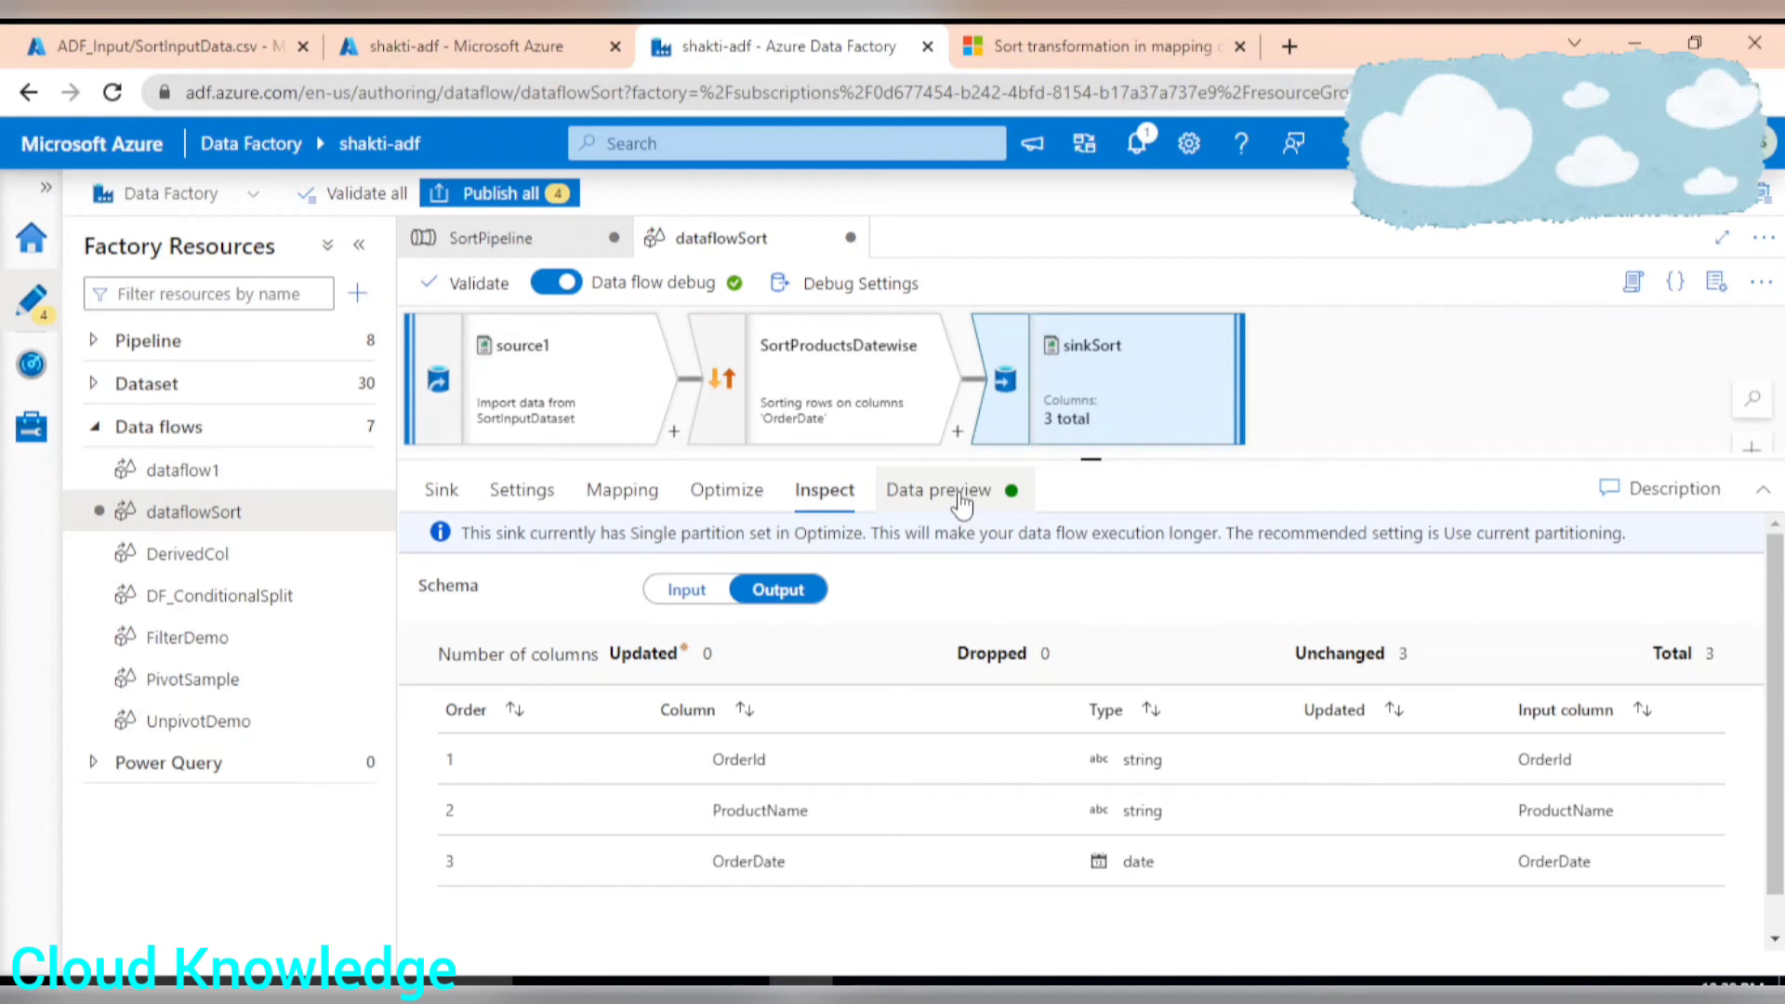
pyautogui.click(965, 493)
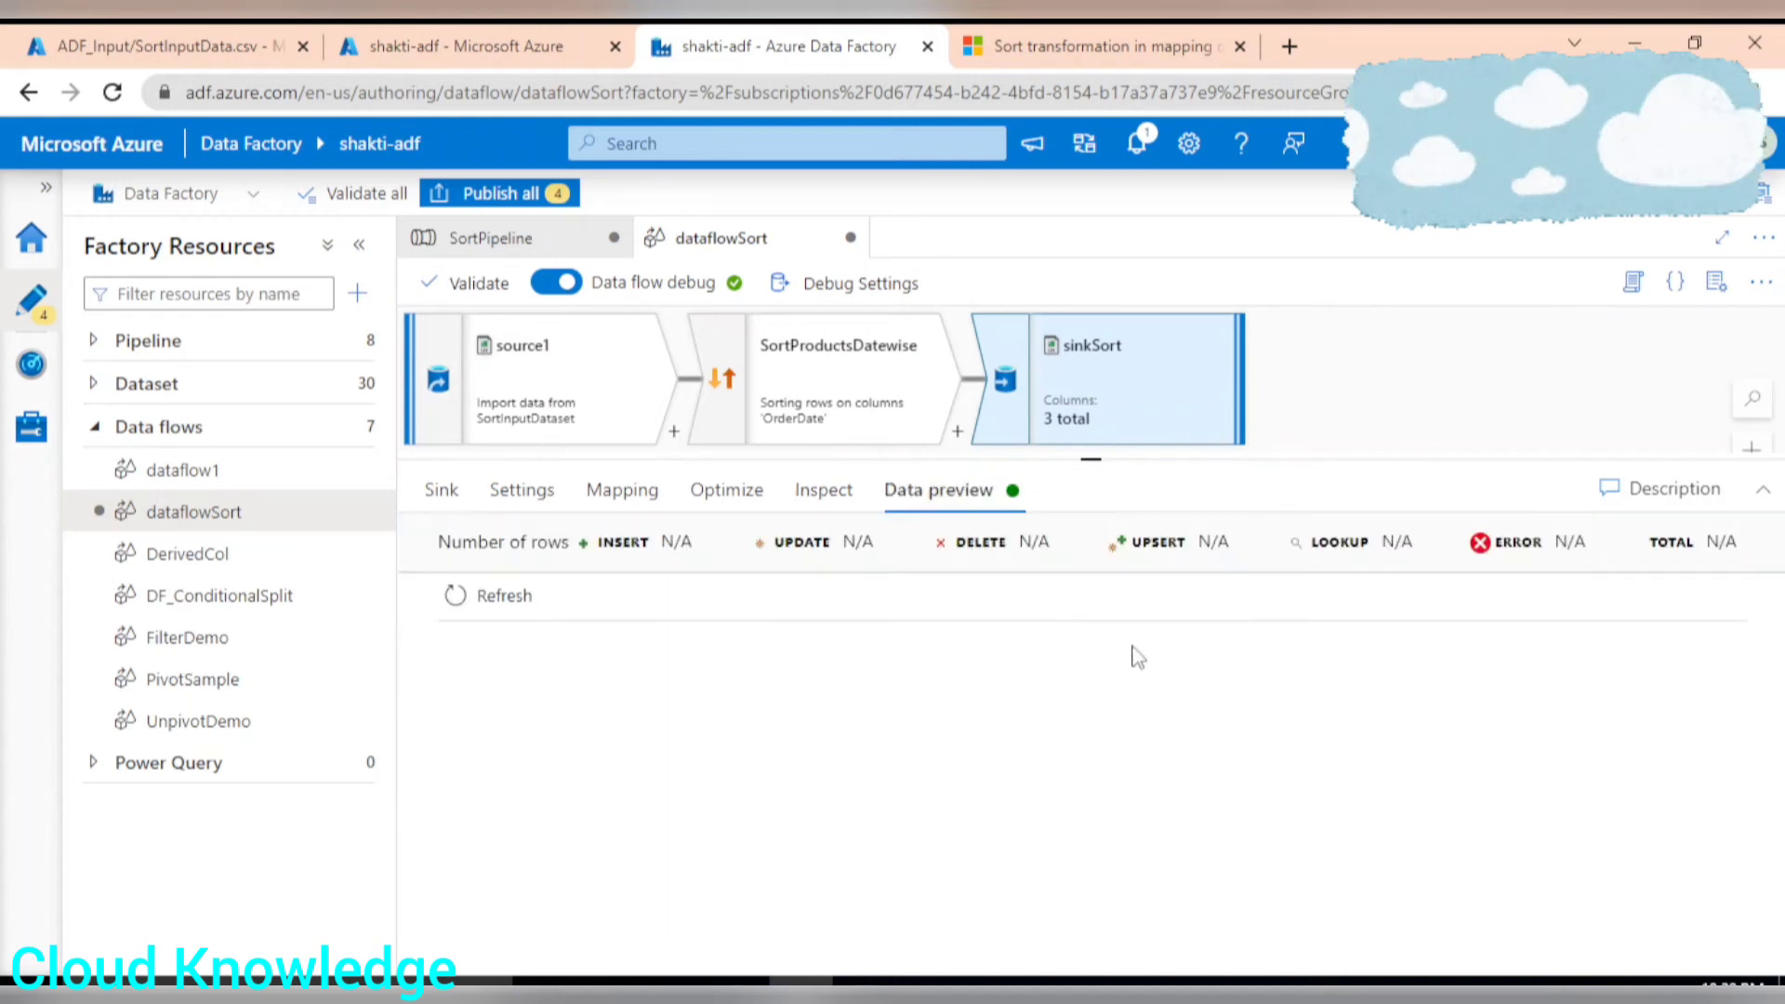
pyautogui.click(495, 599)
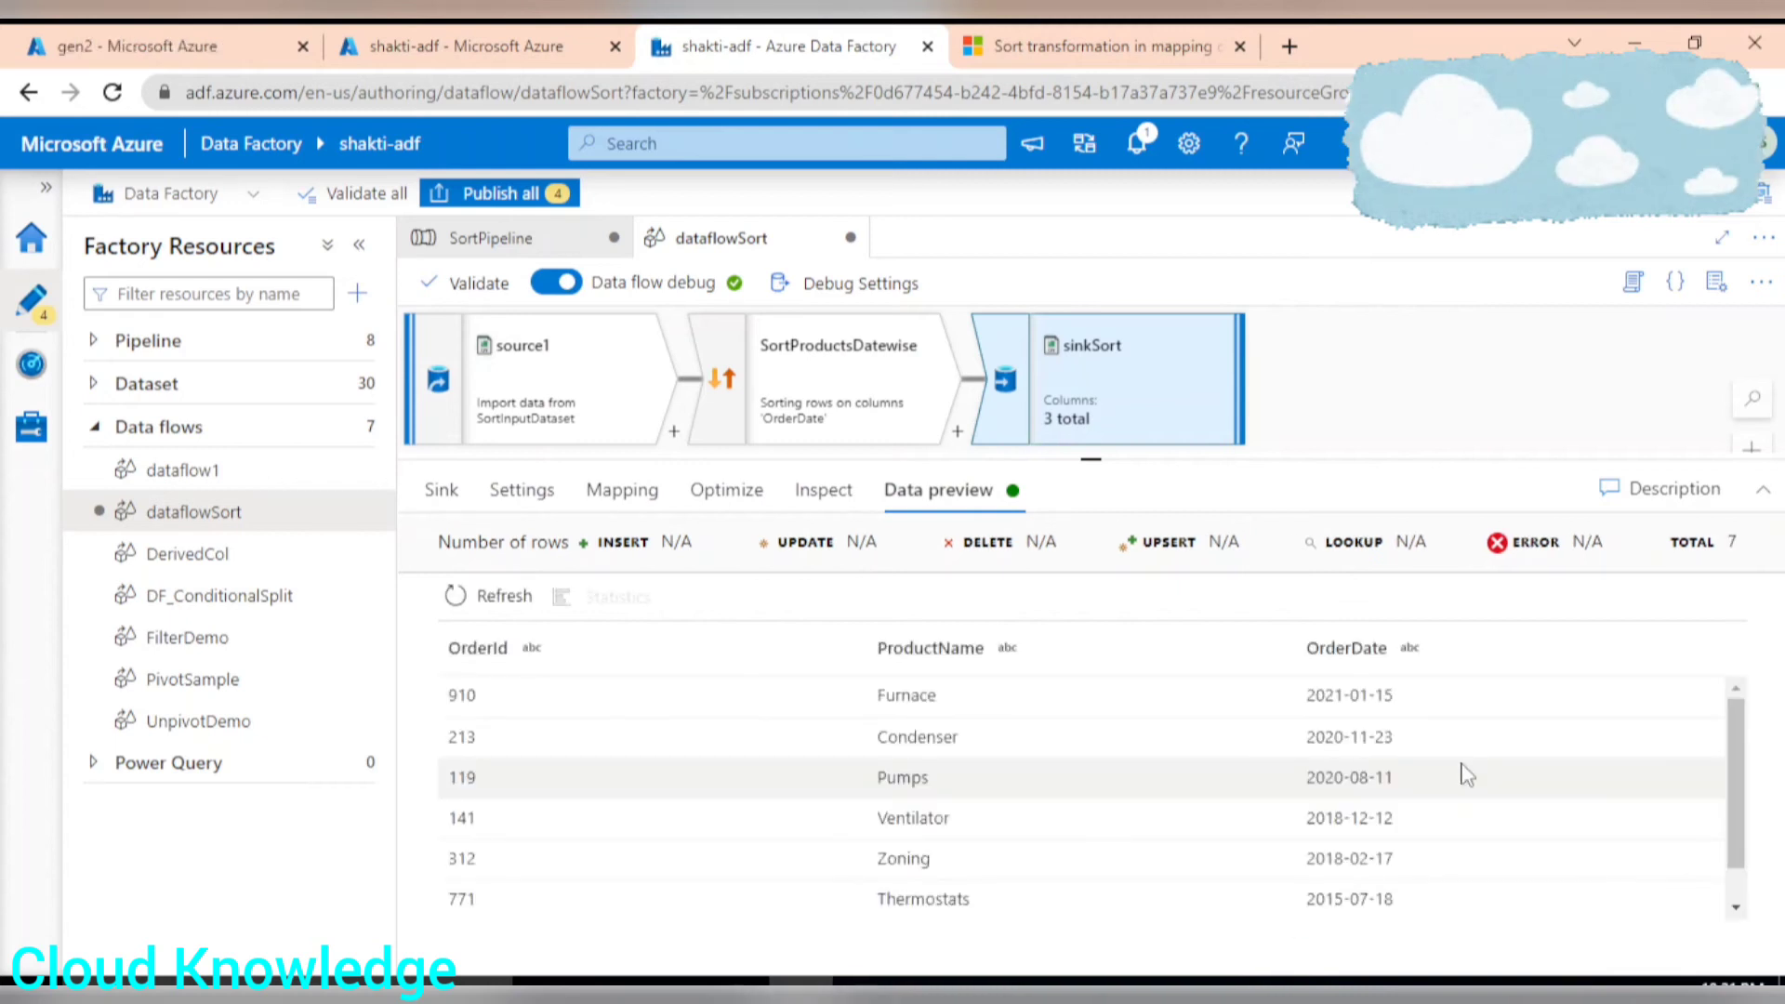
pyautogui.scroll(-1, 1427, 760)
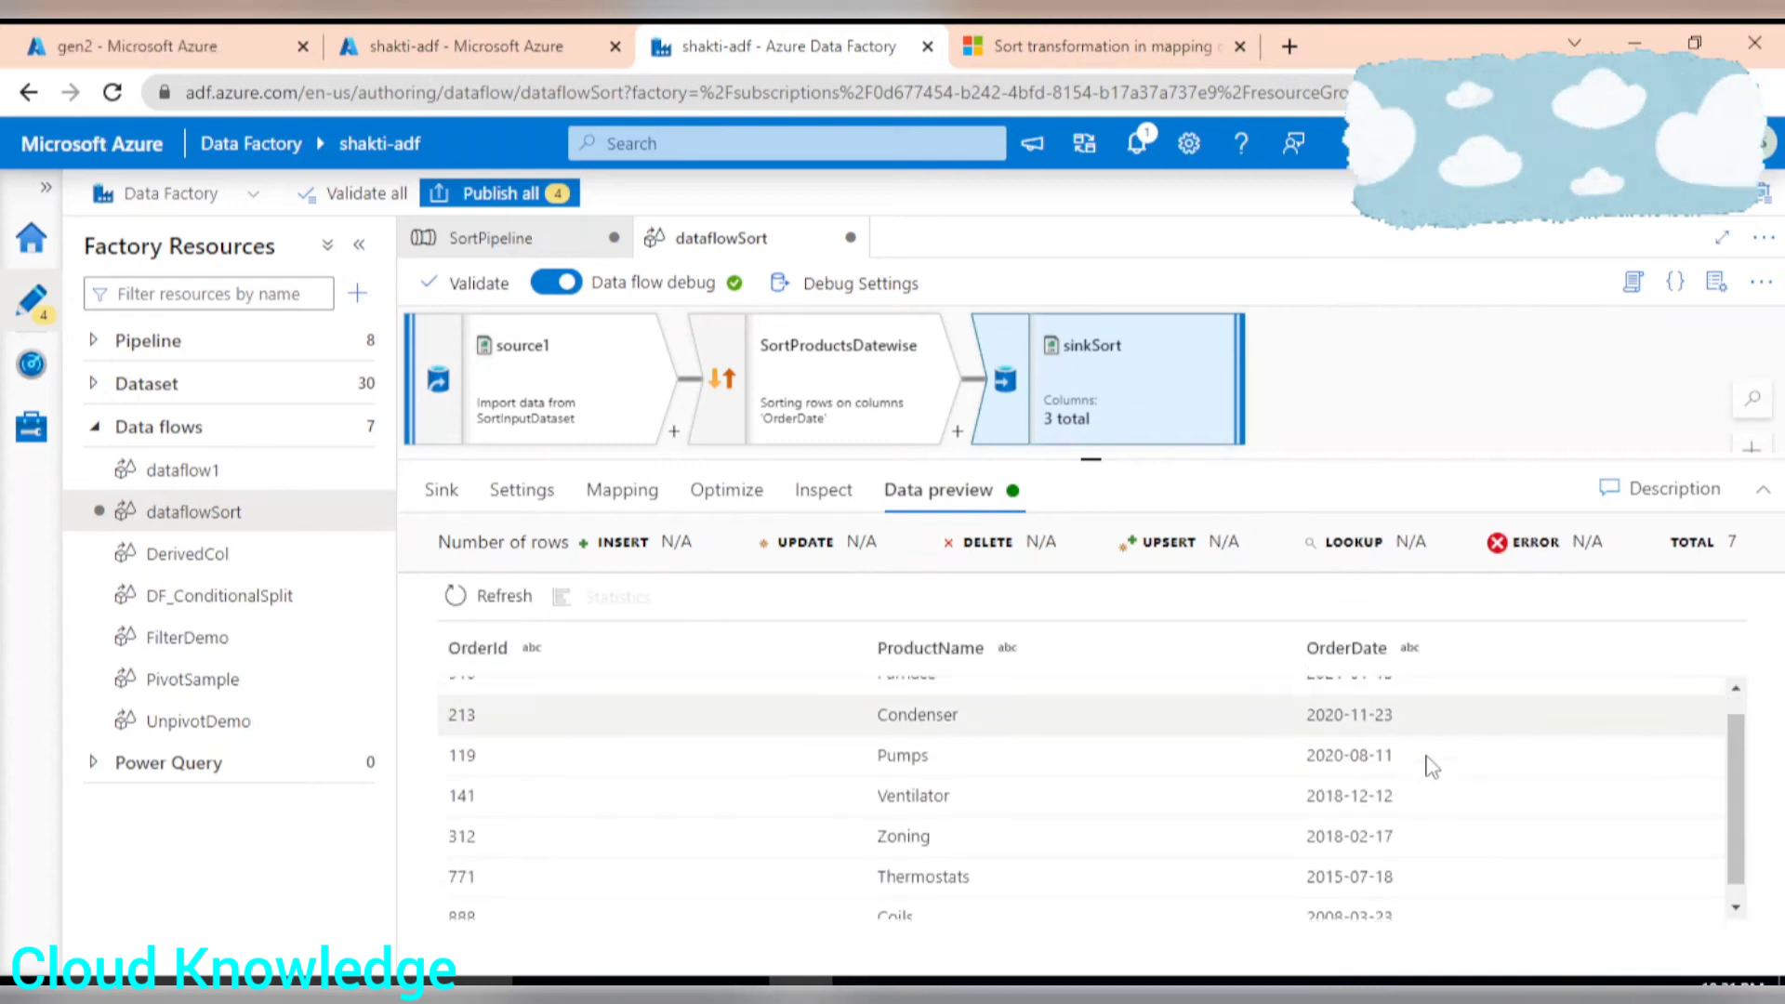
pyautogui.scroll(1, 1422, 757)
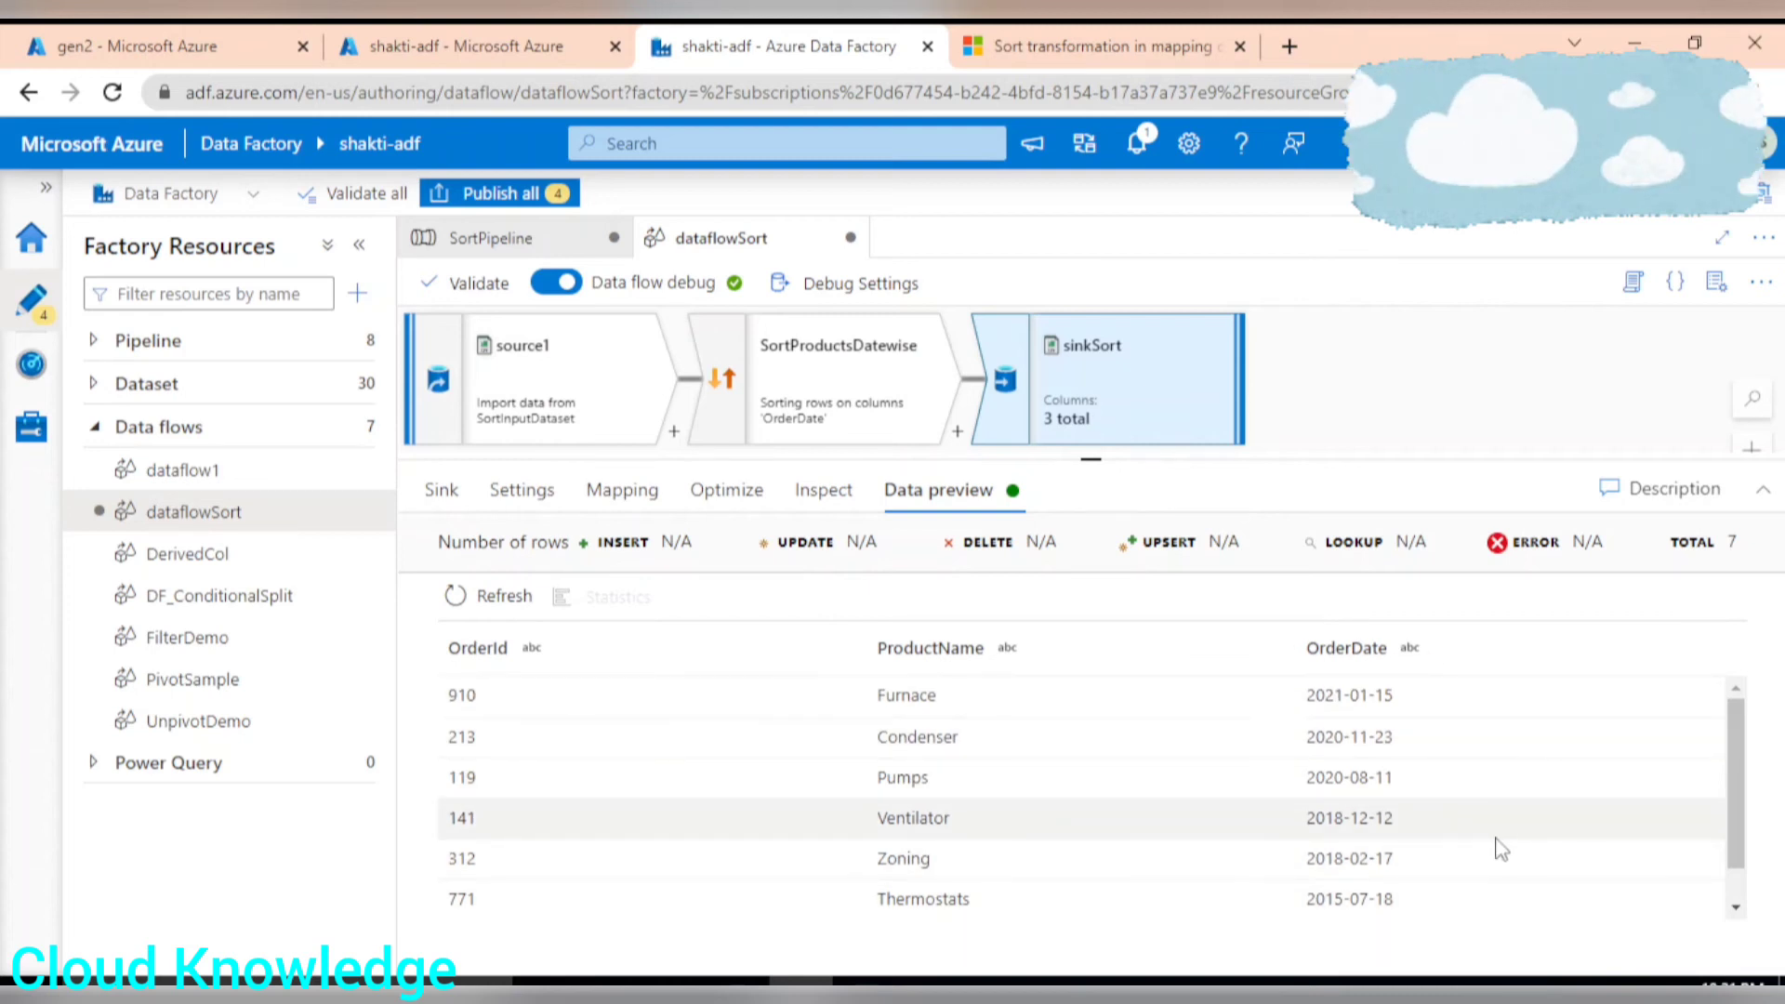
pyautogui.scroll(-1, 1500, 848)
# Step: Recheck the sort condition and data preview of SortProductsDatewise, and return to the data flow's own properties
pyautogui.click(823, 391)
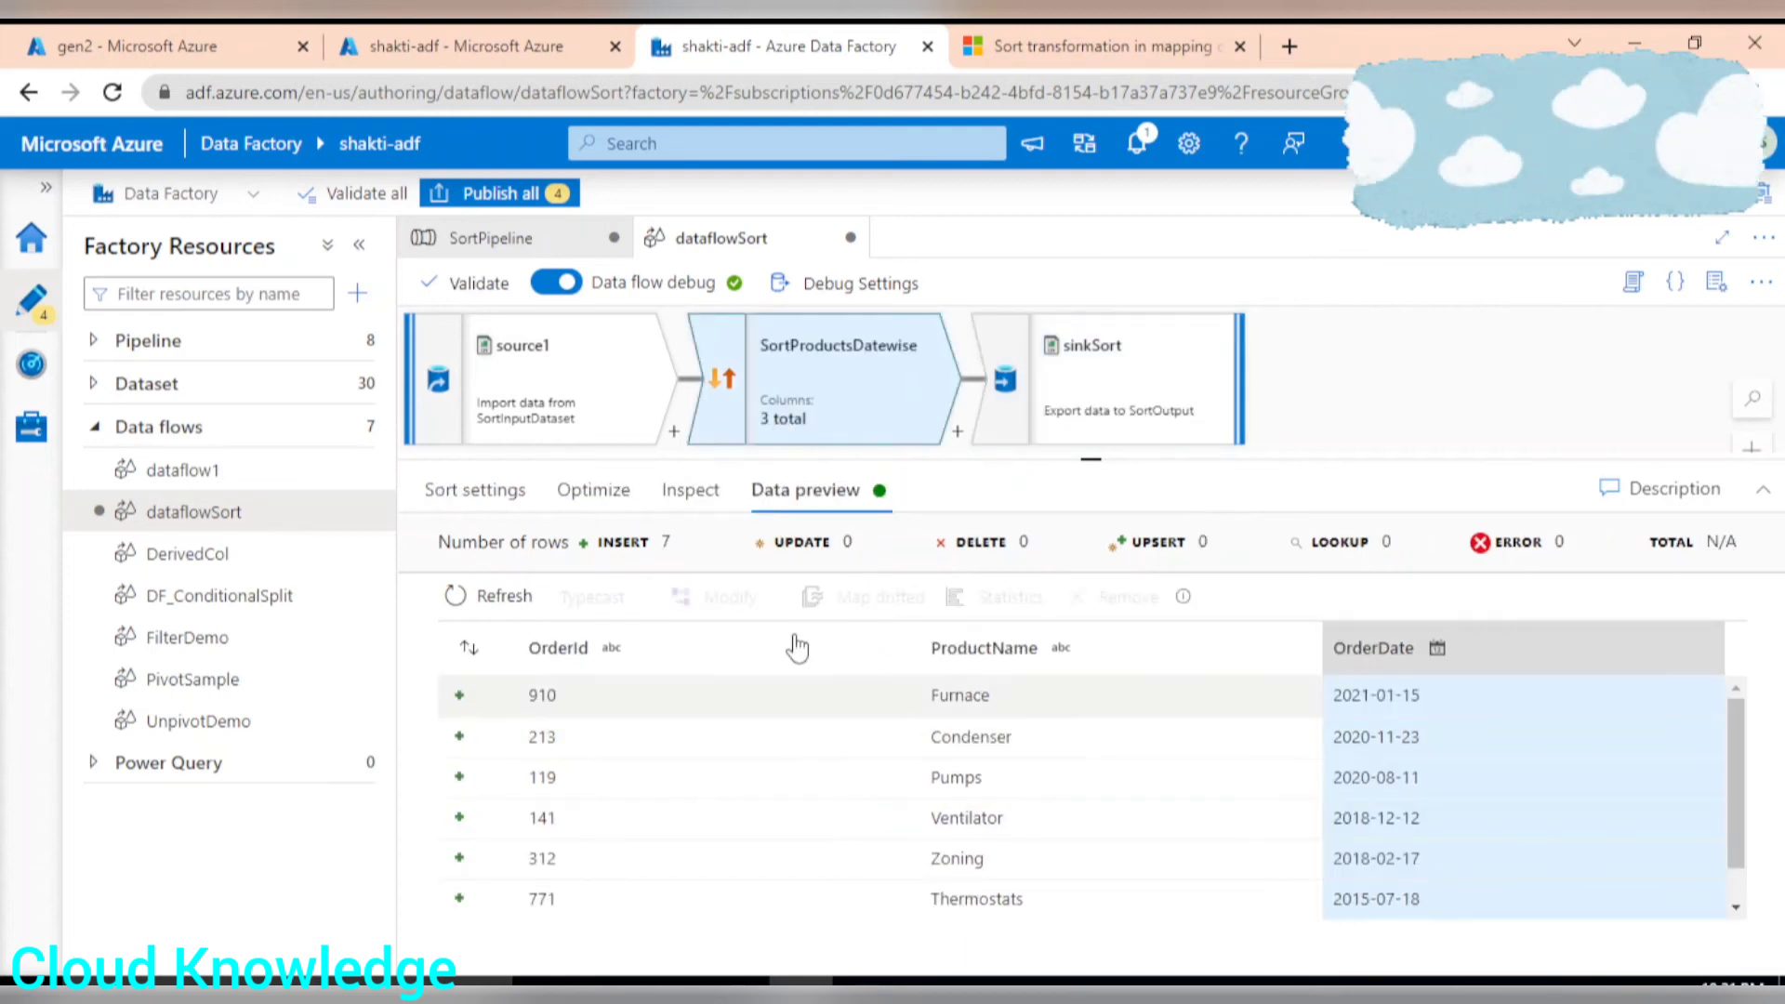
pyautogui.click(478, 490)
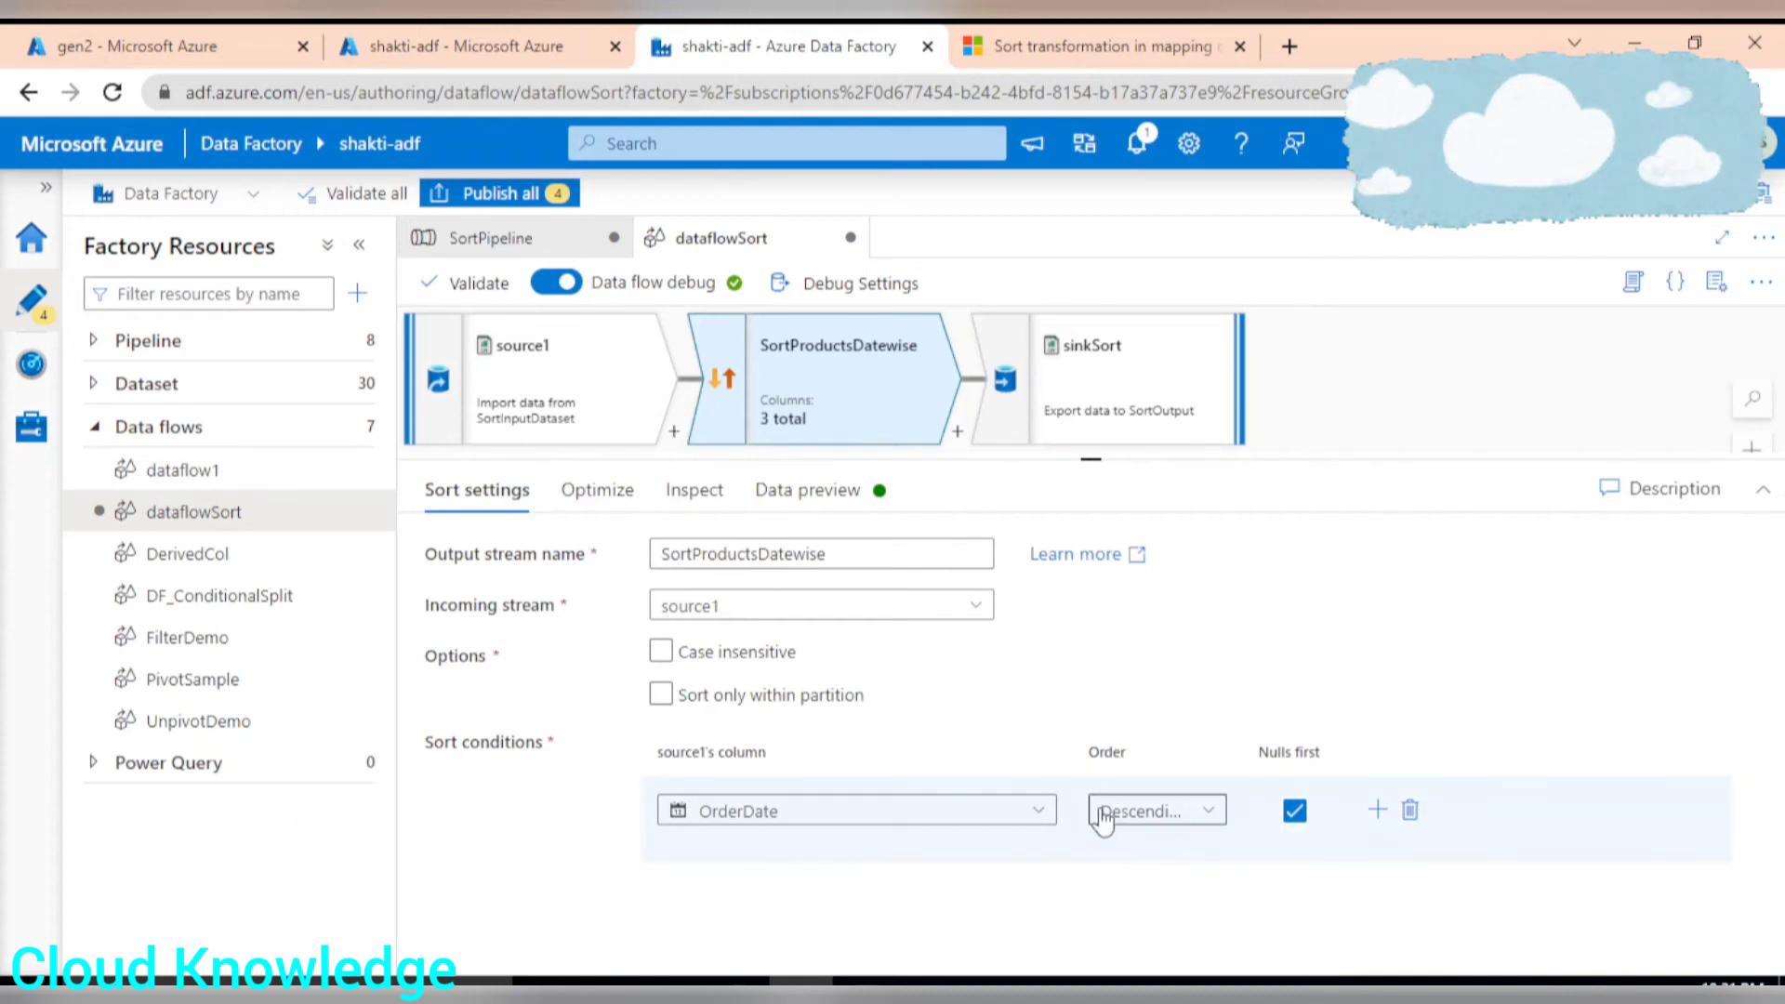
pyautogui.click(815, 489)
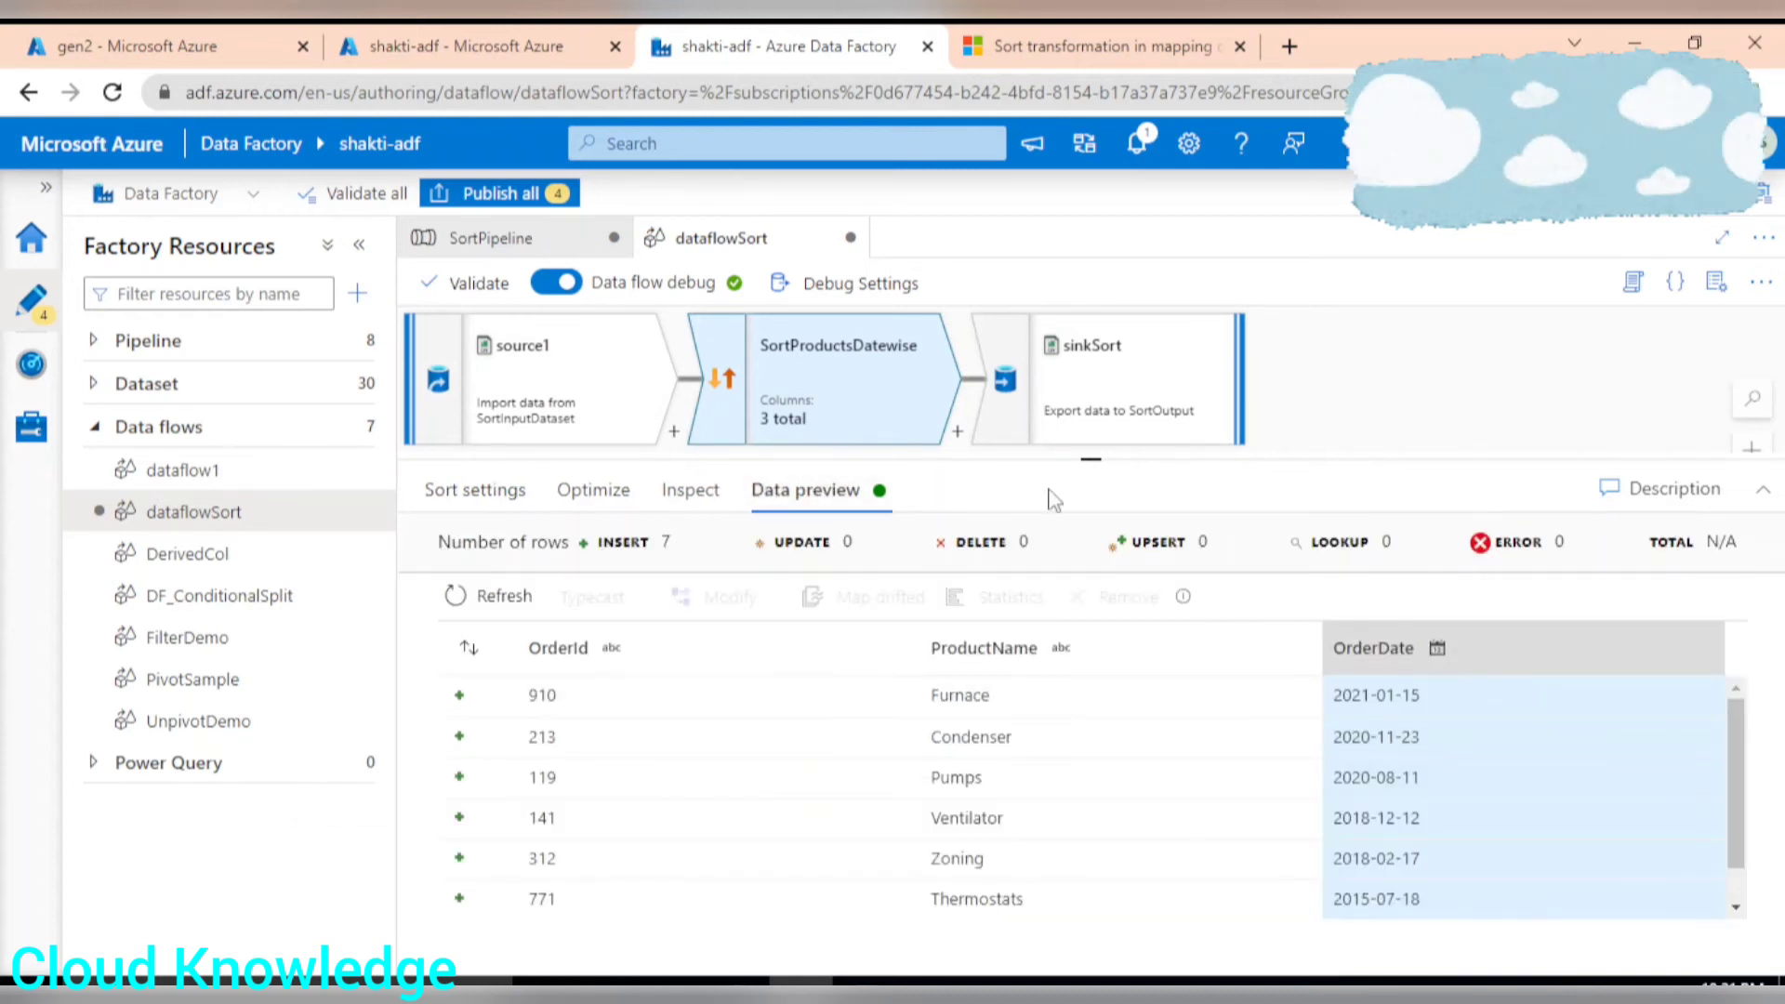
pyautogui.click(1388, 429)
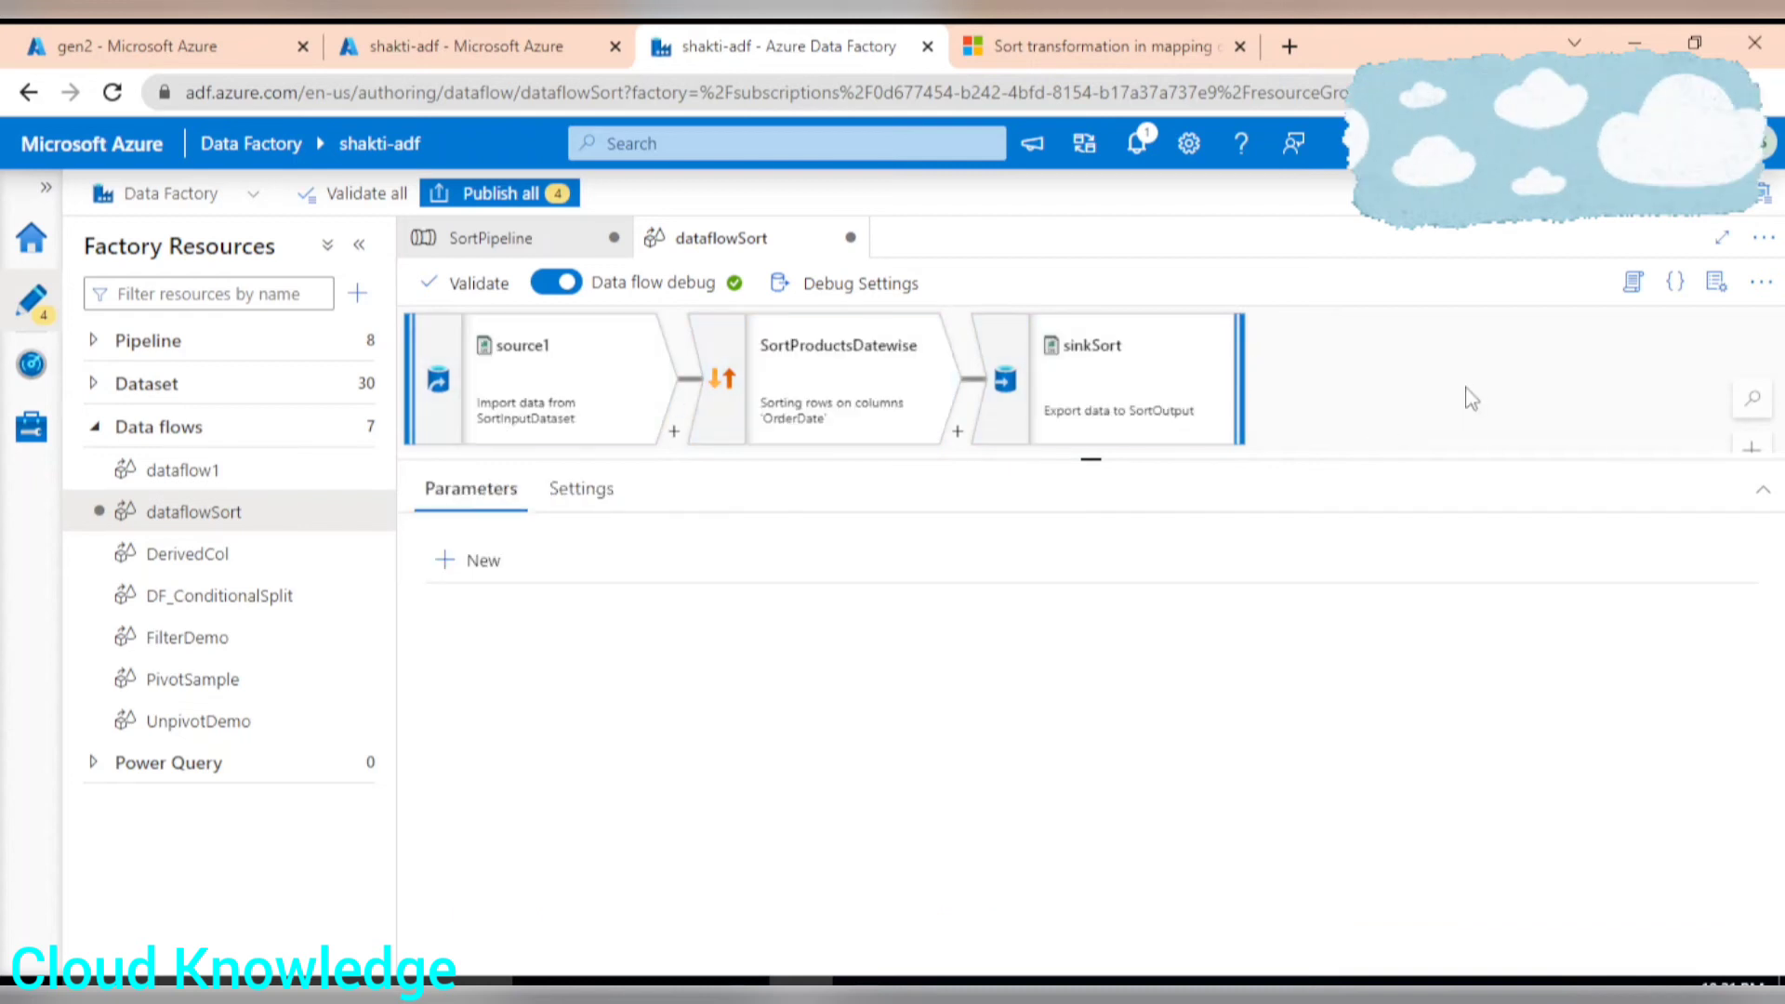
# Step: Publish all pending changes to the data factory
pyautogui.click(502, 195)
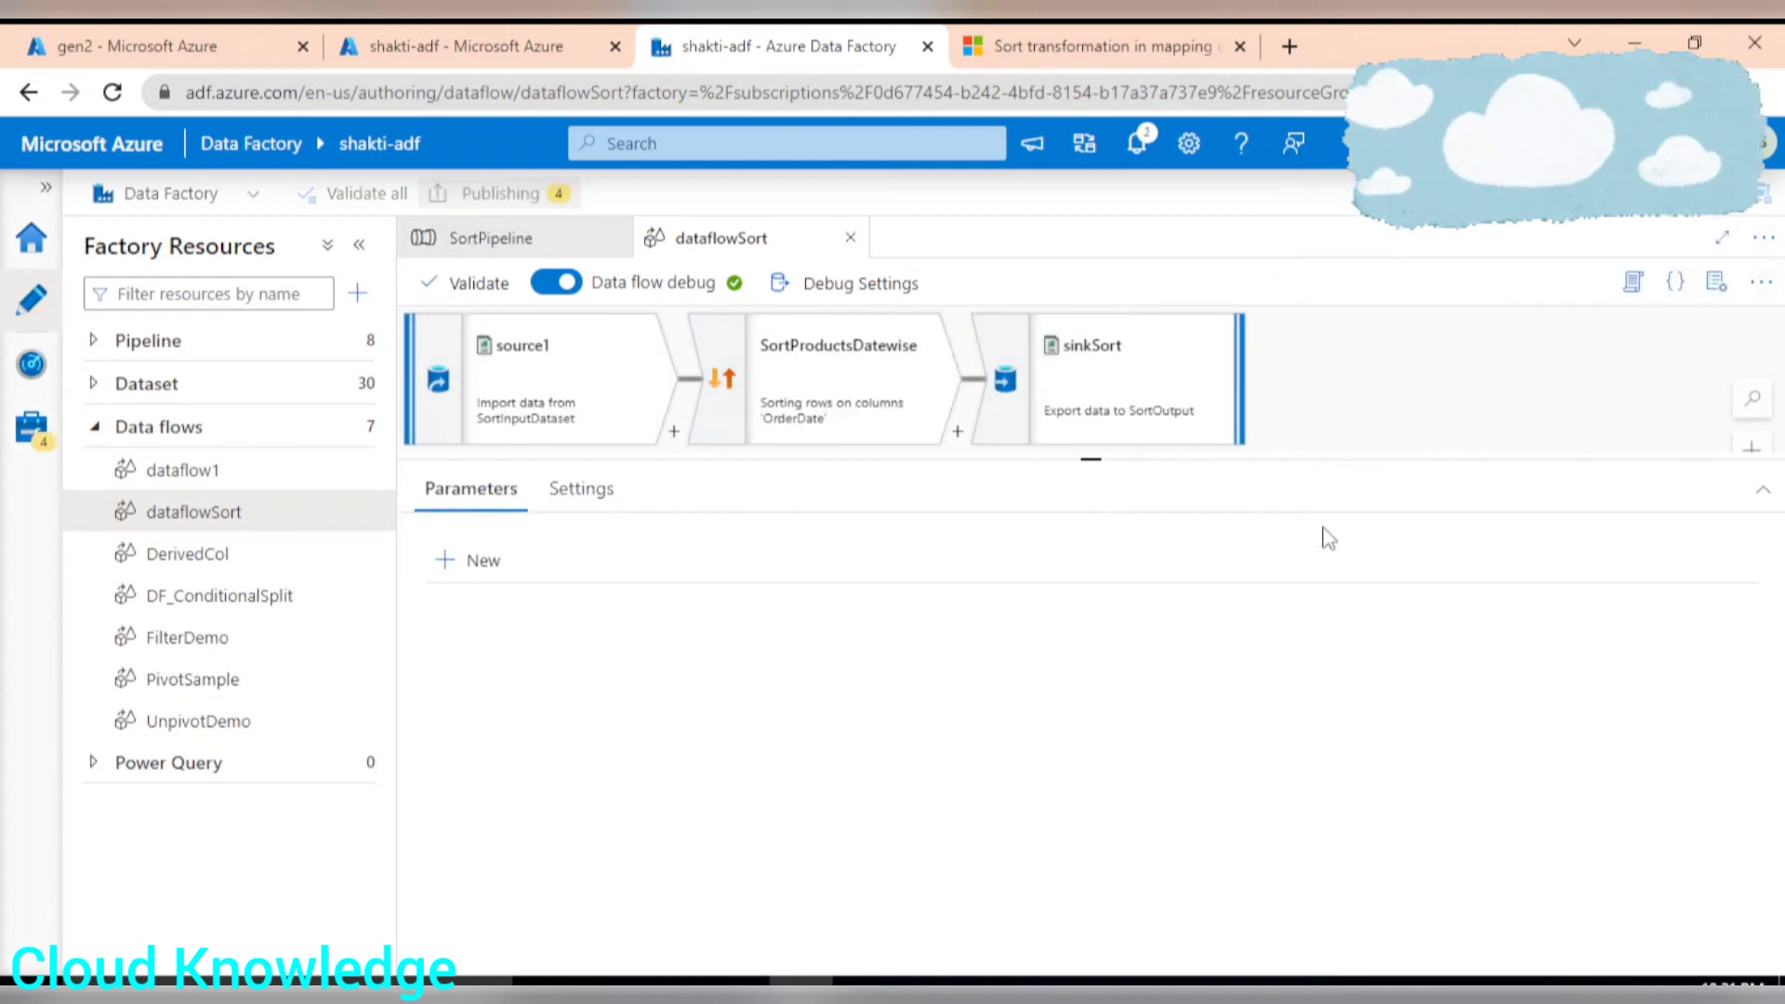
pyautogui.click(1042, 940)
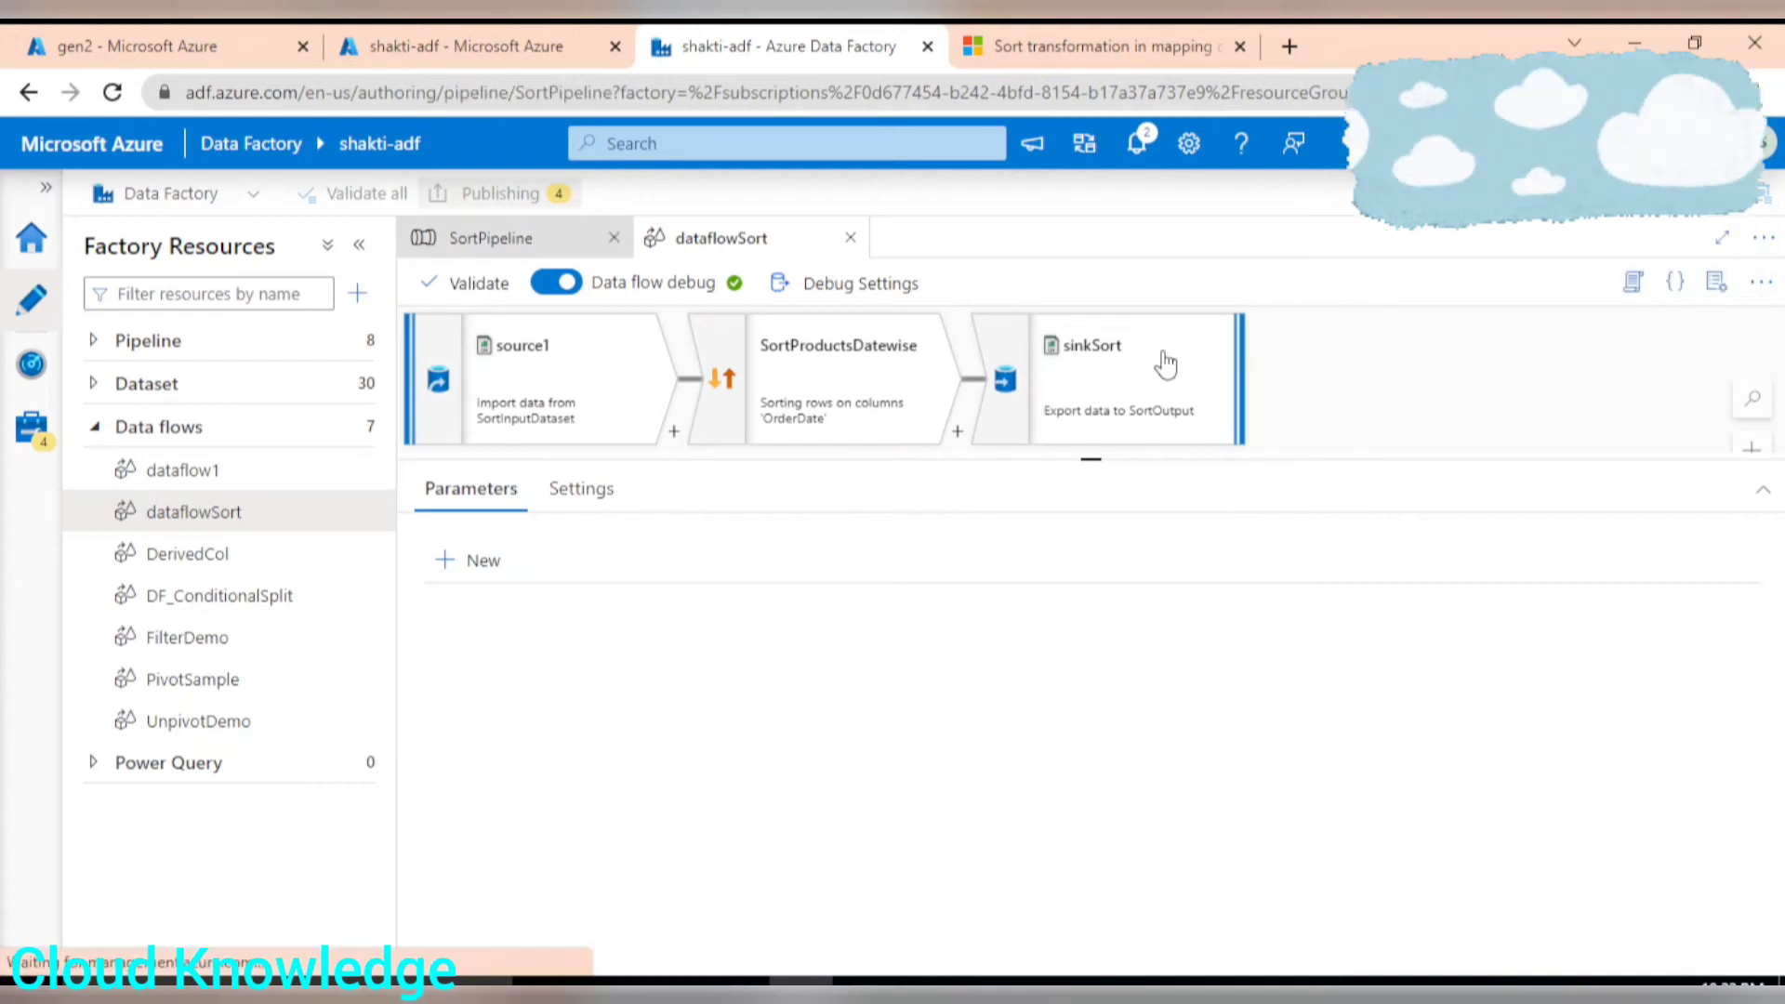
# Step: Trigger an on-demand run of SortPipeline and refresh the monitored pipeline runs to check its status
pyautogui.click(567, 244)
pyautogui.click(811, 288)
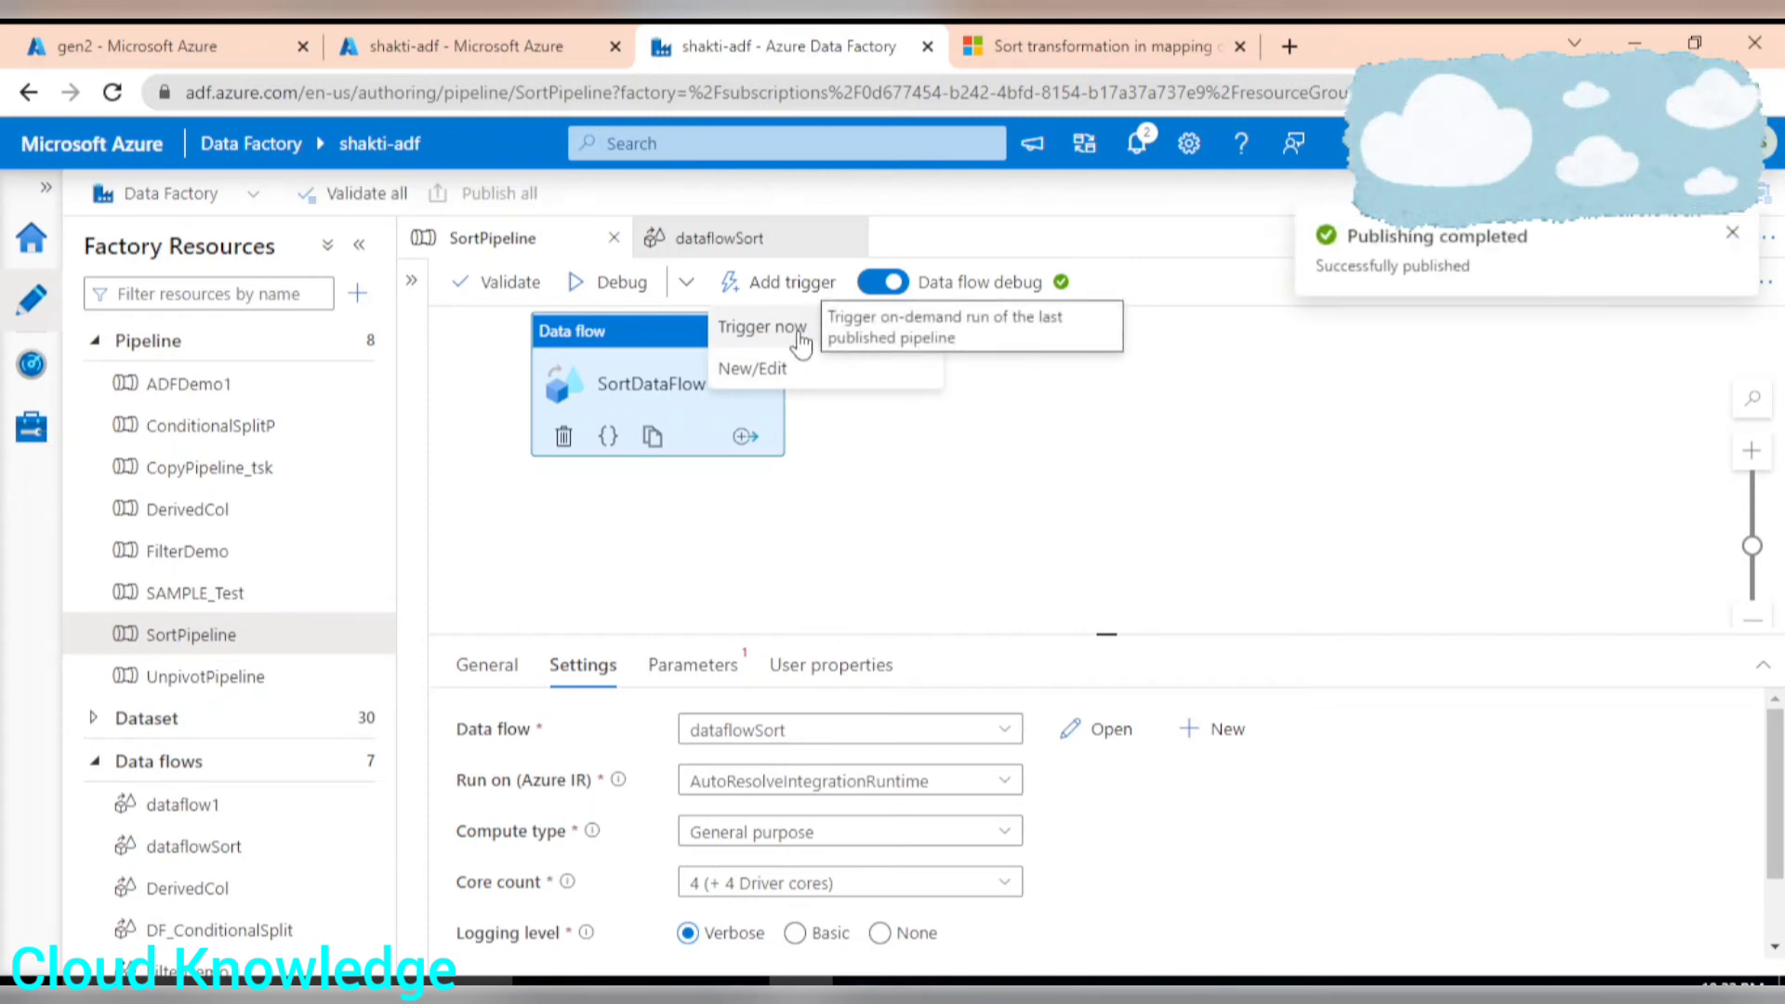
pyautogui.click(798, 336)
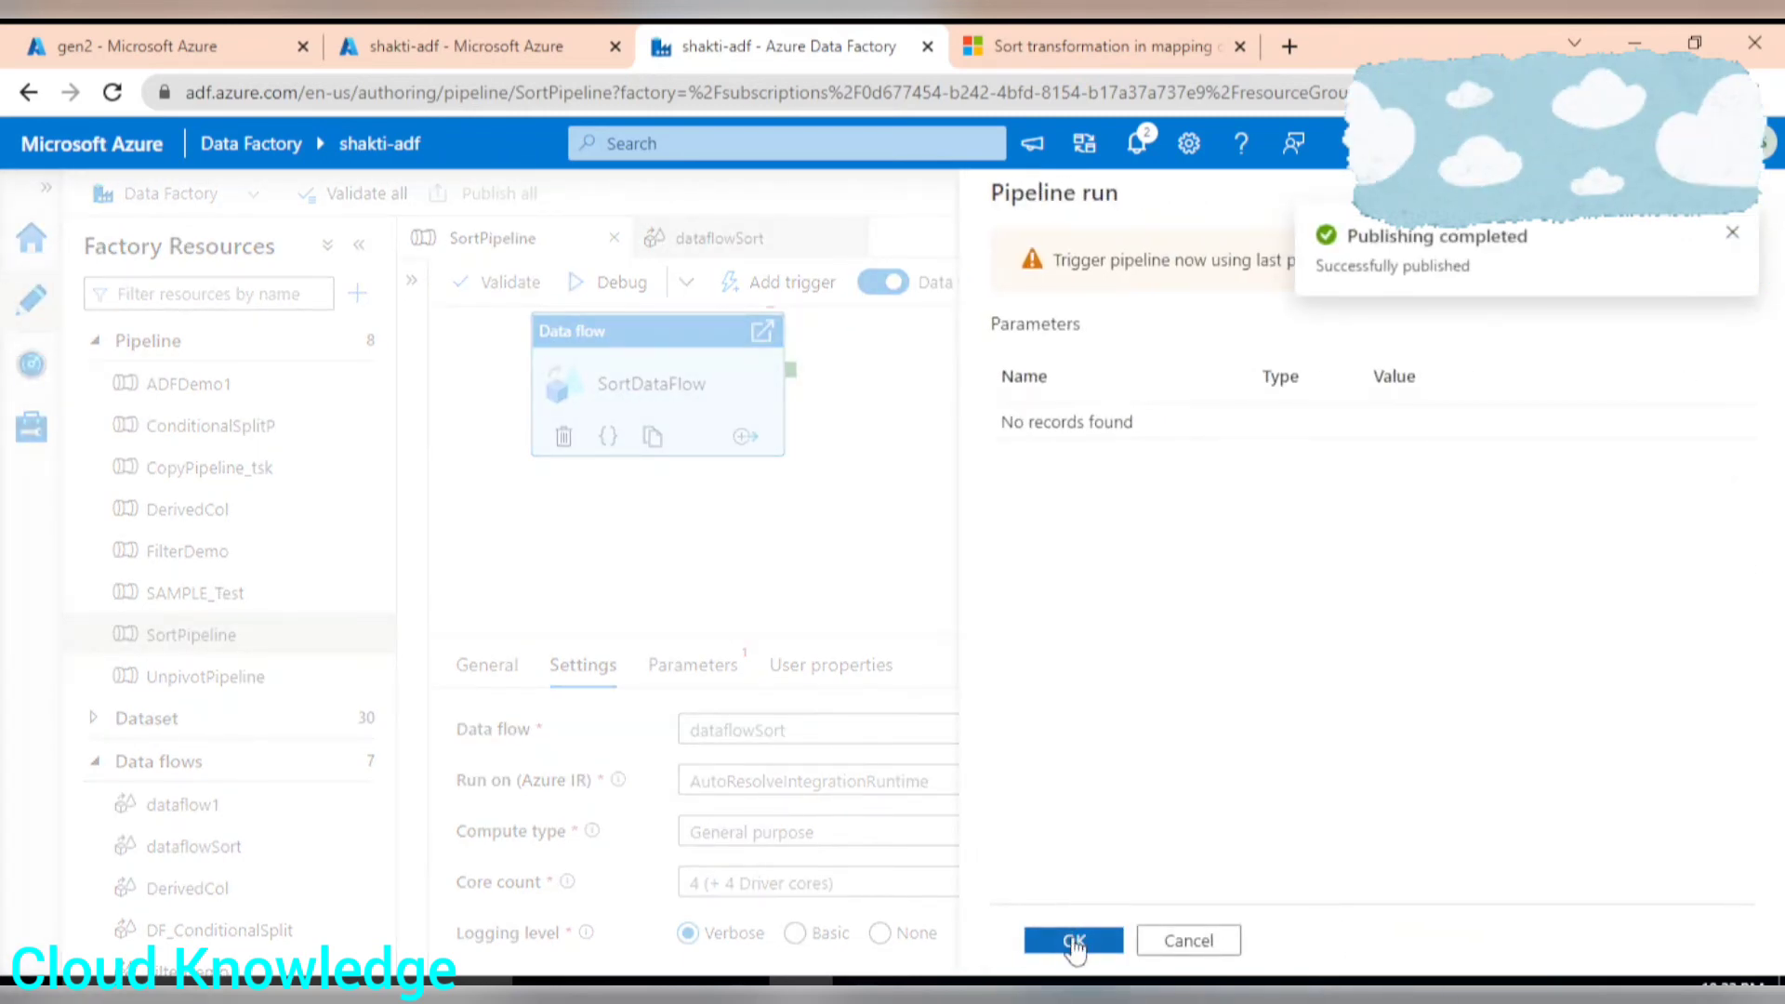
pyautogui.click(1069, 939)
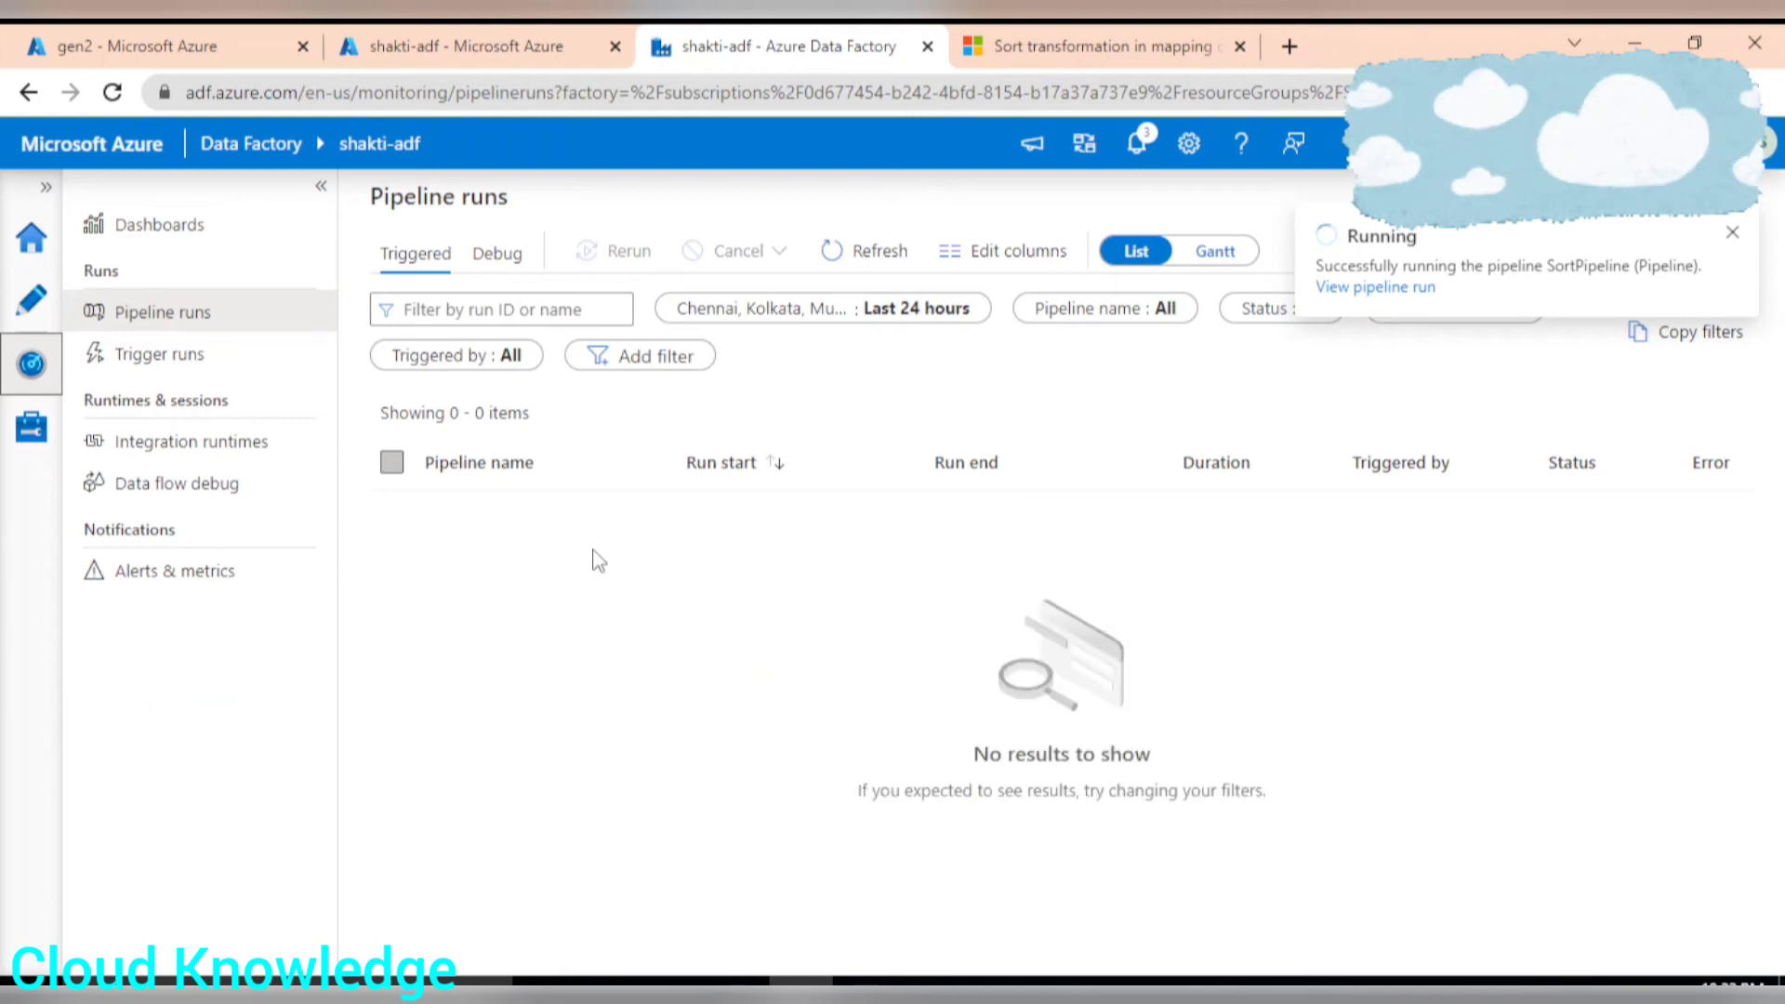
pyautogui.click(837, 249)
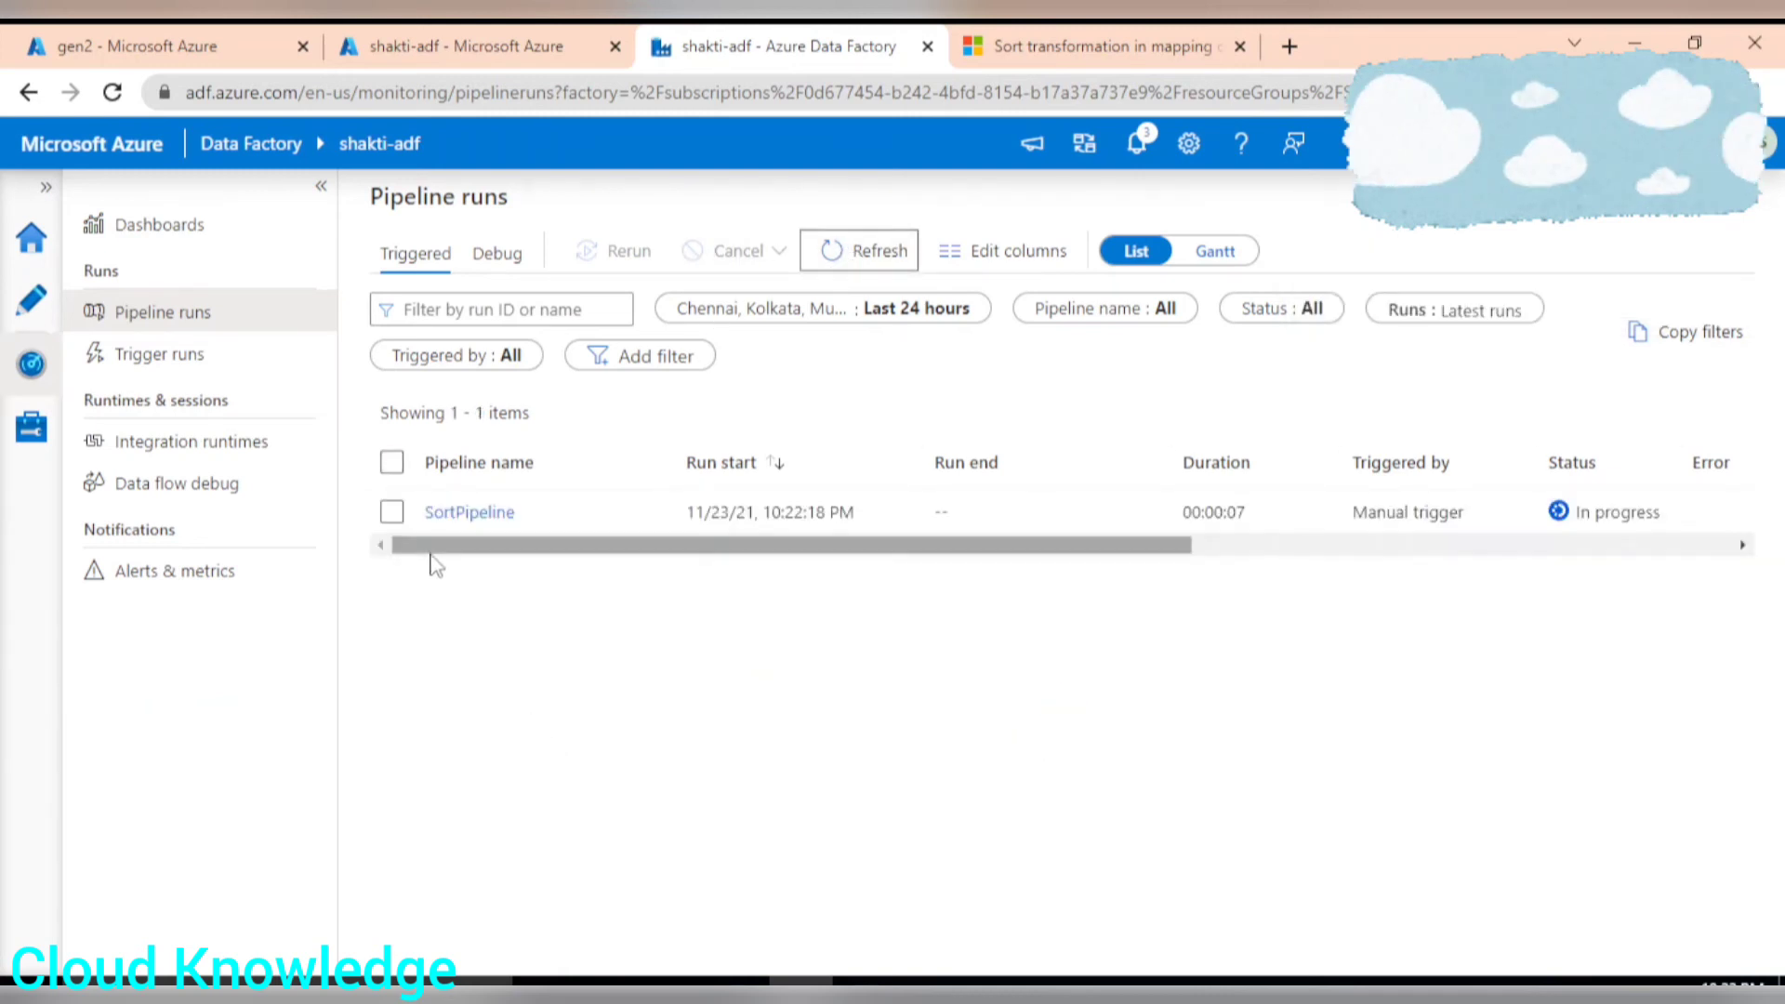
pyautogui.moveTo(449, 546); pyautogui.dragTo(387, 558)
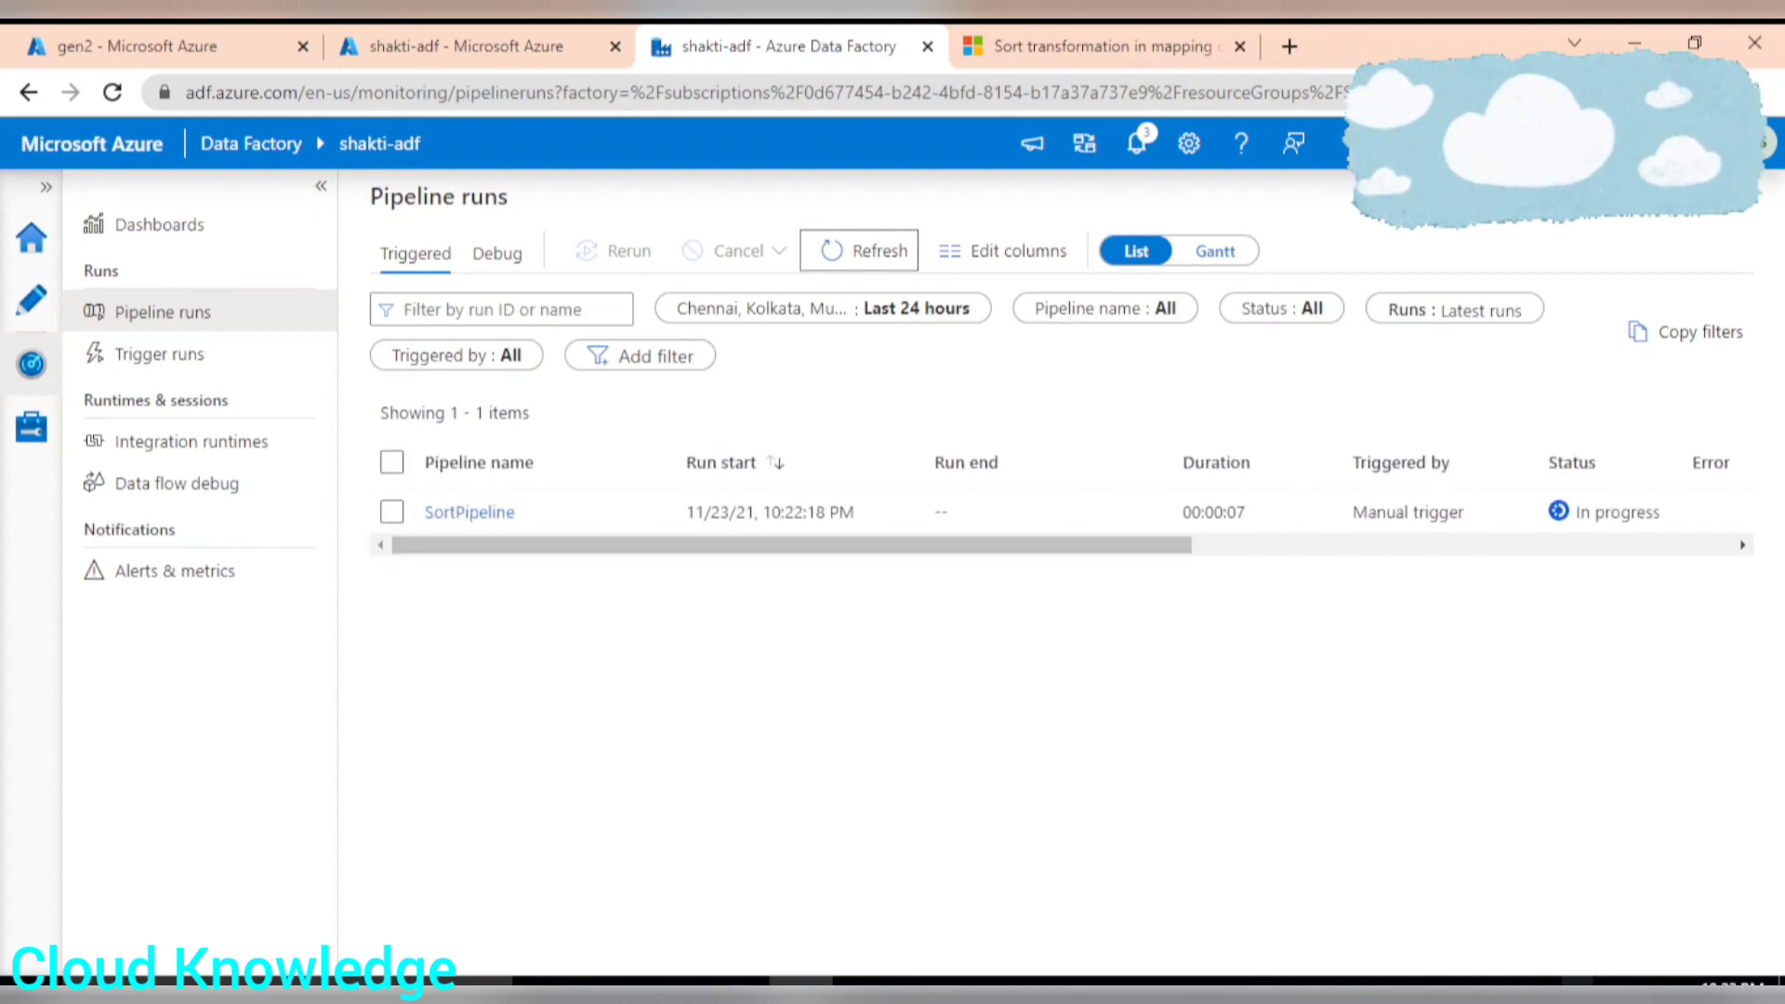
# Step: Switch to the Sort transformation documentation and read the Case insensitive option in its Configuration section
pyautogui.hotkey('ctrl', 'Tab')
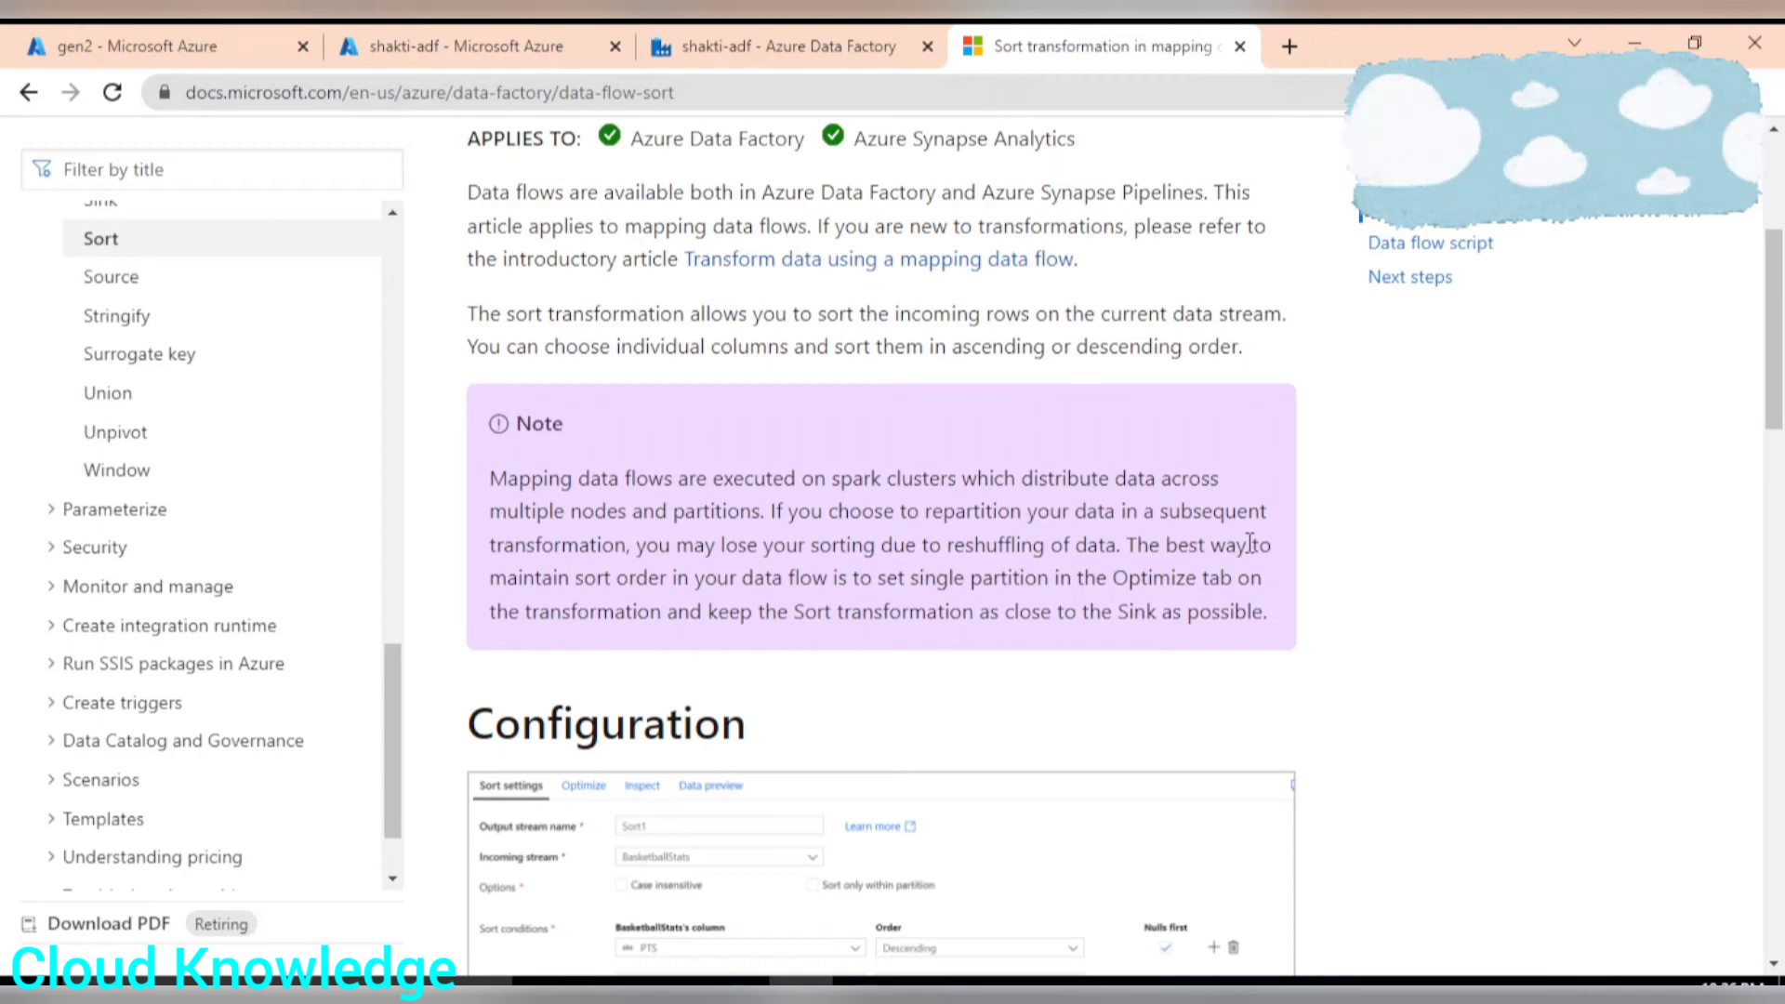
pyautogui.scroll(-3, 909, 709)
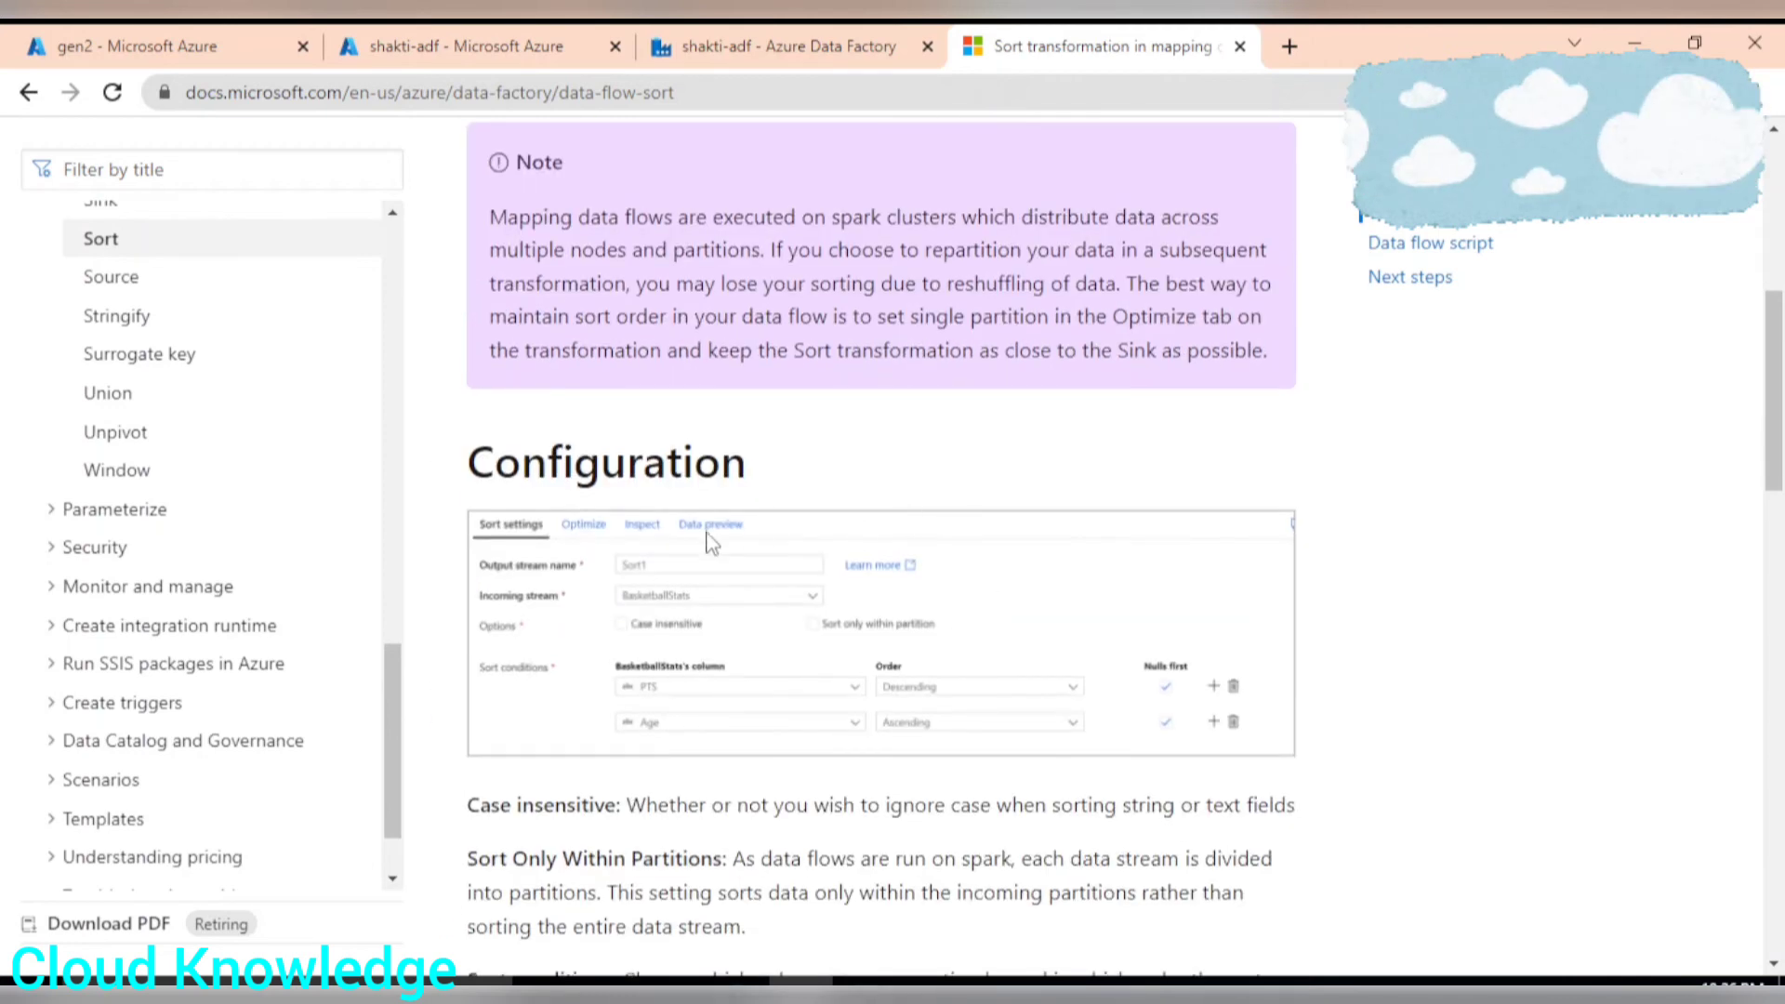
pyautogui.scroll(-3, 933, 613)
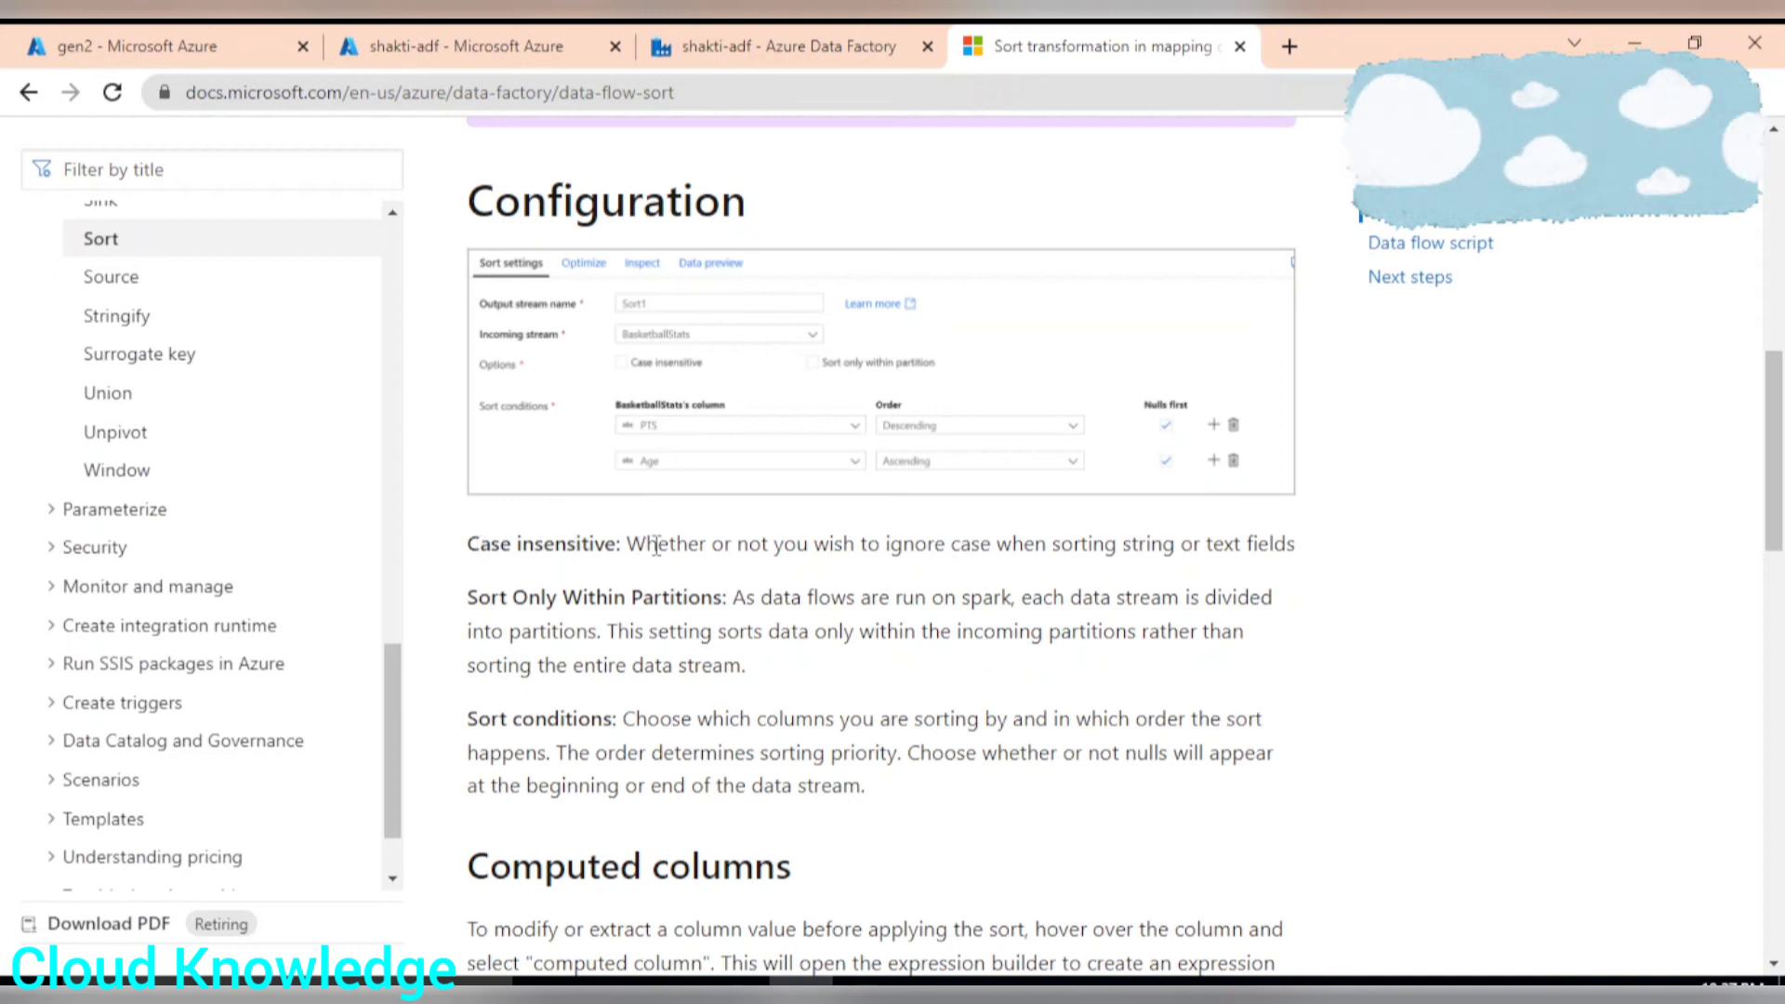
pyautogui.moveTo(657, 545); pyautogui.dragTo(1288, 555)
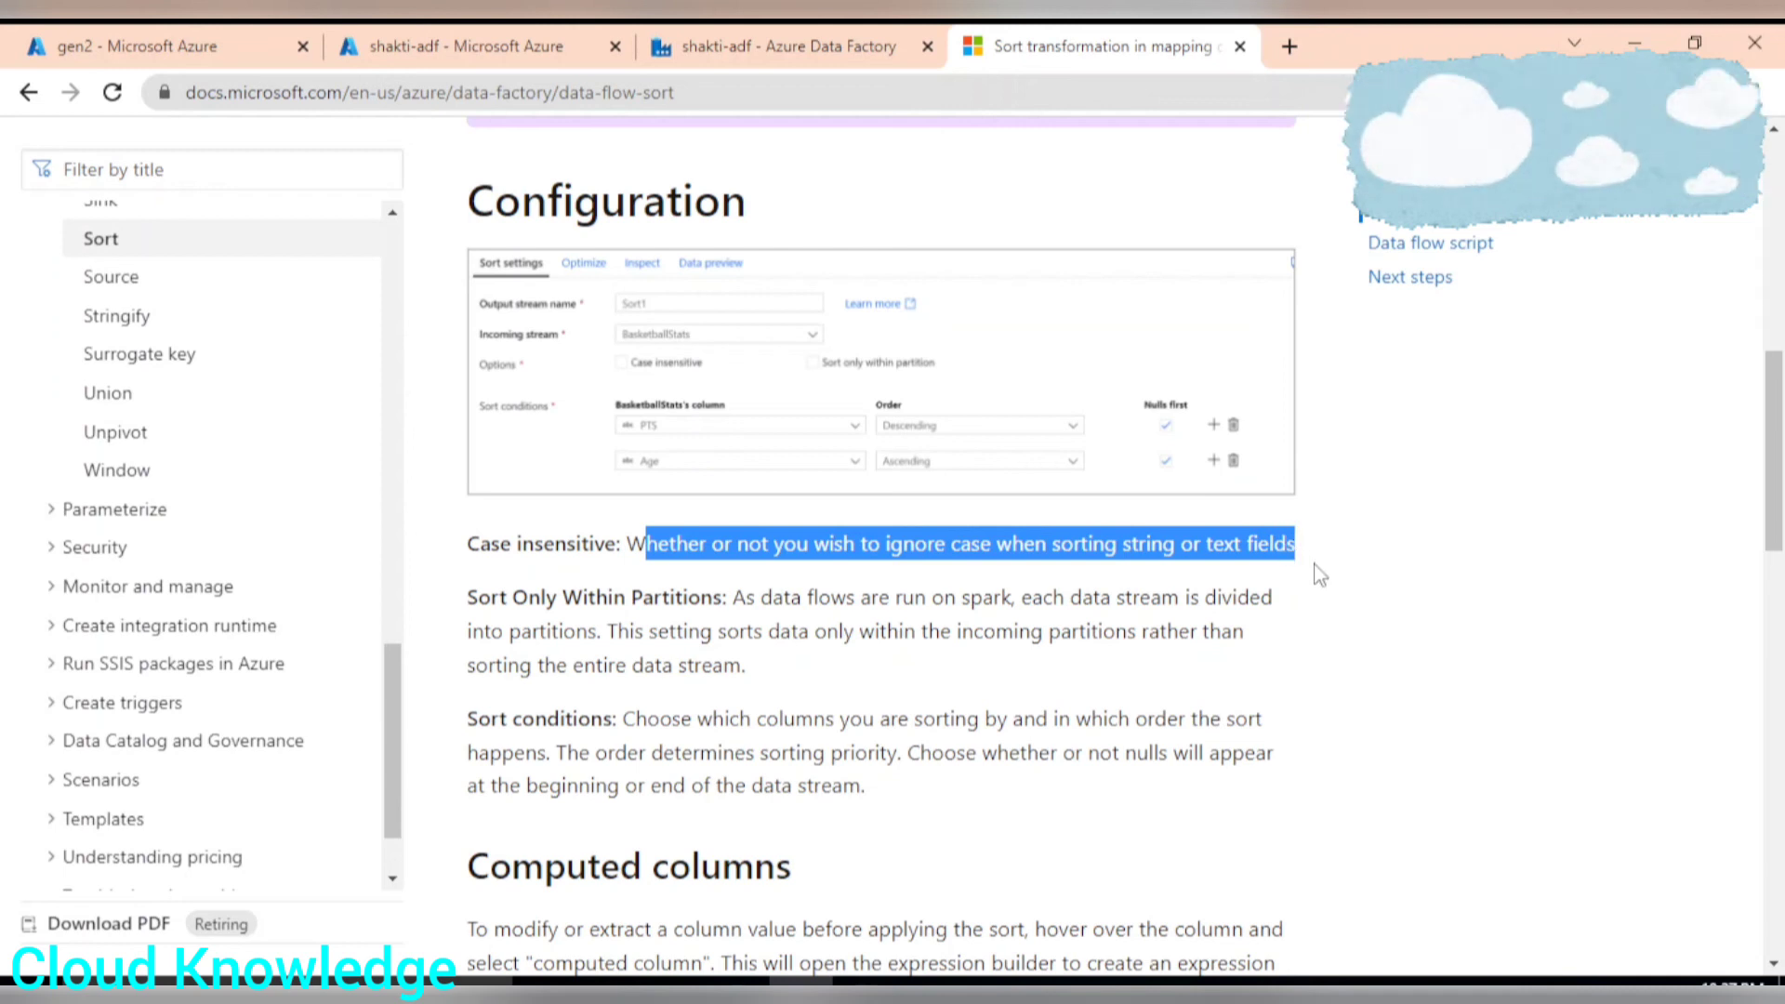
pyautogui.click(1311, 572)
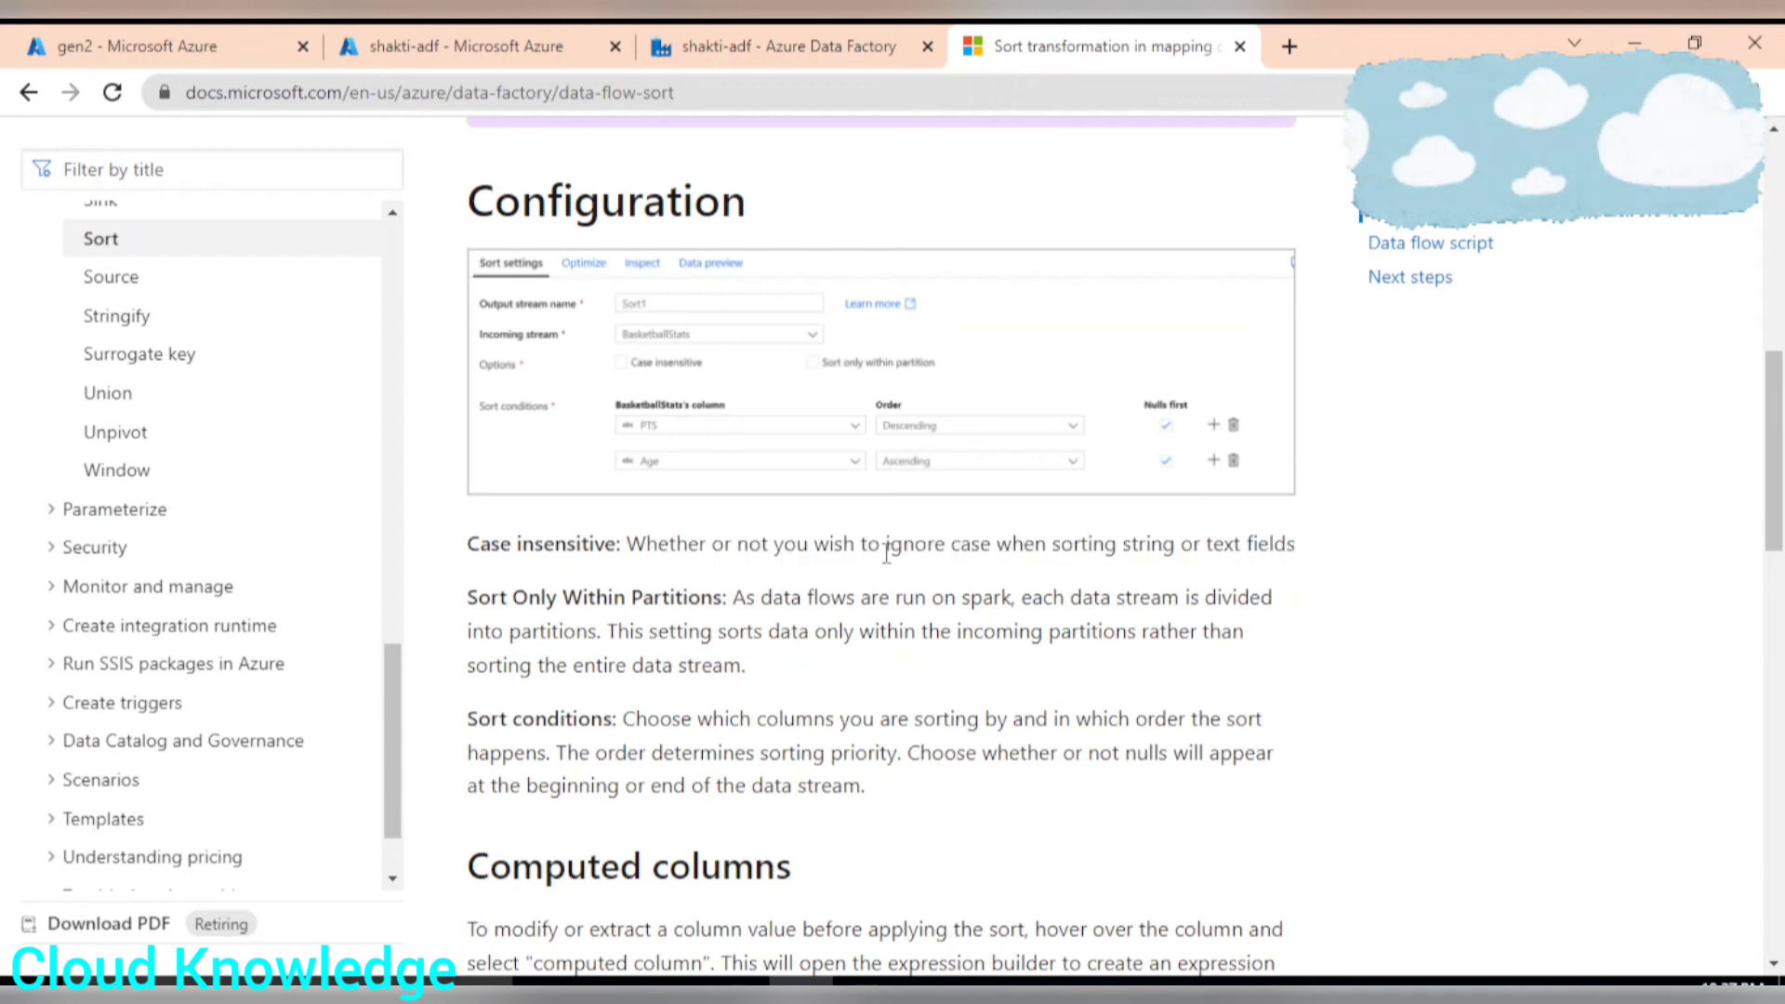
pyautogui.moveTo(886, 550); pyautogui.dragTo(977, 545)
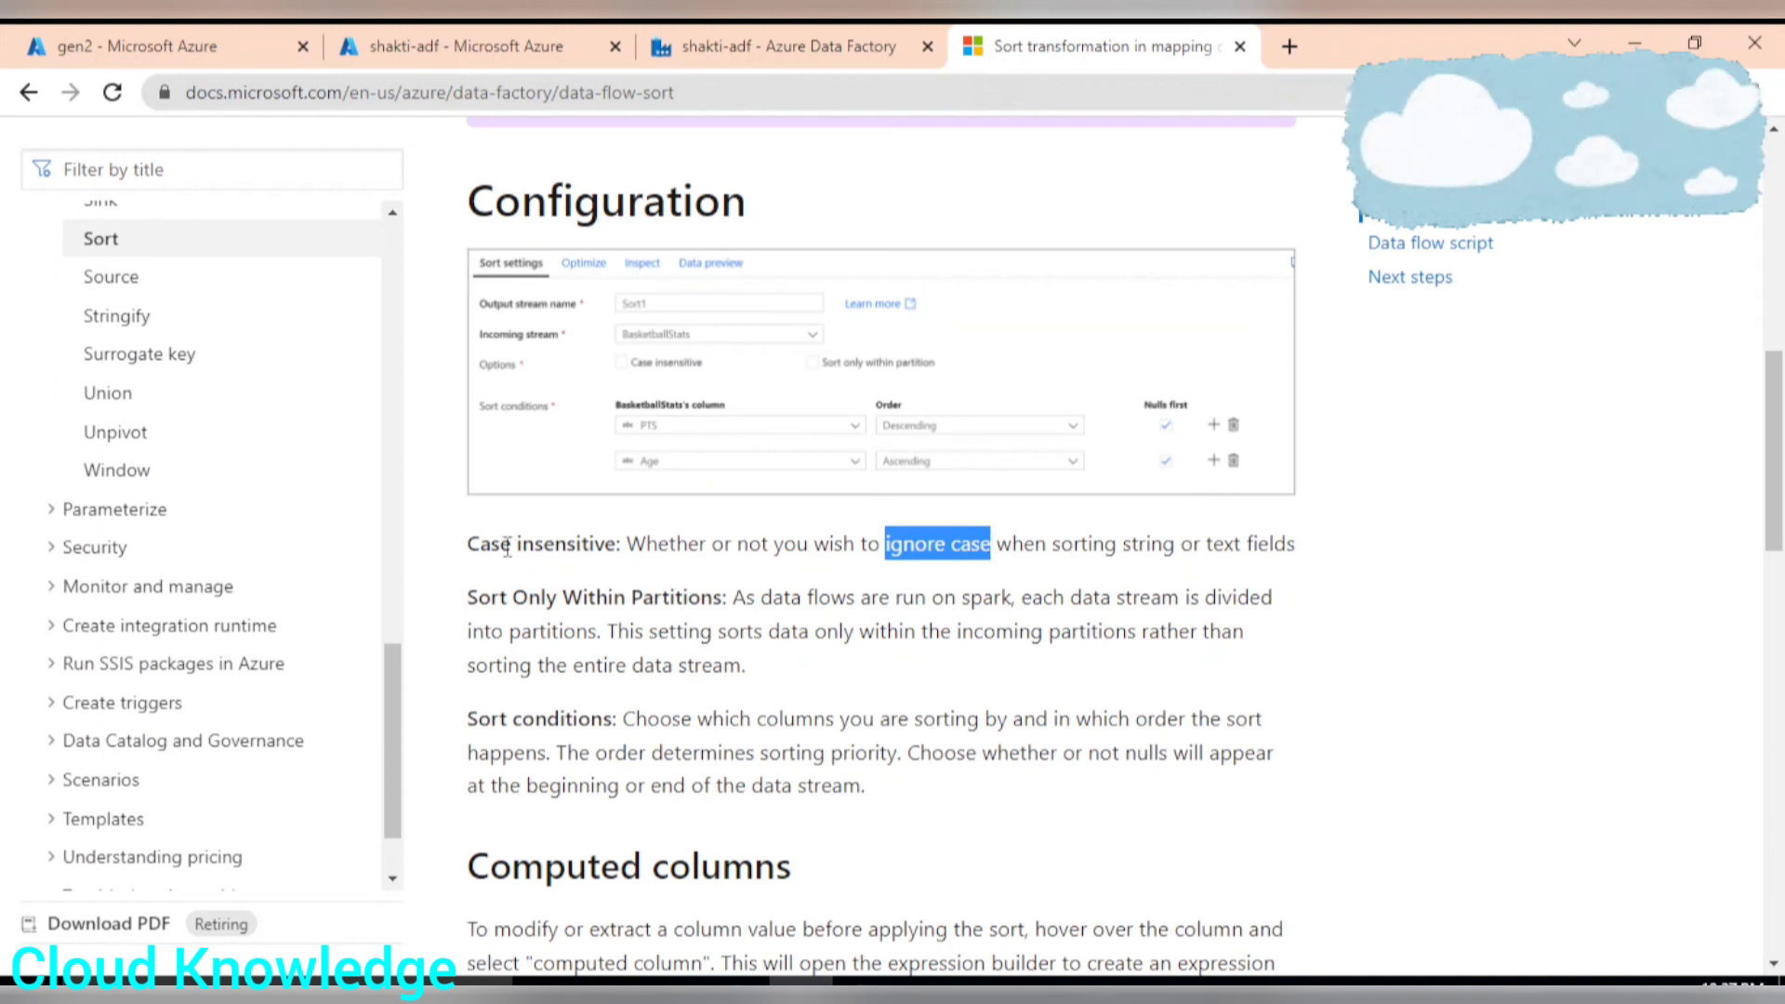
pyautogui.moveTo(470, 550); pyautogui.dragTo(631, 544)
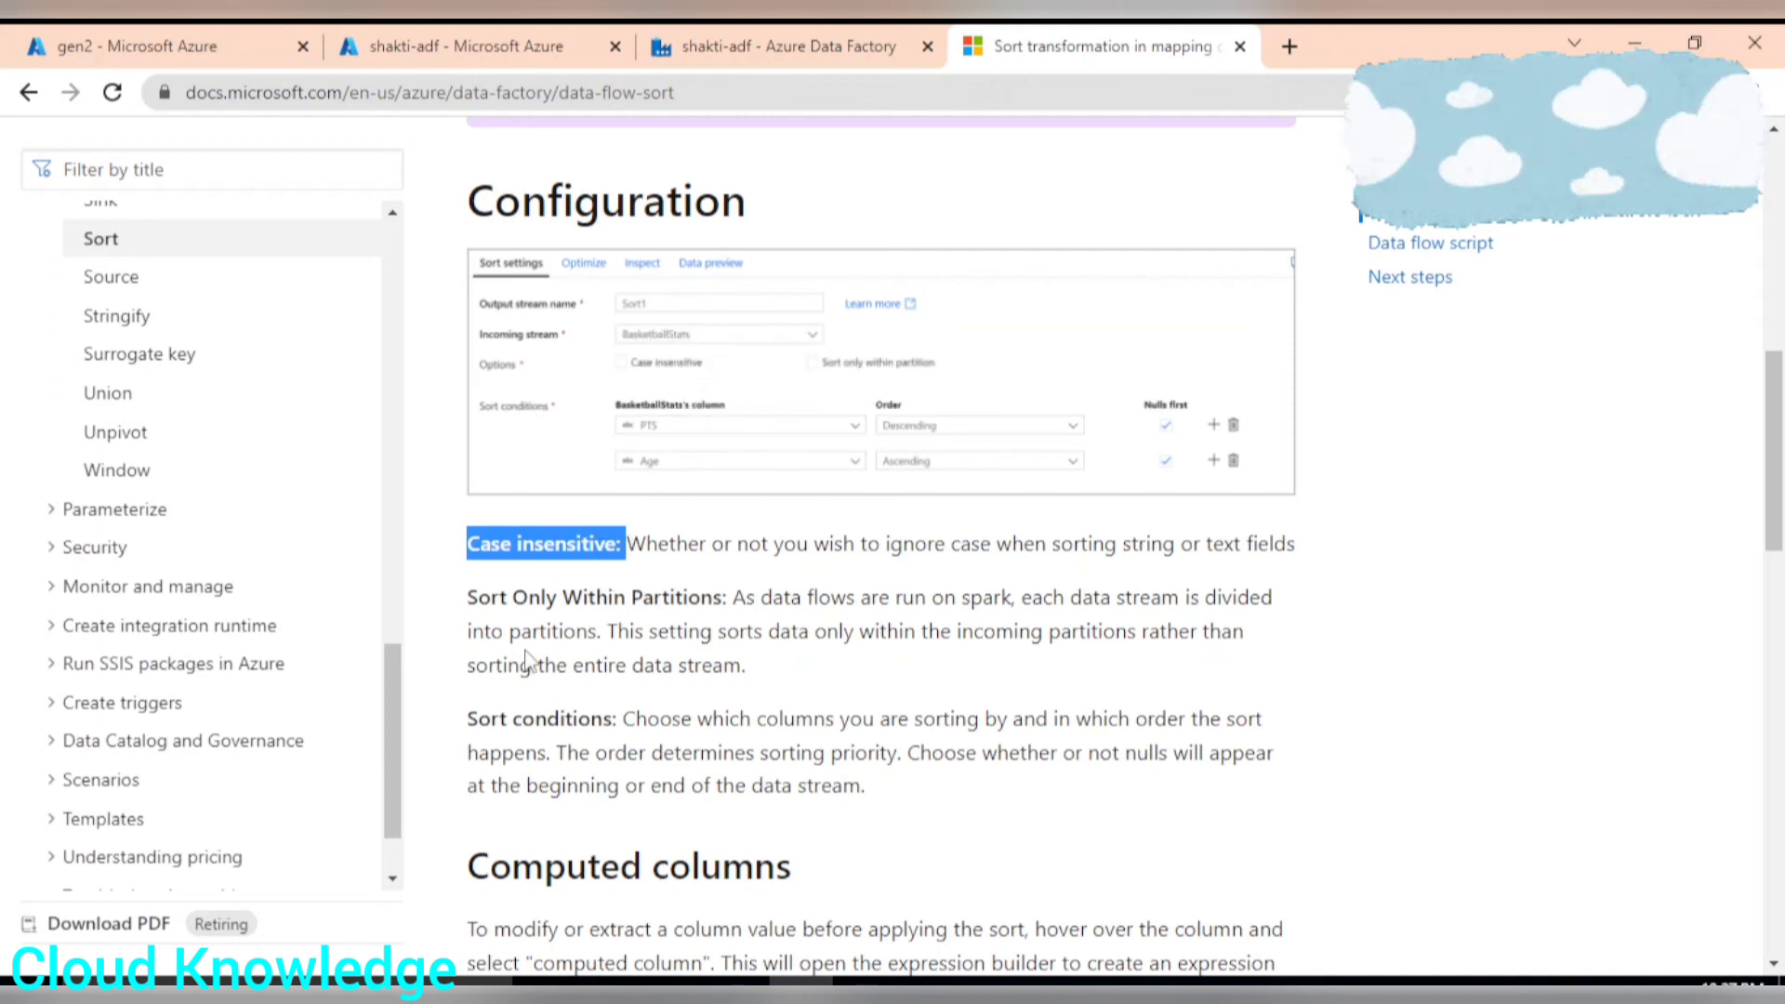
# Step: Review the documentation's Sort Only Within Partitions and Sort conditions descriptions together with the note on partitioning
pyautogui.moveTo(473, 598); pyautogui.dragTo(726, 597)
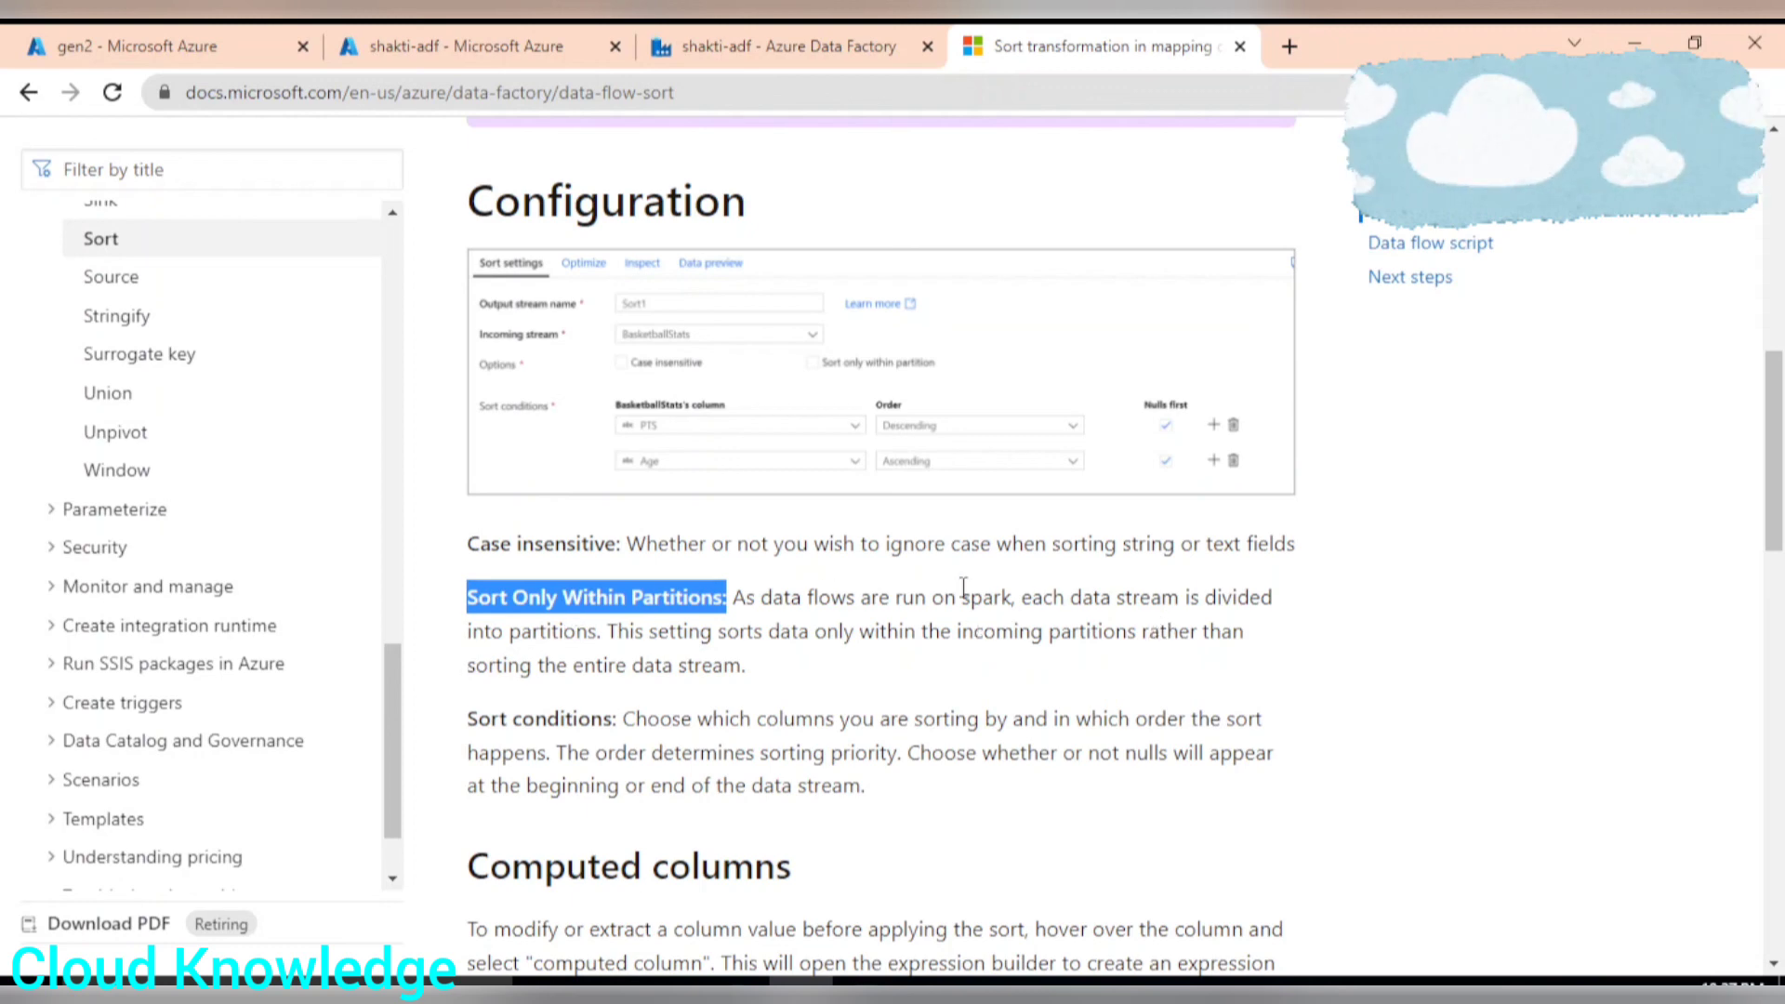
pyautogui.scroll(5, 963, 588)
pyautogui.moveTo(490, 478); pyautogui.dragTo(729, 612)
pyautogui.scroll(-5, 837, 605)
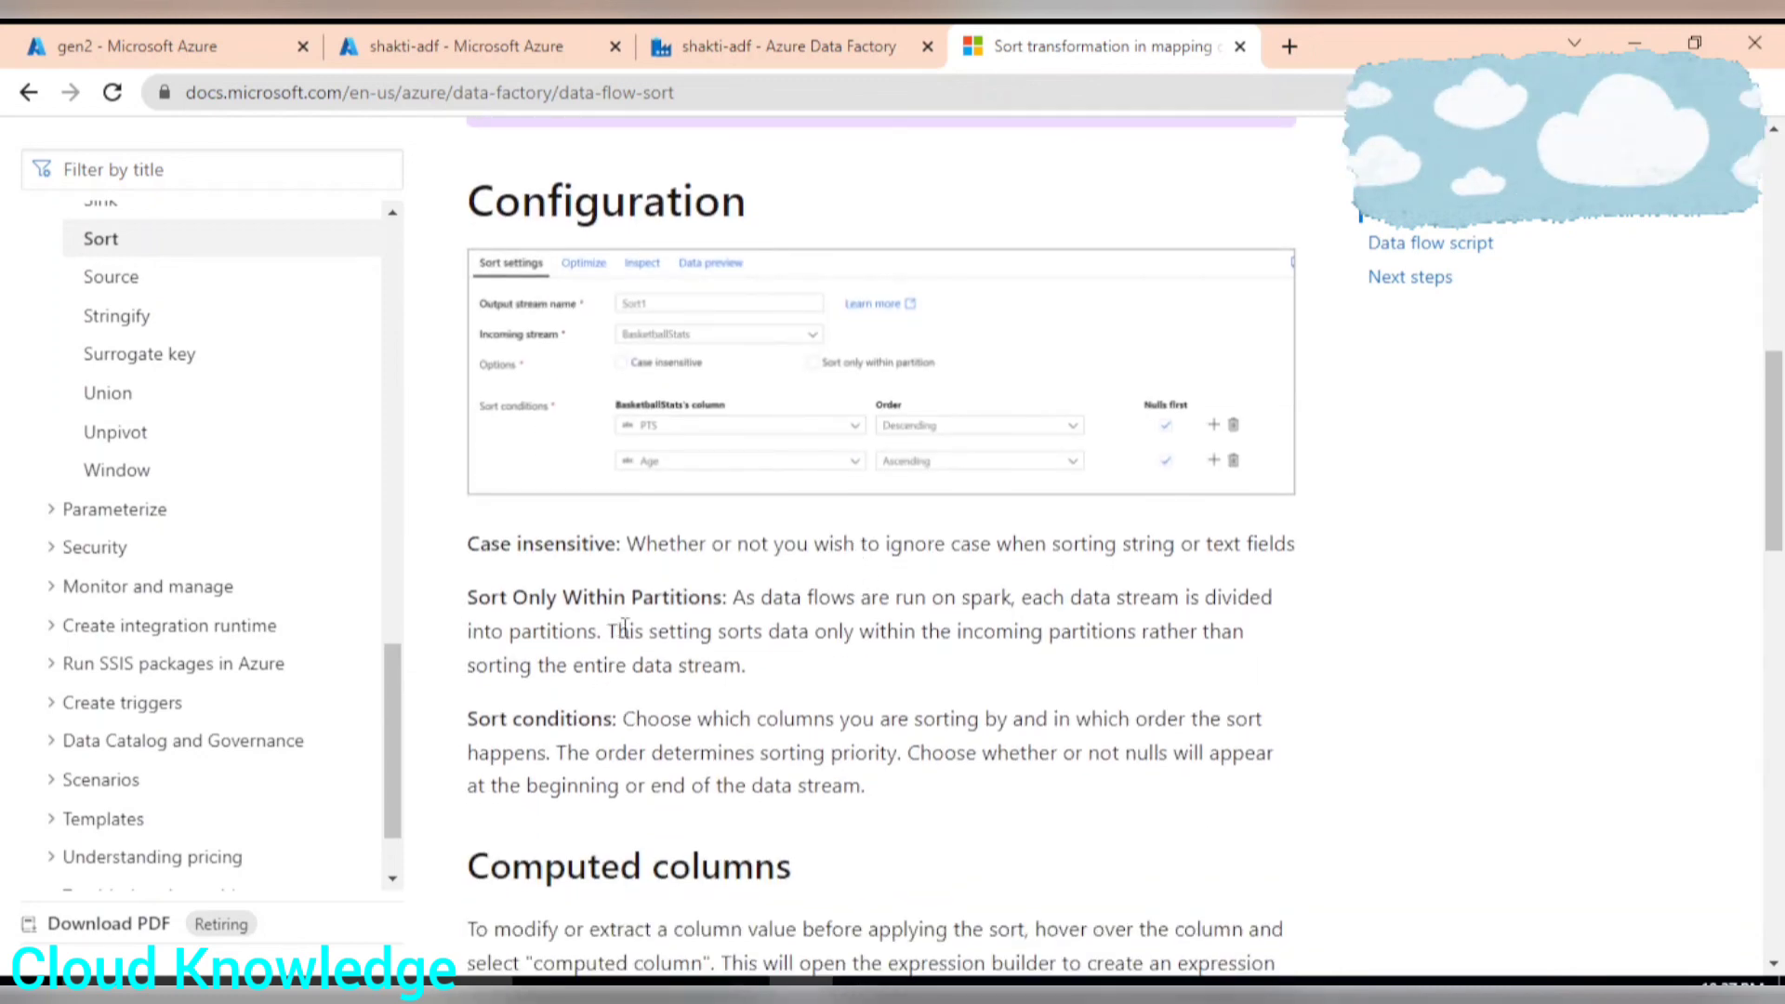
pyautogui.moveTo(623, 630); pyautogui.dragTo(848, 671)
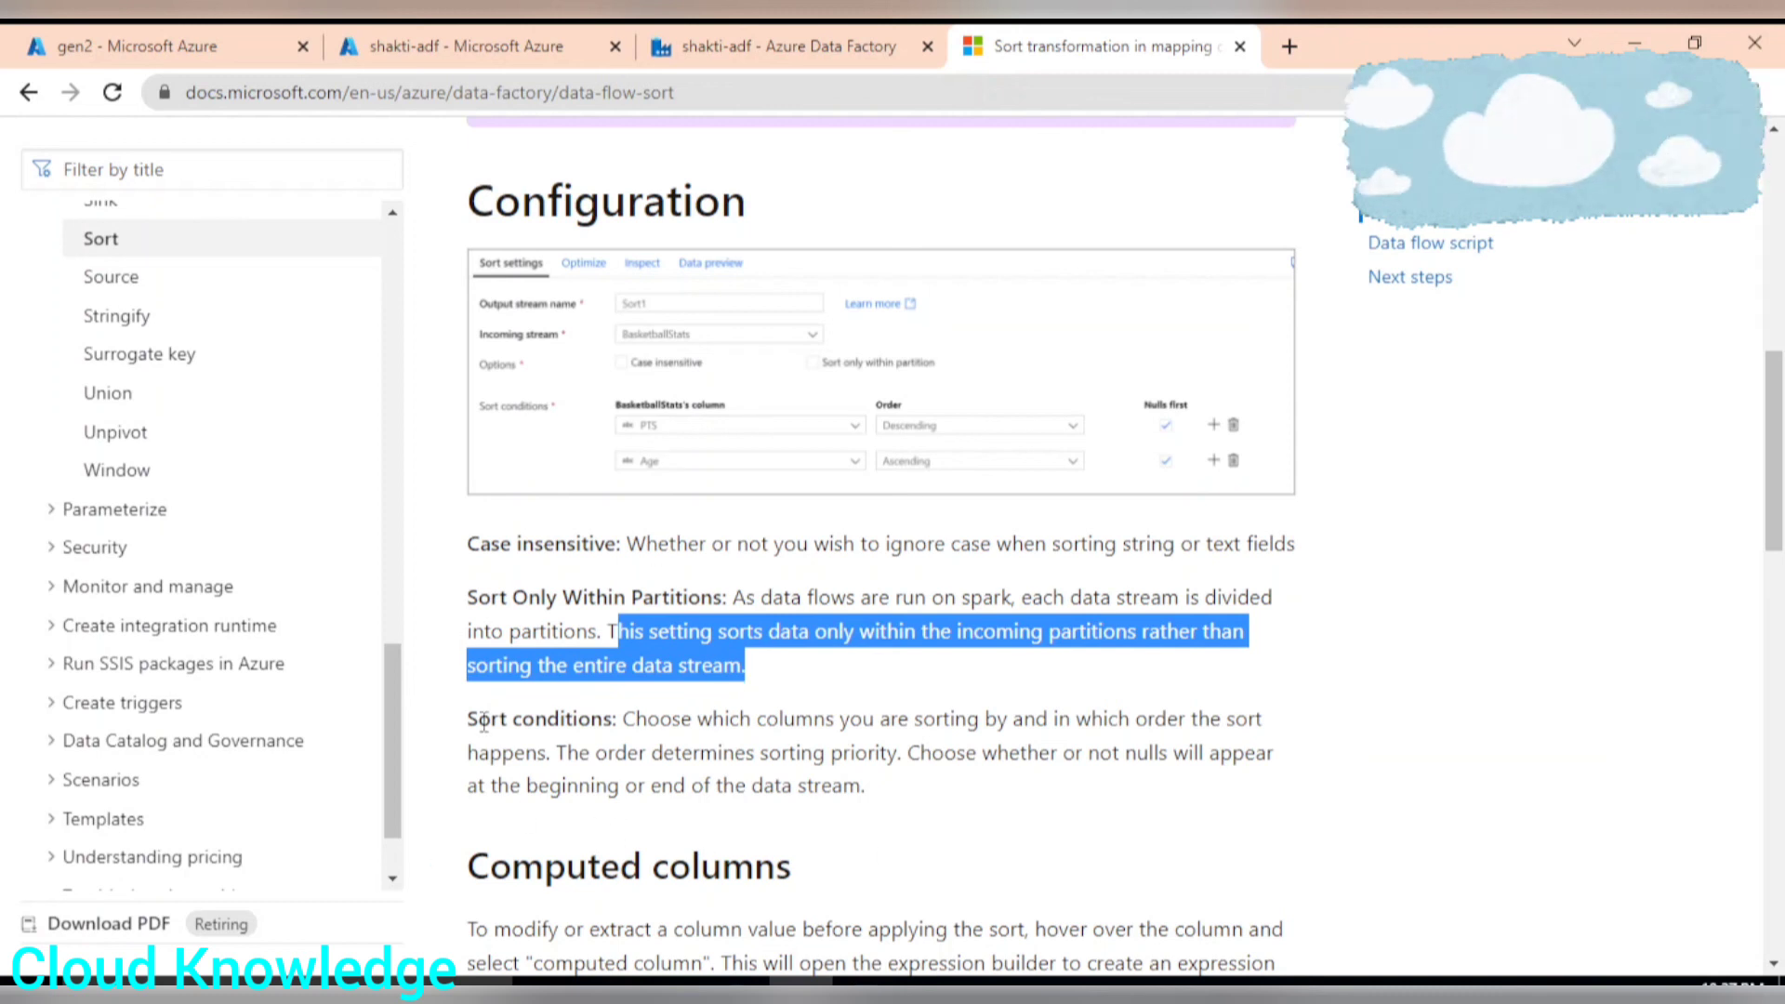
pyautogui.moveTo(468, 724); pyautogui.dragTo(611, 722)
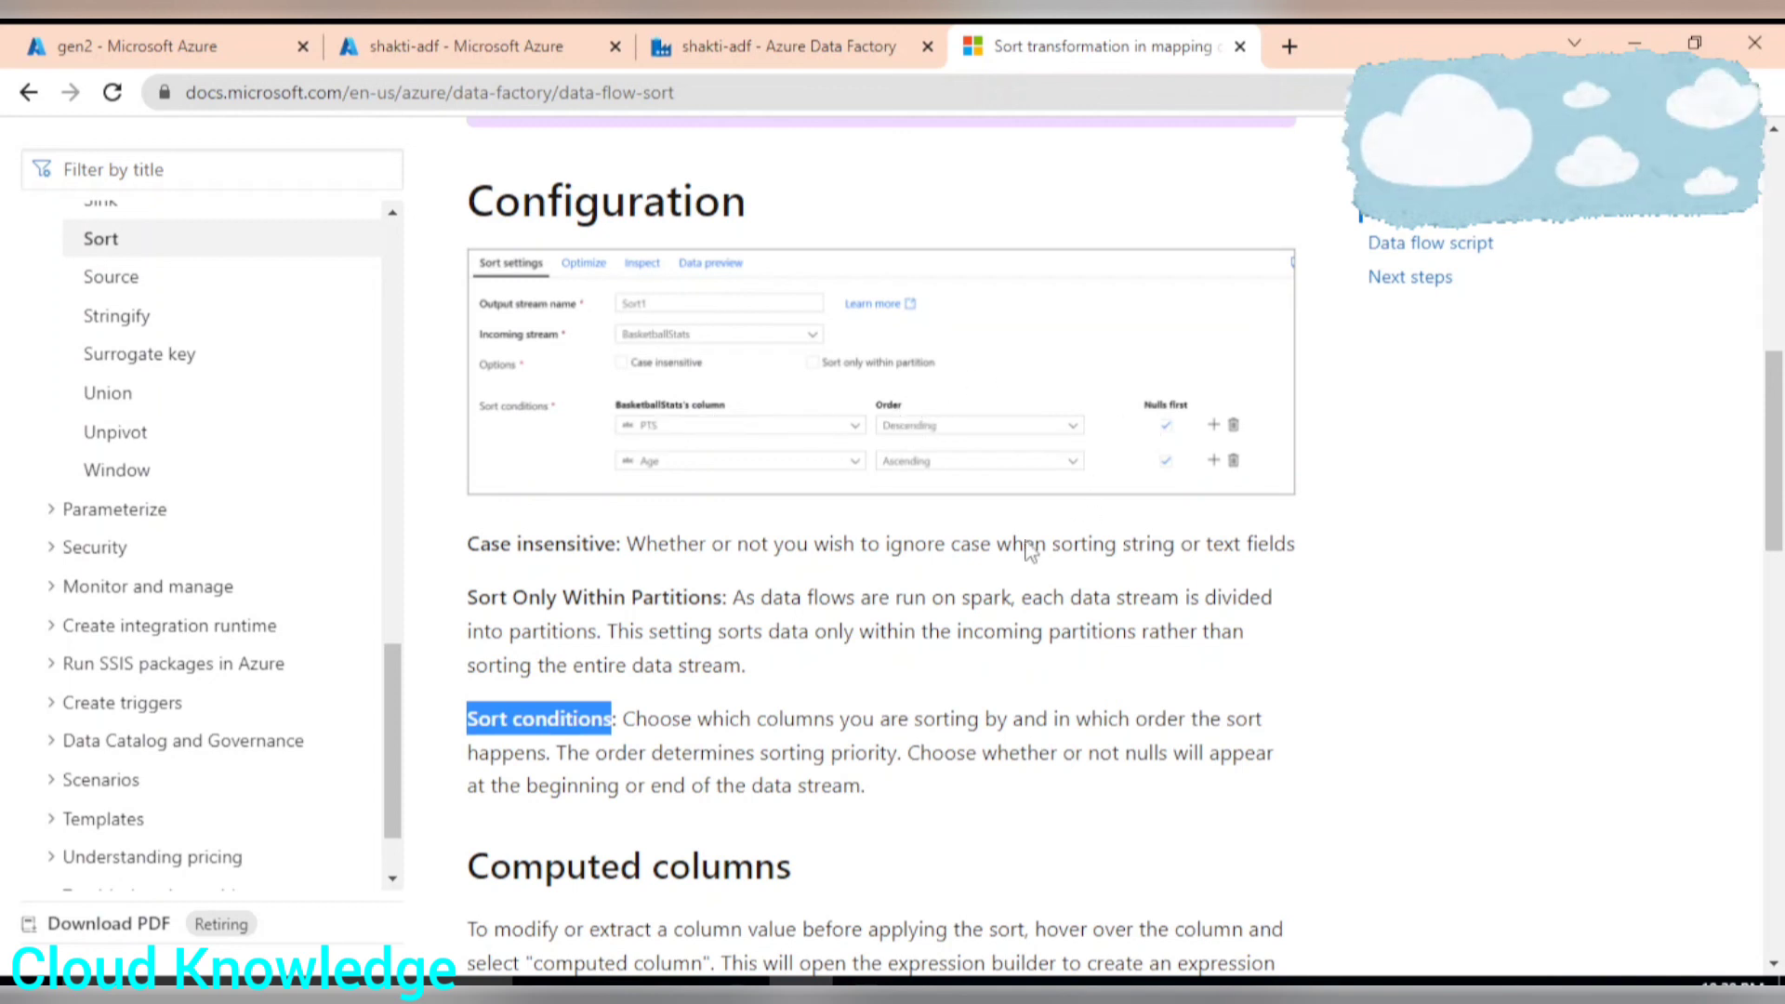
pyautogui.scroll(2, 641, 836)
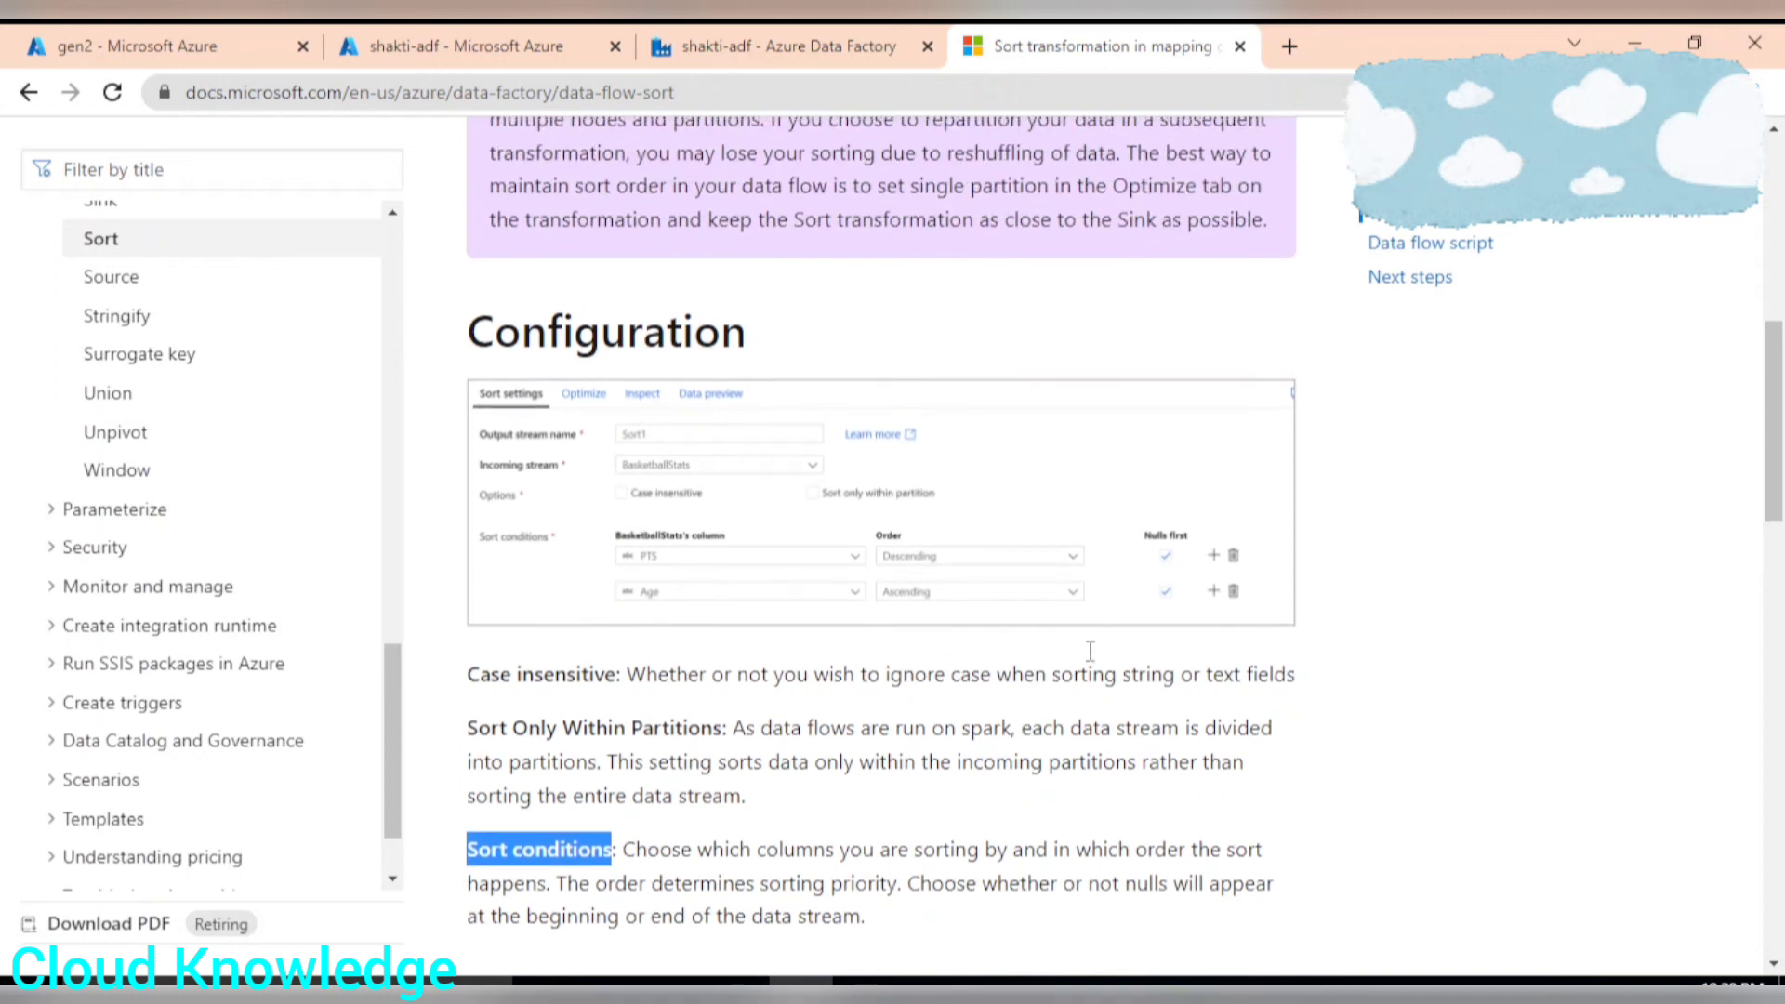
pyautogui.scroll(-2, 663, 709)
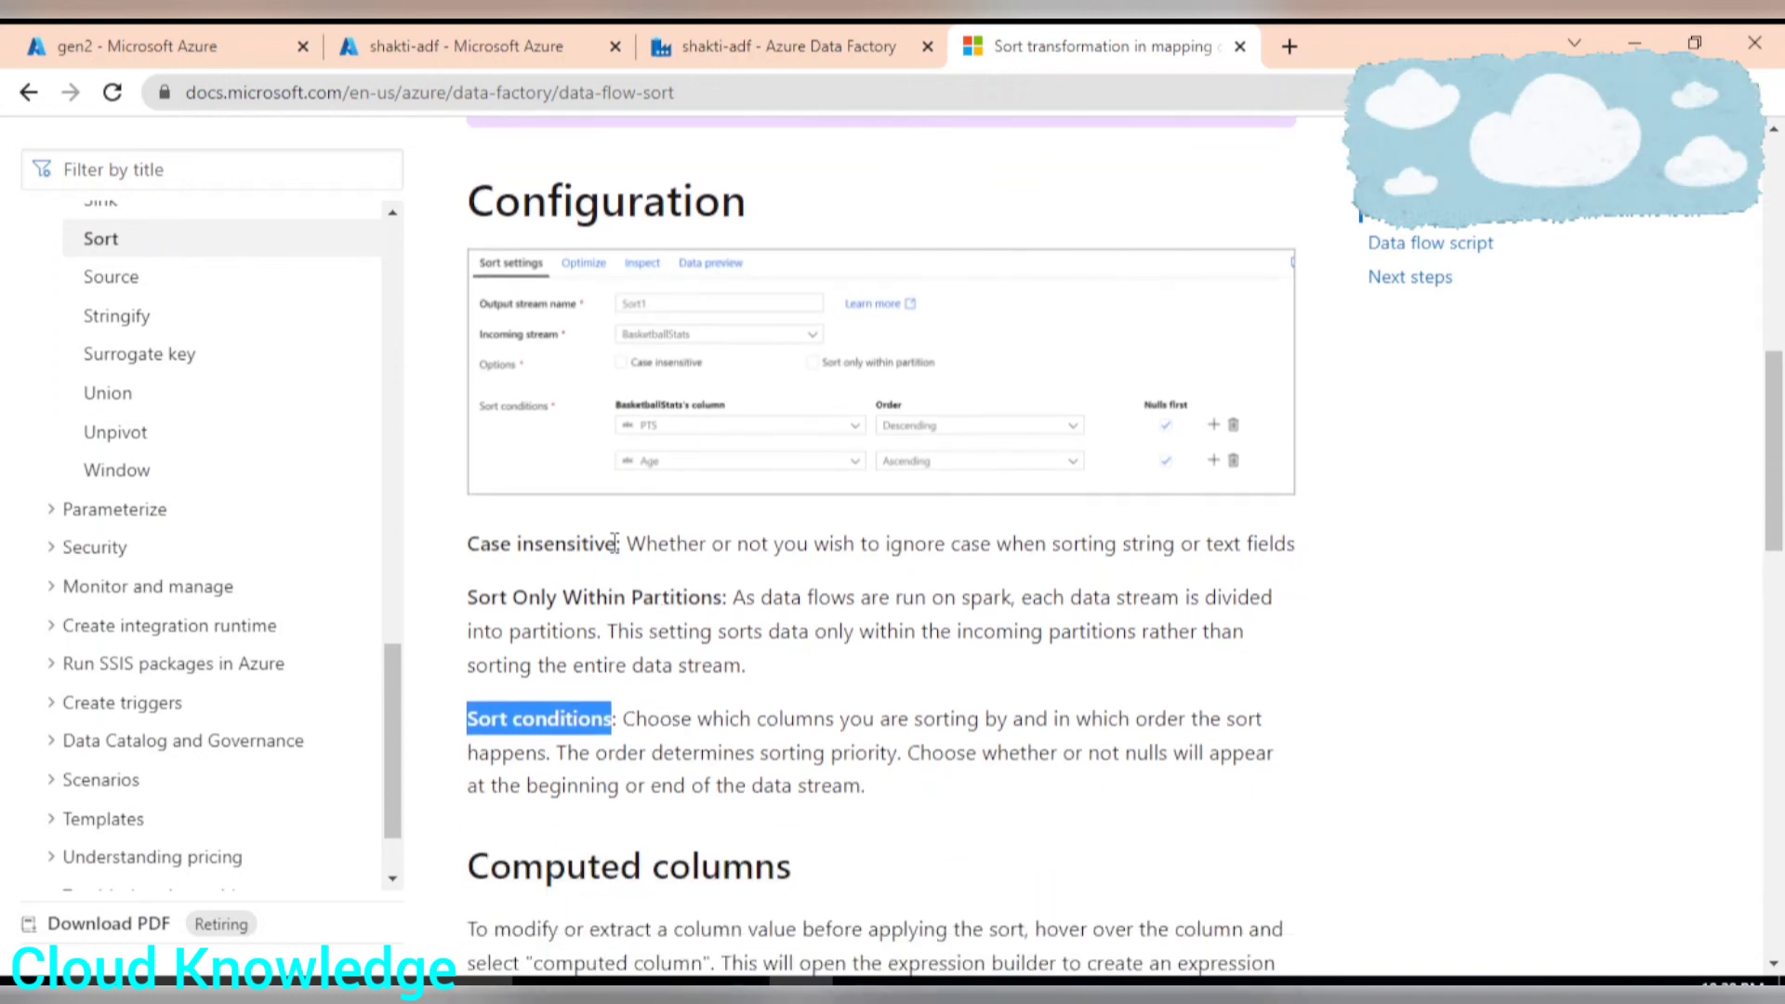
pyautogui.click(864, 657)
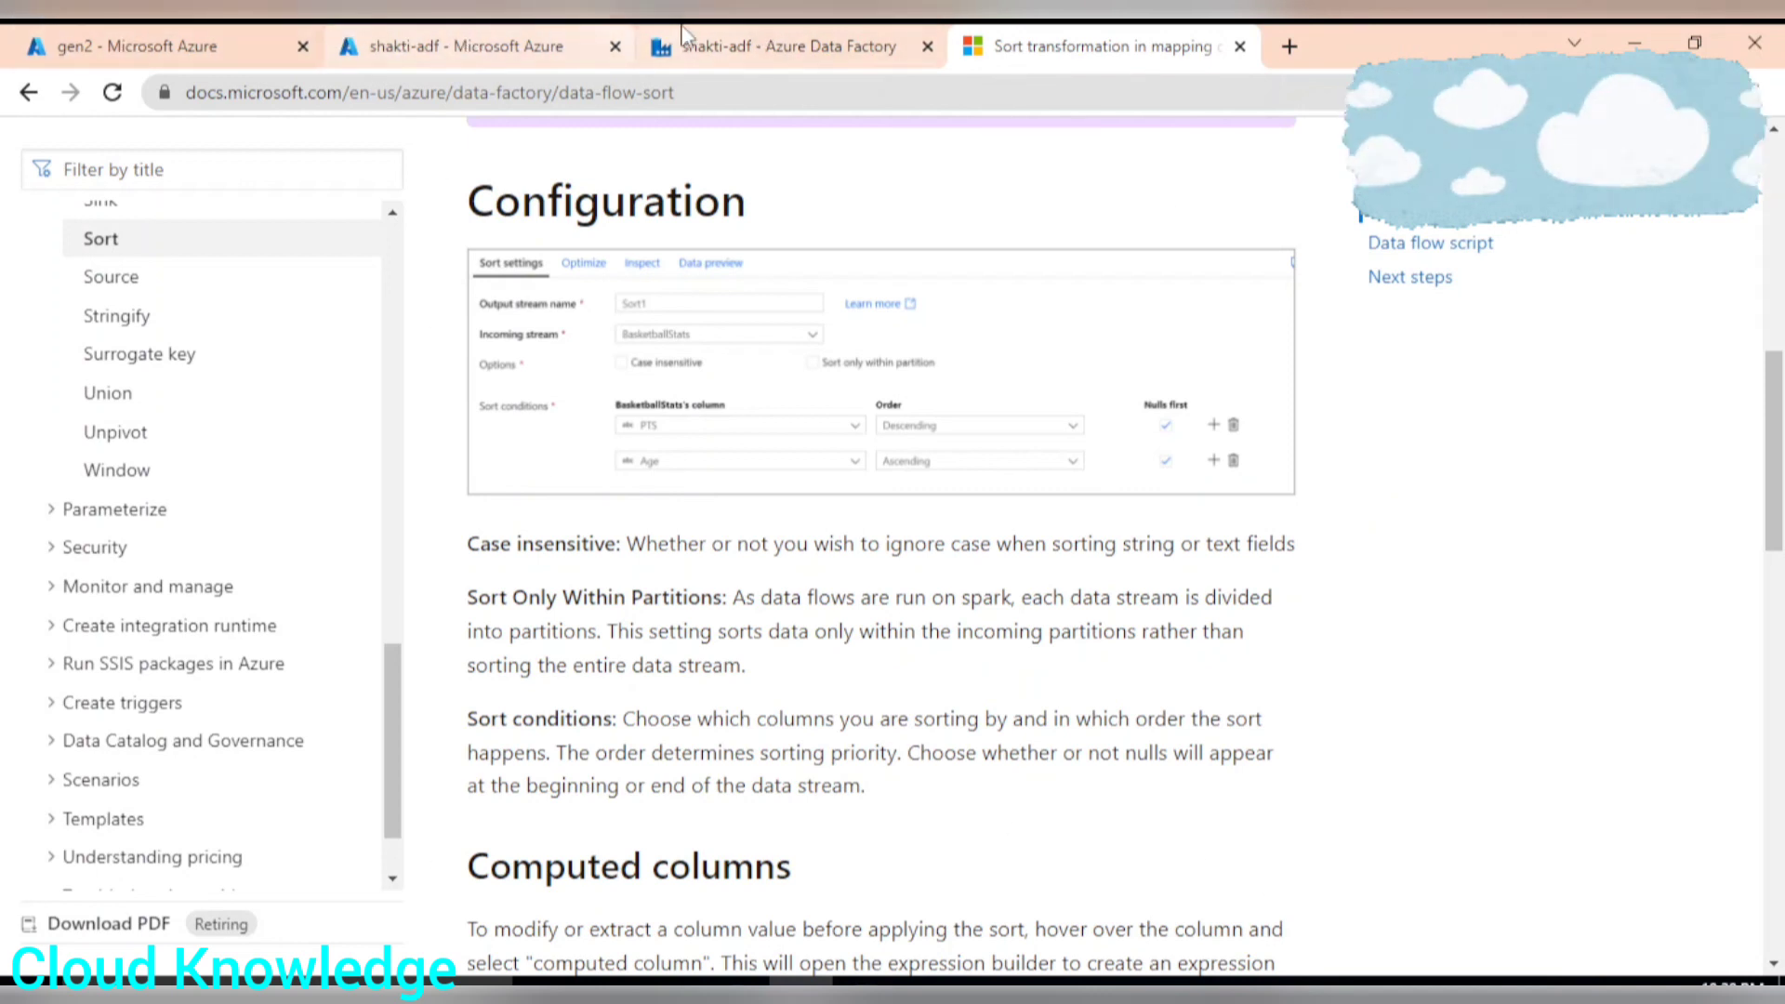
# Step: Return to Data Factory, dismiss the run notification and refresh the pipeline runs to check SortPipeline's status
pyautogui.click(739, 41)
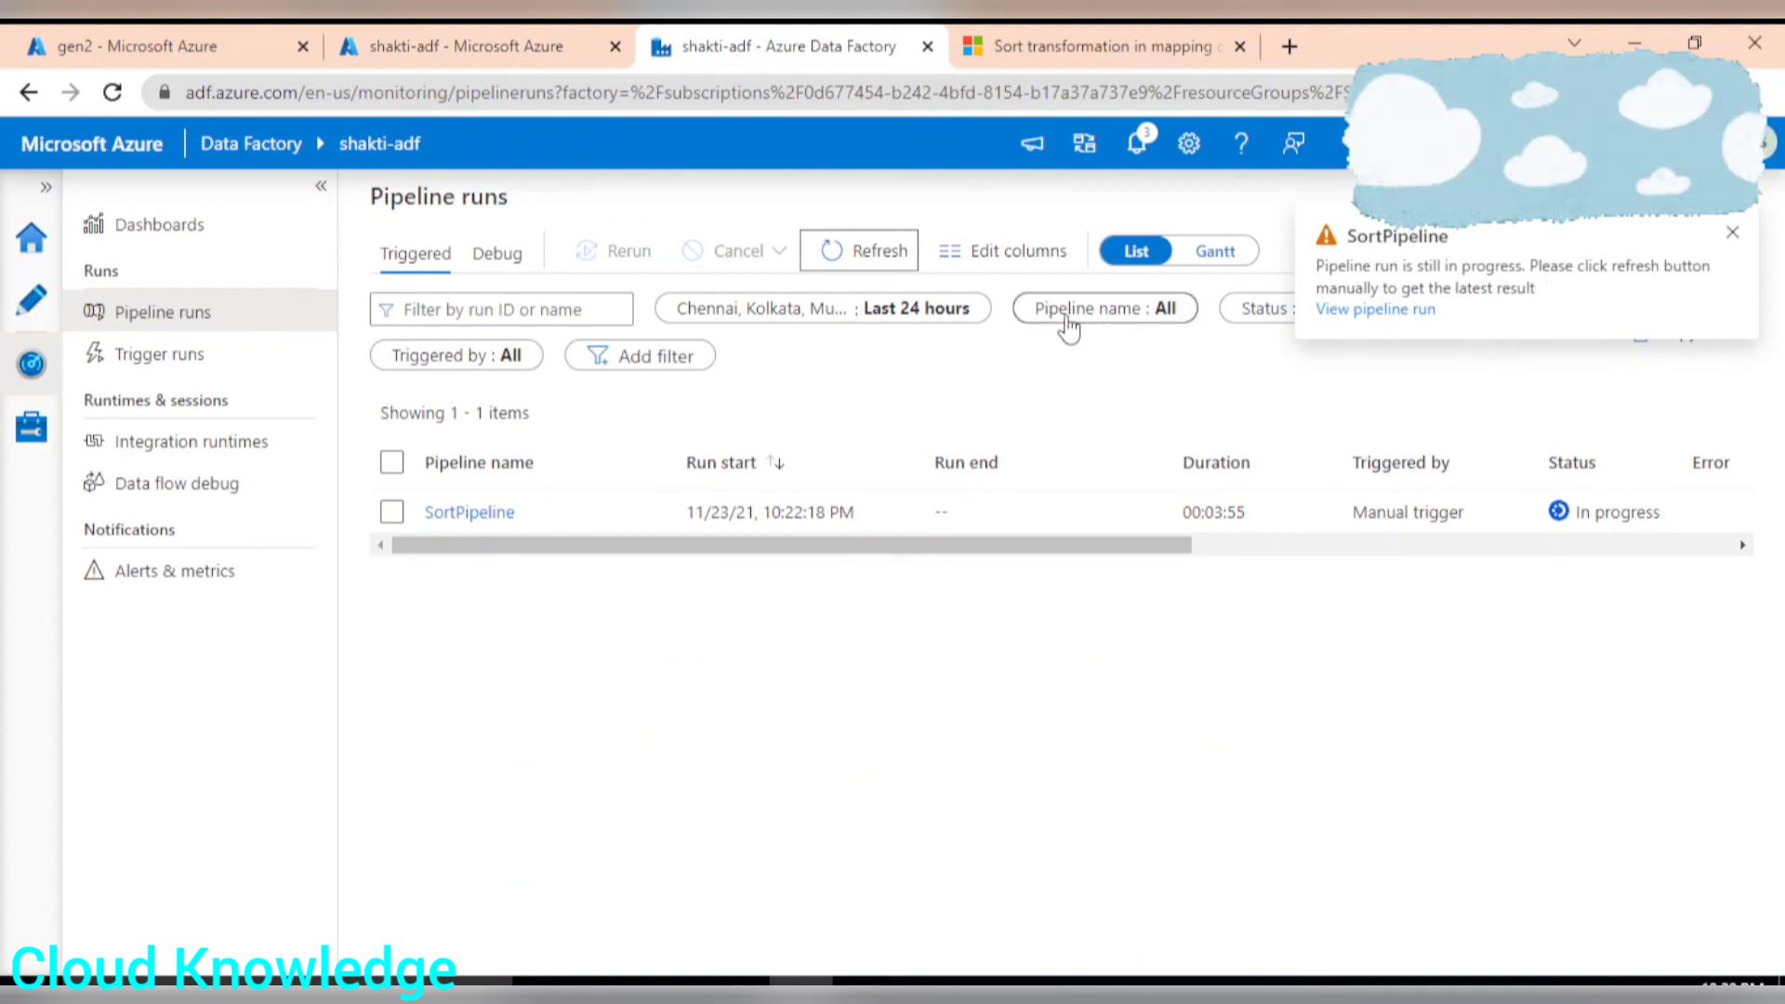
pyautogui.click(1735, 244)
pyautogui.click(860, 250)
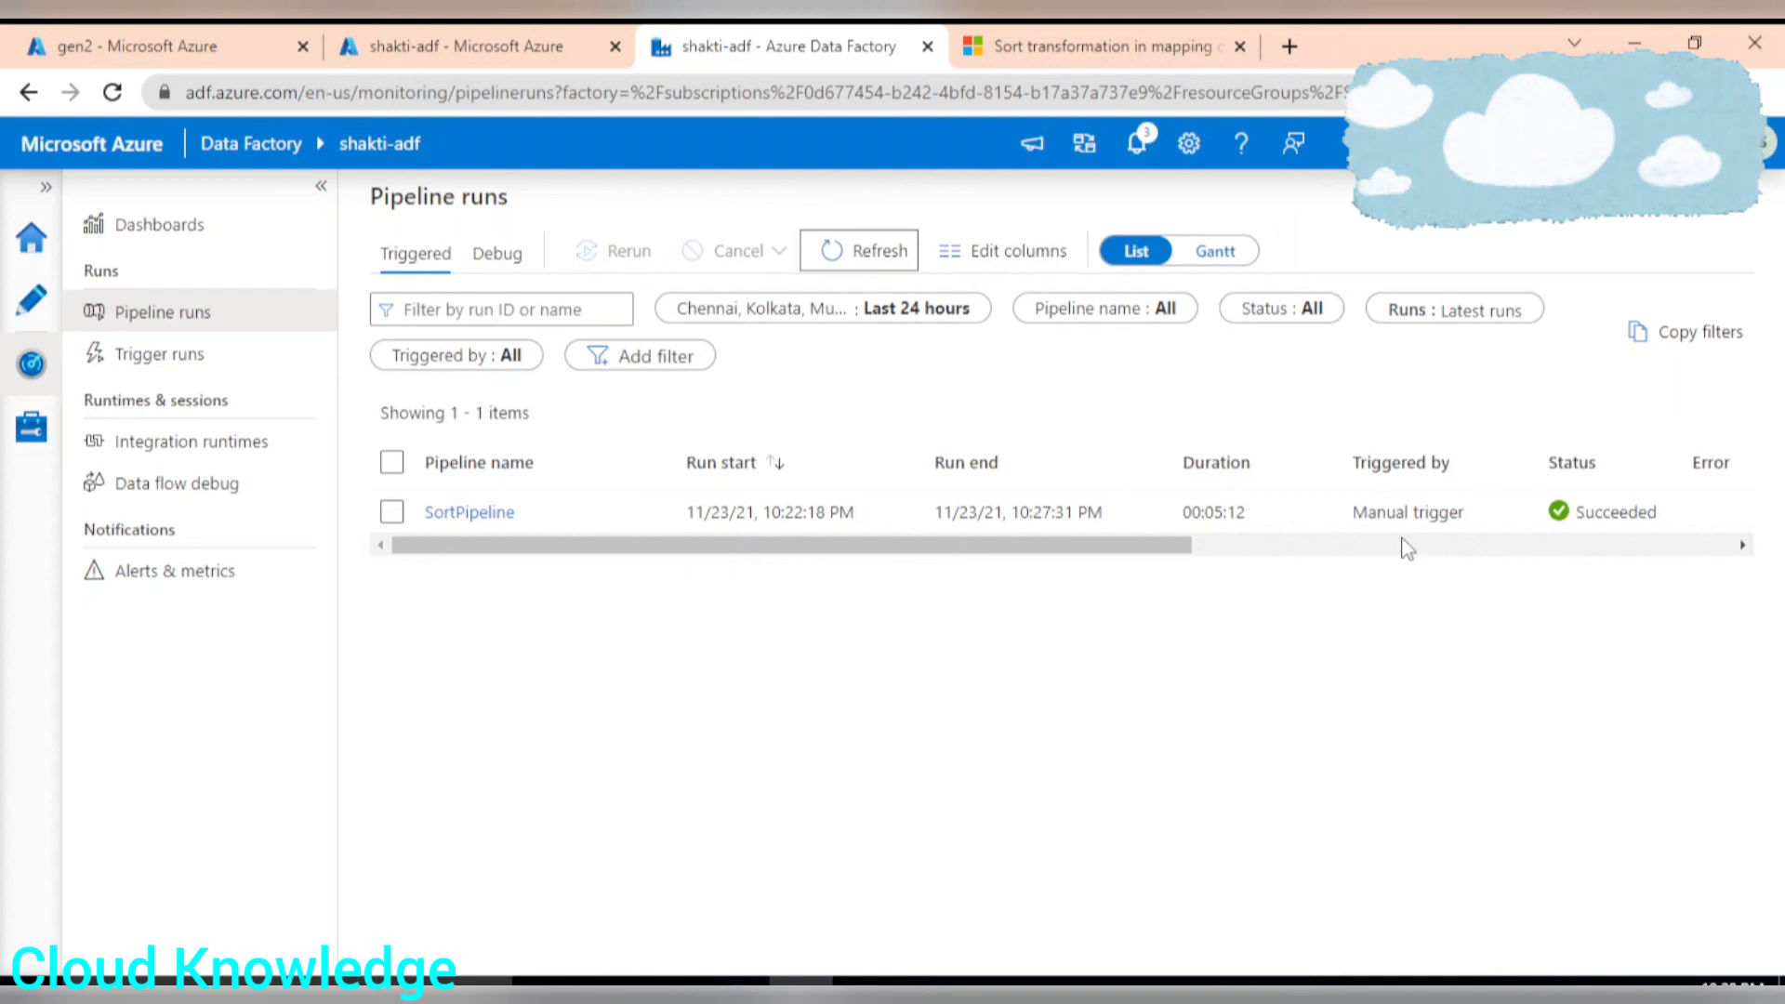
pyautogui.moveTo(1107, 554); pyautogui.dragTo(1356, 554)
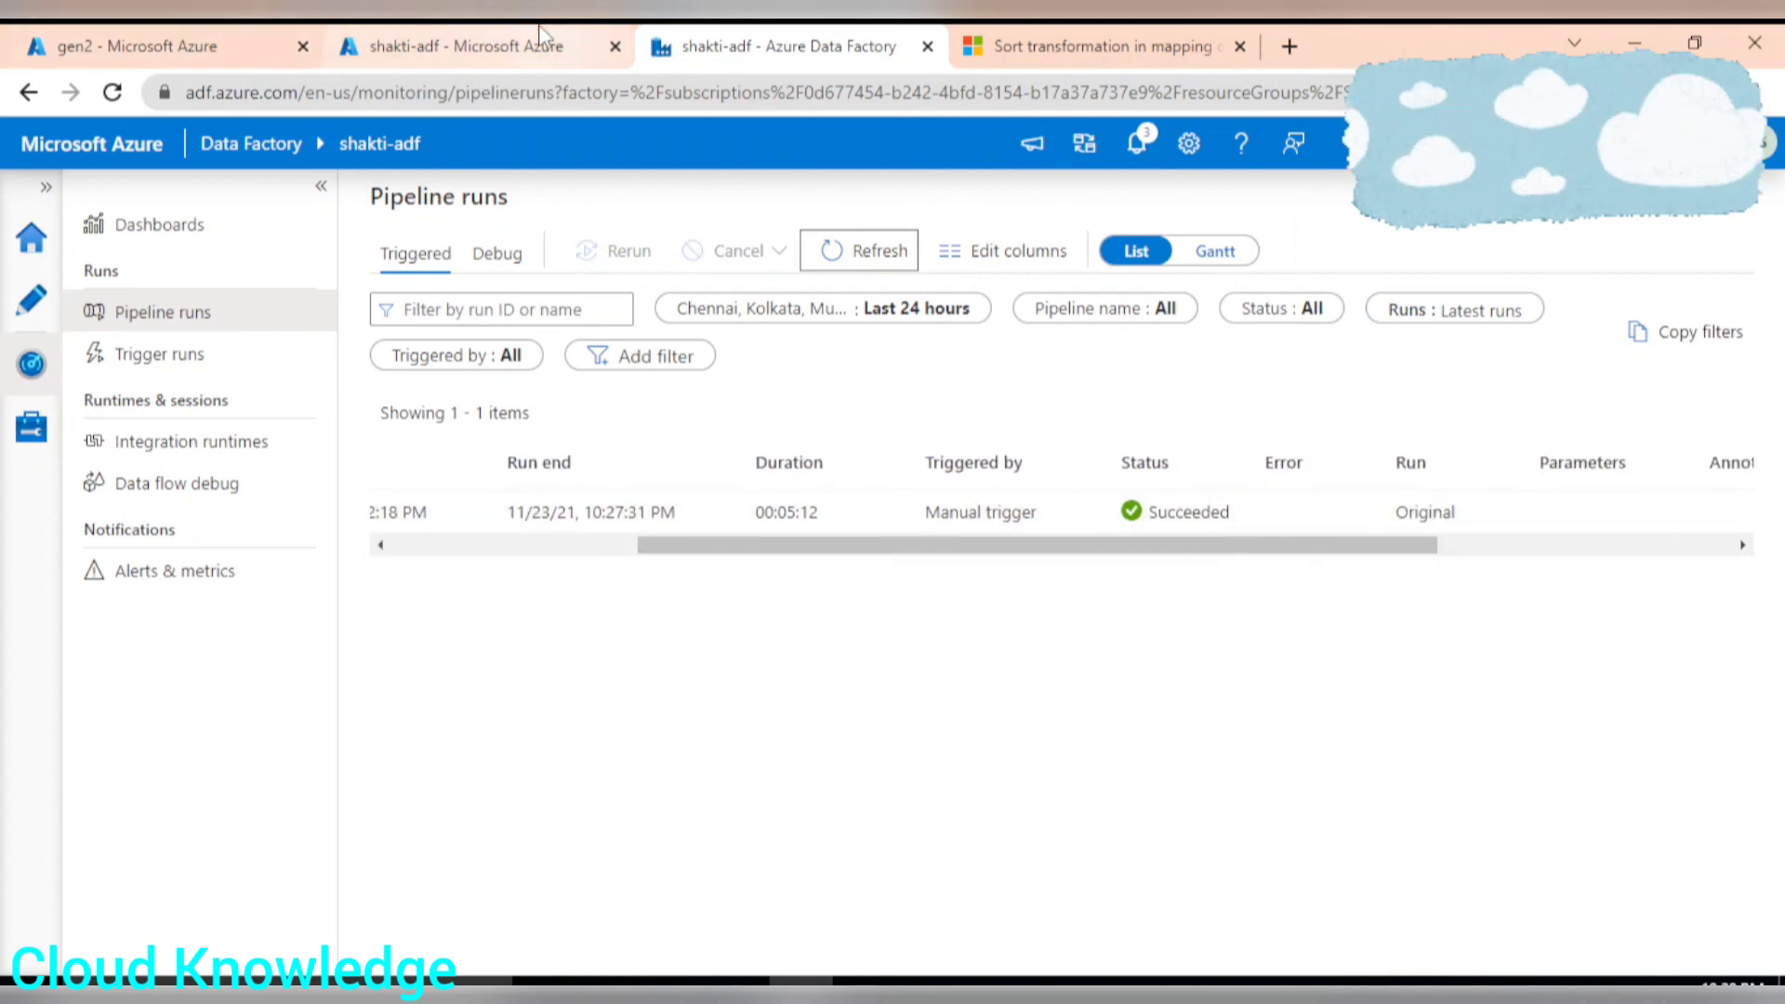
# Step: Open SortOutput.csv from the ADF_Output folder of the gen2 container and preview its contents as a table
pyautogui.click(448, 36)
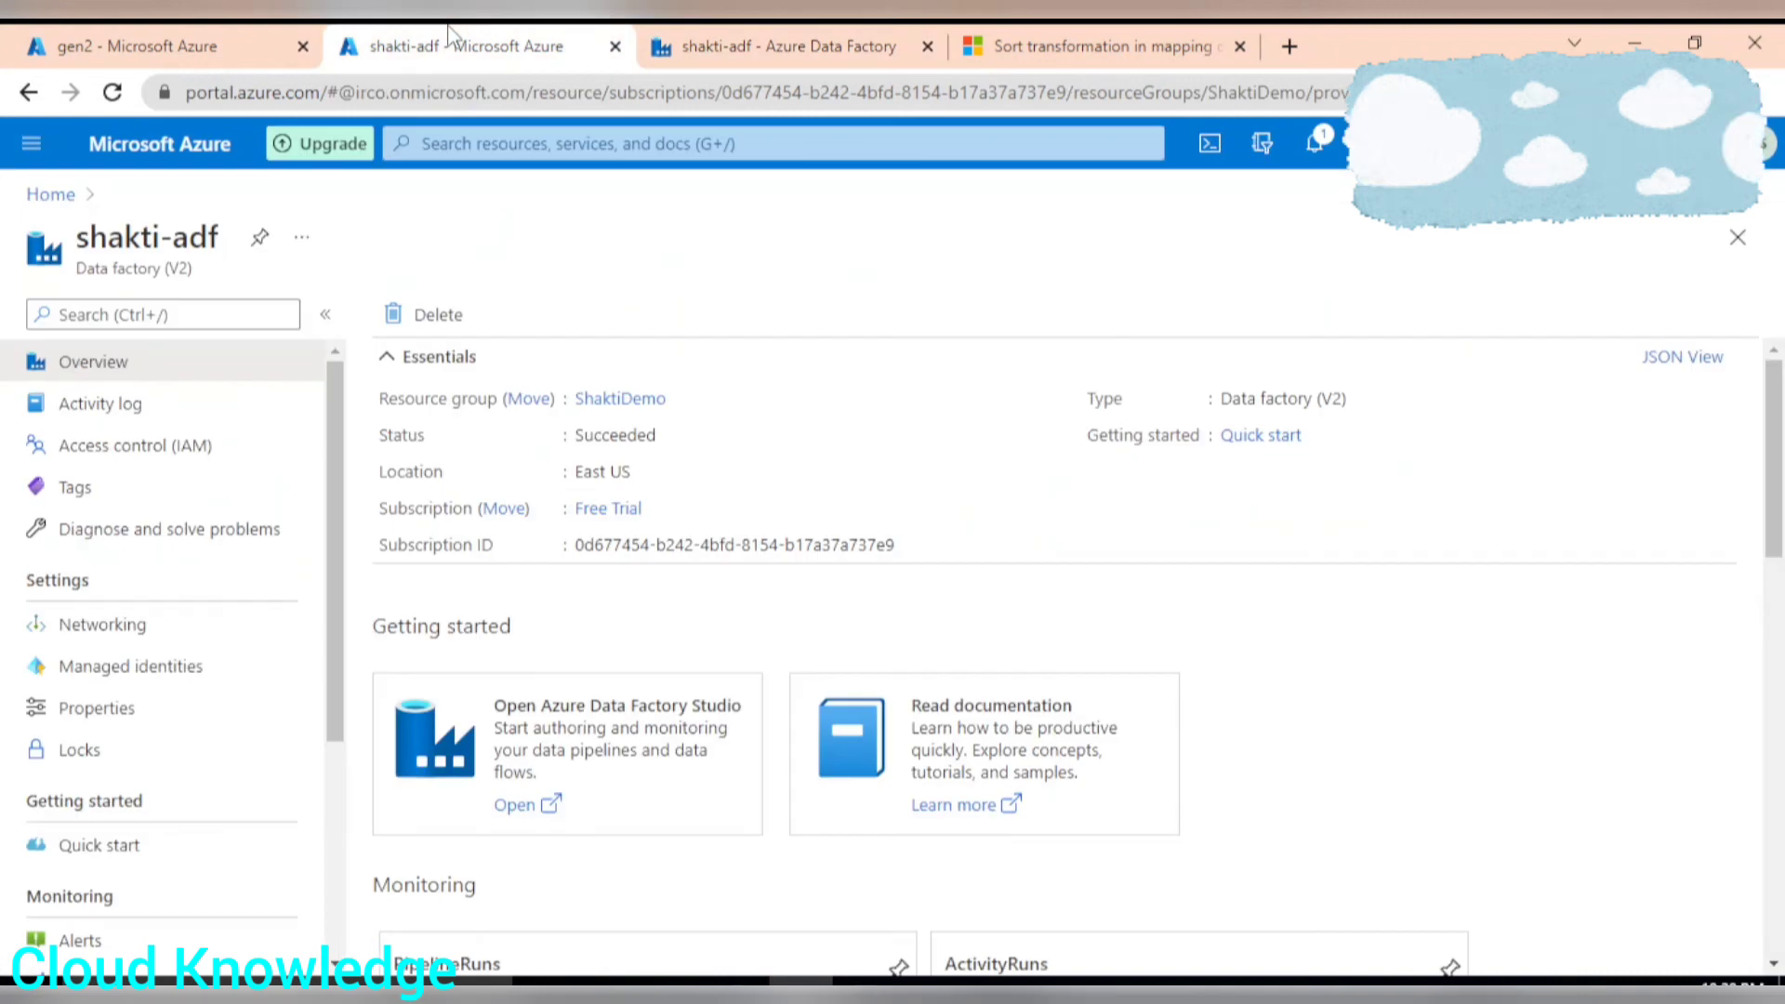
pyautogui.click(139, 46)
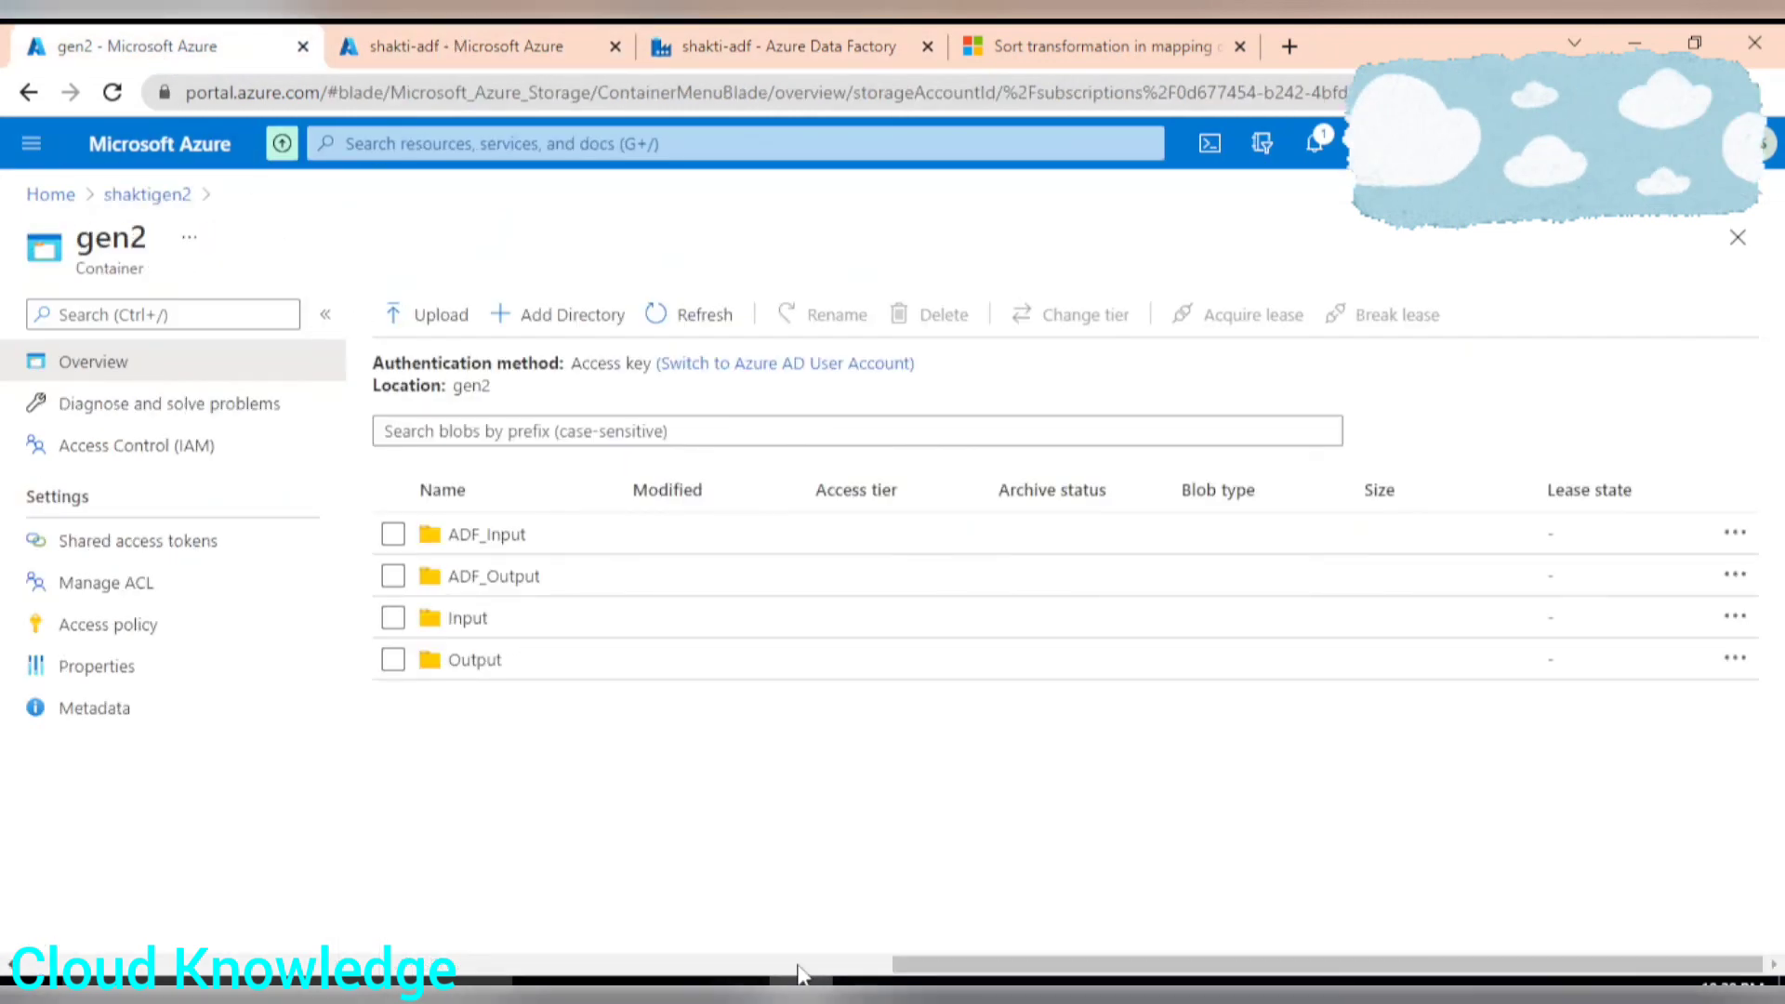
pyautogui.click(486, 576)
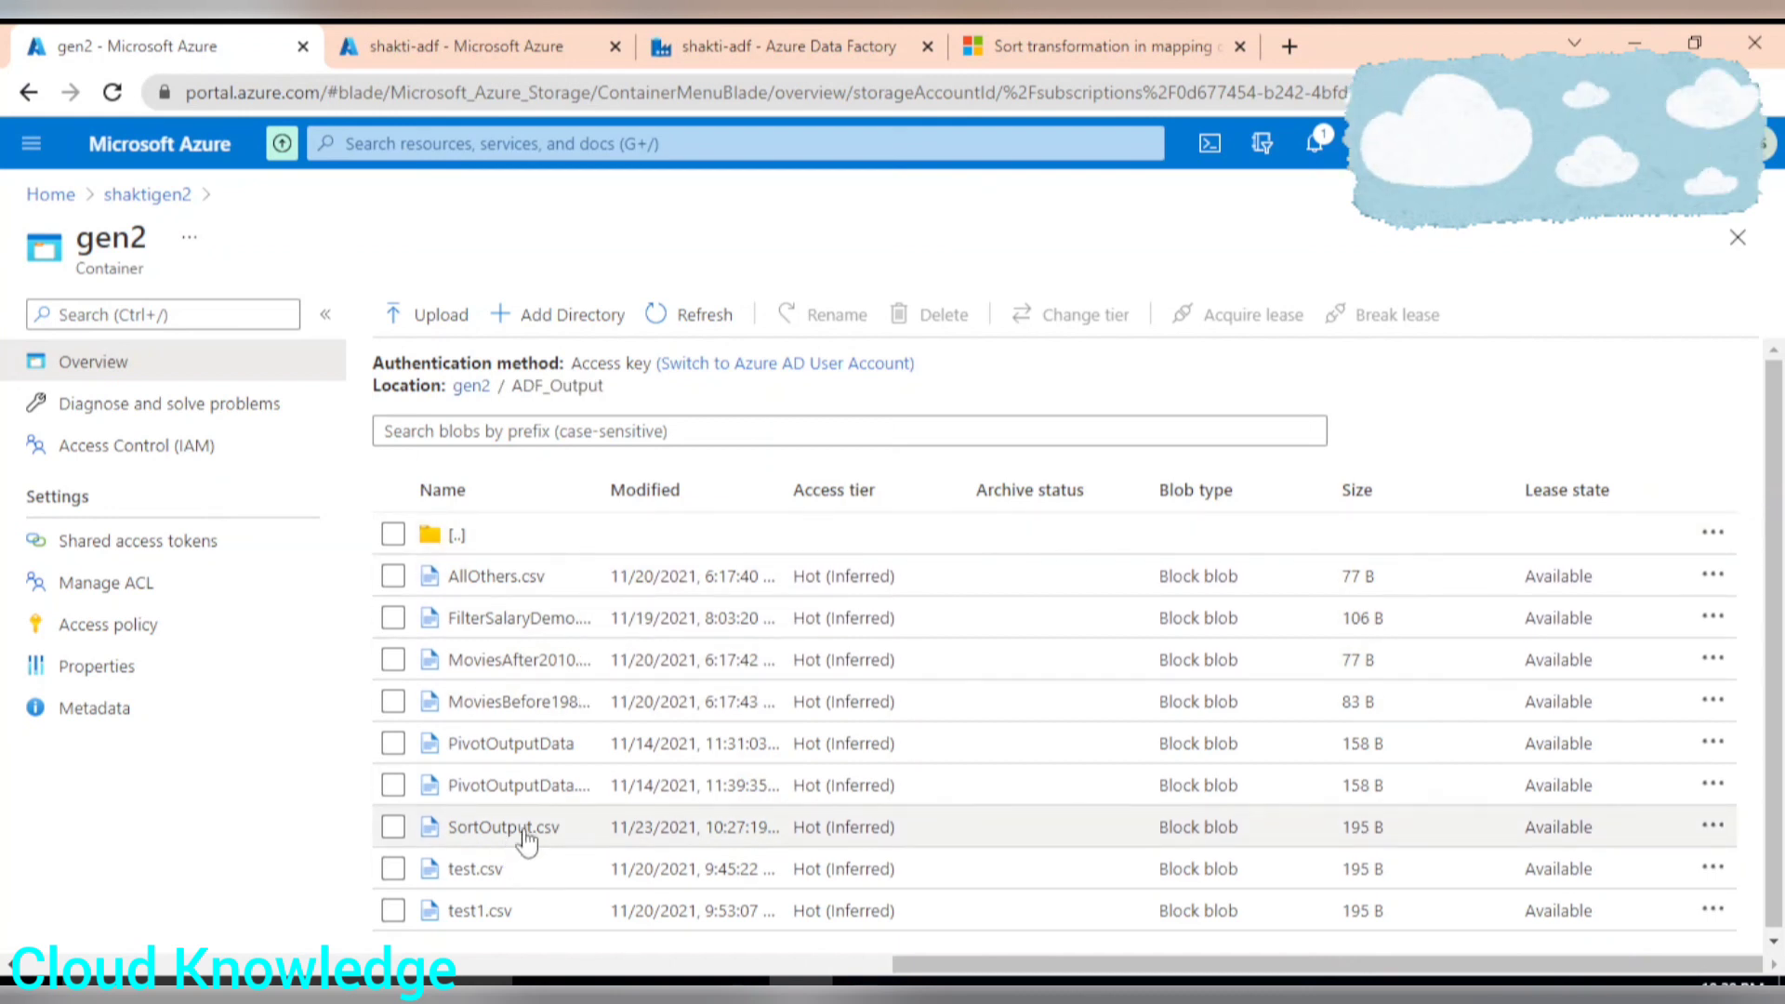
pyautogui.click(489, 826)
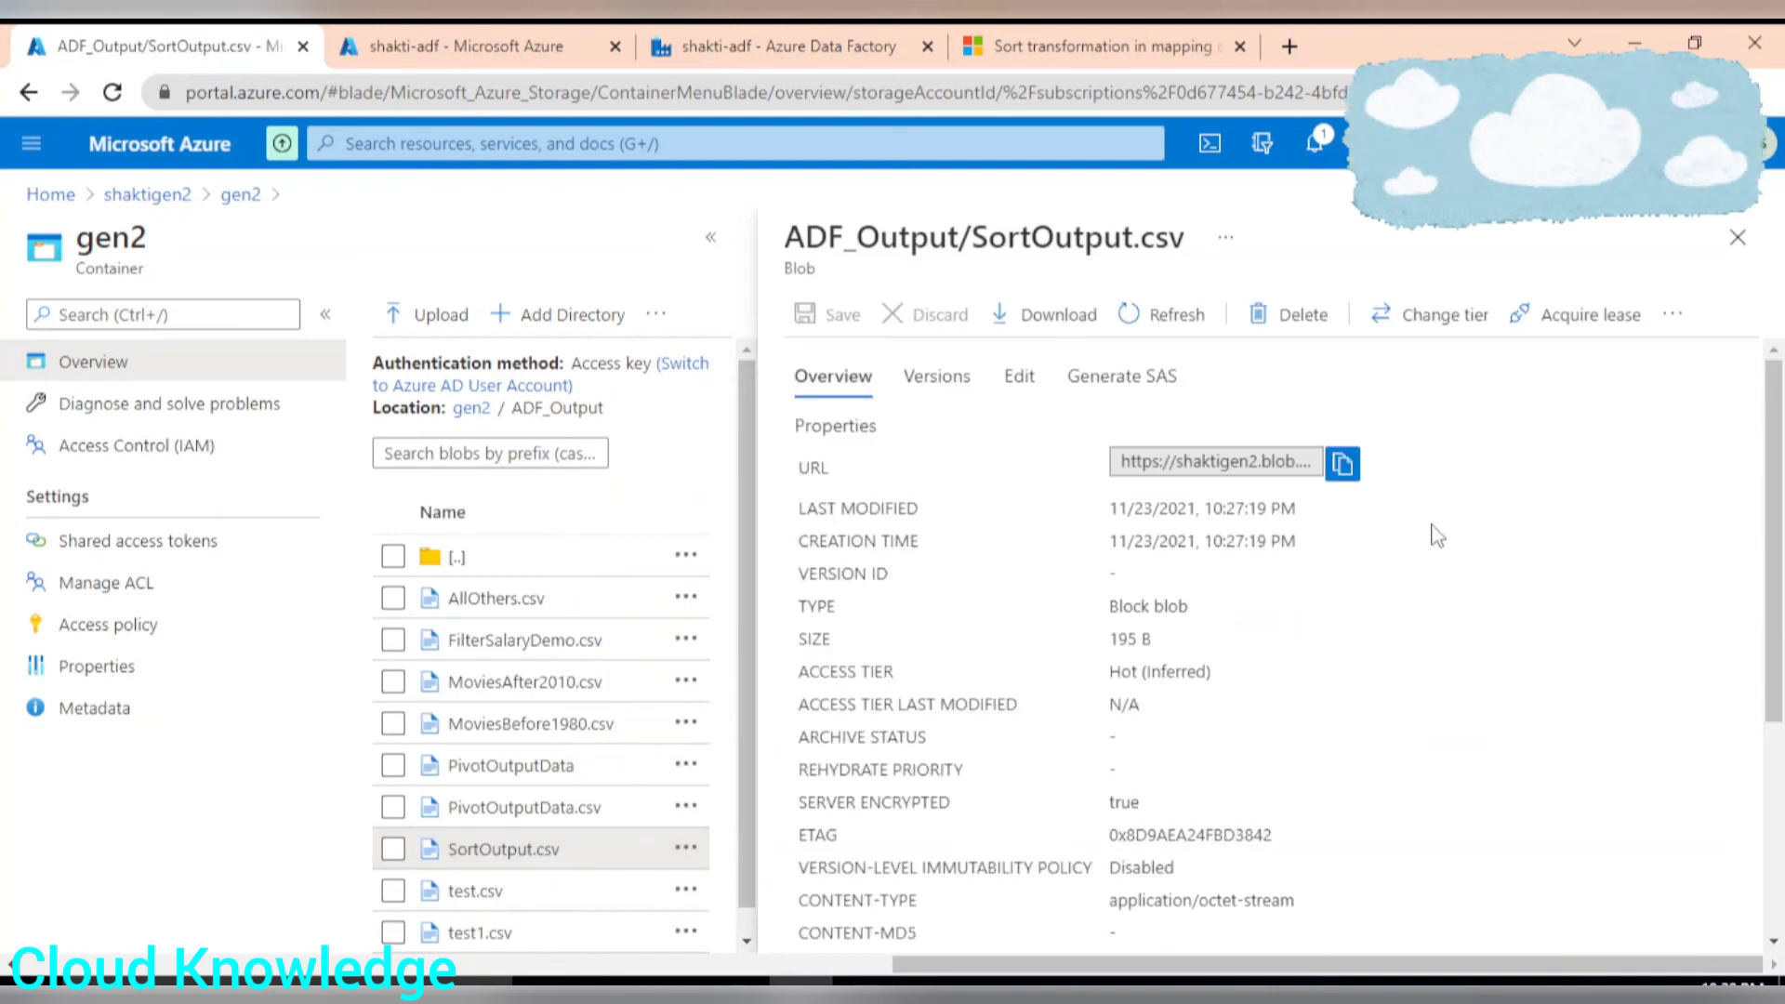
pyautogui.click(1020, 375)
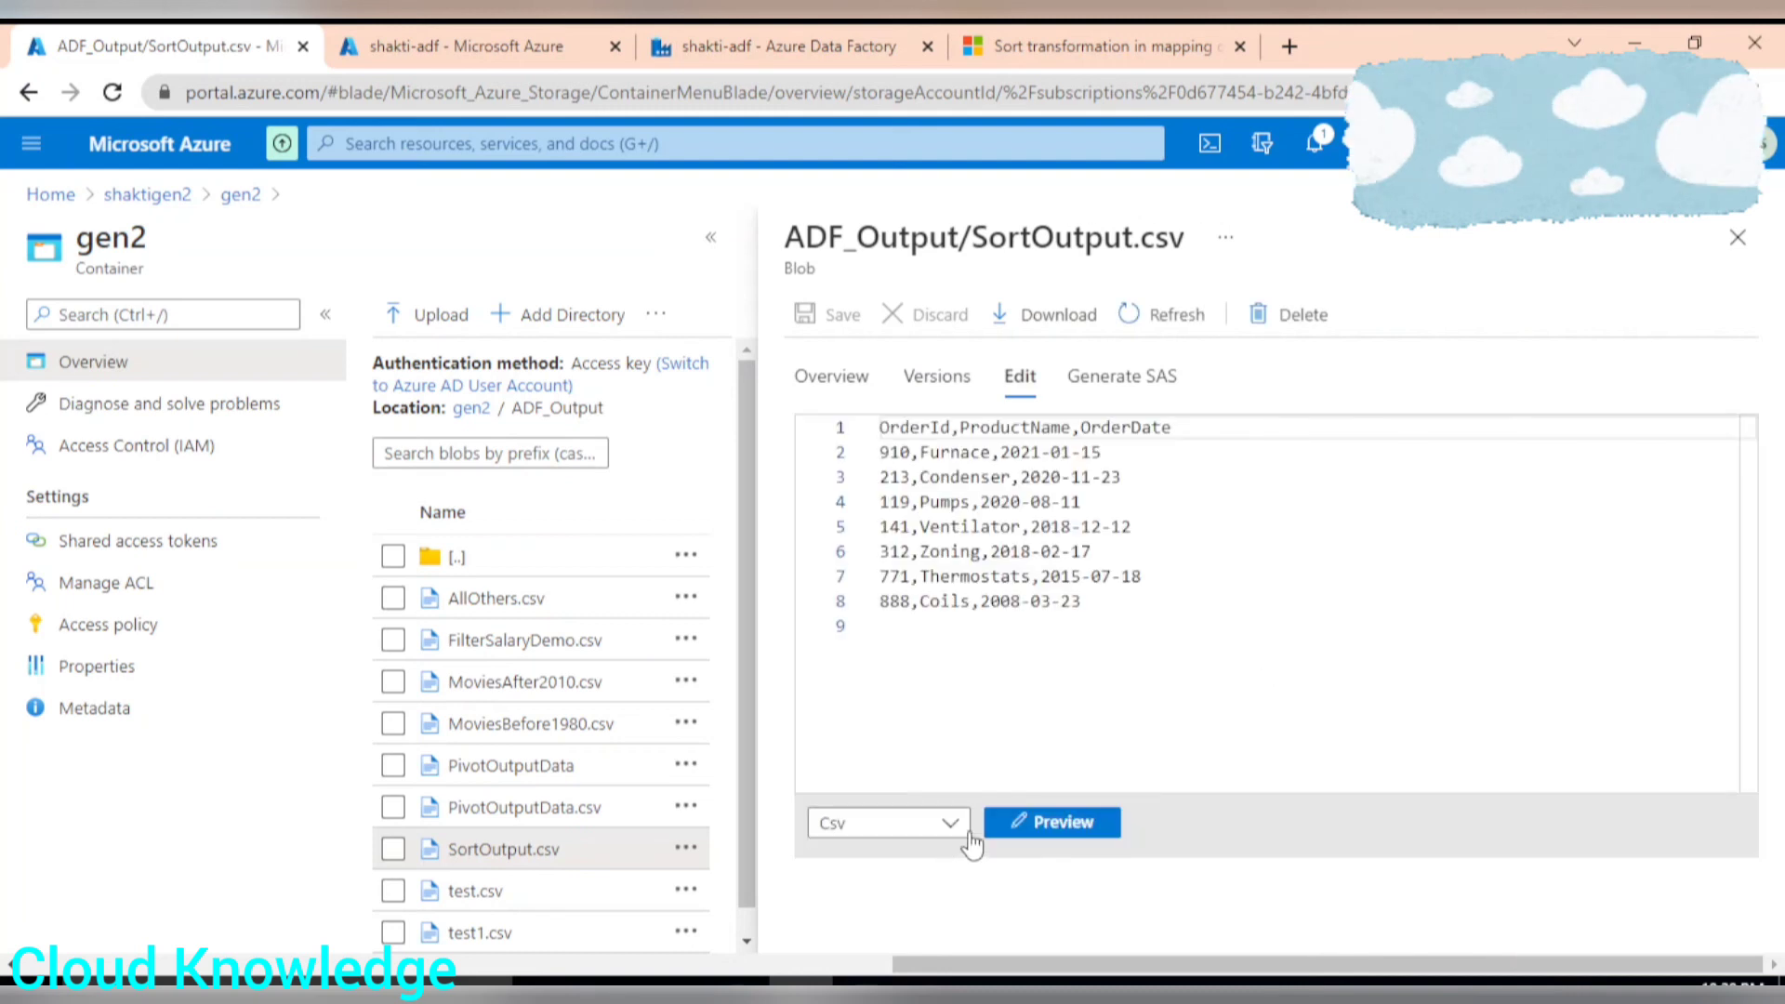
pyautogui.click(1039, 822)
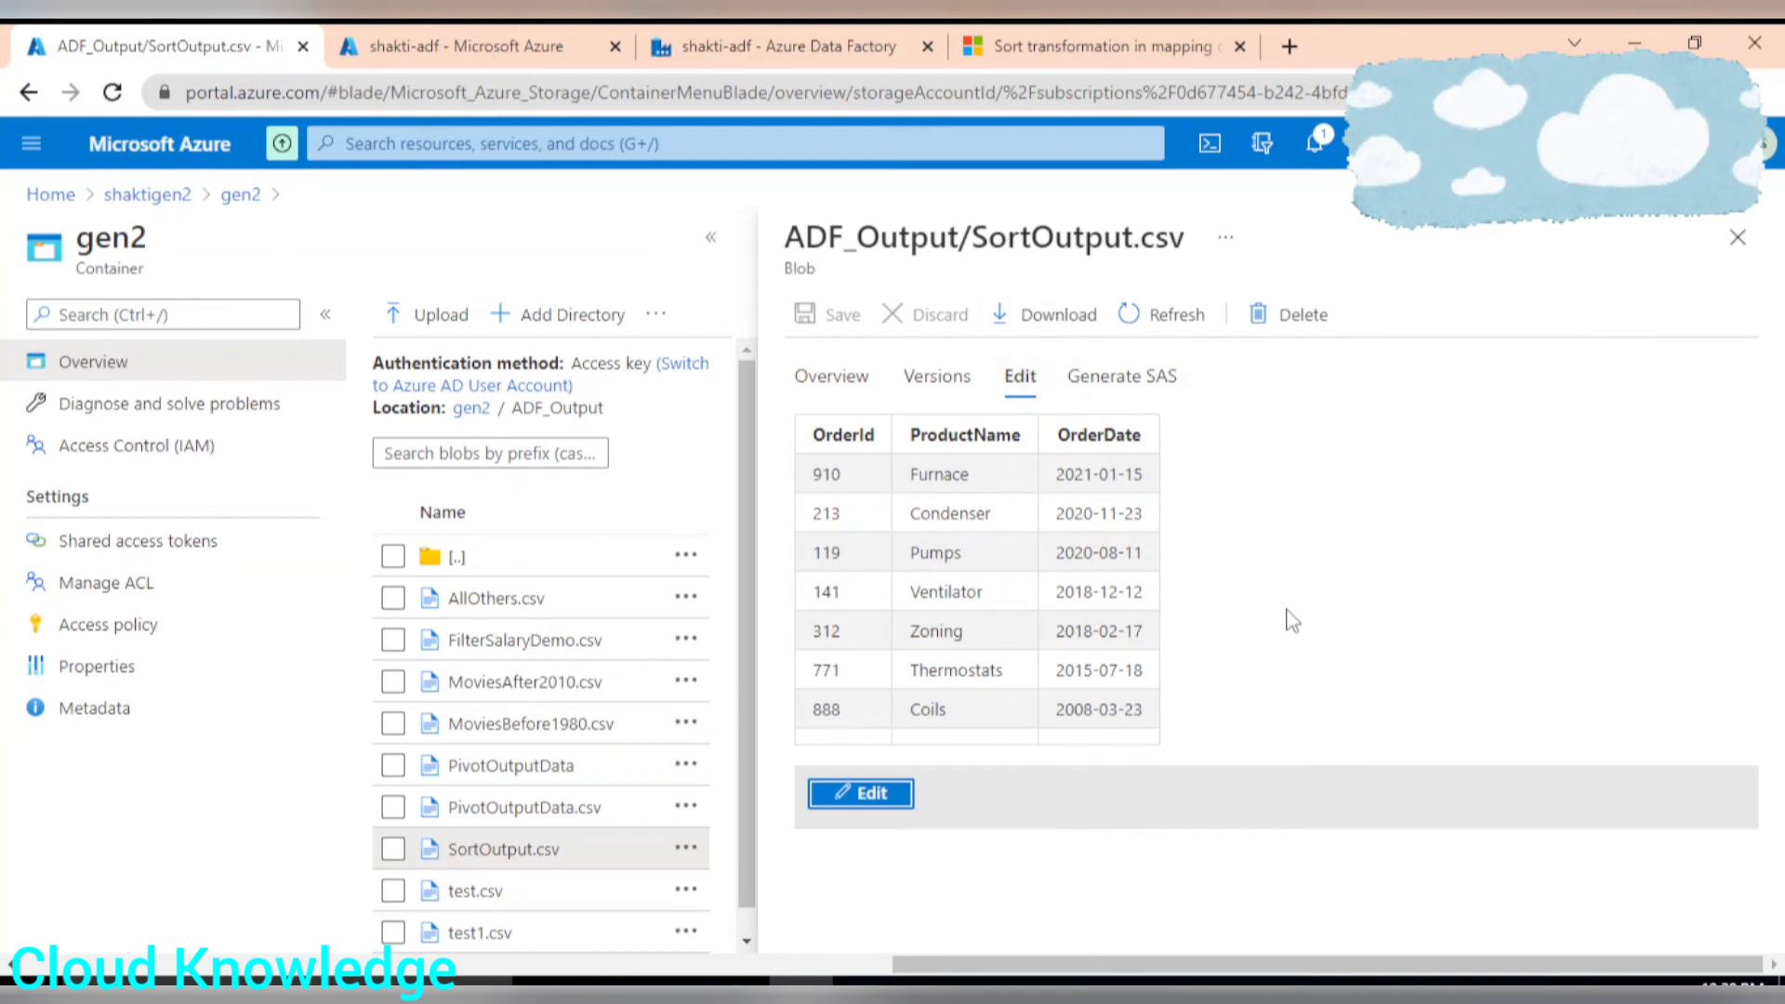
# Step: Compare the SortOutput.csv preview with the expected output dataset in the Excel workbook, then minimize the workbook
pyautogui.click(864, 981)
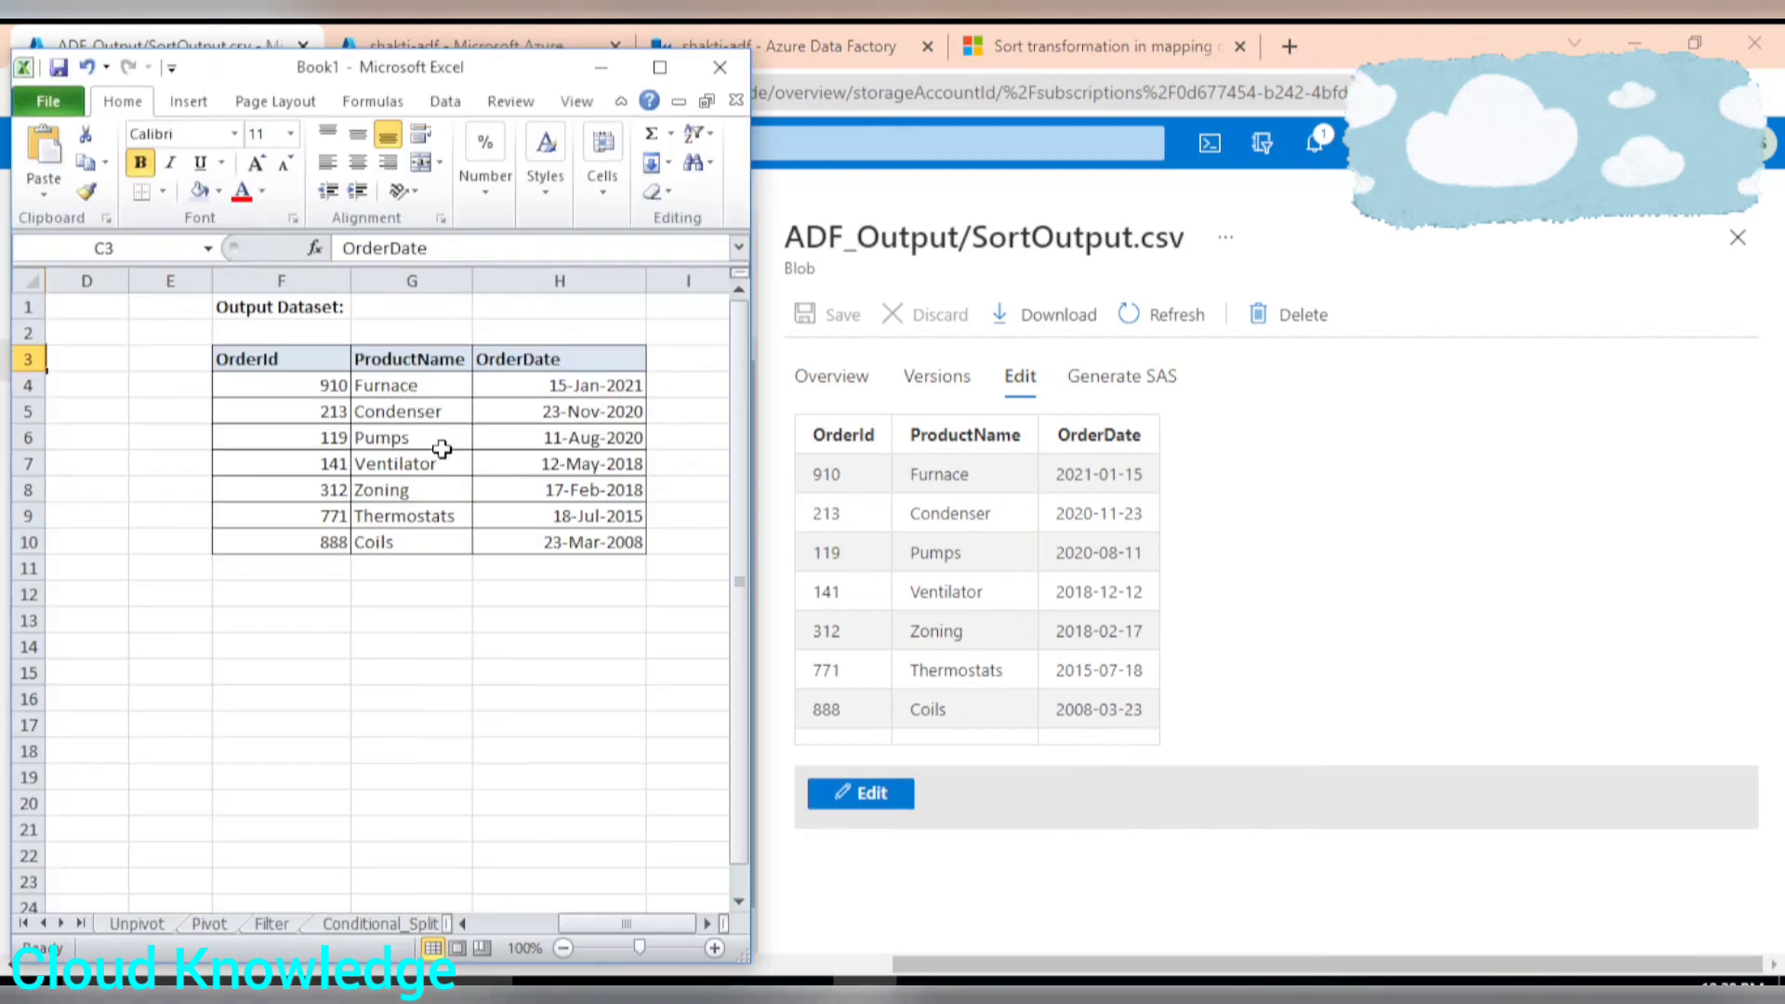
pyautogui.moveTo(580, 926); pyautogui.dragTo(639, 912)
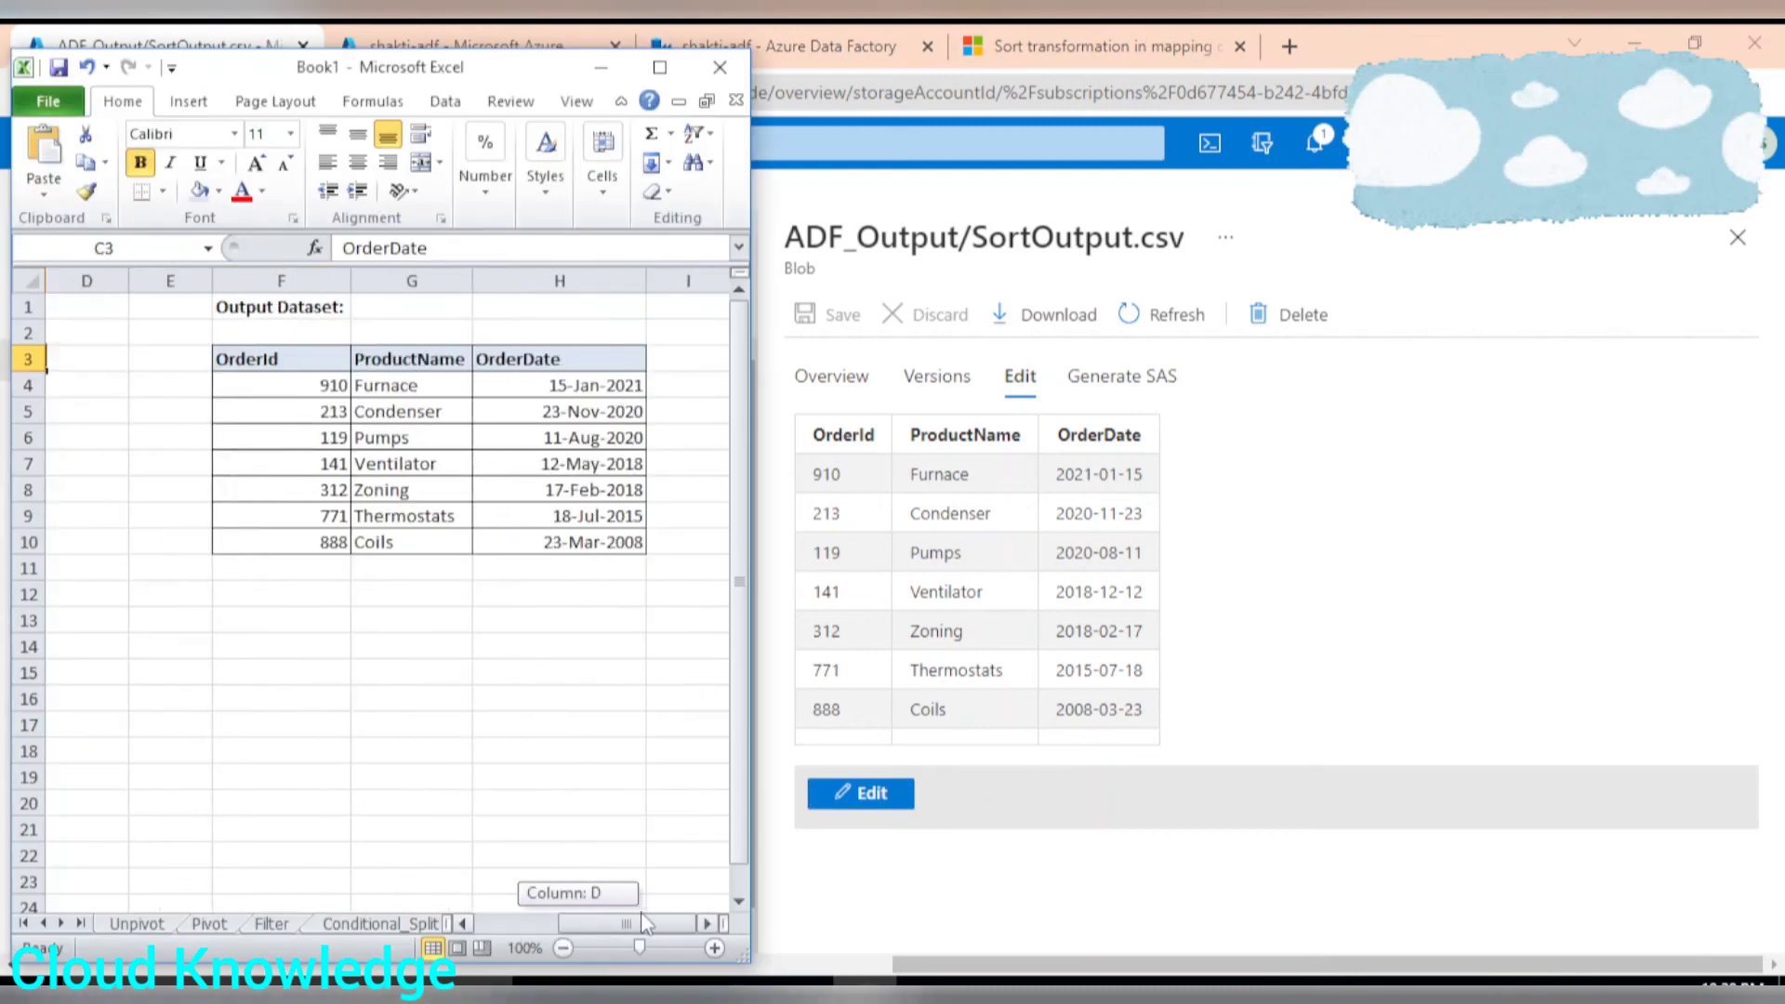
pyautogui.click(600, 67)
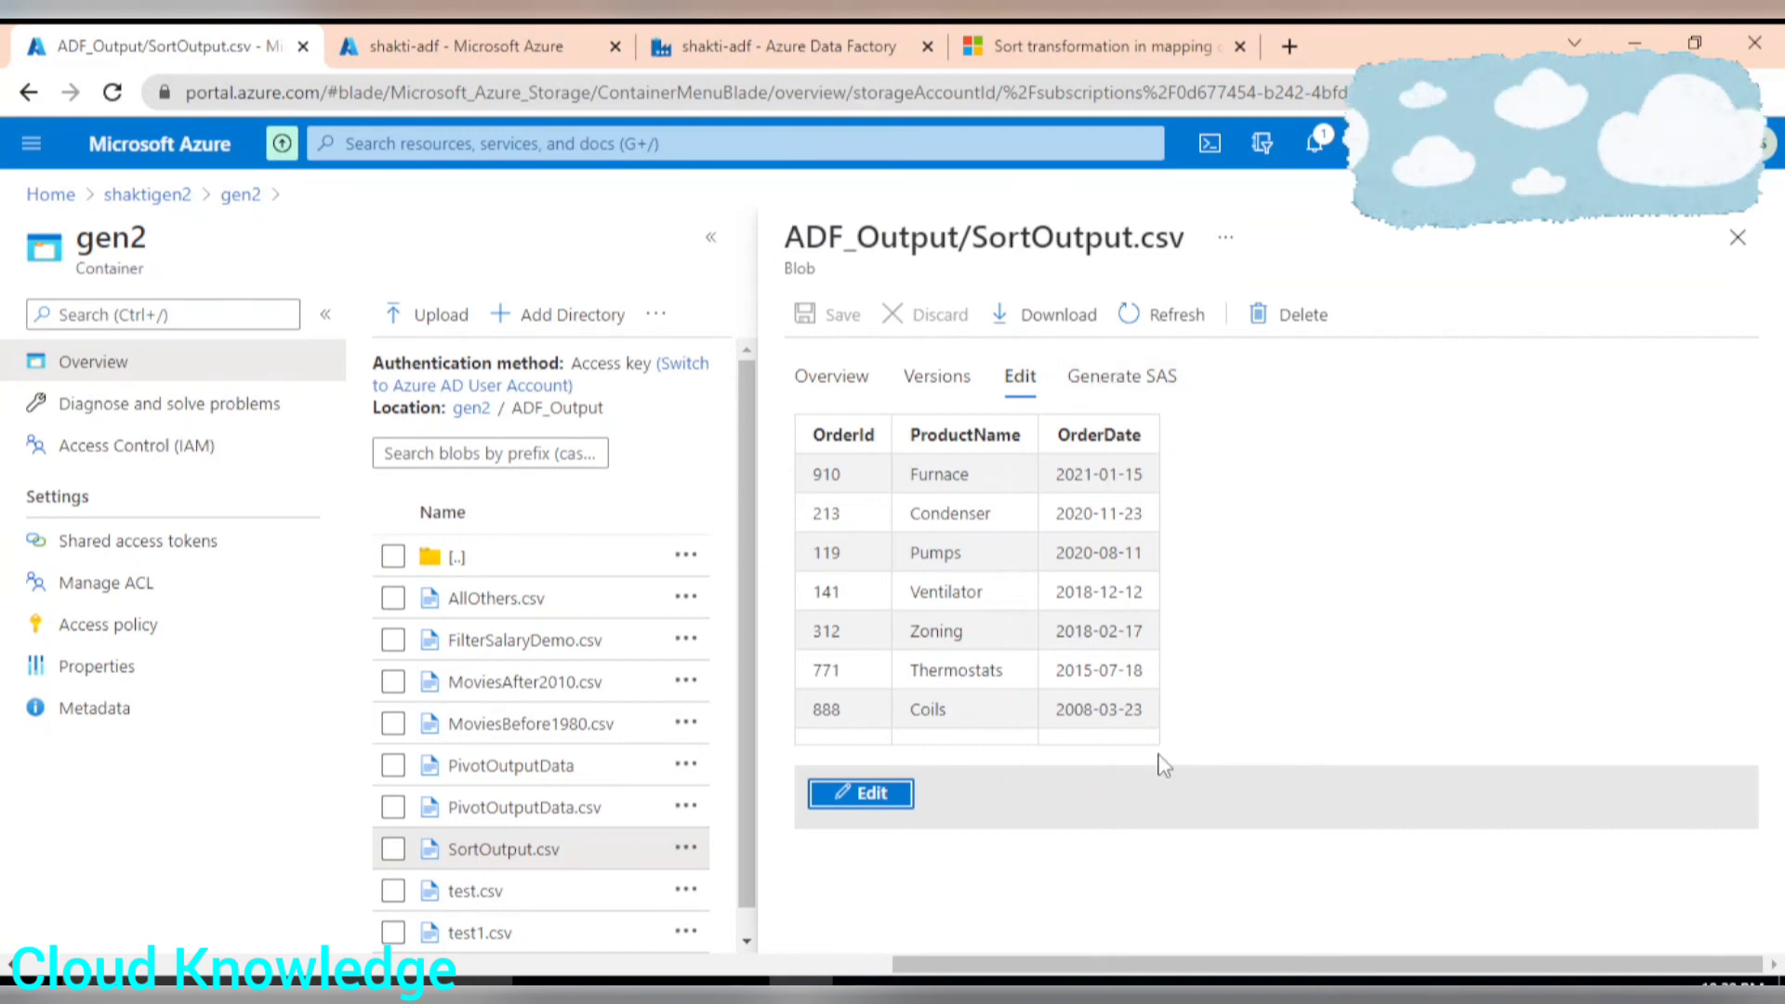
# Step: Return to the Sort transformation documentation and highlight the note's advice on setting single partition to maintain sort order
pyautogui.click(1097, 46)
pyautogui.scroll(6, 1023, 511)
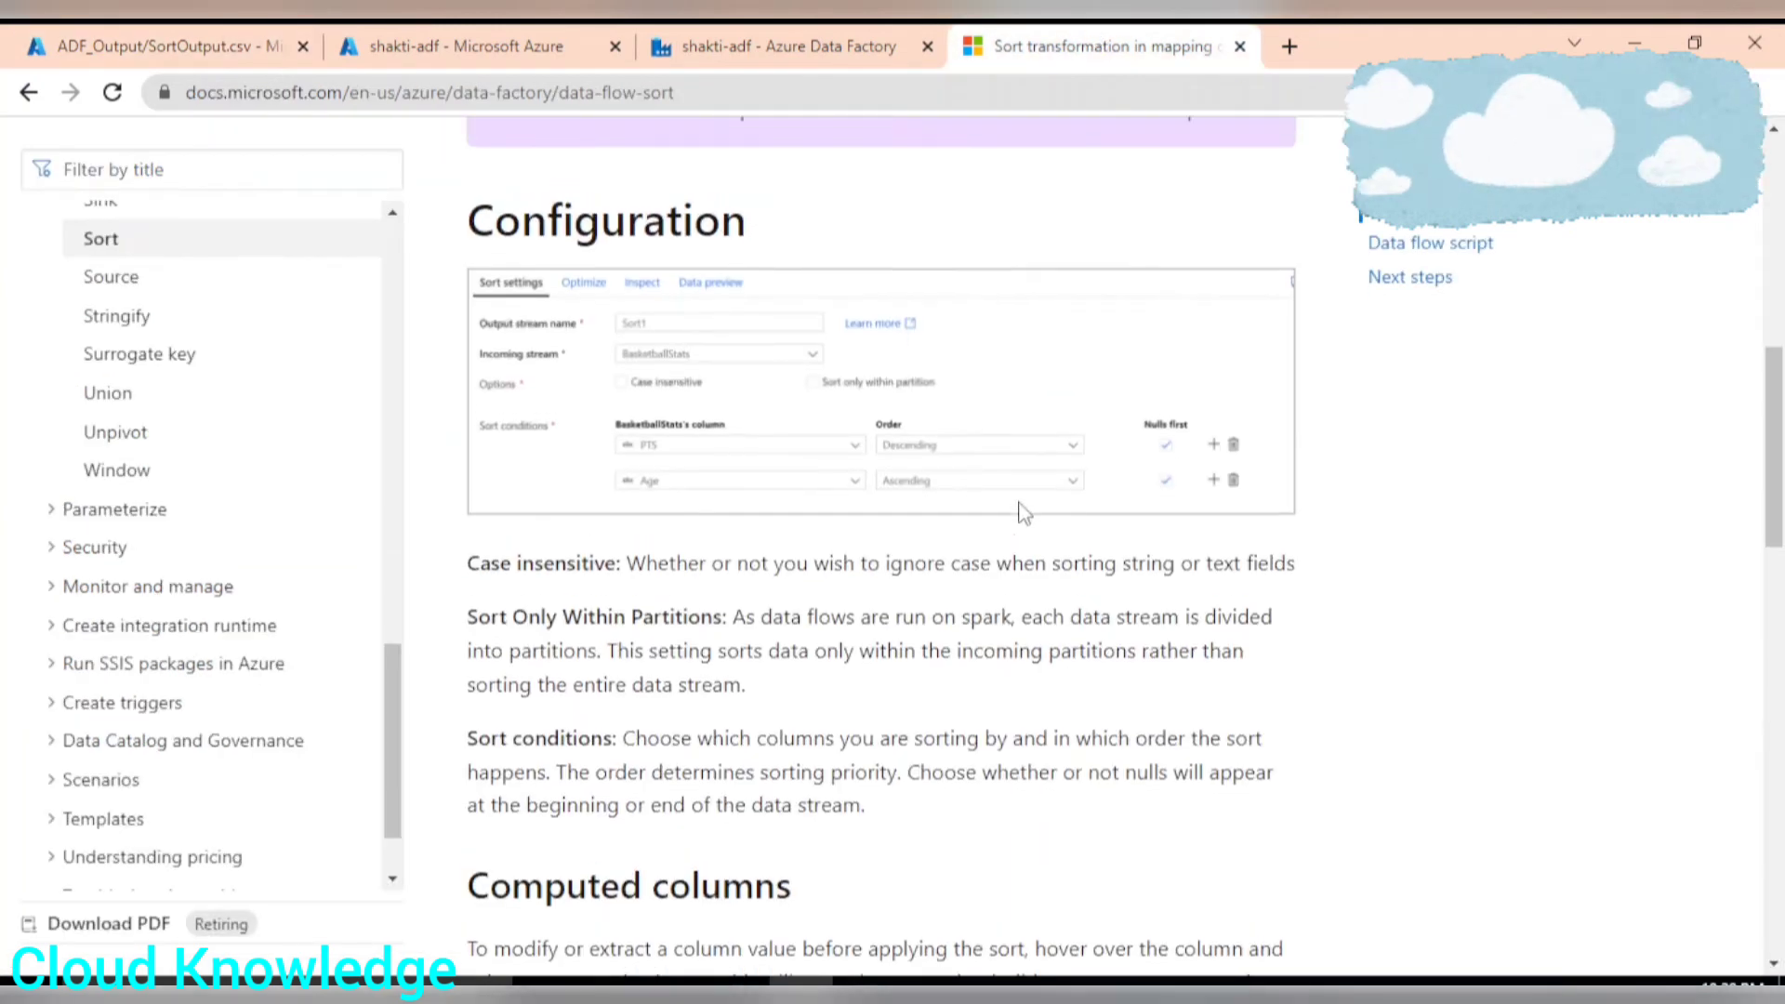
pyautogui.moveTo(1127, 678); pyautogui.dragTo(1056, 707)
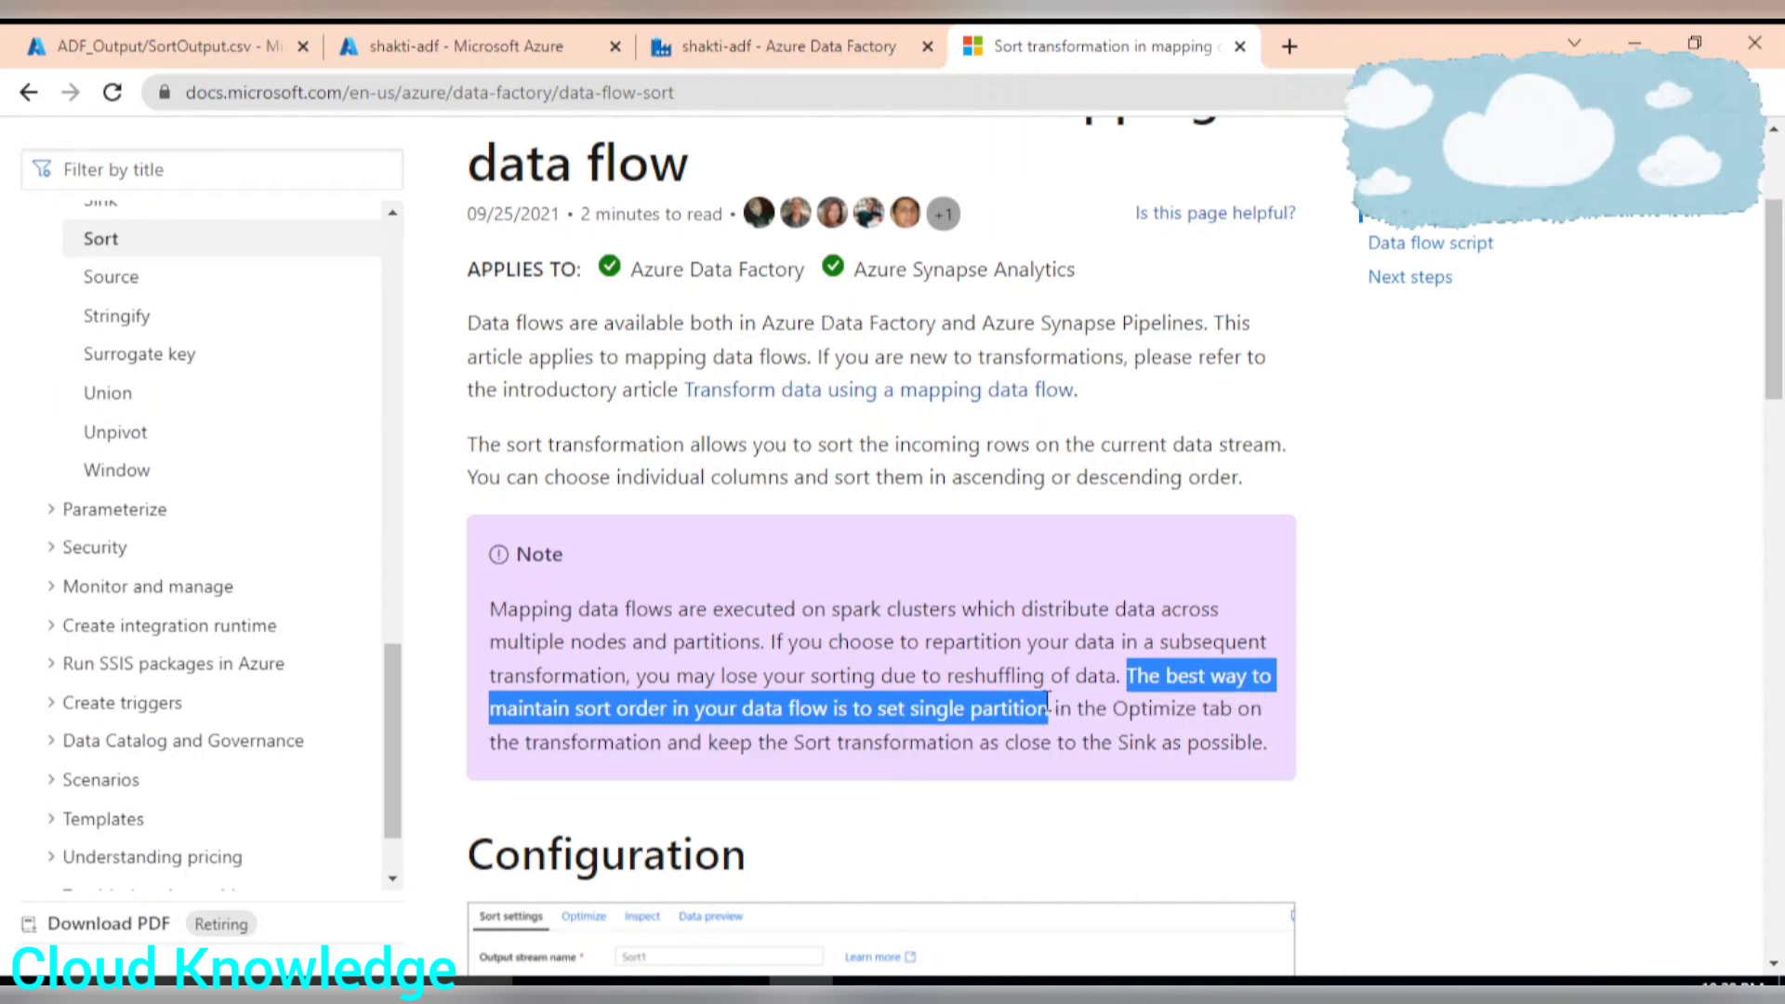